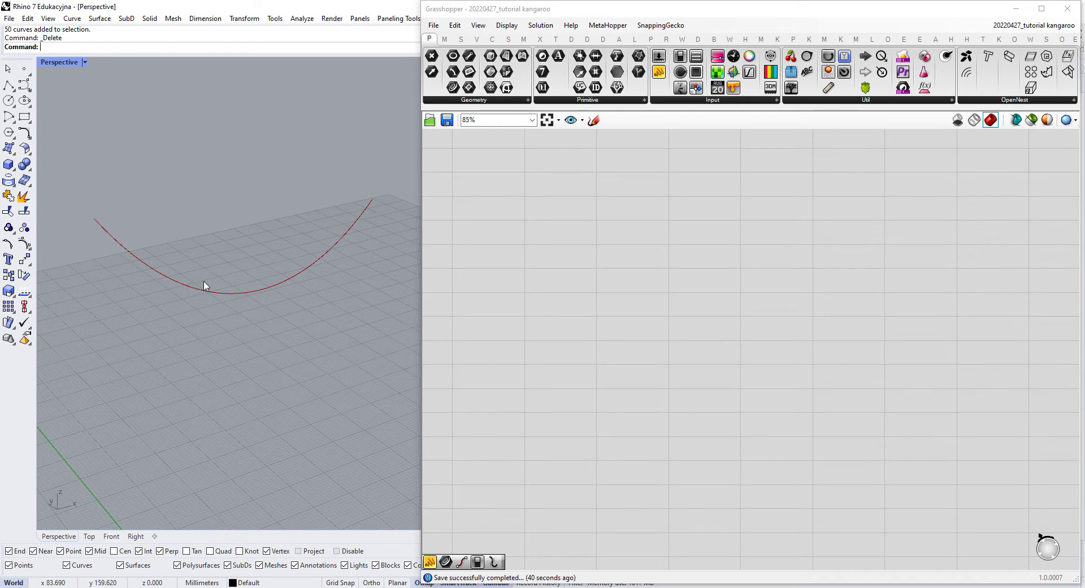
Step: Reset the BouncySolver simulation and highlight its Line output in the viewport
scroll(686, 366, "down", 10)
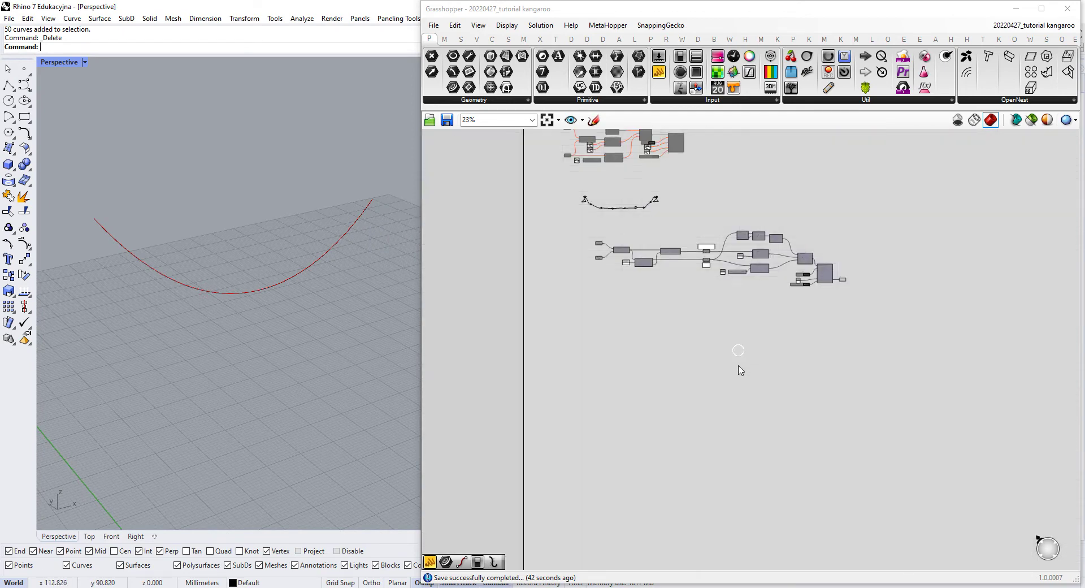
right_click_drag(786, 271, 794, 337)
scroll(810, 331, "up", 14)
right_click_drag(855, 370, 690, 374)
scroll(678, 376, "down", 1)
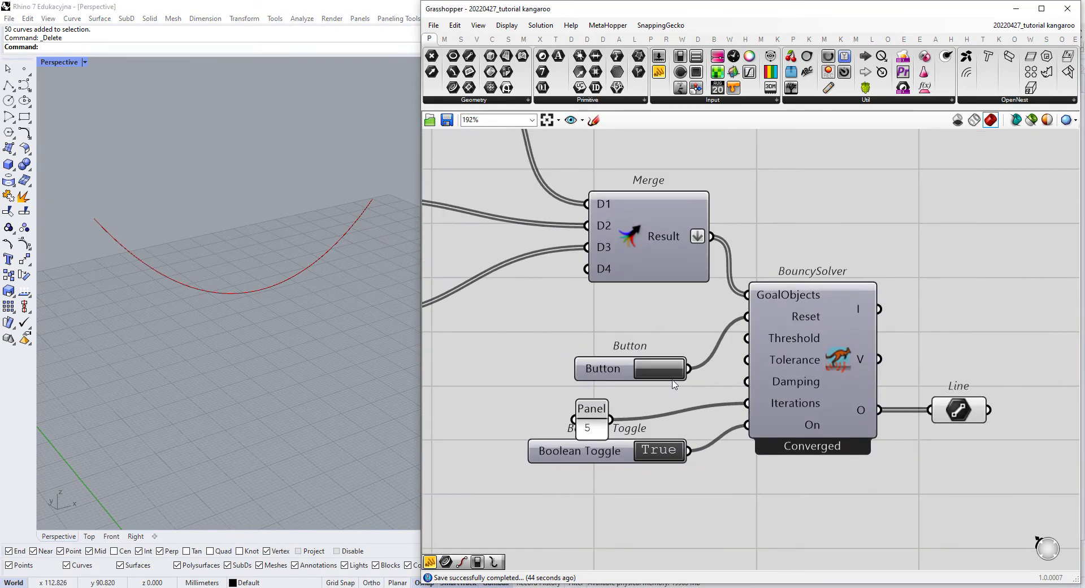
left_click(668, 373)
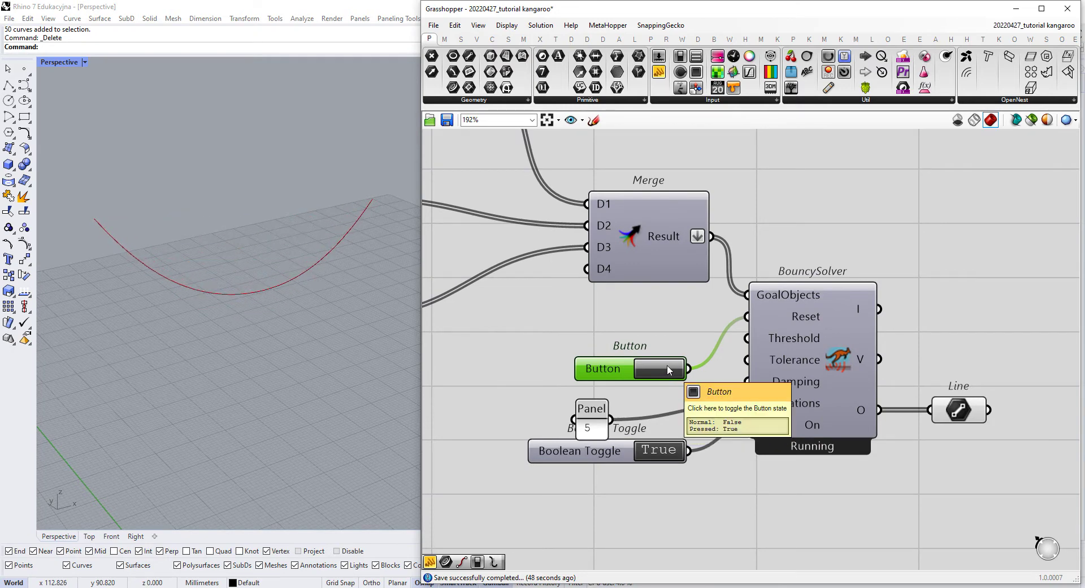
right_click_drag(968, 362, 899, 376)
left_click(892, 410)
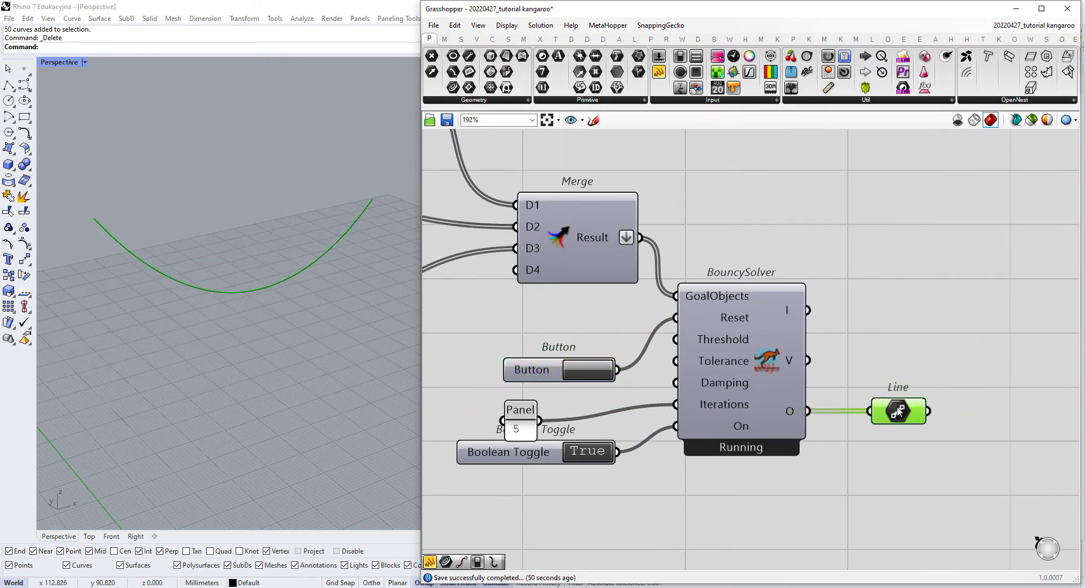
scroll(886, 486, "up", 2)
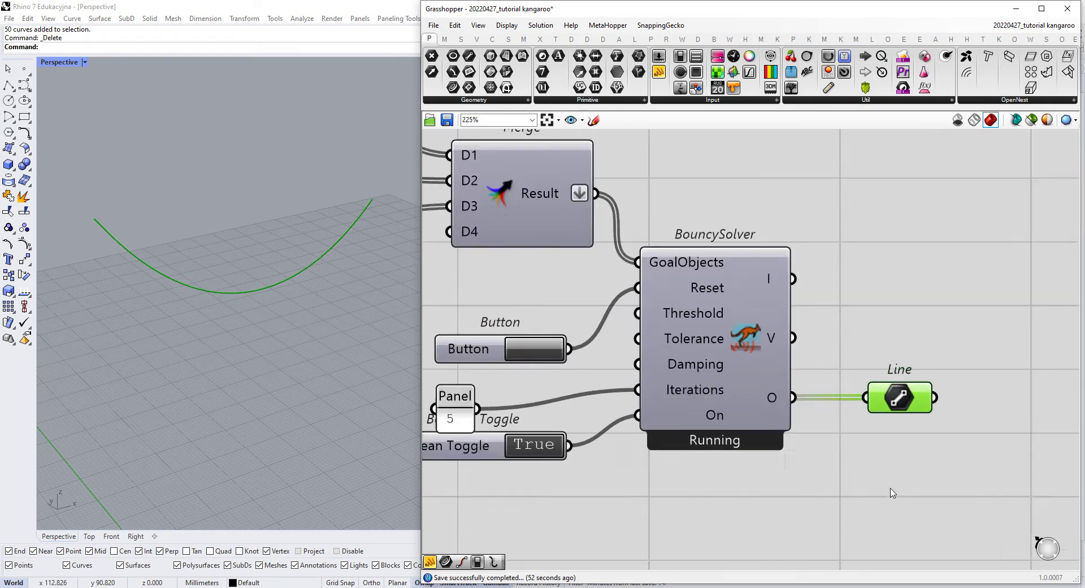
Step: Add a Point parameter beside the BouncySolver and connect the solver's V output to it
mouse_move(688, 388)
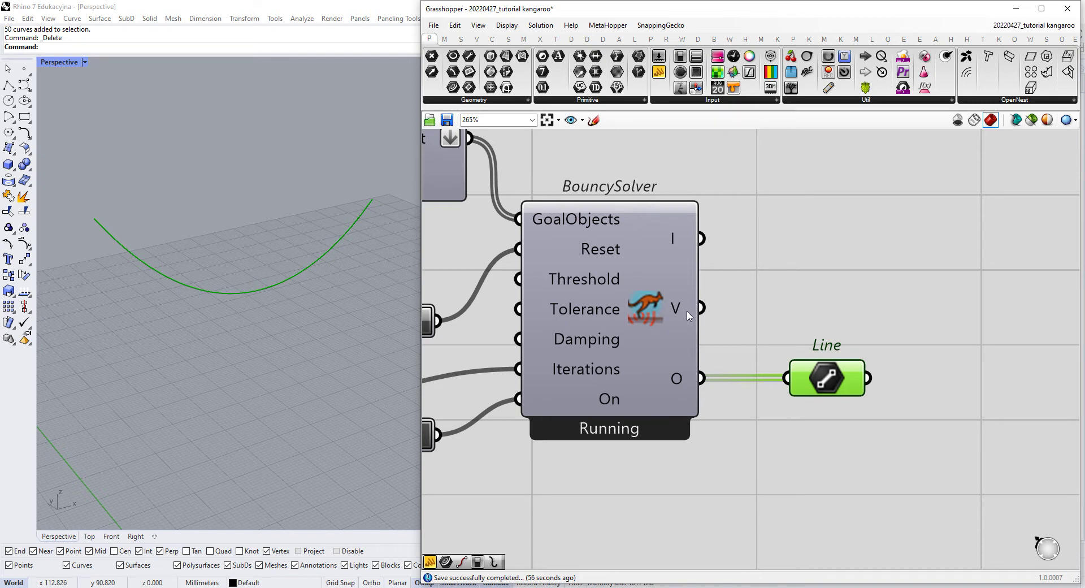
mouse_move(688, 316)
left_click_drag(431, 55, 789, 246)
left_click_drag(701, 308, 827, 260)
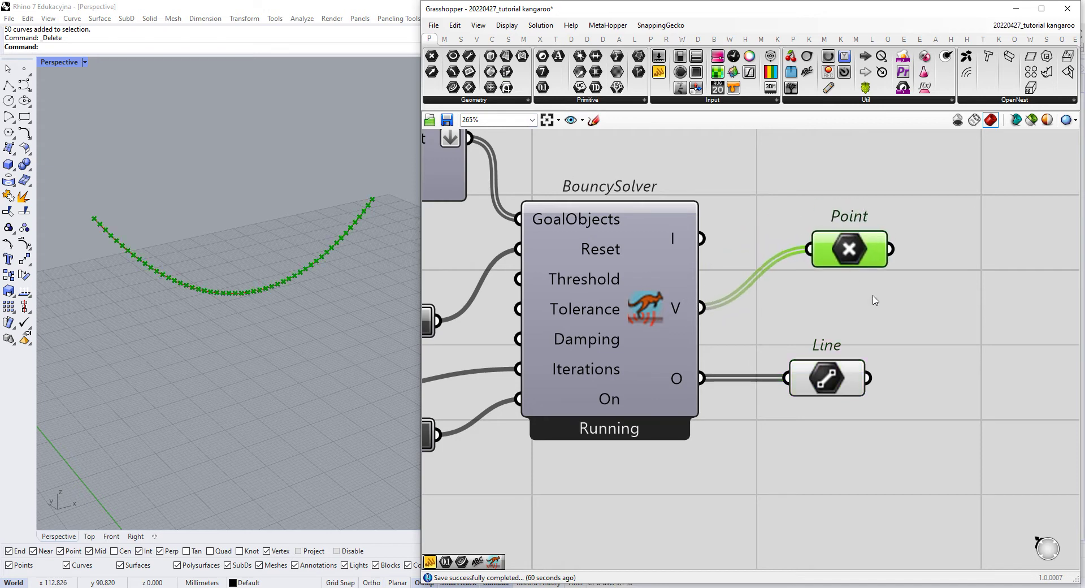
Step: Turn off the Point parameter's preview and line up the Point and Line parameters vertically beside the solver
left_click(875, 301)
left_click_drag(924, 199, 796, 296)
right_click(935, 286)
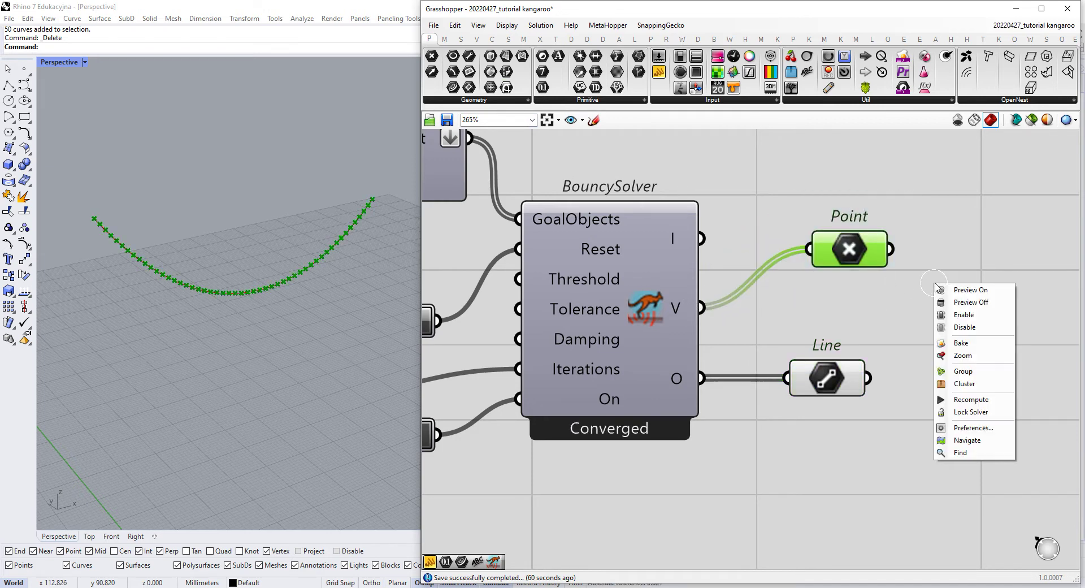
left_click(972, 303)
left_click_drag(868, 257, 845, 237)
left_click(847, 300)
left_click_drag(819, 362, 819, 385)
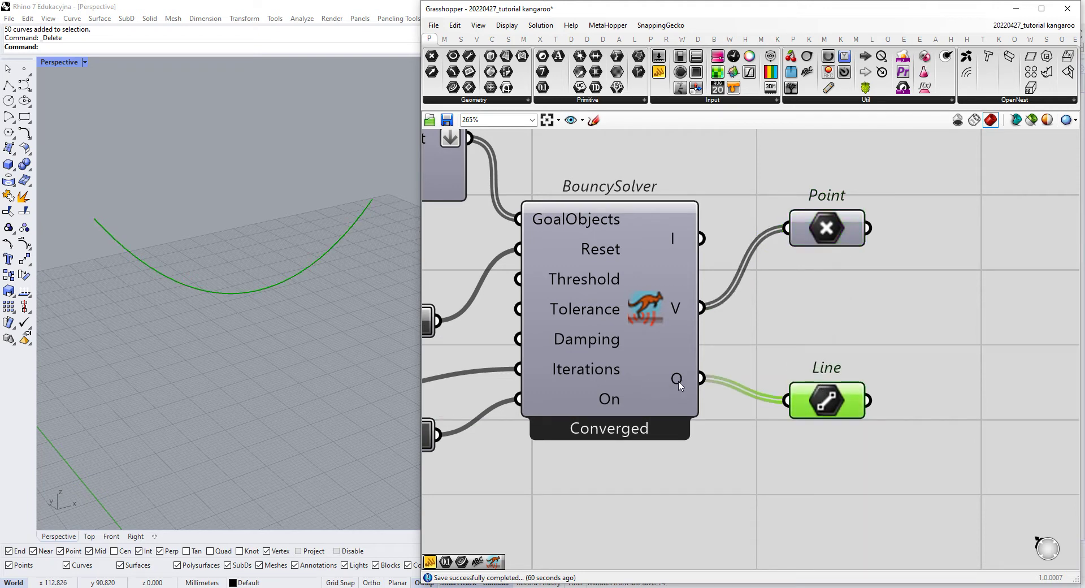
Step: Move the Line parameter farther away from the BouncySolver's O output
scroll(679, 386, "down", 2)
right_click_drag(608, 336, 748, 326)
right_click_drag(585, 235, 826, 307)
left_click(588, 261)
right_click_drag(989, 356, 653, 242)
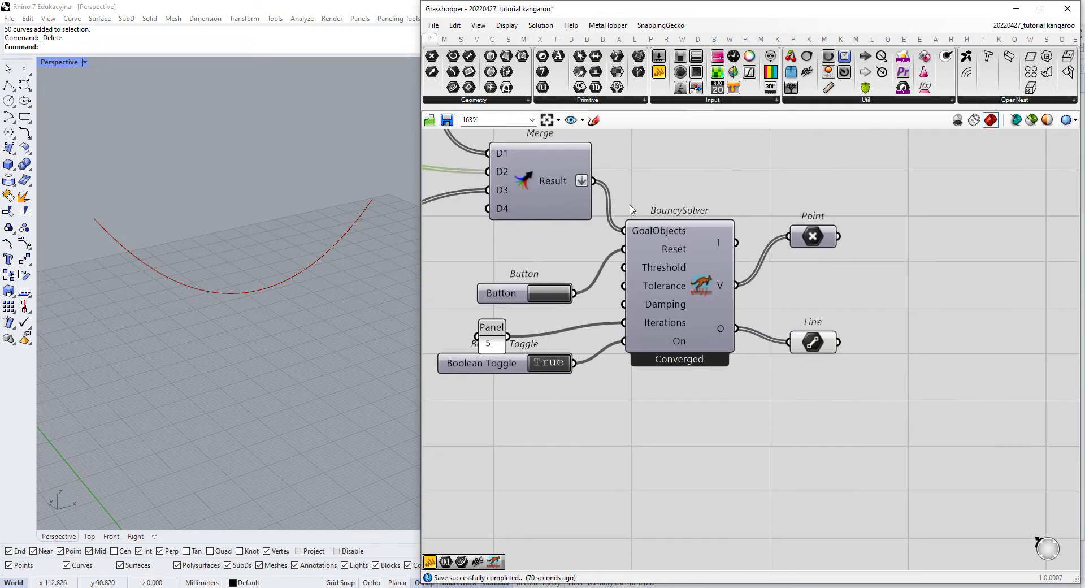
scroll(750, 262, "up", 2)
right_click_drag(713, 367, 615, 305)
left_click_drag(758, 346, 814, 323)
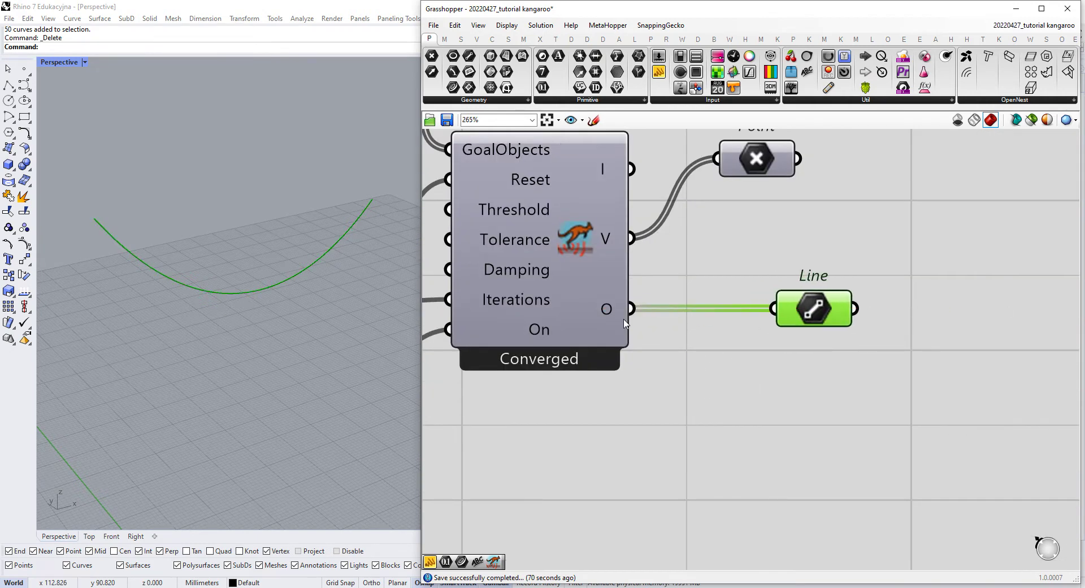
Step: Place a panel below the Line parameter, connect the BouncySolver's O output to it, and enlarge it to show the list
left_click_drag(659, 74, 679, 383)
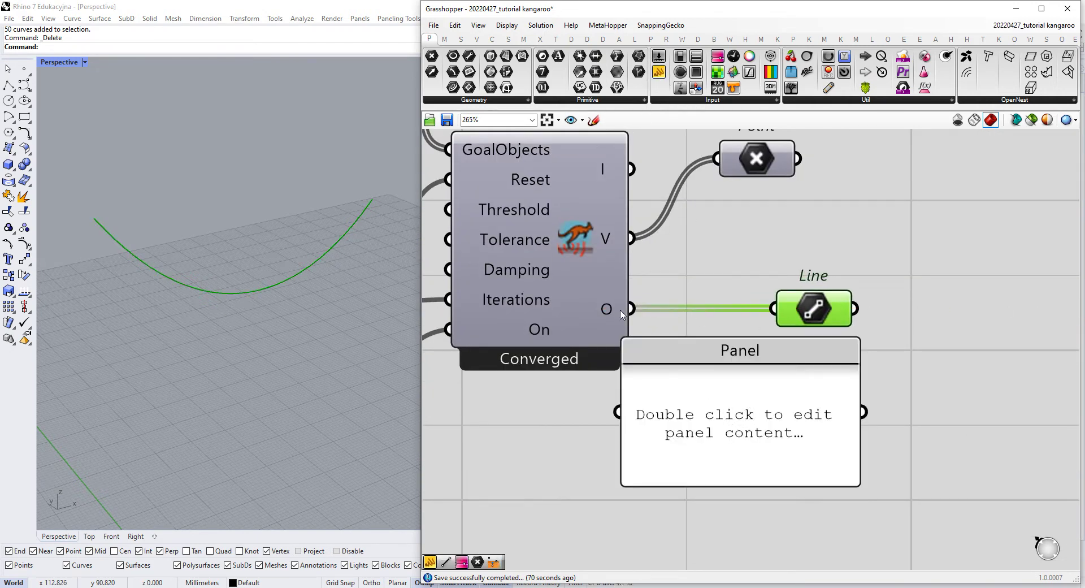
left_click_drag(632, 309, 625, 409)
right_click_drag(679, 394, 608, 277)
left_click_drag(646, 313, 735, 389)
right_click_drag(744, 380, 693, 249)
scroll(693, 249, "down", 3)
left_click_drag(740, 285, 752, 472)
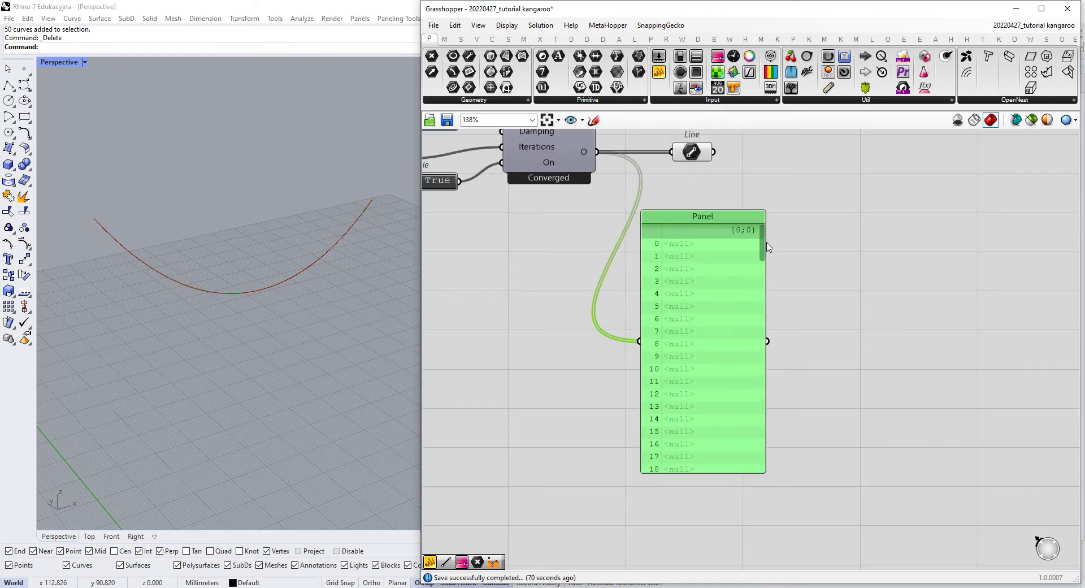
mouse_move(767, 247)
left_mouse_down()
mouse_move(779, 473)
mouse_move(763, 226)
left_mouse_up()
Step: Examine the O output's values in the panel and the data entering the BouncySolver's GoalObjects input
scroll(837, 308, "down", 3)
scroll(701, 334, "up", 5)
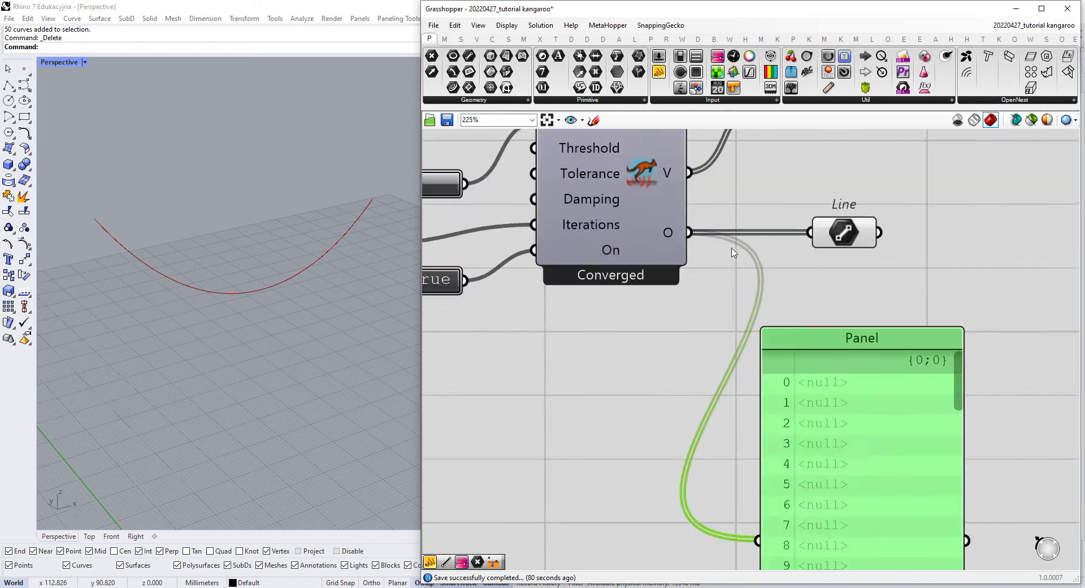
scroll(708, 227, "up", 3)
scroll(658, 243, "down", 8)
scroll(725, 303, "up", 6)
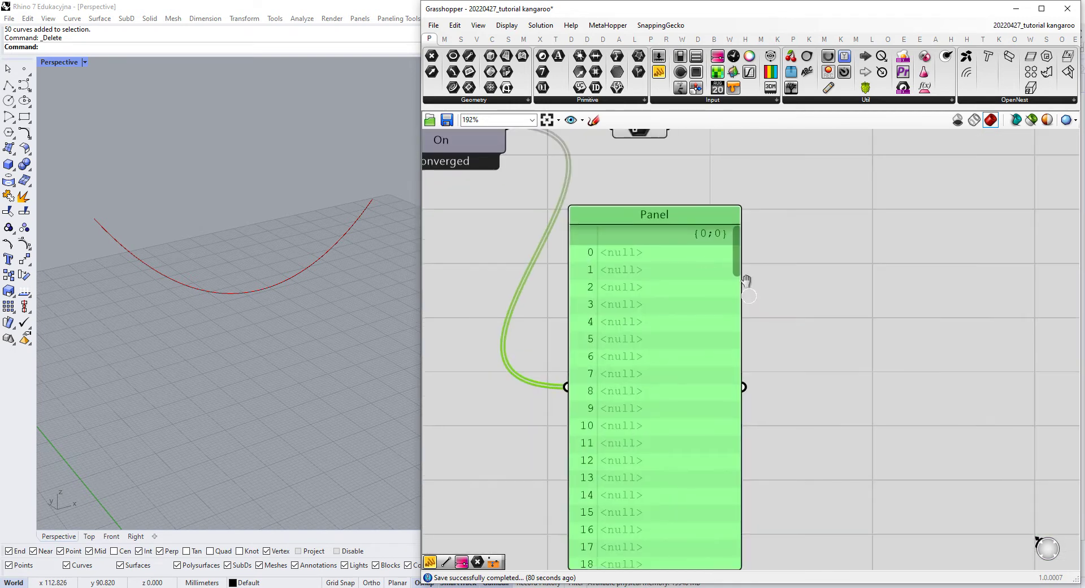
right_click_drag(746, 287, 738, 250)
right_click_drag(678, 341, 842, 518)
scroll(840, 511, "down", 3)
scroll(691, 316, "up", 5)
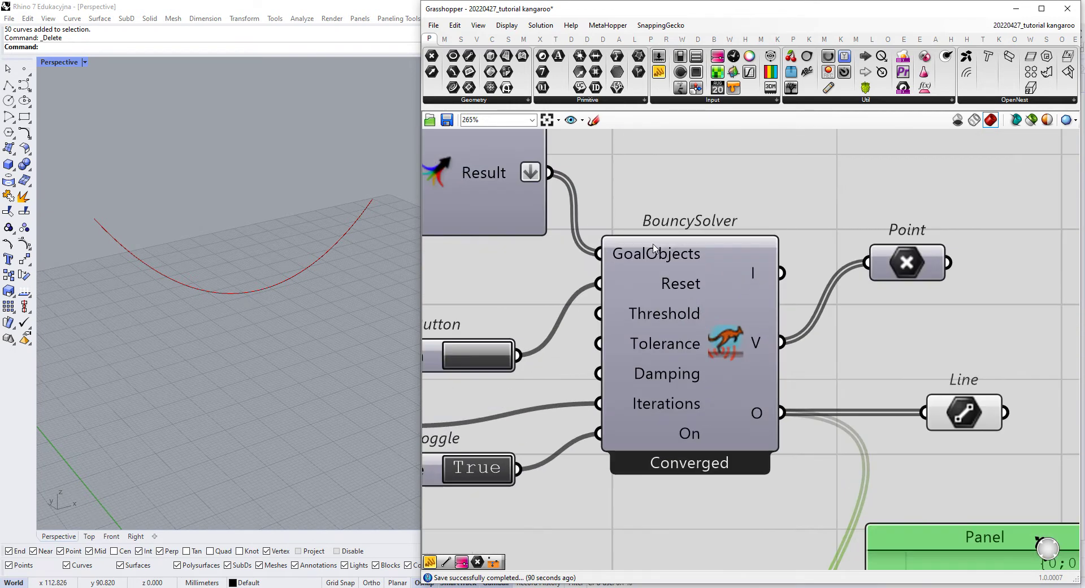
mouse_move(661, 253)
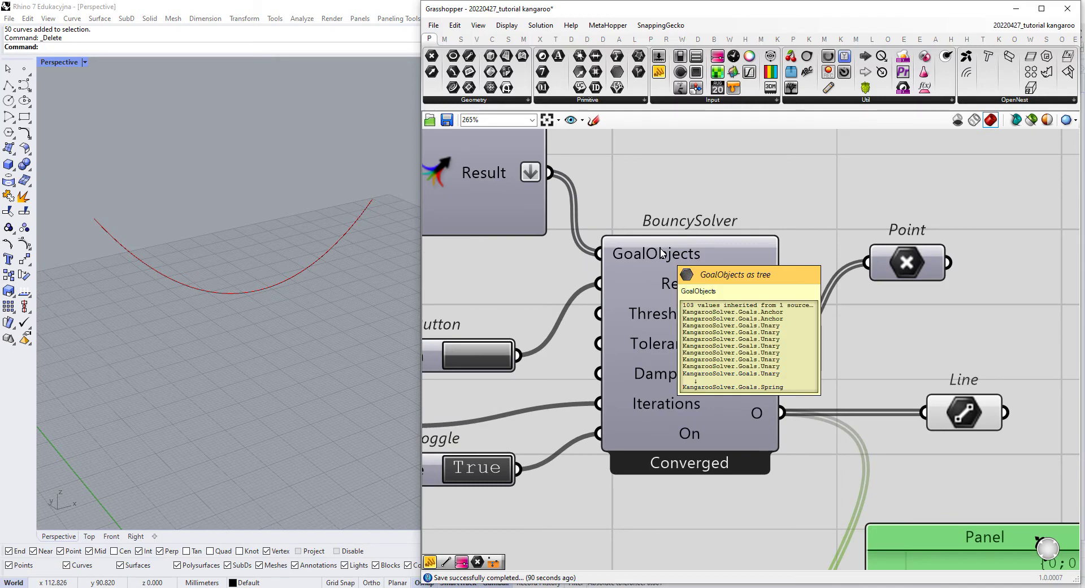
Step: Place an empty panel above the BouncySolver and inspect the outputs of the Length(Line) and Load goals
right_click_drag(680, 270, 790, 491)
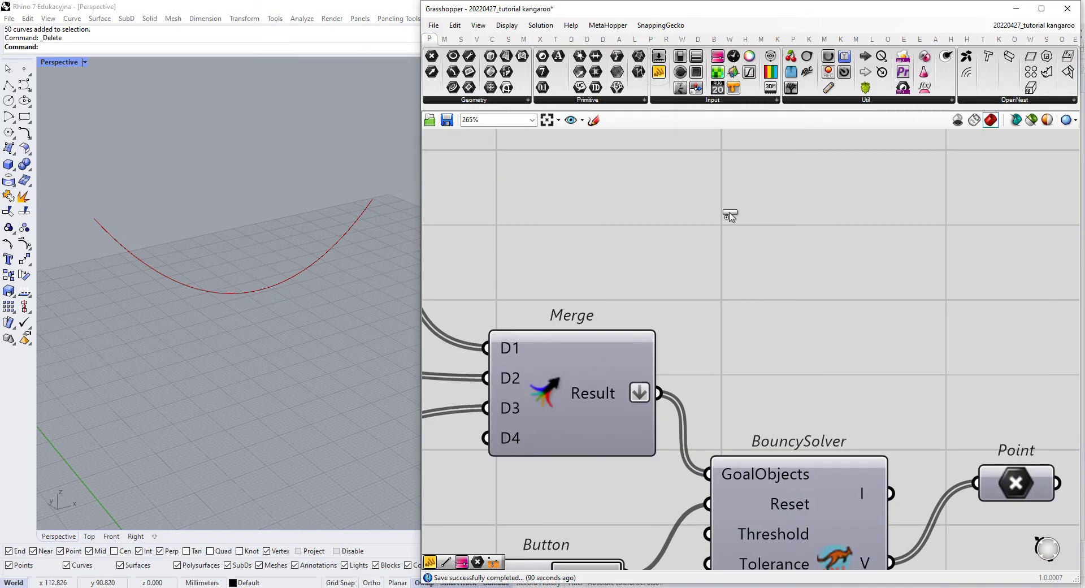
left_click(770, 246)
right_click_drag(673, 306, 848, 340)
scroll(802, 327, "down", 5)
scroll(635, 282, "up", 3)
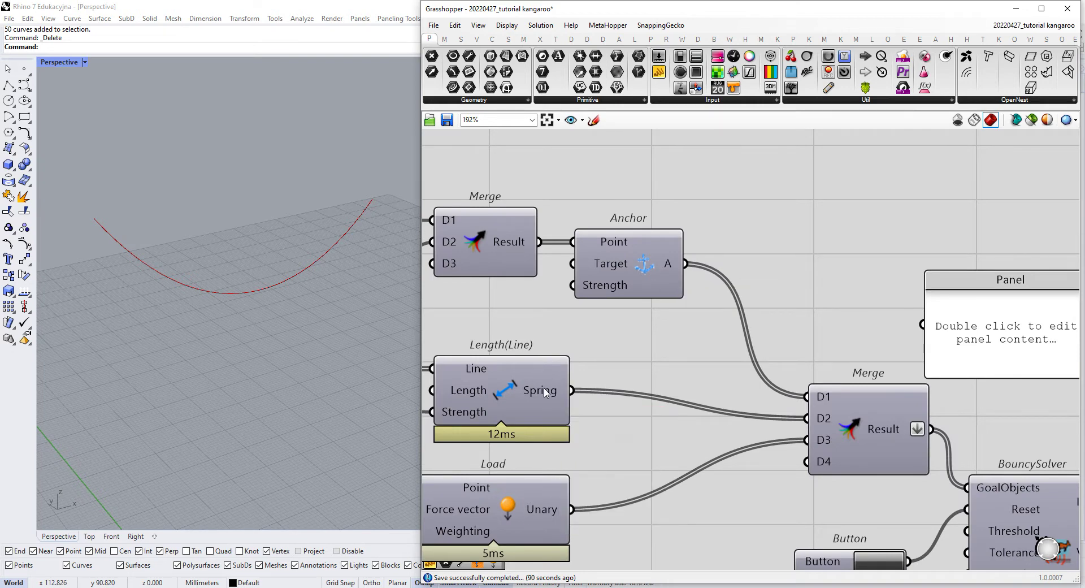
mouse_move(547, 393)
mouse_move(564, 507)
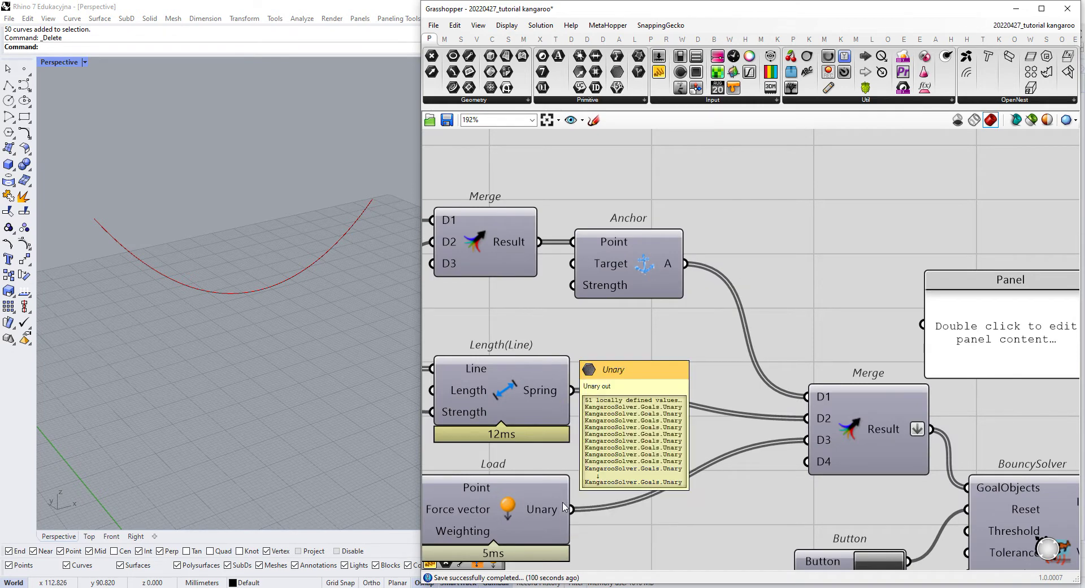
Step: Examine the list in the panel connected to the BouncySolver's O output again
mouse_move(770, 495)
right_mouse_down()
mouse_move(731, 432)
mouse_move(446, 205)
right_mouse_up()
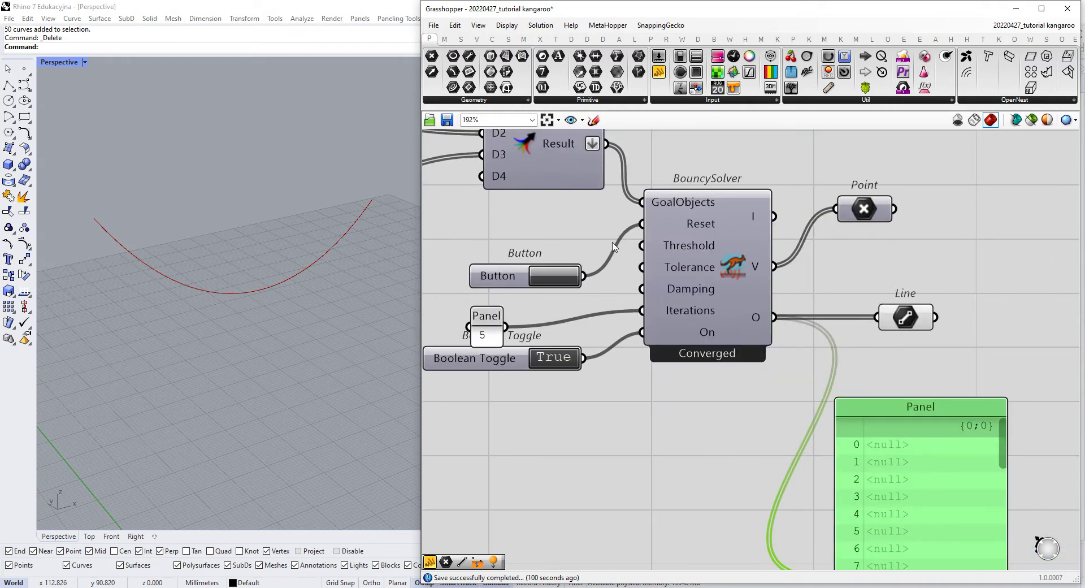
right_click_drag(990, 481, 820, 323)
left_click_drag(835, 274, 876, 166)
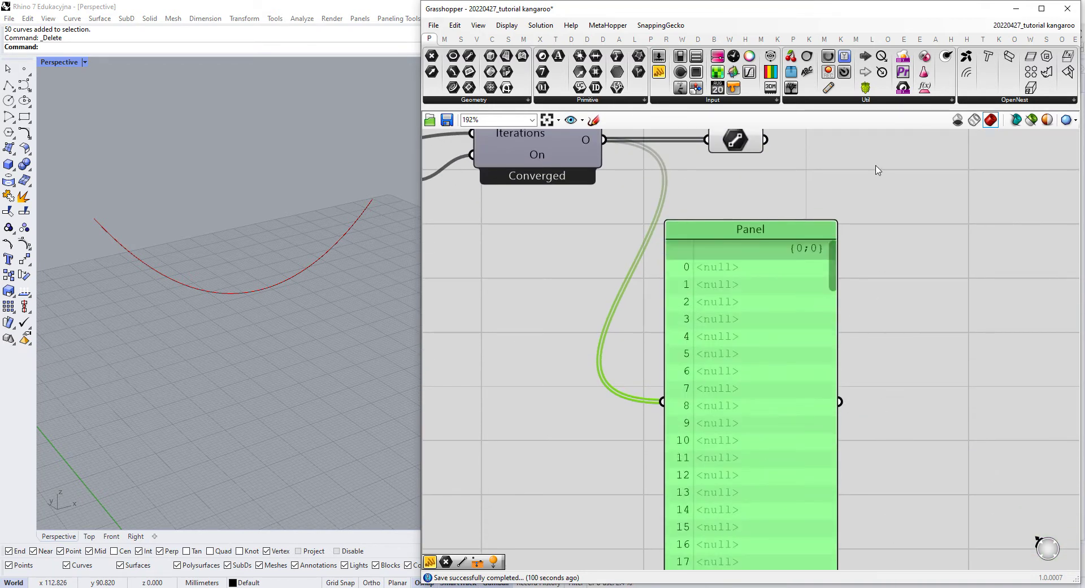
scroll(754, 251, "down", 4)
right_click_drag(711, 278, 819, 412)
scroll(846, 411, "up", 1)
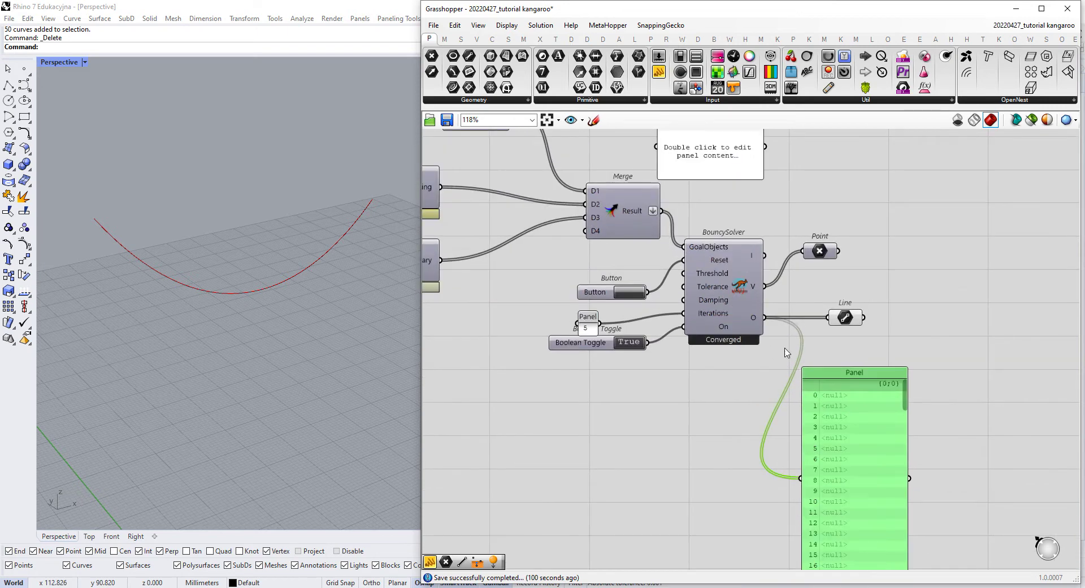
Step: Check the Line parameter's contents and delete the panel connected to the BouncySolver's O output
left_click_drag(870, 437, 885, 420)
left_click(846, 319)
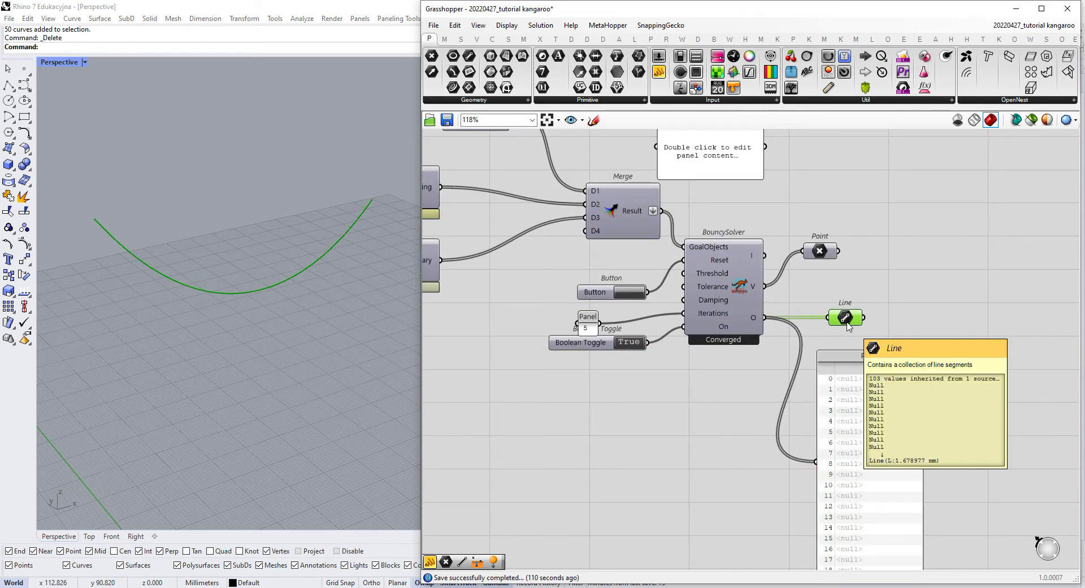
scroll(848, 325, "up", 1)
right_click_drag(848, 325, 746, 314)
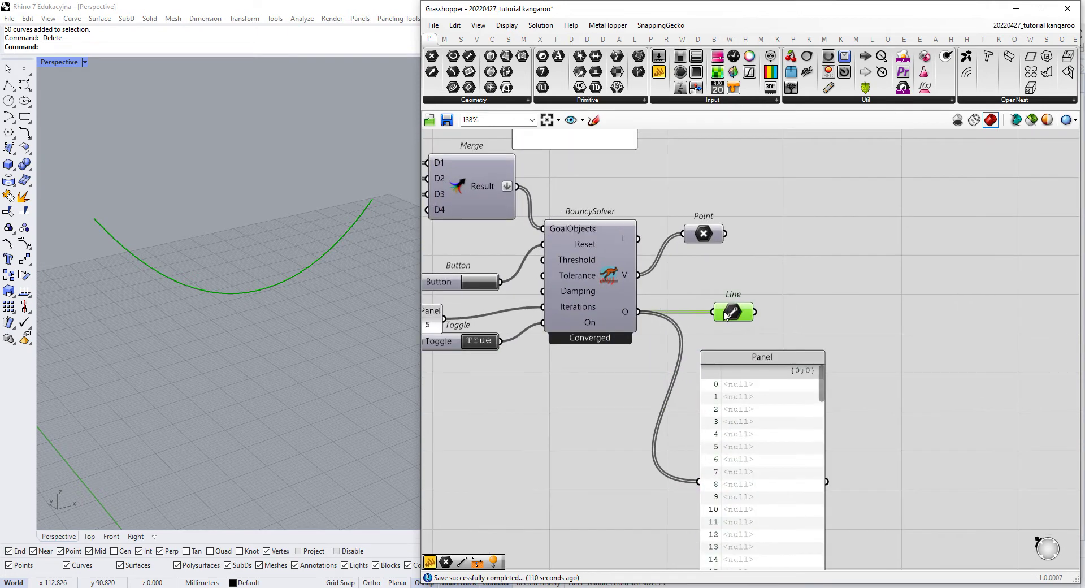
mouse_move(726, 314)
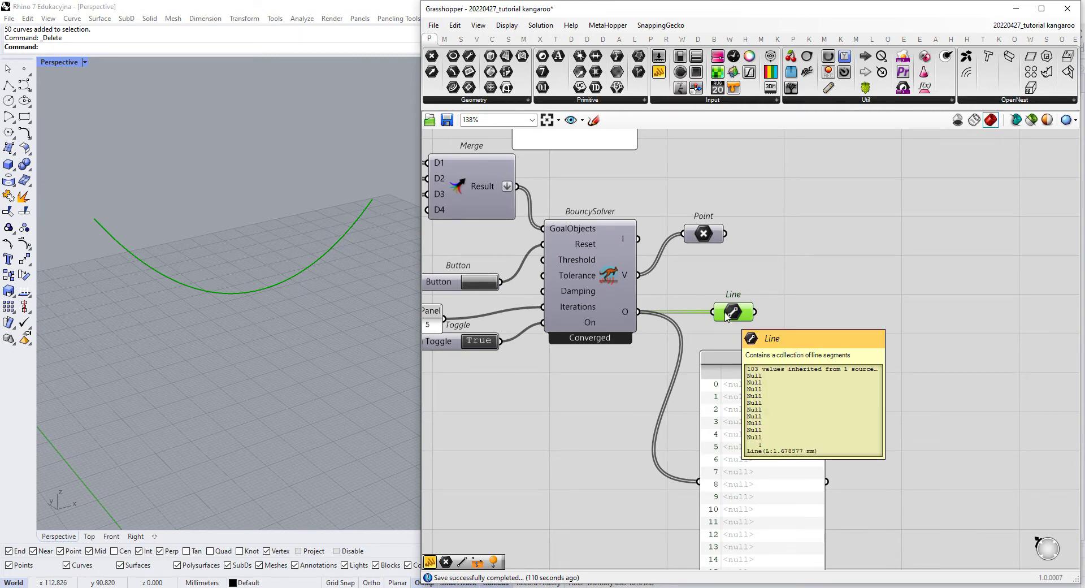
left_click_drag(732, 401, 754, 383)
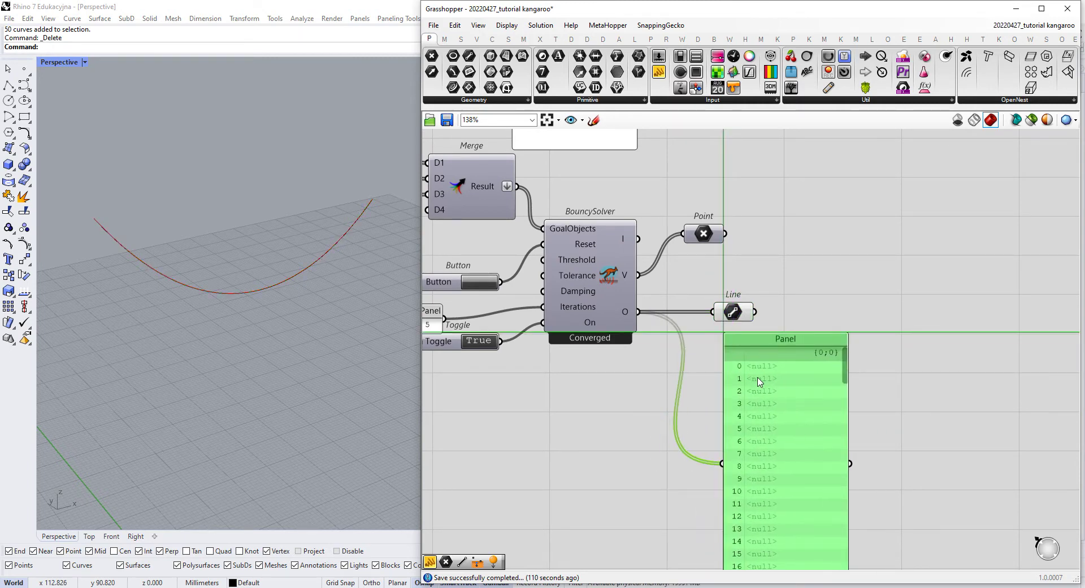
key("Delete")
Step: Sketch a freehand four-sided outline with circled corner points on an empty part of the canvas
right_click_drag(668, 364, 780, 207)
scroll(780, 207, "down", 3)
scroll(602, 389, "up", 3)
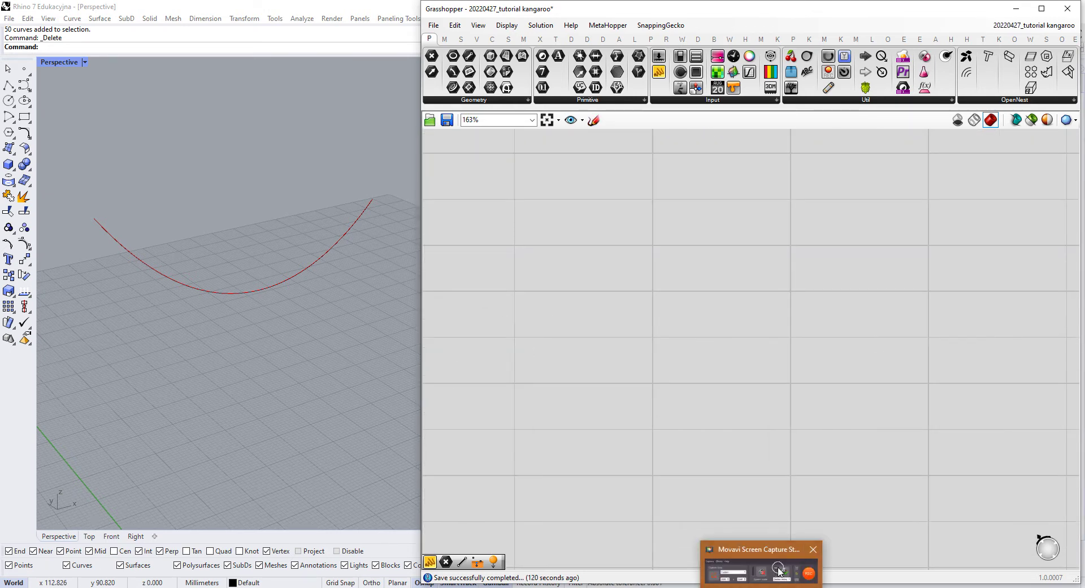
left_click(593, 120)
scroll(718, 305, "down", 5)
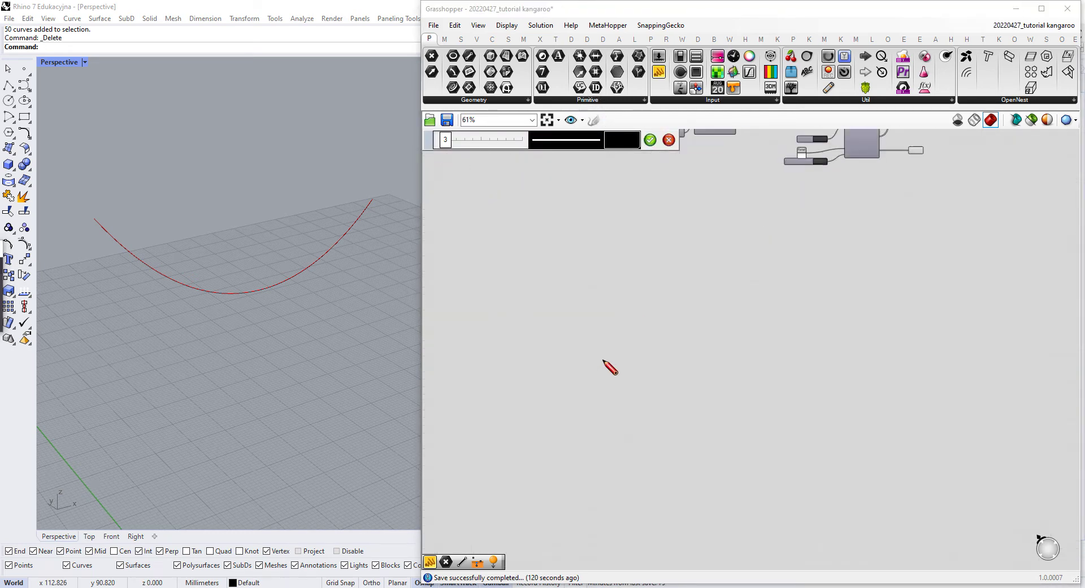
mouse_move(537, 363)
left_mouse_down()
mouse_move(722, 443)
mouse_move(923, 333)
left_mouse_up()
mouse_move(537, 362)
left_mouse_down()
mouse_move(711, 290)
mouse_move(850, 308)
mouse_move(918, 330)
left_mouse_up()
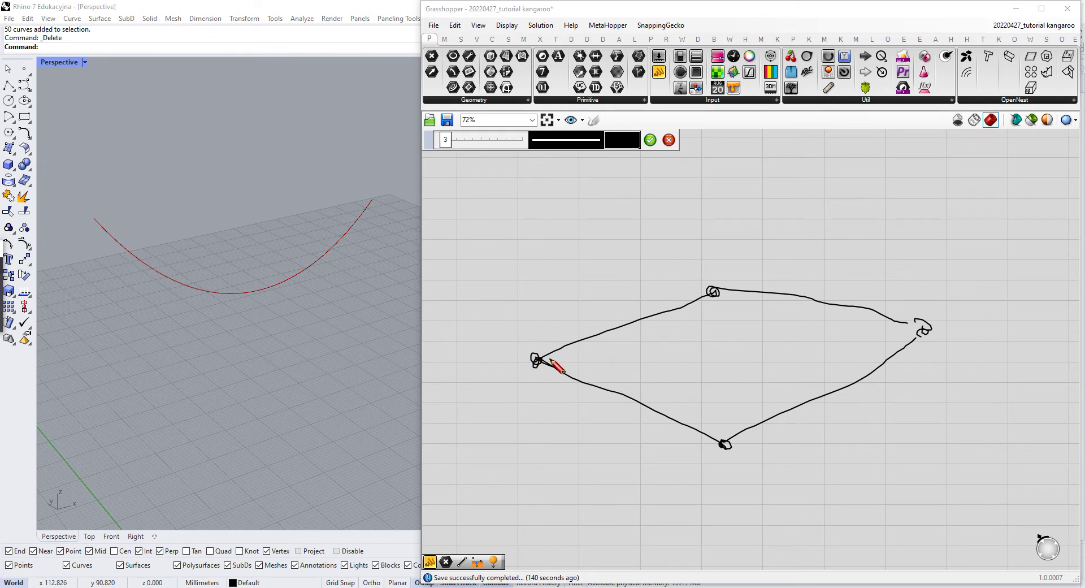
left_click(650, 139)
Step: Sketch a sagging curve hanging between the left and front corner points of the four-sided outline
scroll(592, 150, "down", 2)
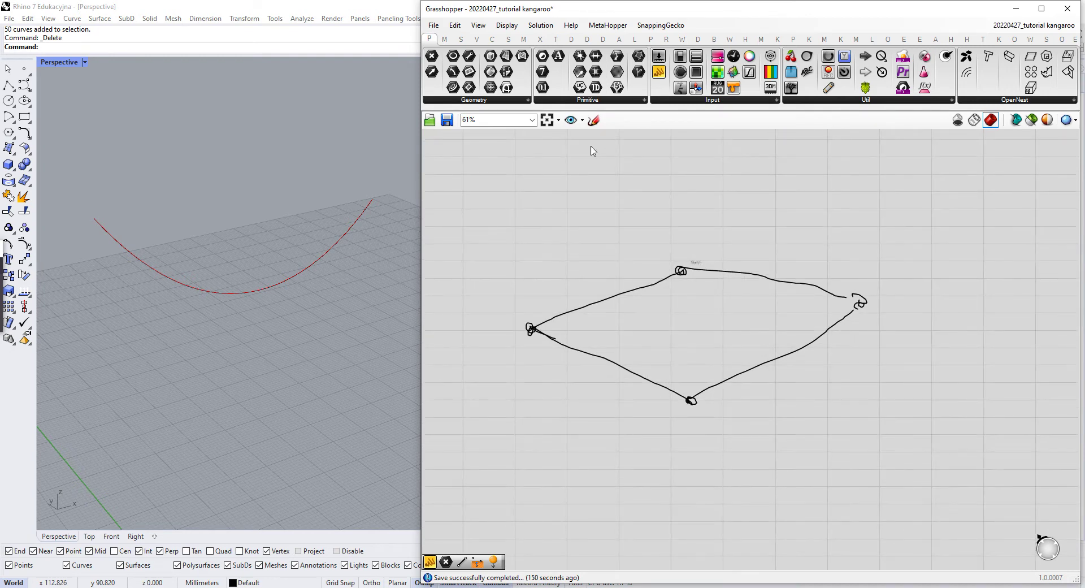
scroll(592, 151, "up", 2)
left_click(593, 120)
scroll(523, 356, "down", 2)
scroll(541, 380, "up", 2)
scroll(546, 269, "down", 2)
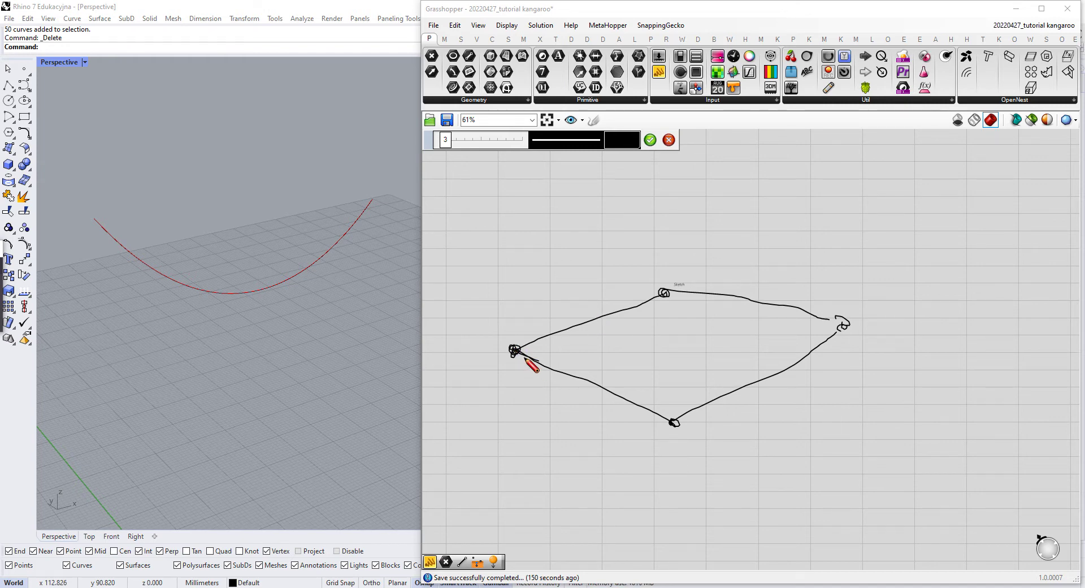
mouse_move(516, 350)
left_mouse_down()
mouse_move(537, 396)
mouse_move(595, 454)
mouse_move(665, 442)
mouse_move(677, 421)
left_mouse_up()
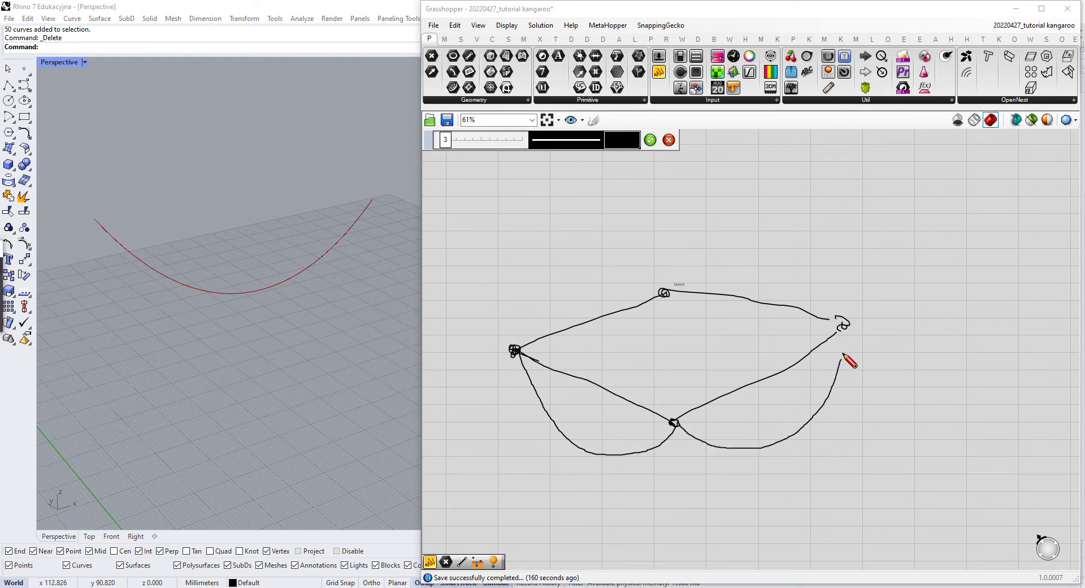
right_click(847, 315)
left_click(677, 425)
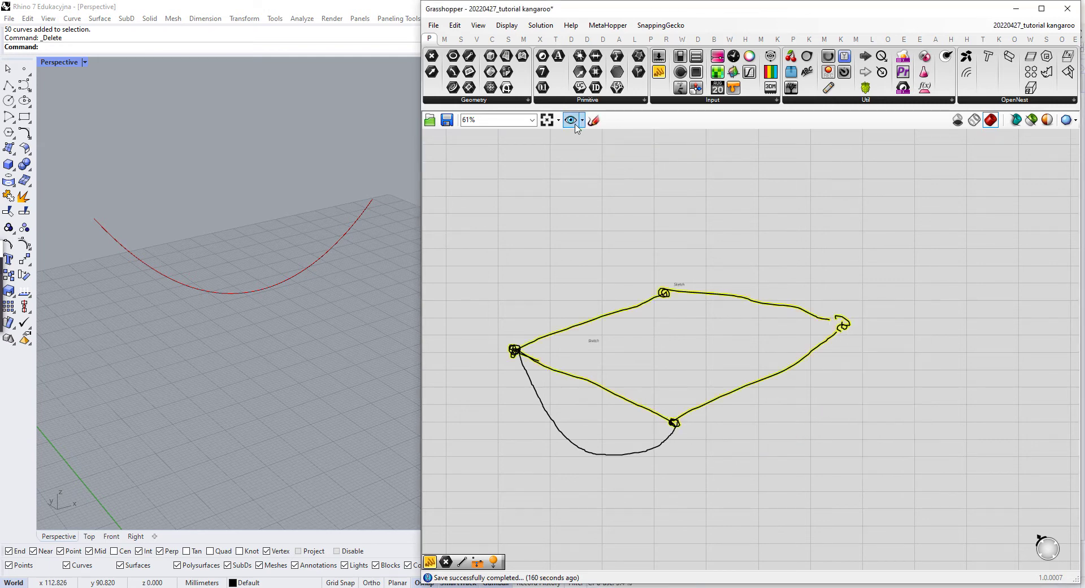
Step: Sketch a sagging curve between the front and right corners, dashed ones from the back corner, and a larger one spanning left to right
left_click(594, 119)
mouse_move(681, 421)
left_mouse_down()
mouse_move(697, 452)
mouse_move(809, 429)
mouse_move(846, 327)
left_mouse_up()
mouse_move(673, 297)
left_mouse_down()
mouse_move(693, 356)
mouse_move(762, 365)
mouse_move(844, 324)
left_mouse_up()
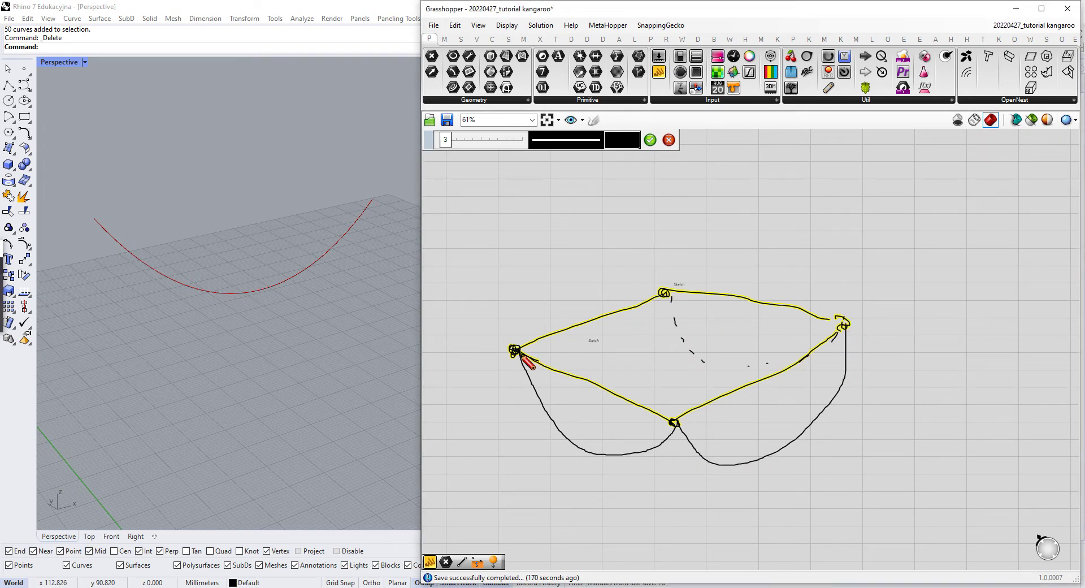
mouse_move(517, 352)
left_mouse_down()
mouse_move(563, 383)
mouse_move(632, 376)
mouse_move(675, 304)
mouse_move(651, 374)
mouse_move(538, 374)
mouse_move(568, 445)
mouse_move(668, 480)
mouse_move(759, 467)
mouse_move(825, 407)
left_mouse_up()
right_click(823, 356)
left_click(839, 335)
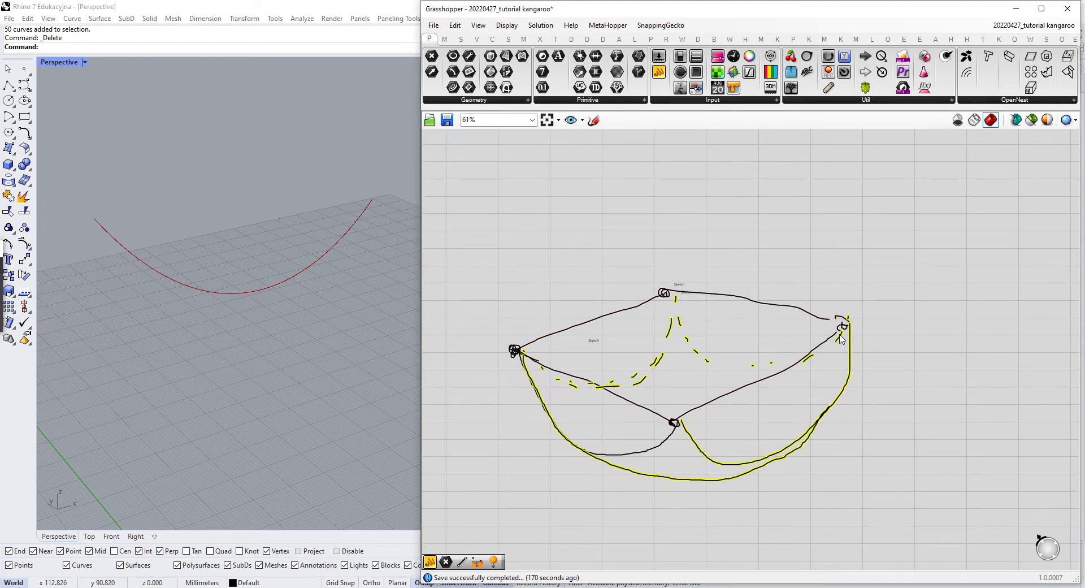
left_click(895, 315)
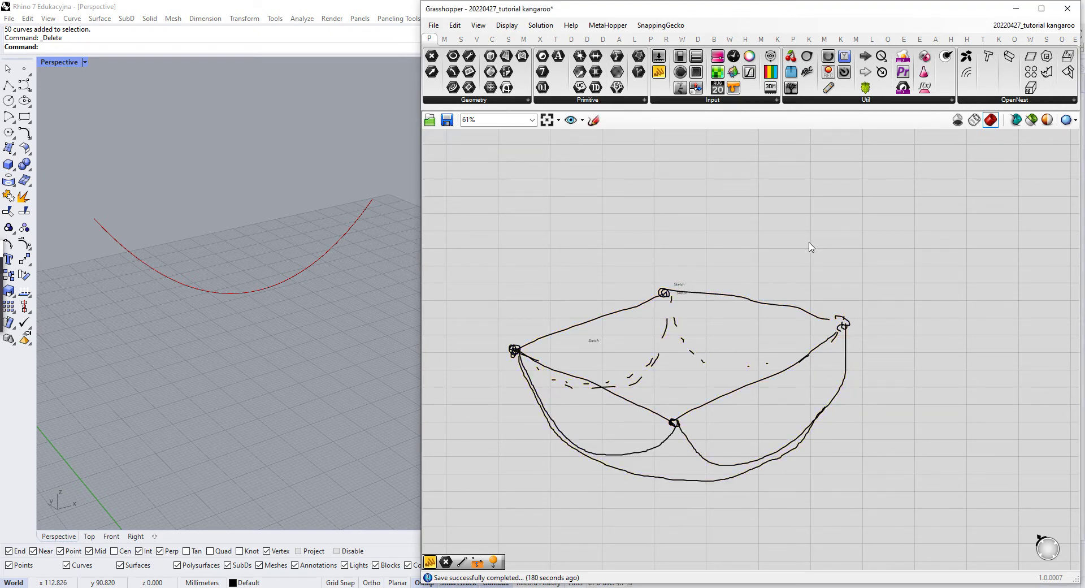
Step: Add short sagging strokes at the left and right corners of the four-sided sketch
left_click(595, 120)
left_click_drag(528, 362, 615, 386)
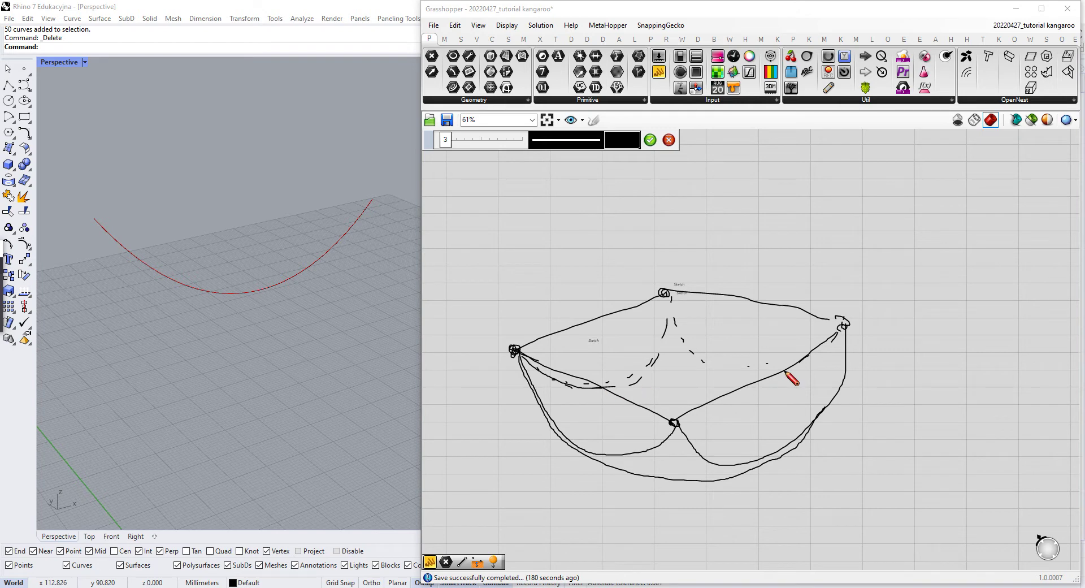
left_click_drag(846, 329, 790, 369)
right_click_drag(771, 463, 695, 396)
left_click(650, 140)
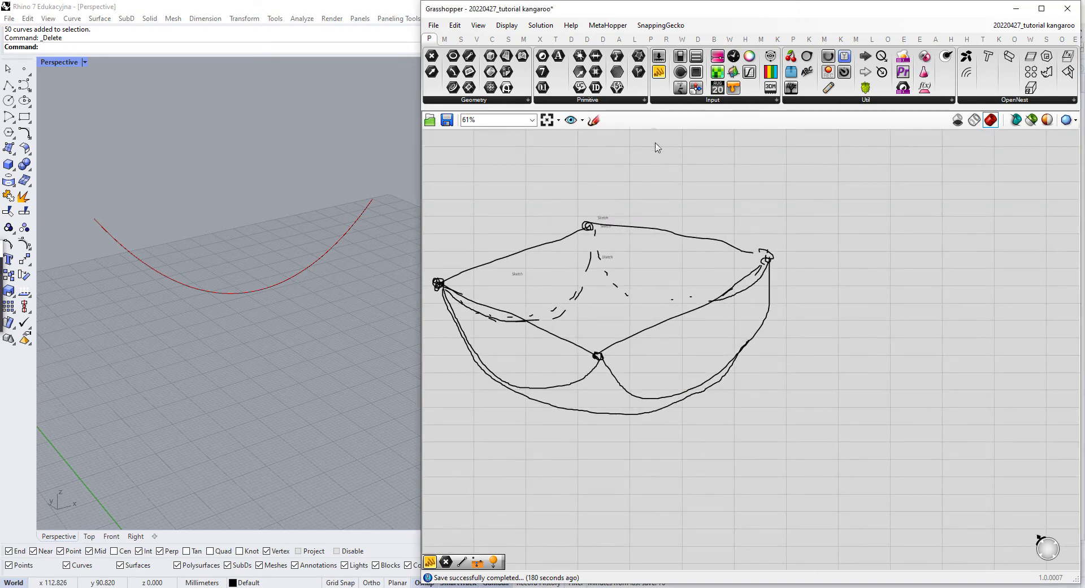
scroll(685, 356, "down", 2)
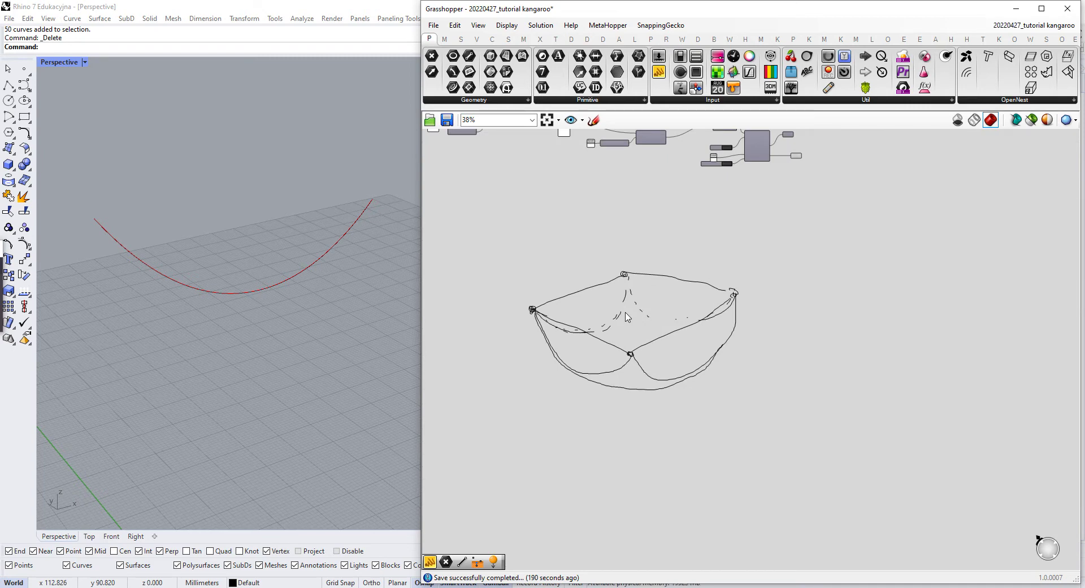
scroll(626, 316, "up", 3)
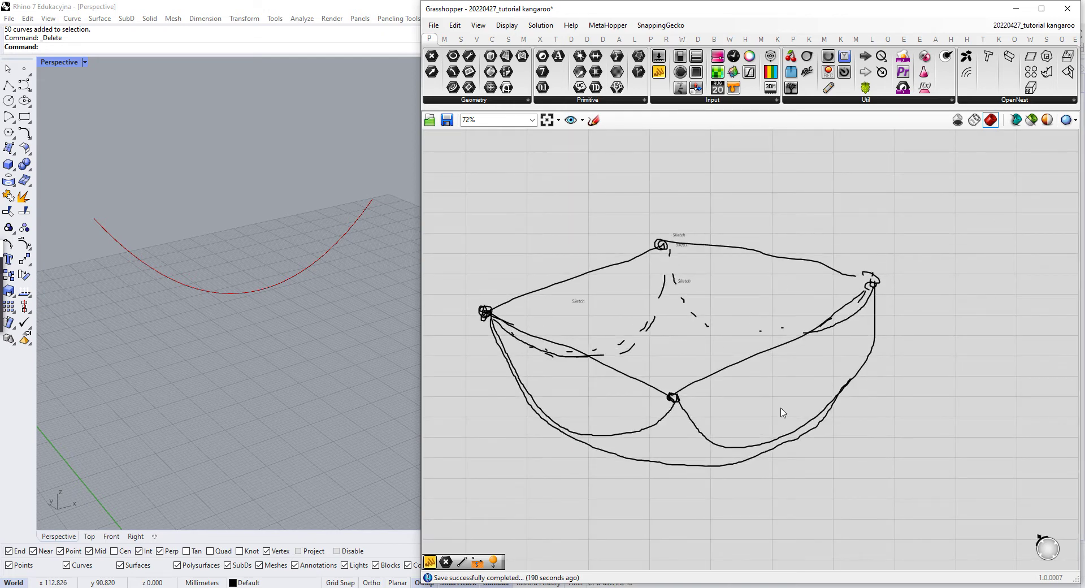
Step: Delete all strokes of the four-point hanging sketch from the canvas
left_click_drag(960, 263, 454, 527)
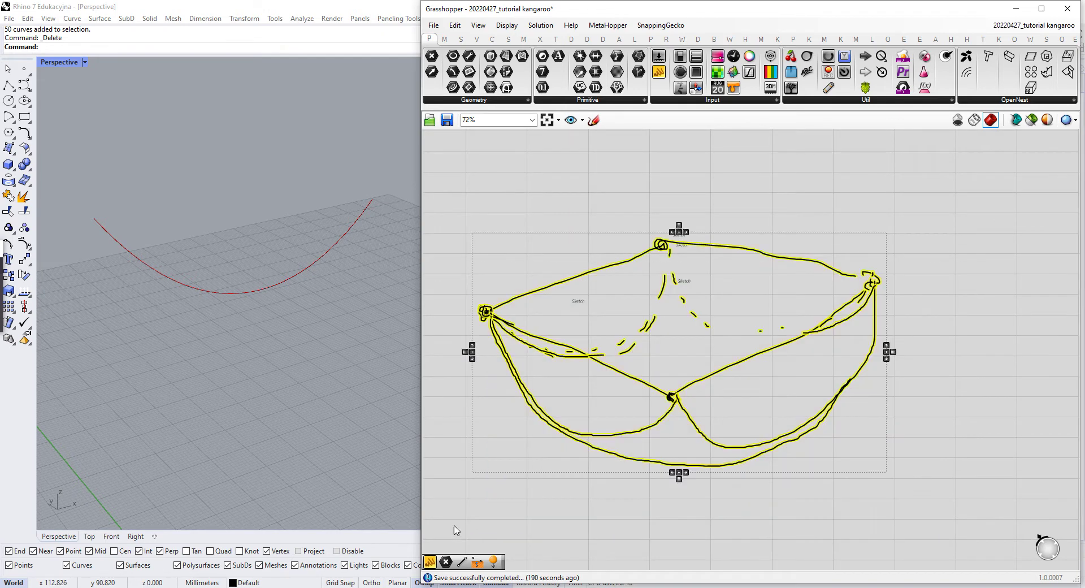
right_click_drag(580, 338, 602, 397)
key("Delete")
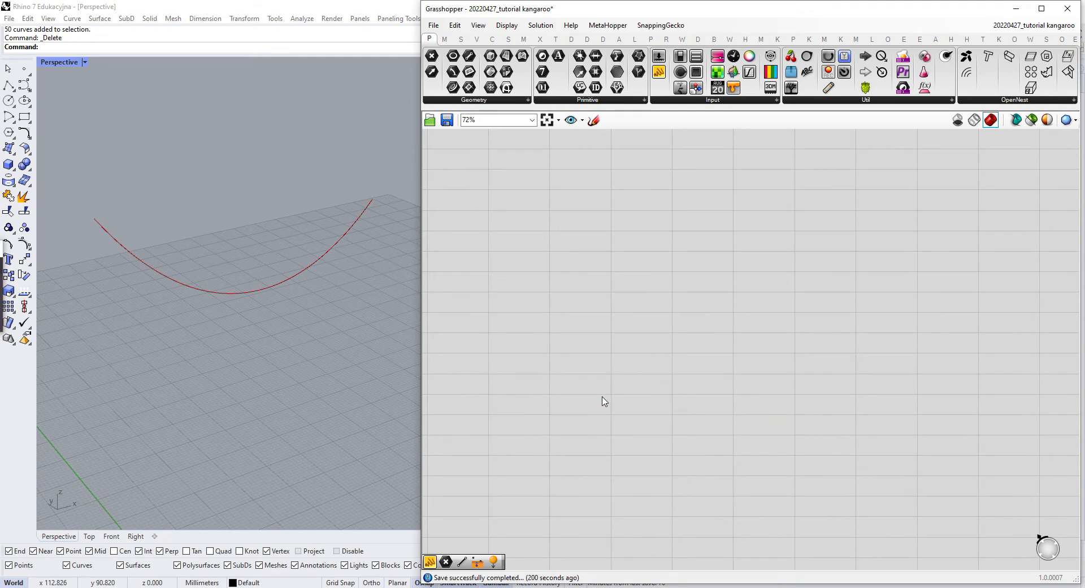
Step: Examine the earlier Kangaroo definitions and their explanatory sketches across the canvas
right_click_drag(739, 303, 749, 421)
scroll(754, 311, "down", 6)
right_click_drag(751, 194, 749, 306)
right_click_drag(664, 324, 713, 479)
scroll(608, 262, "up", 6)
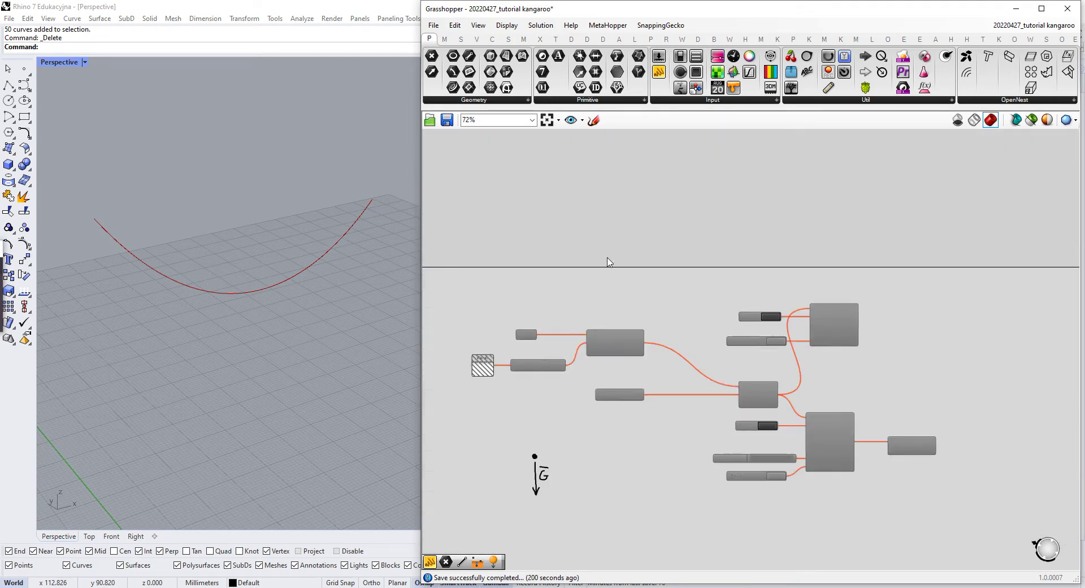
mouse_move(586, 434)
right_mouse_down()
mouse_move(598, 404)
mouse_move(601, 198)
right_mouse_up()
right_click_drag(724, 457, 696, 230)
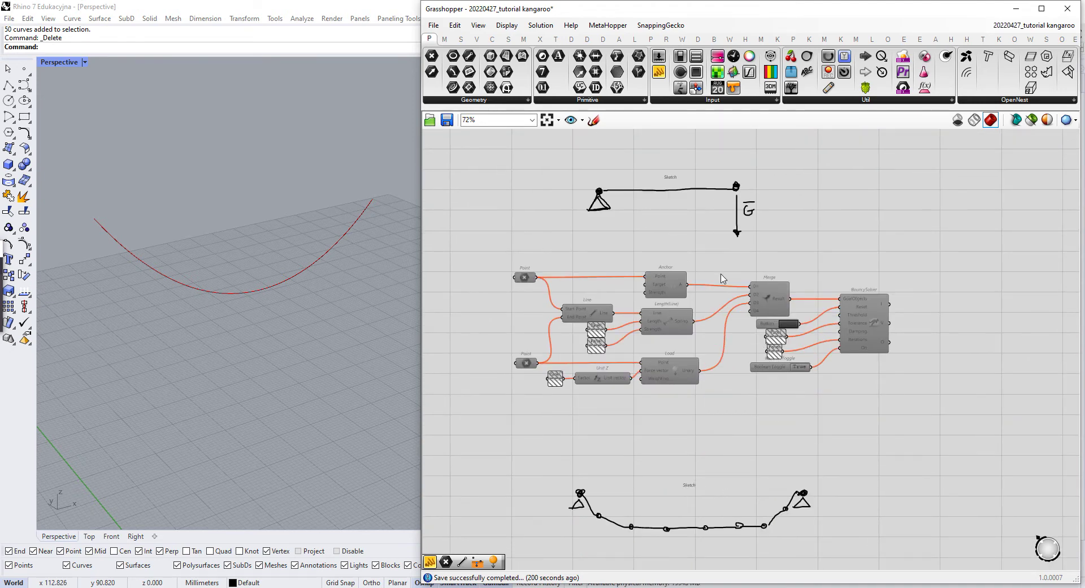
scroll(721, 274, "down", 6)
right_click_drag(773, 453, 690, 262)
scroll(628, 206, "up", 5)
right_click_drag(593, 187, 658, 339)
left_click_drag(518, 236, 880, 335)
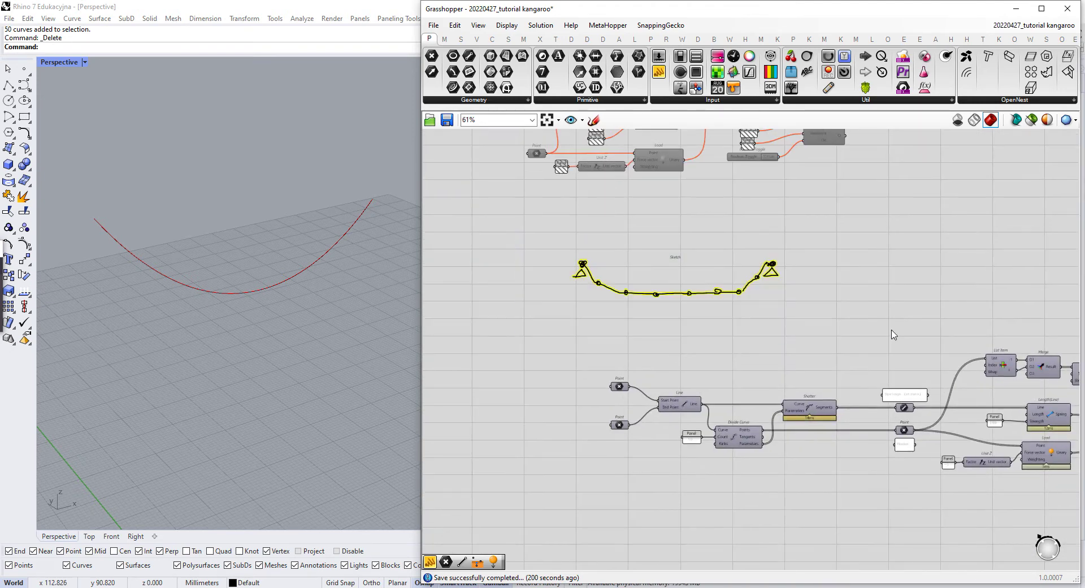
scroll(735, 342, "up", 1)
right_click_drag(707, 355, 612, 304)
scroll(613, 304, "down", 5)
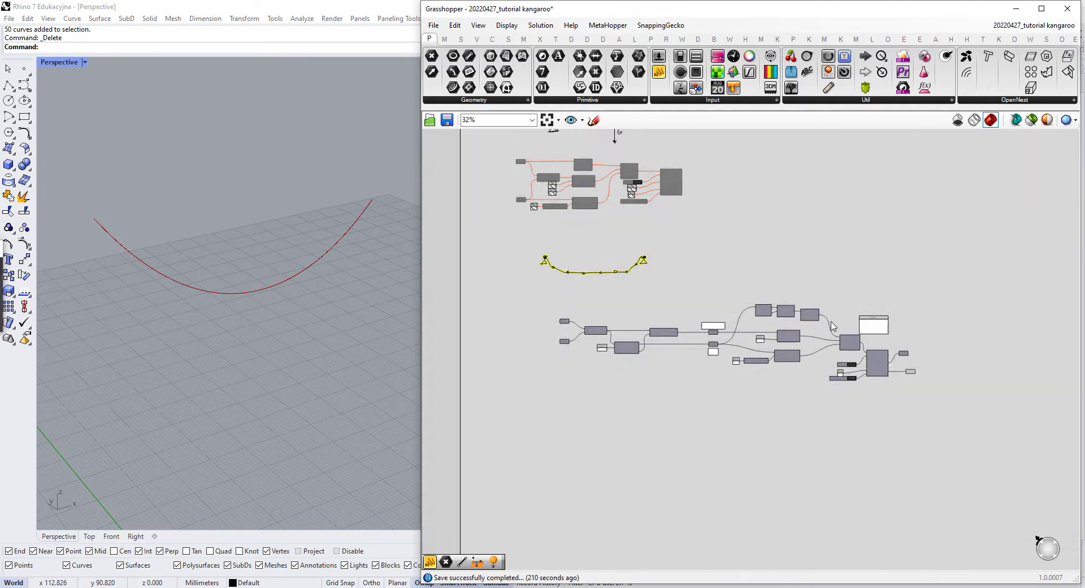
Step: Turn off the preview of the hanging-cable BouncySolver and its two output parameters
scroll(914, 374, "up", 3)
left_click_drag(961, 331, 860, 409)
right_click(942, 294)
left_click(975, 314)
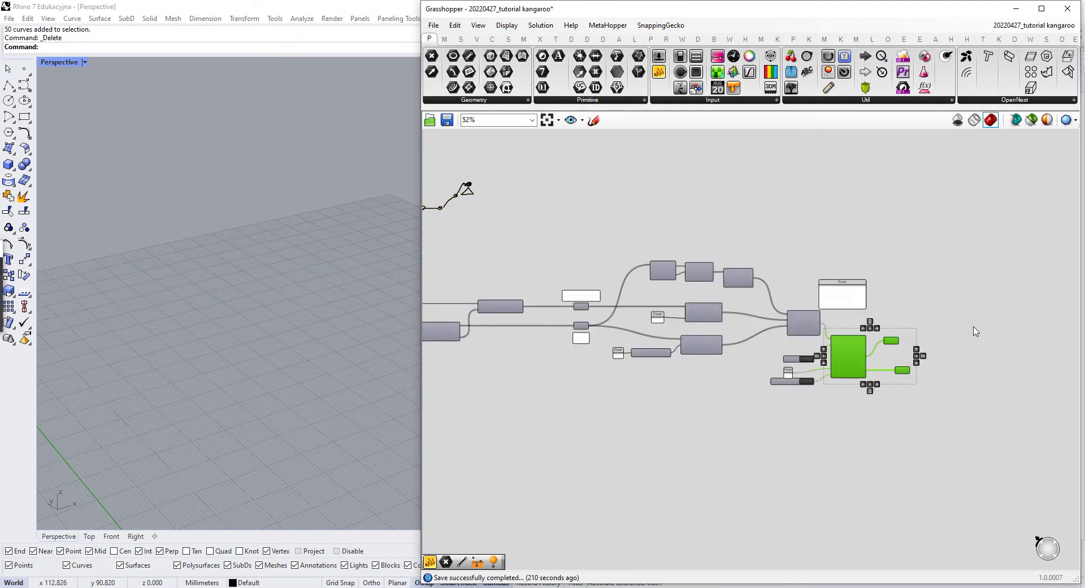
Step: Examine the hanging-cable definition around the BouncySolver and its inputs
scroll(837, 385, "up", 3)
right_click_drag(837, 384, 906, 294)
scroll(906, 299, "up", 3)
left_click(822, 293)
scroll(819, 294, "down", 9)
right_click_drag(784, 266, 851, 489)
scroll(658, 292, "up", 11)
scroll(613, 308, "down", 8)
right_click_drag(705, 393, 657, 286)
scroll(657, 282, "down", 3)
right_click_drag(838, 346, 772, 305)
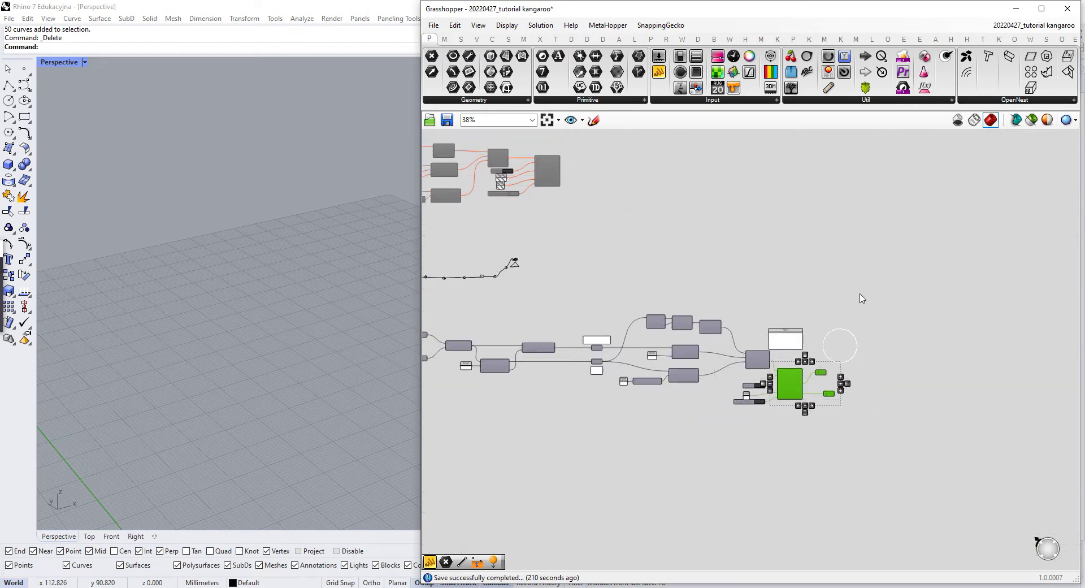
Step: Disable all components of the hanging-cable definition
left_click_drag(864, 307, 895, 271)
right_click_drag(929, 279, 983, 258)
left_click_drag(974, 247, 448, 466)
right_click(605, 410)
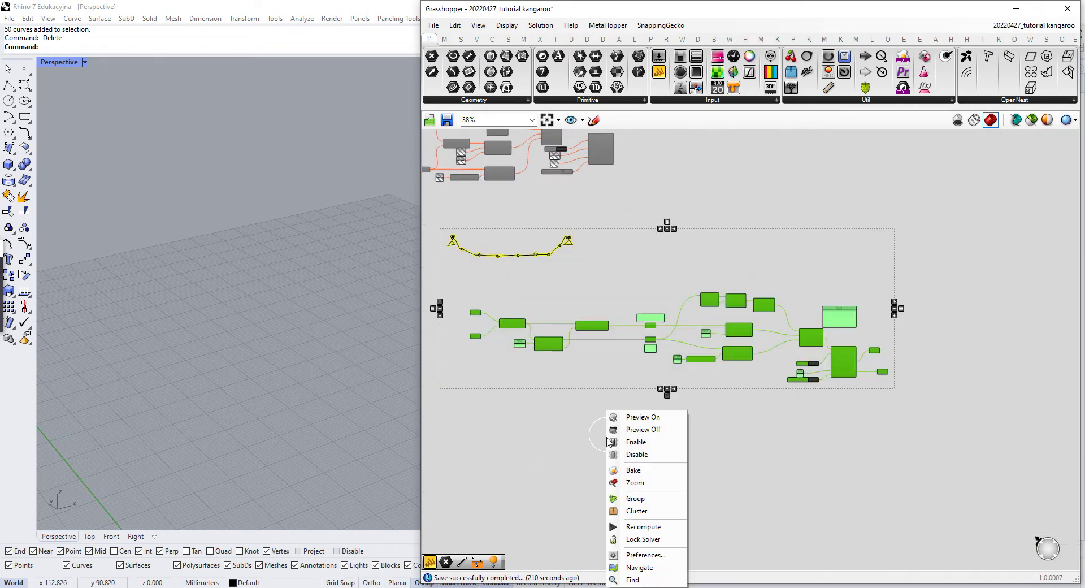
left_click(659, 454)
right_click_drag(574, 447, 714, 333)
left_click(633, 356)
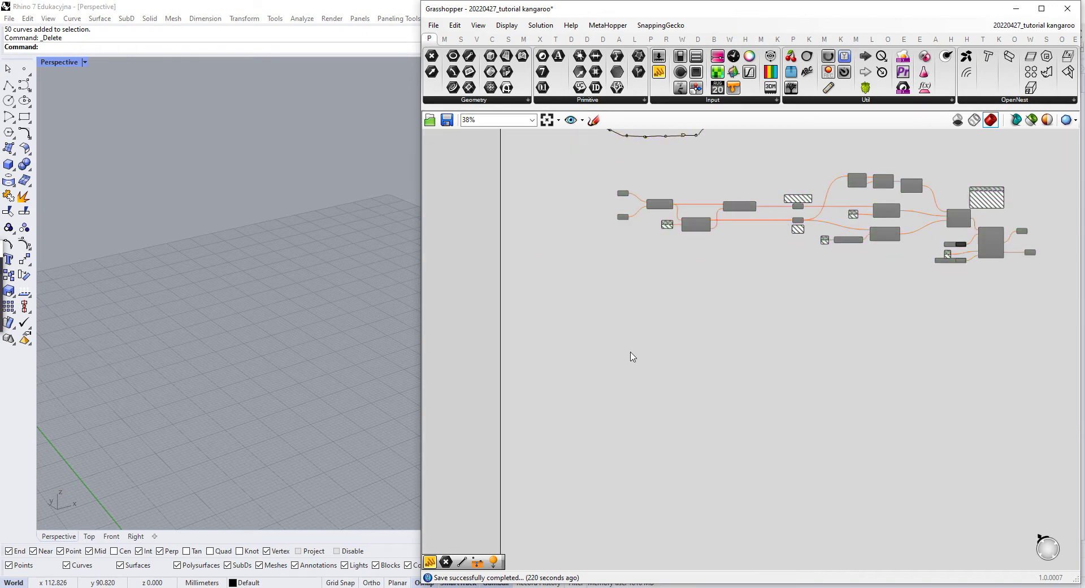
Step: Switch to Rhino and draw a rectangular plane surface by two opposite corners on the ground plane in the Perspective view
scroll(632, 356, "up", 6)
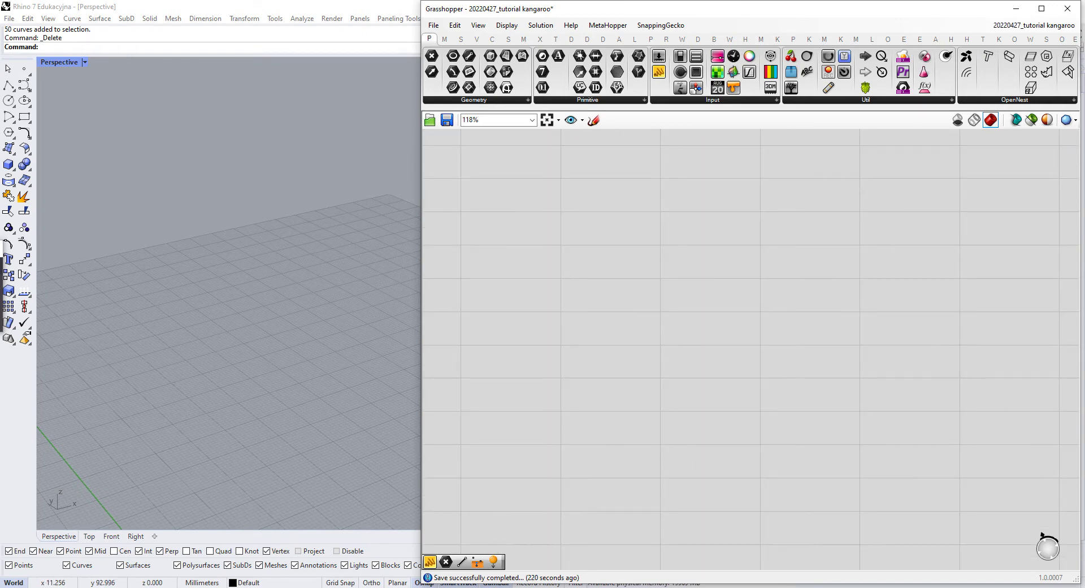
left_click(14, 155)
left_click(25, 169)
scroll(188, 361, "down", 1)
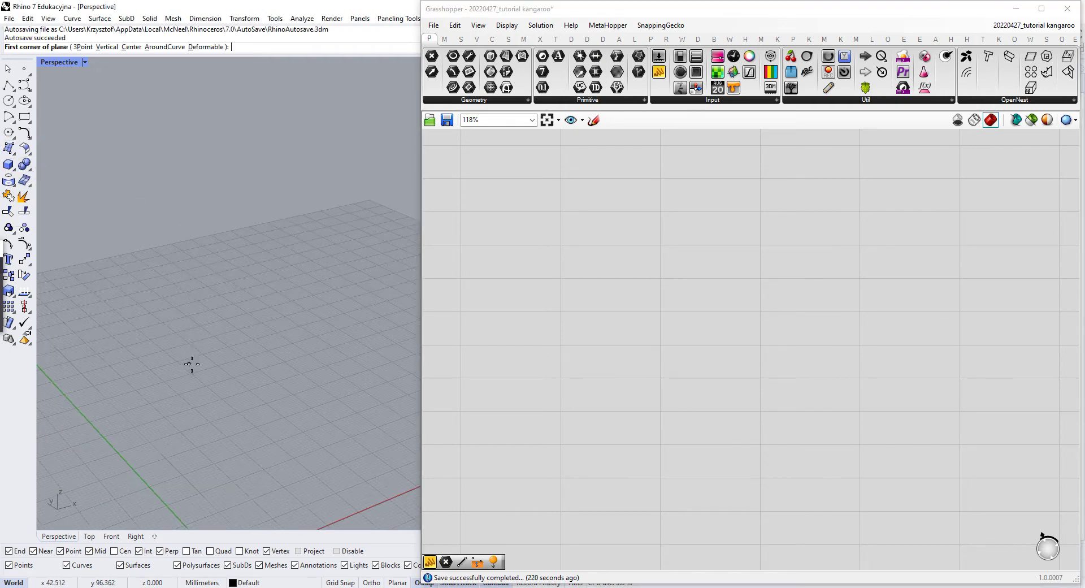
scroll(186, 365, "up", 1)
left_click(109, 320)
scroll(110, 321, "down", 2)
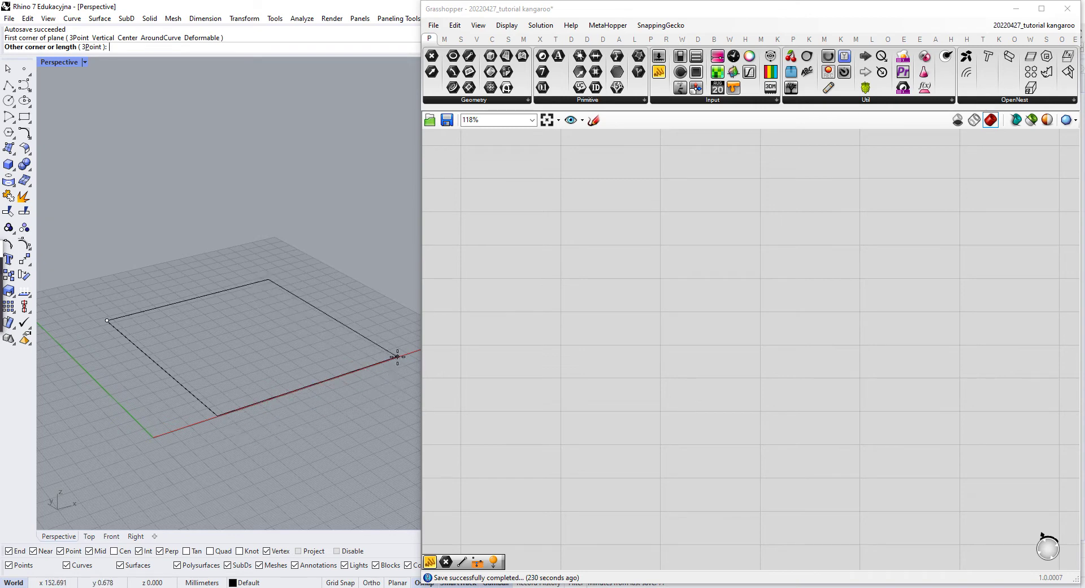
left_click(406, 382)
left_click_drag(372, 287, 318, 335)
right_click_drag(313, 338, 267, 394)
scroll(267, 394, "down", 4)
scroll(276, 304, "up", 6)
right_click_drag(287, 317, 259, 378)
left_click_drag(256, 378, 224, 300)
Step: Add a Surface parameter on an empty part of the Grasshopper canvas and reference the rectangular Rhino surface in it
left_click(296, 202)
right_click_drag(279, 305, 313, 233)
key("ctrl+alt+g")
scroll(306, 238, "down", 2)
left_click_drag(320, 229, 225, 341)
left_click_drag(507, 72, 591, 363)
right_click(592, 362)
left_click(673, 498)
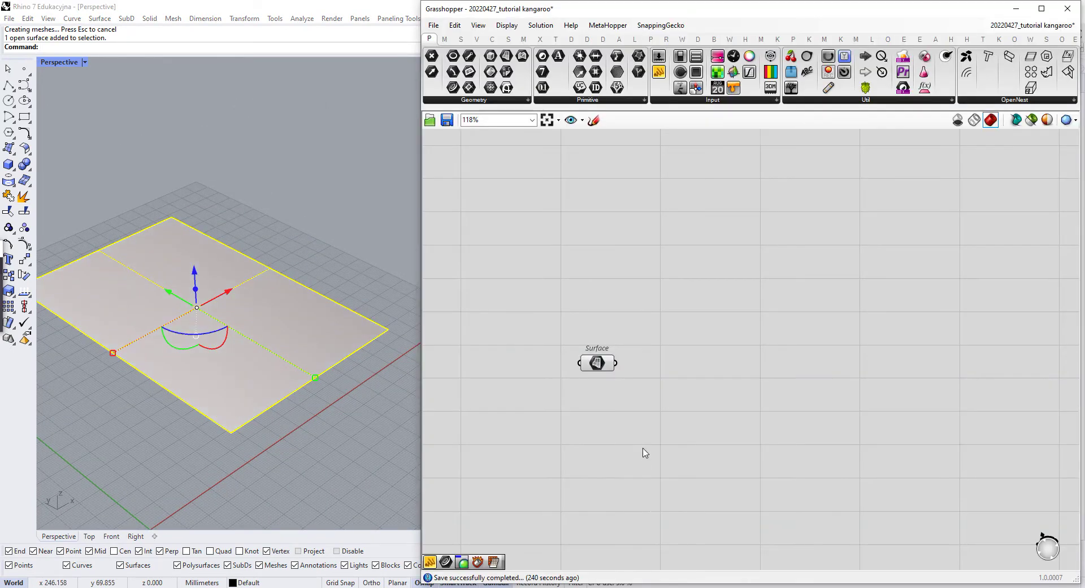
Step: Deselect the surface in Rhino and reposition the Surface parameter on the Grasshopper canvas
scroll(644, 453, "up", 3)
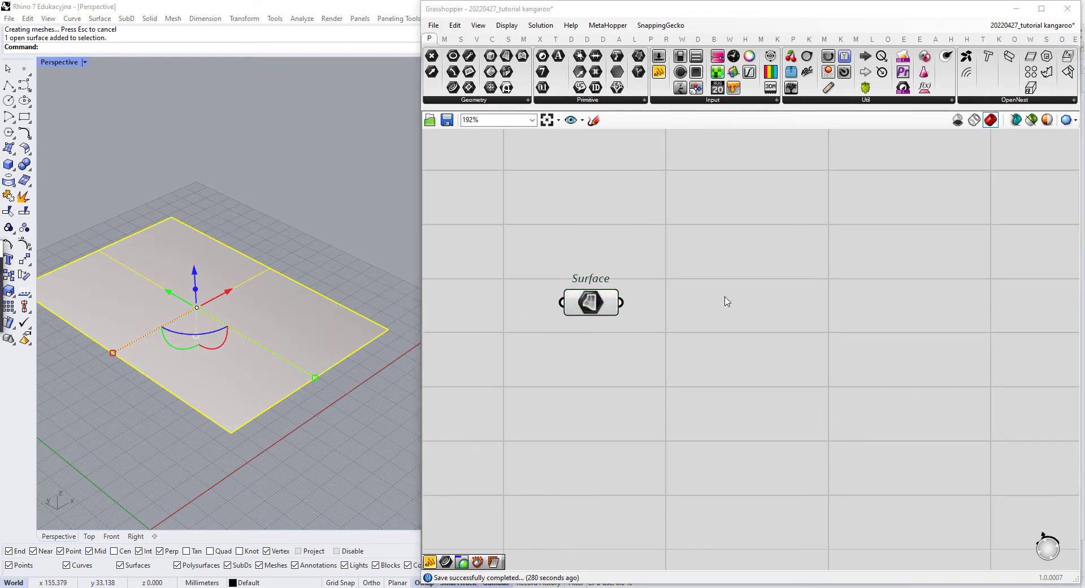
right_click_drag(754, 294, 747, 268)
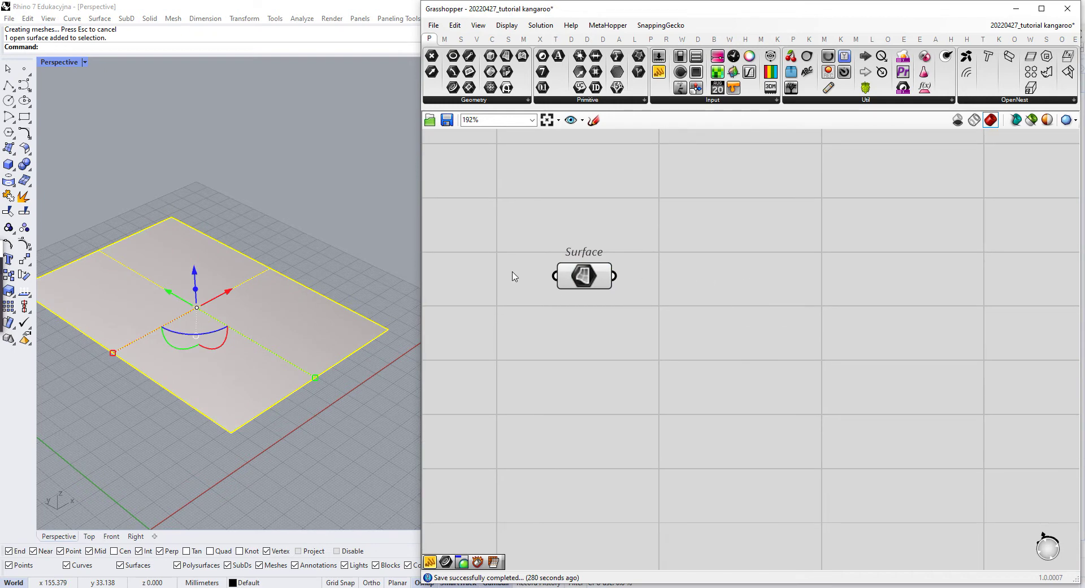
left_click(391, 275)
left_click_drag(653, 199, 567, 303)
left_click(793, 256)
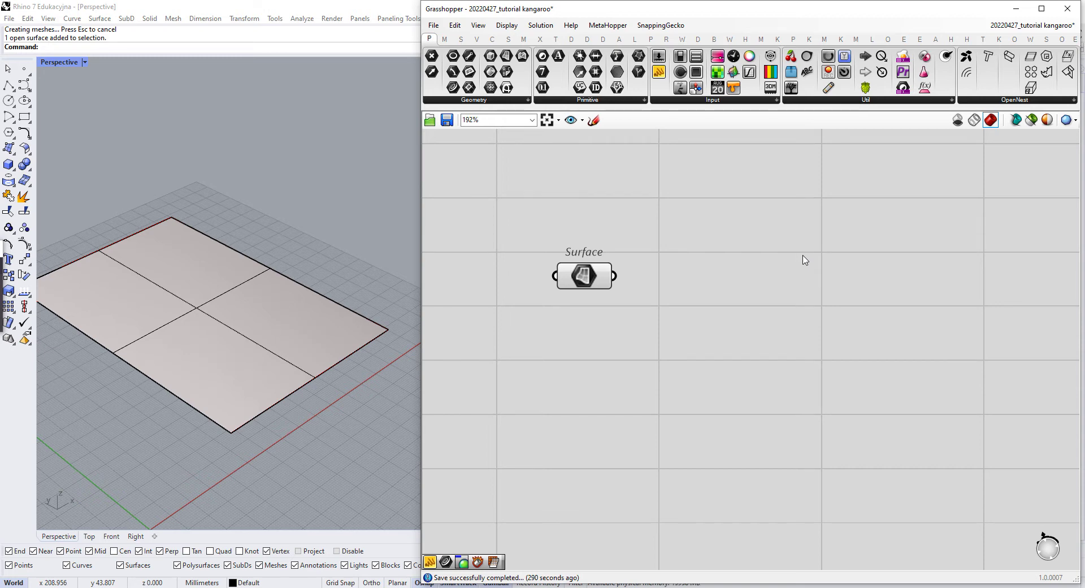
left_click(588, 286)
left_click(676, 380)
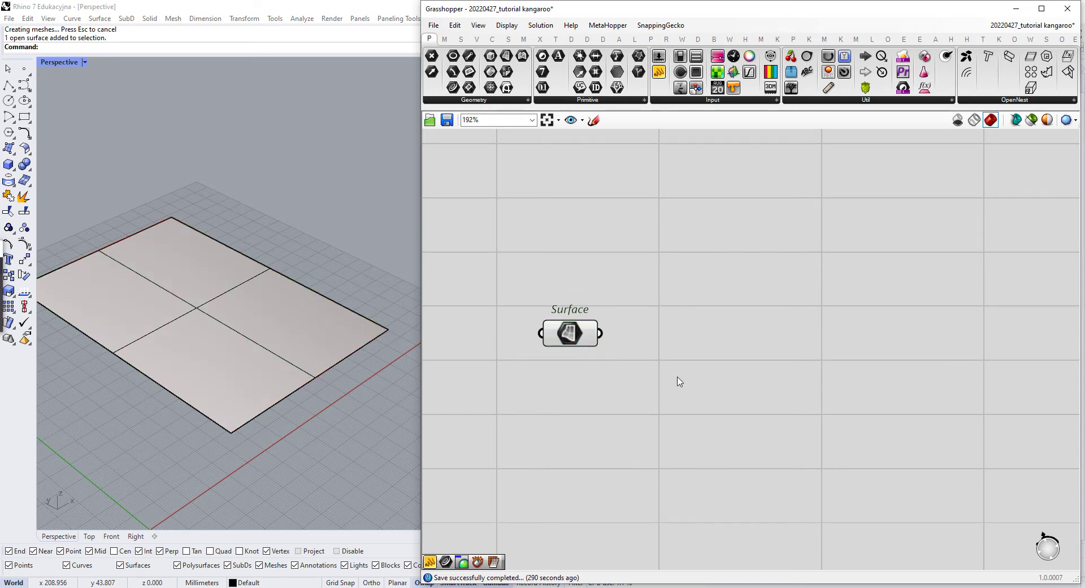
scroll(753, 407, "up", 2)
scroll(654, 341, "down", 2)
left_click(462, 316)
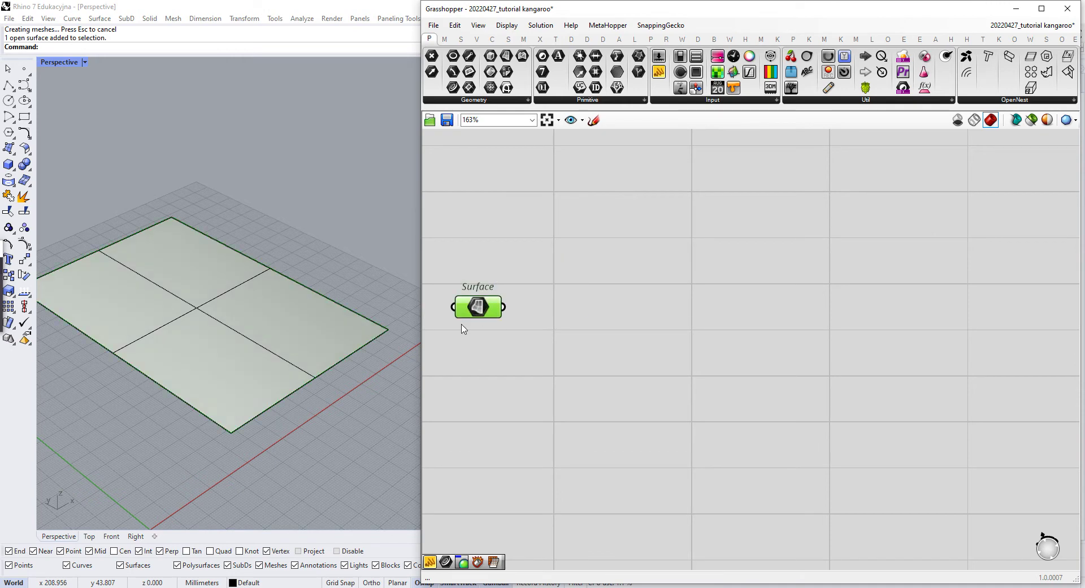
left_click(653, 327)
Step: Add a Mesh Surface component and connect the Surface parameter to its Surface input
double_click(689, 313)
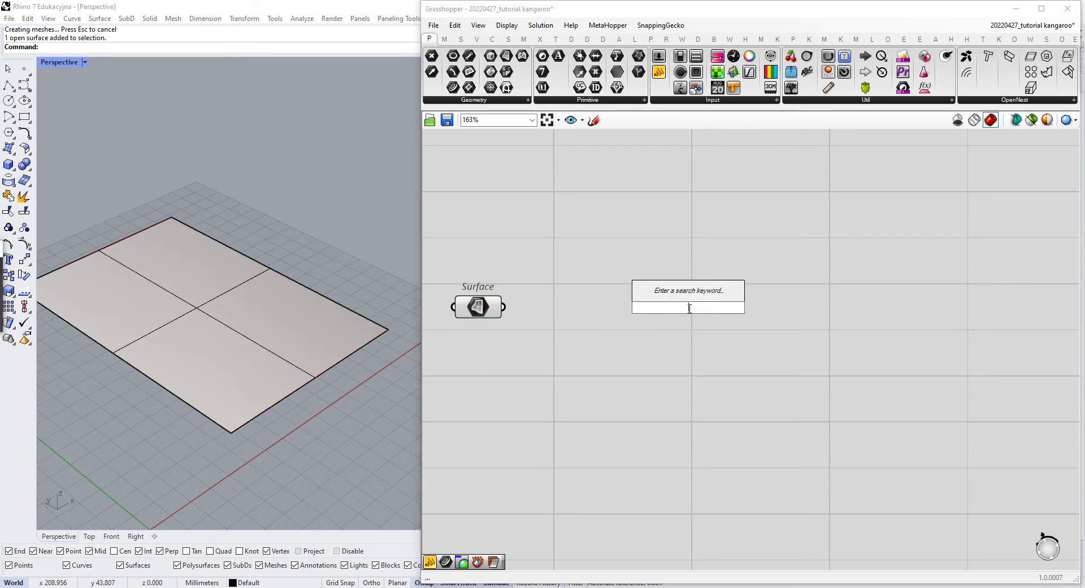
type("mesh")
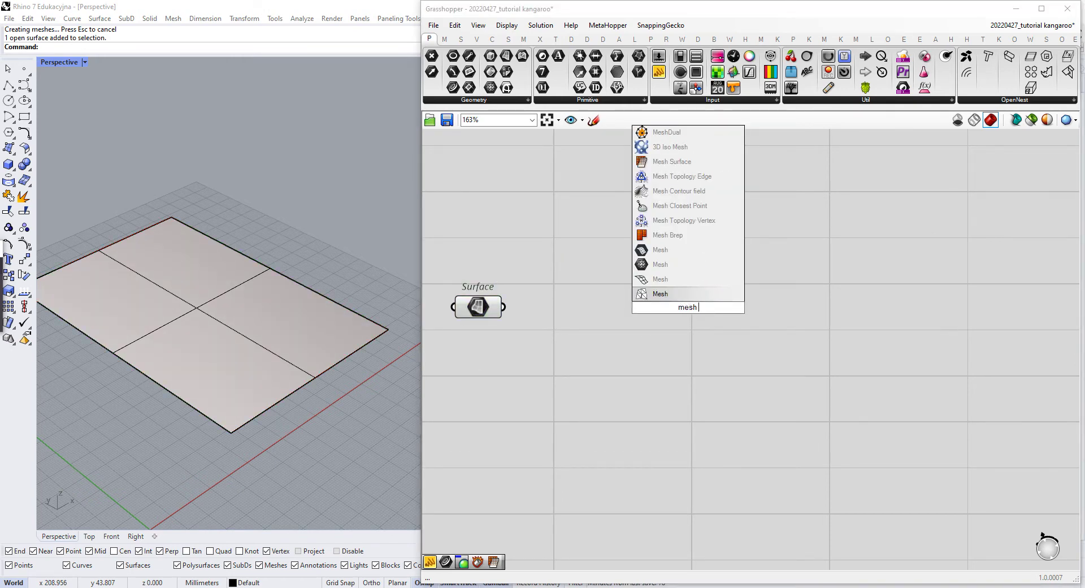
type(" surfa")
left_click(709, 236)
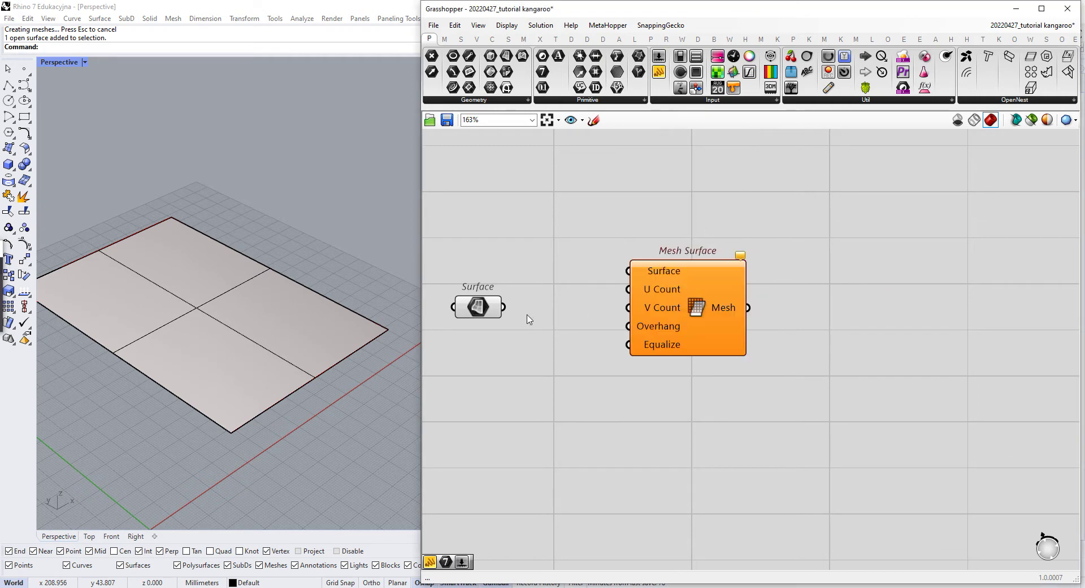
left_click_drag(511, 307, 713, 318)
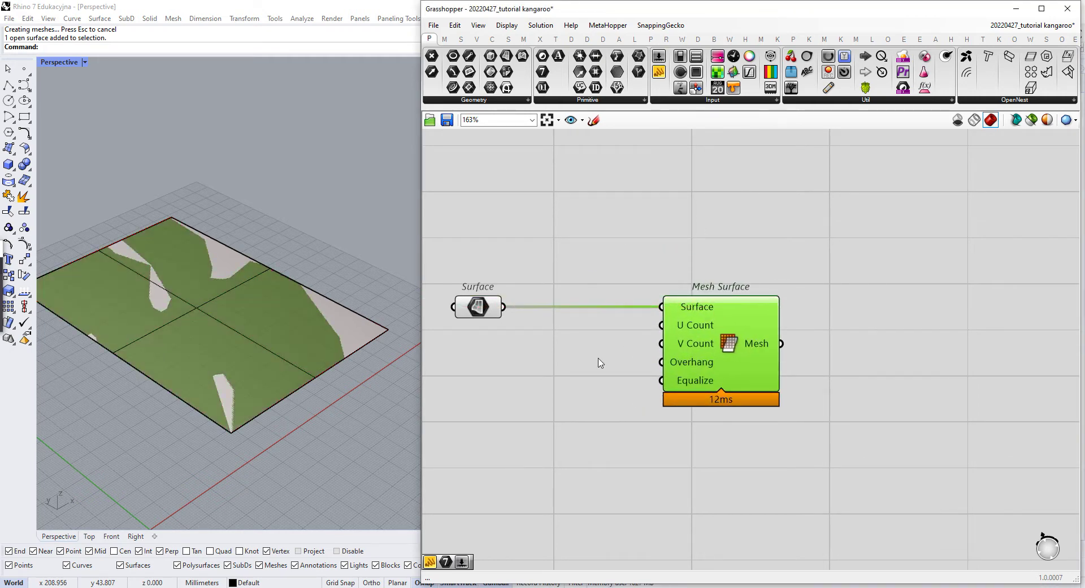
left_click(599, 360)
Step: Hide the original rectangular surface in Rhino
left_click_drag(522, 241, 445, 354)
right_click(546, 216)
left_click(249, 255)
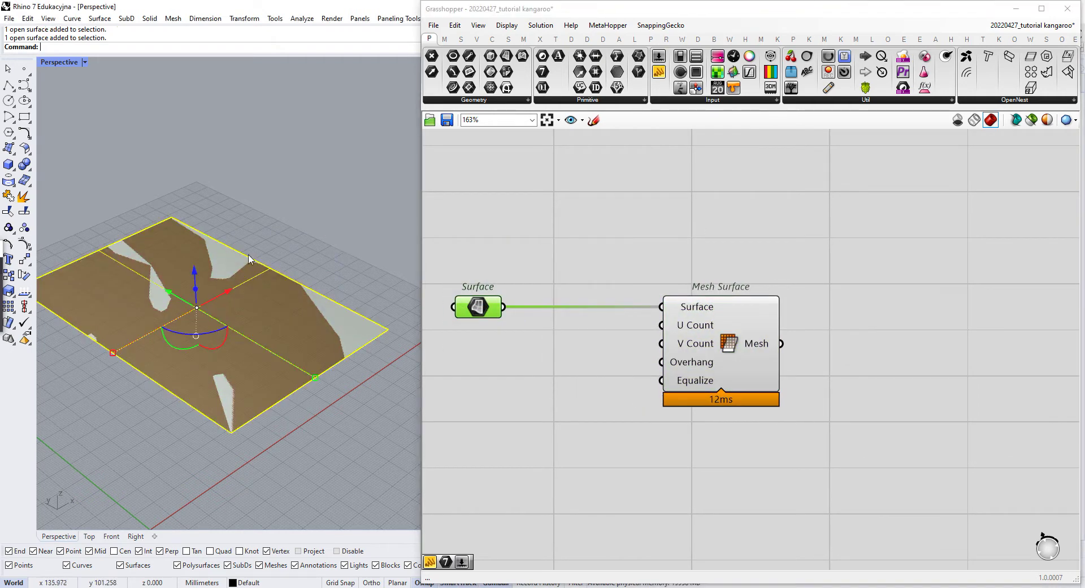
middle_click(261, 232)
left_click(229, 226)
right_click_drag(178, 324, 235, 367)
scroll(243, 359, "up", 5)
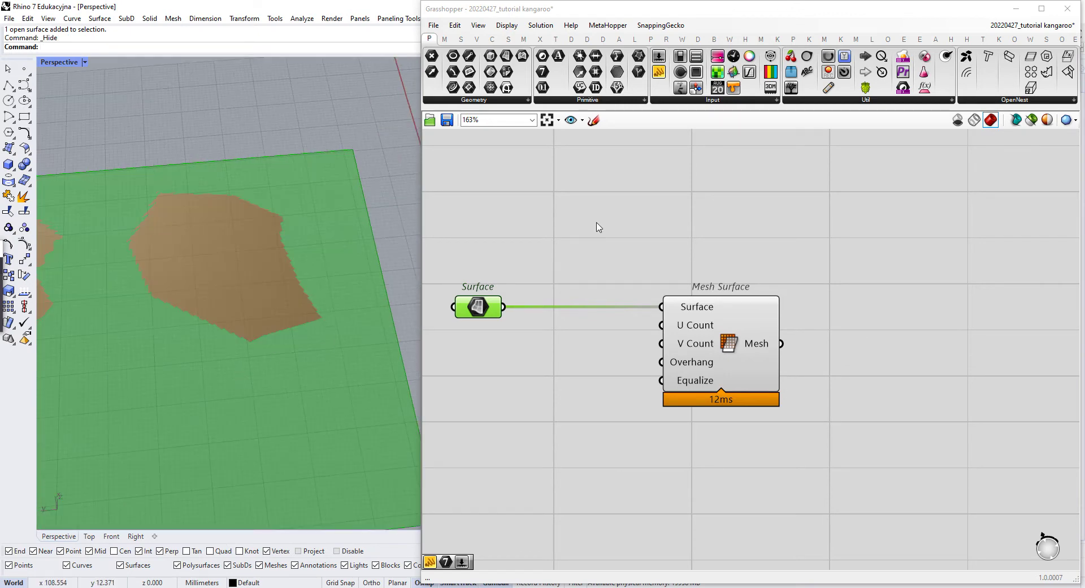
Step: Turn off the preview of the Surface parameter and check the generated mesh in the Rhino viewport
right_click(602, 211)
left_click(634, 220)
right_click(620, 232)
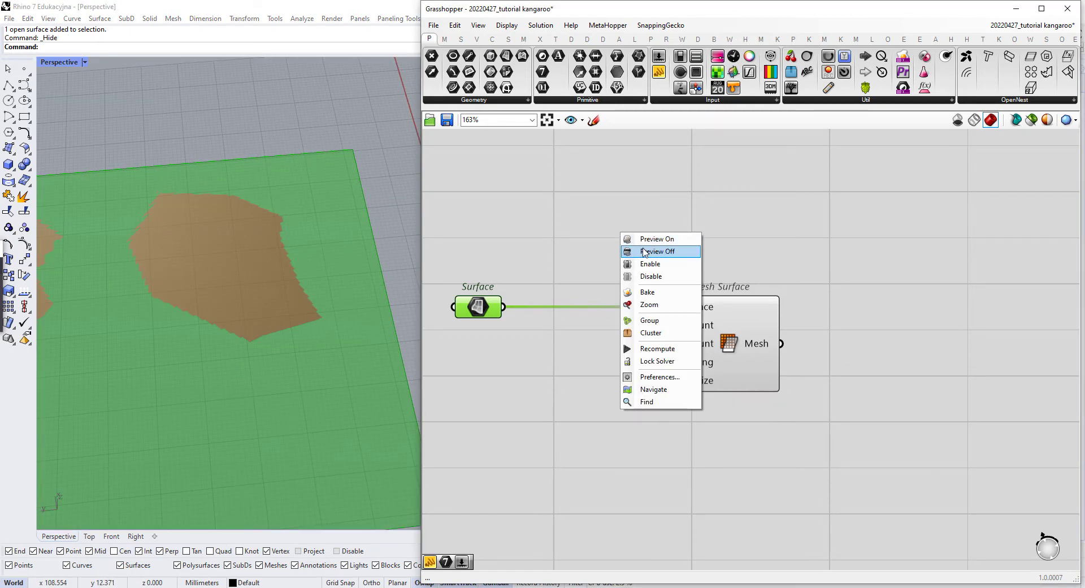
left_click(645, 253)
scroll(322, 286, "down", 5)
right_click_drag(288, 282, 250, 257)
scroll(220, 276, "up", 5)
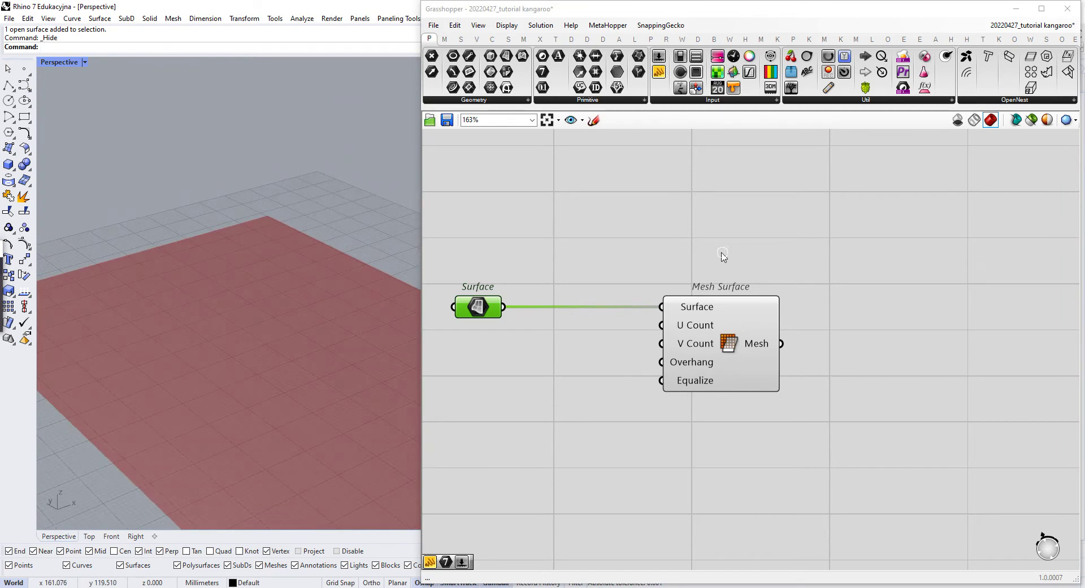
Step: Turn on the display of mesh edges in the Grasshopper preview
right_click_drag(722, 253, 721, 284)
key("ctrl+m")
scroll(207, 284, "down", 4)
right_click_drag(207, 284, 230, 307)
Step: Move Mesh Surface down, add a Mesh Brep component above it, and connect the Surface parameter to its Brep input
left_click_drag(691, 333, 708, 411)
double_click(706, 270)
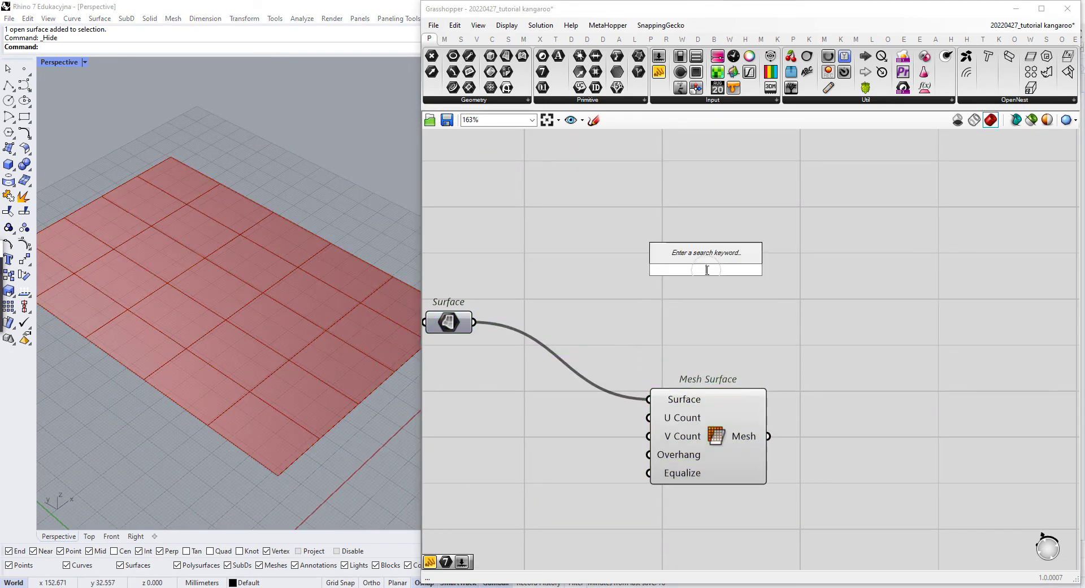
type("mesh")
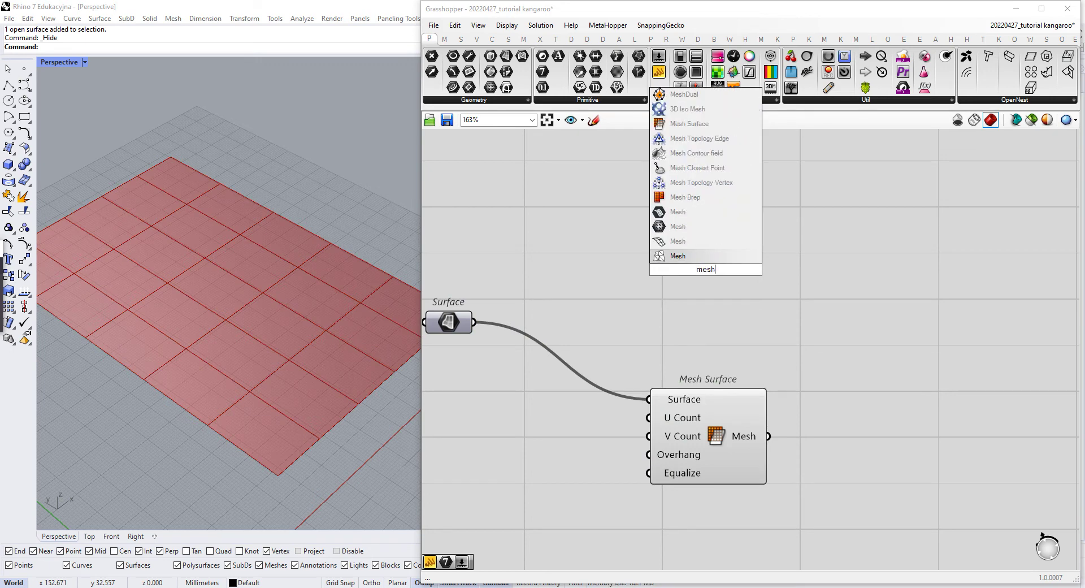
key("Up")
key("Up")
key("Up")
key("Up")
key("Return")
left_click_drag(475, 322, 699, 233)
left_click(807, 266)
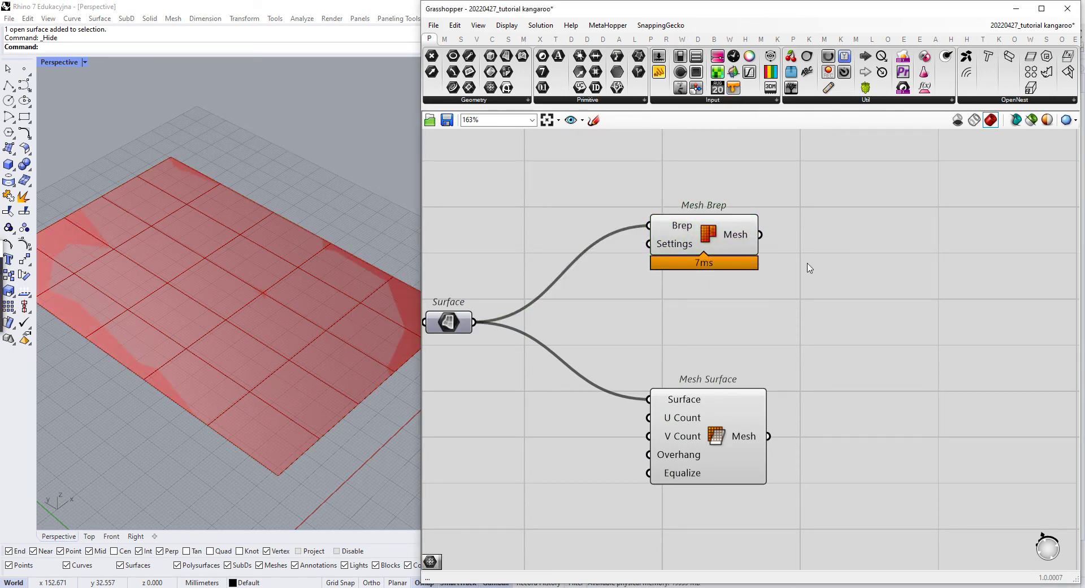
Step: Turn off the Mesh Surface preview and highlight Mesh Brep to check its mesh in the Rhino viewport
left_click_drag(831, 311, 684, 484)
right_click(839, 366)
left_click(887, 380)
left_click_drag(807, 198, 643, 291)
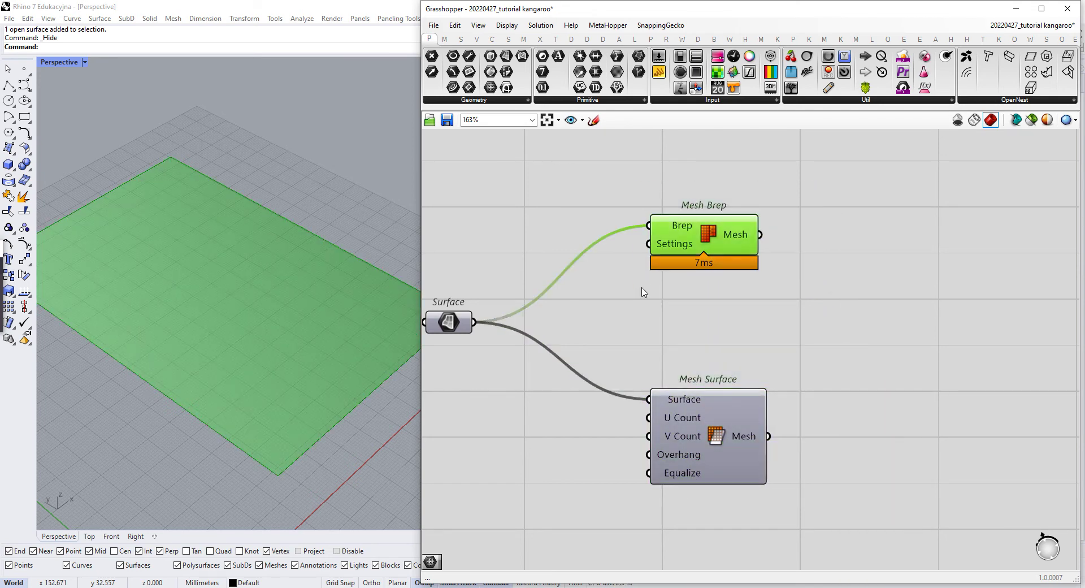
left_click(658, 281)
right_click(679, 244)
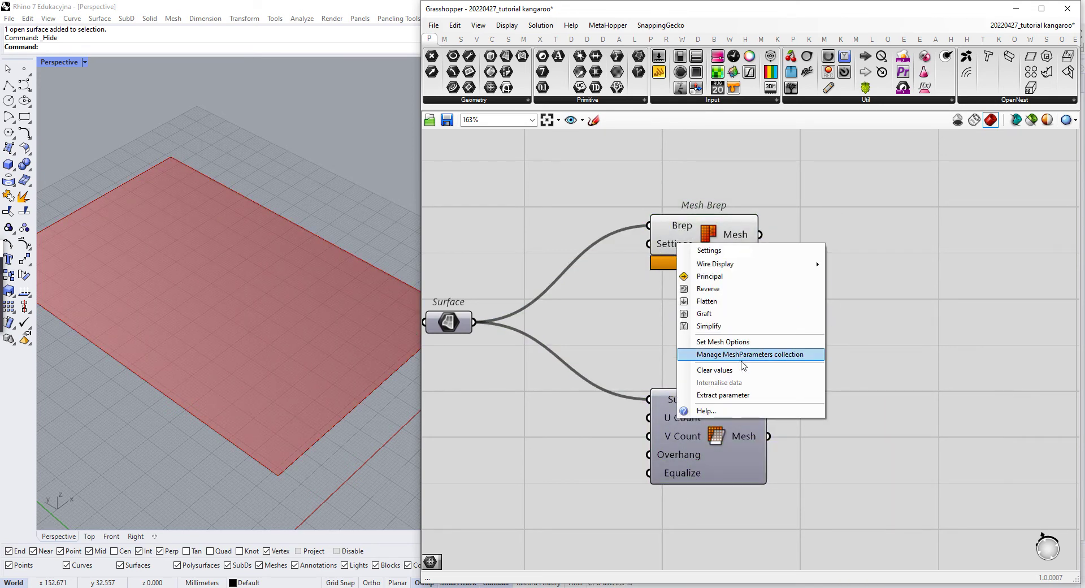
left_click(754, 346)
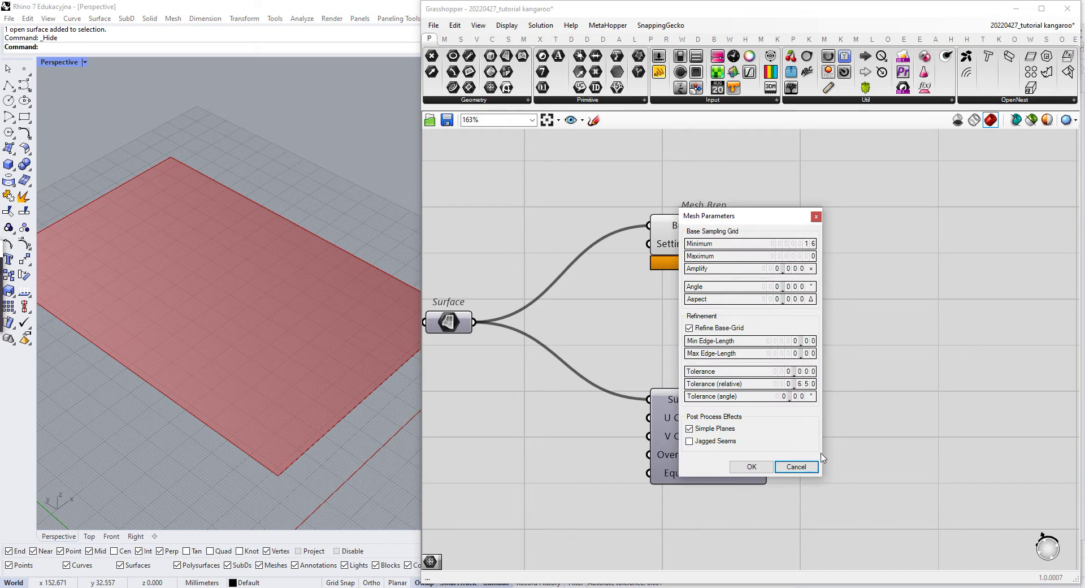
left_click(796, 466)
Step: Add a Settings (Quality) component beside Mesh Brep and connect it to Mesh Brep's Settings input
double_click(522, 216)
type("ren")
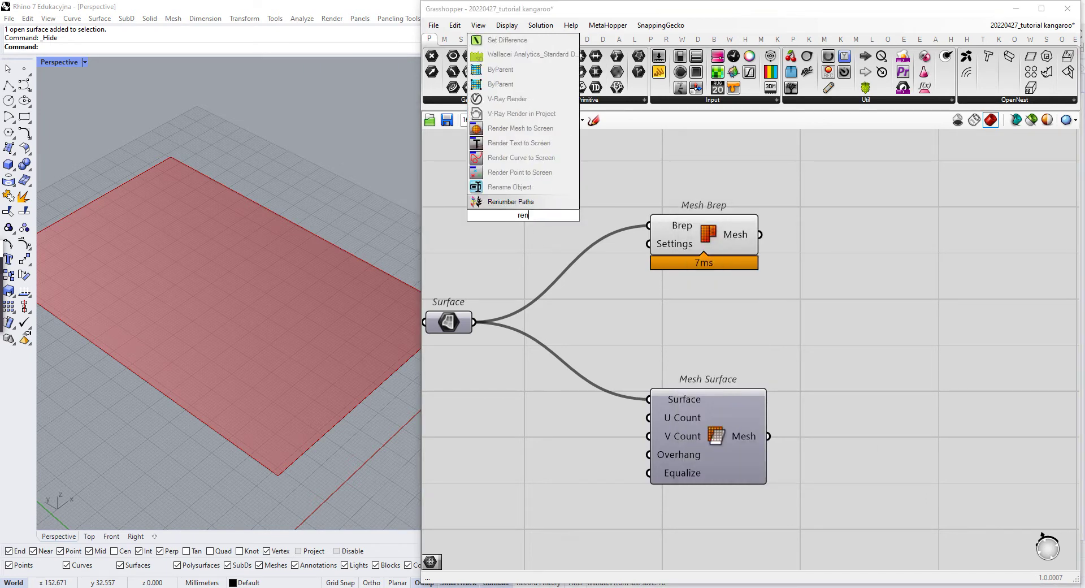
type("der")
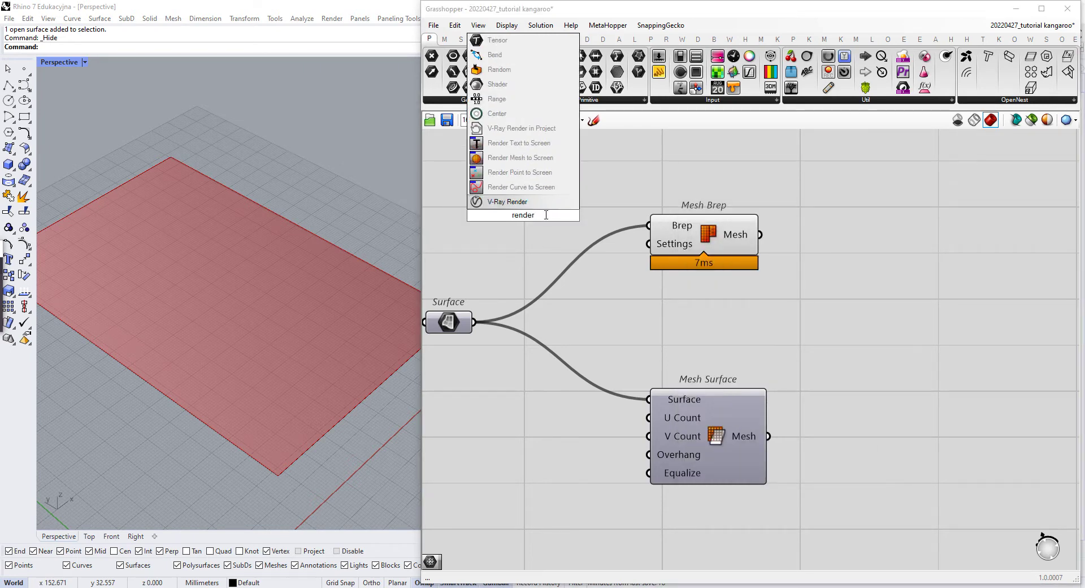
key("BackSpace")
key("BackSpace")
key("BackSpace")
key("BackSpace")
key("BackSpace")
key("BackSpace")
type("se")
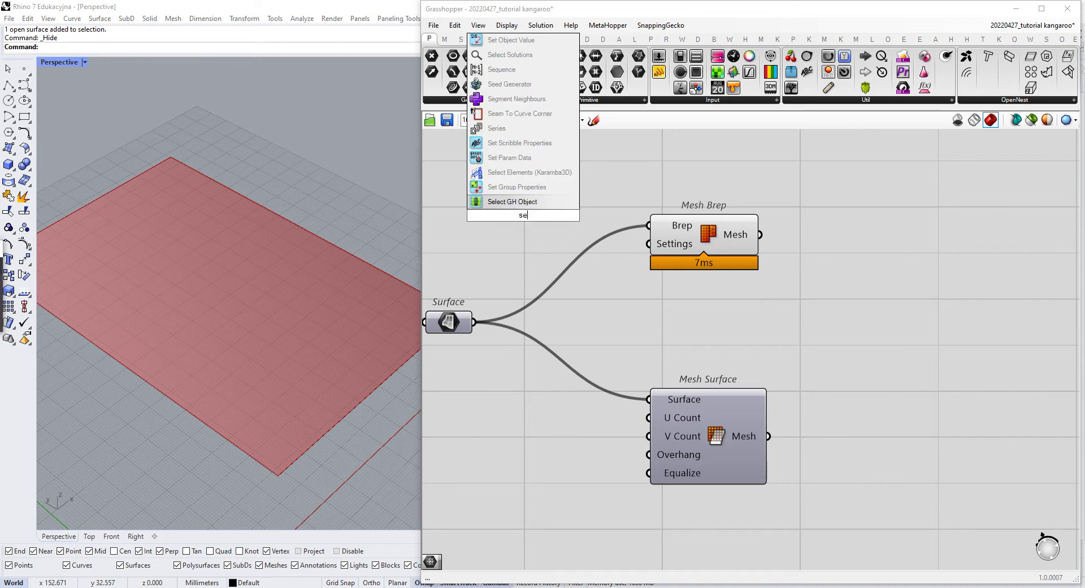
type("tting")
left_click(566, 145)
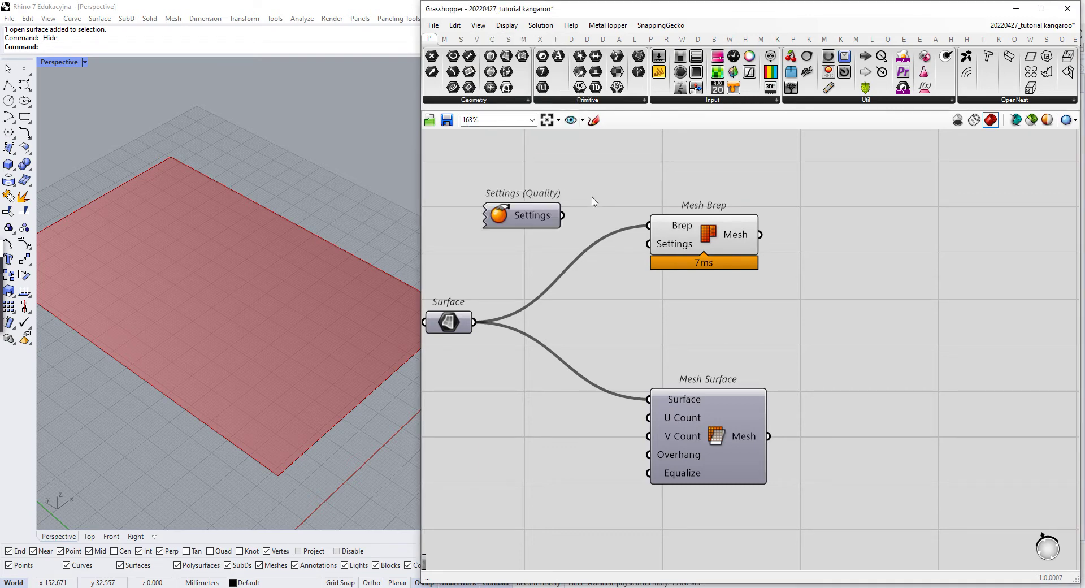
left_click_drag(564, 216, 649, 244)
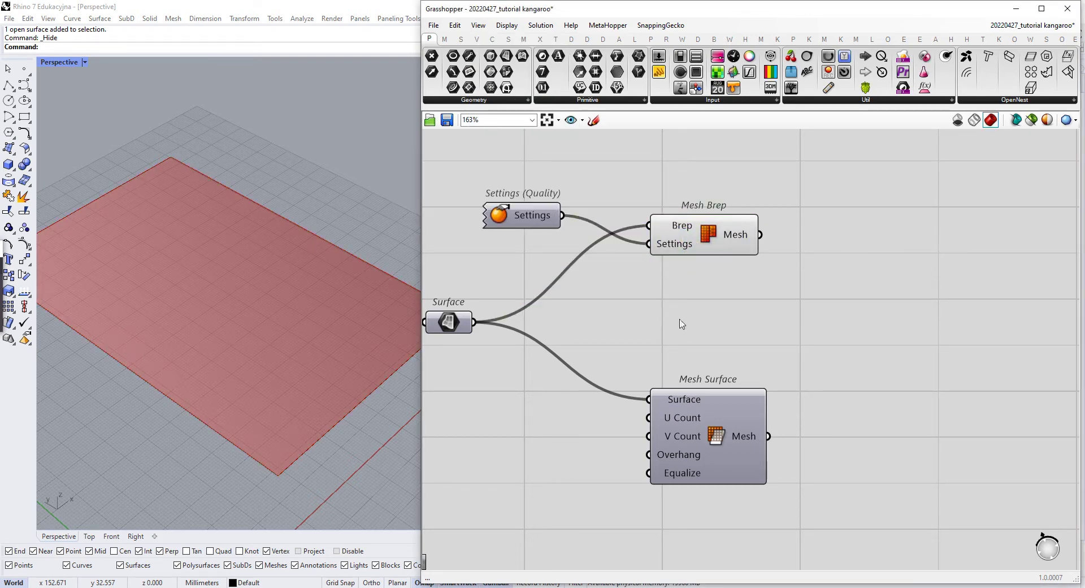
left_click(677, 234)
left_click_drag(513, 215, 520, 228)
left_click(573, 188)
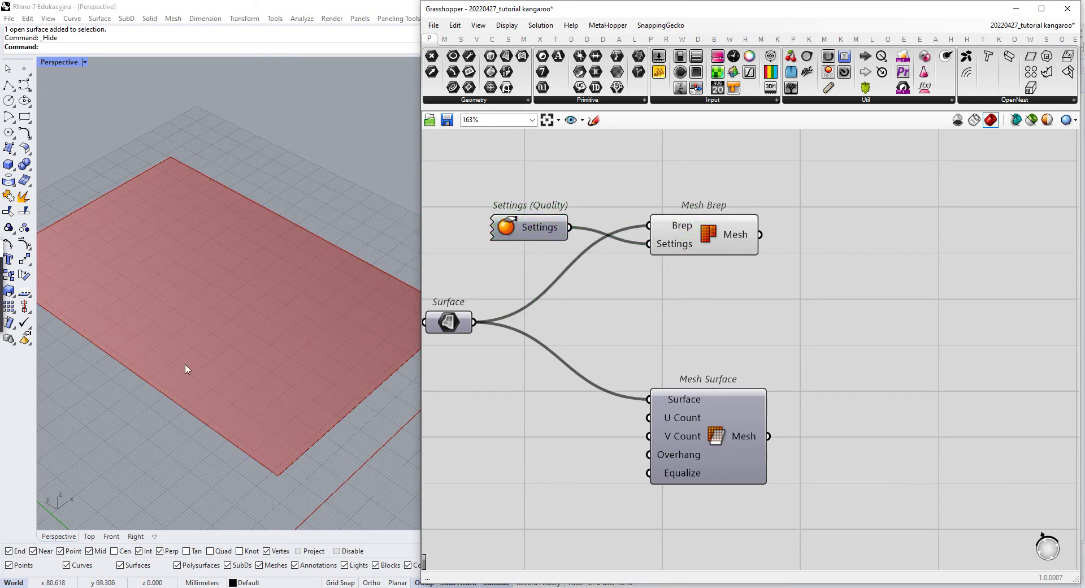
Step: Restrict the preview to selected components and compare the meshes produced by Mesh Brep and Mesh Surface
right_click_drag(500, 300, 557, 297)
left_click(778, 387)
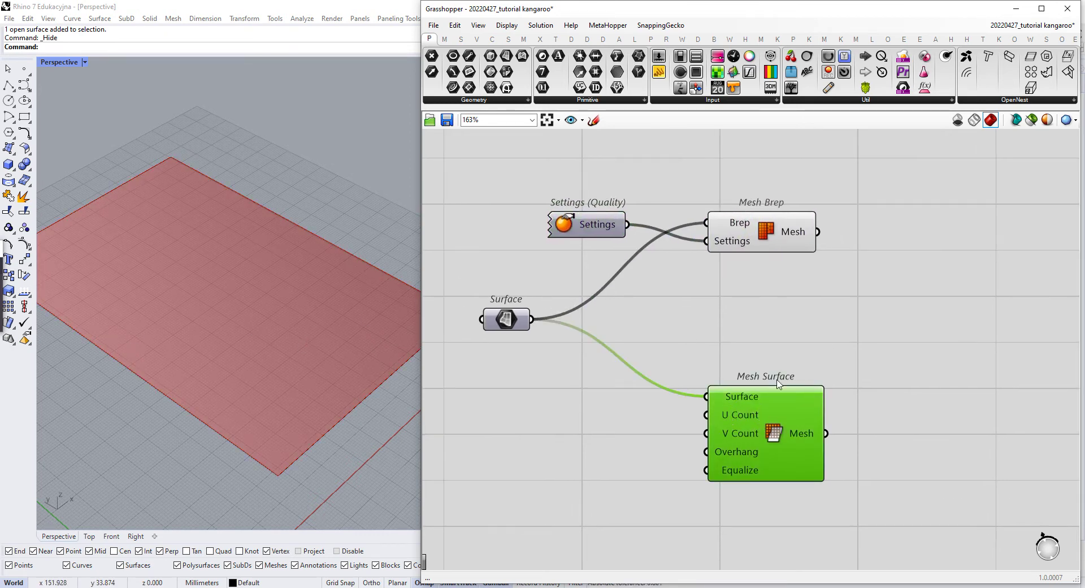
left_click(1031, 120)
left_click(791, 236)
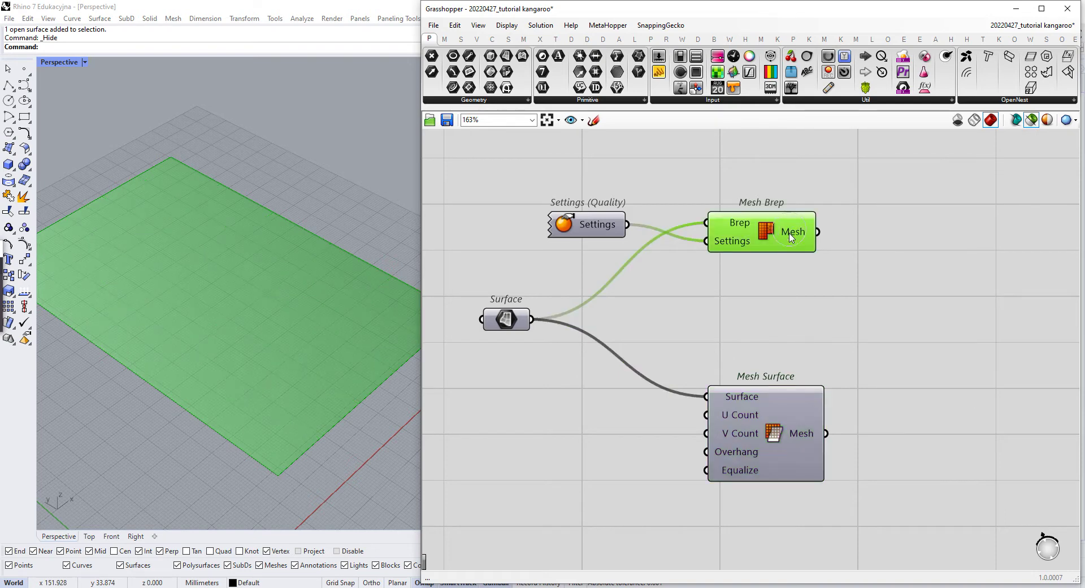
left_click(780, 411)
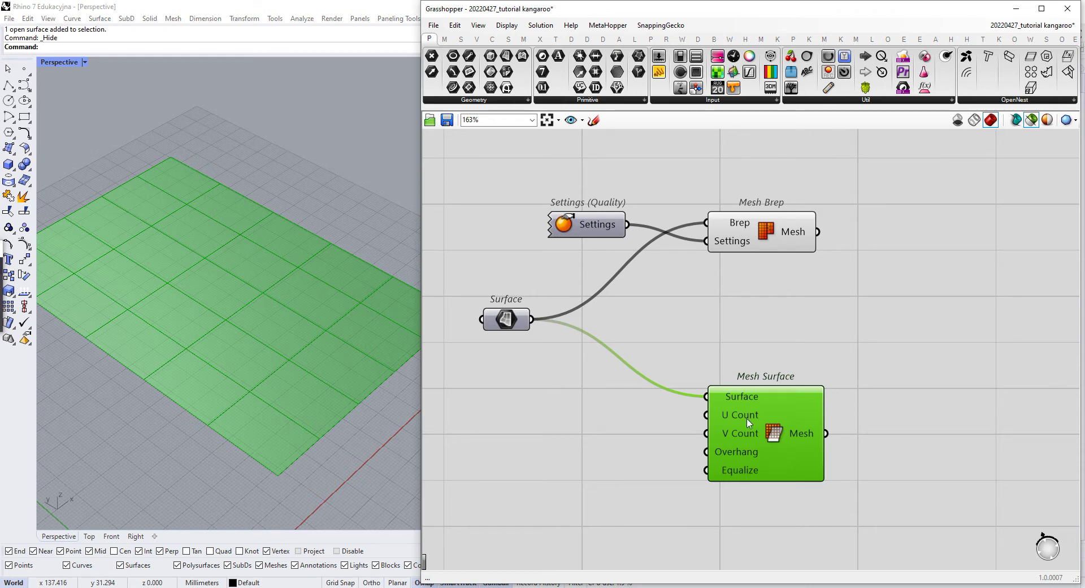
mouse_move(749, 423)
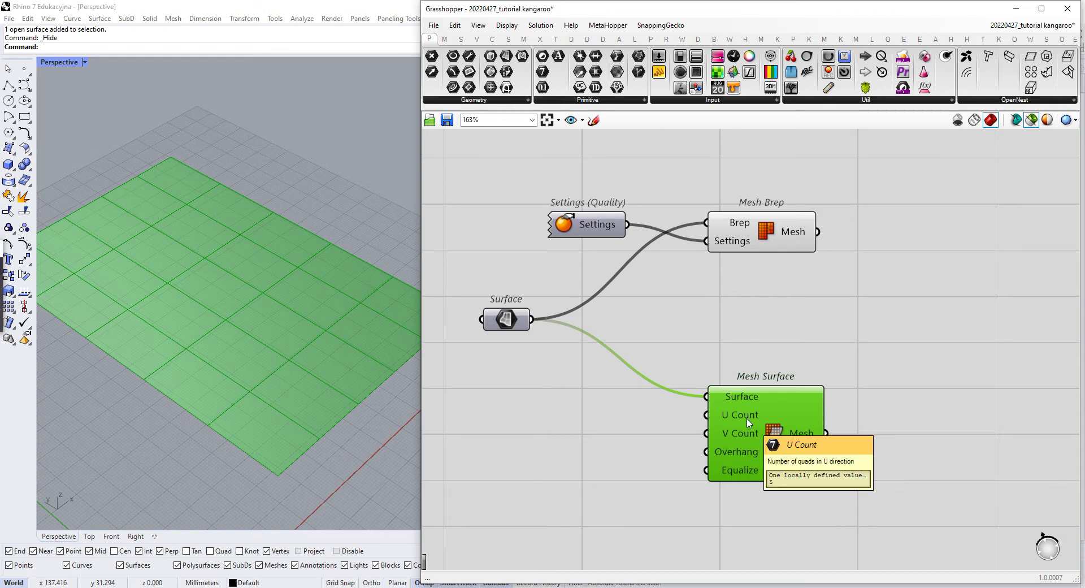
left_click(888, 368)
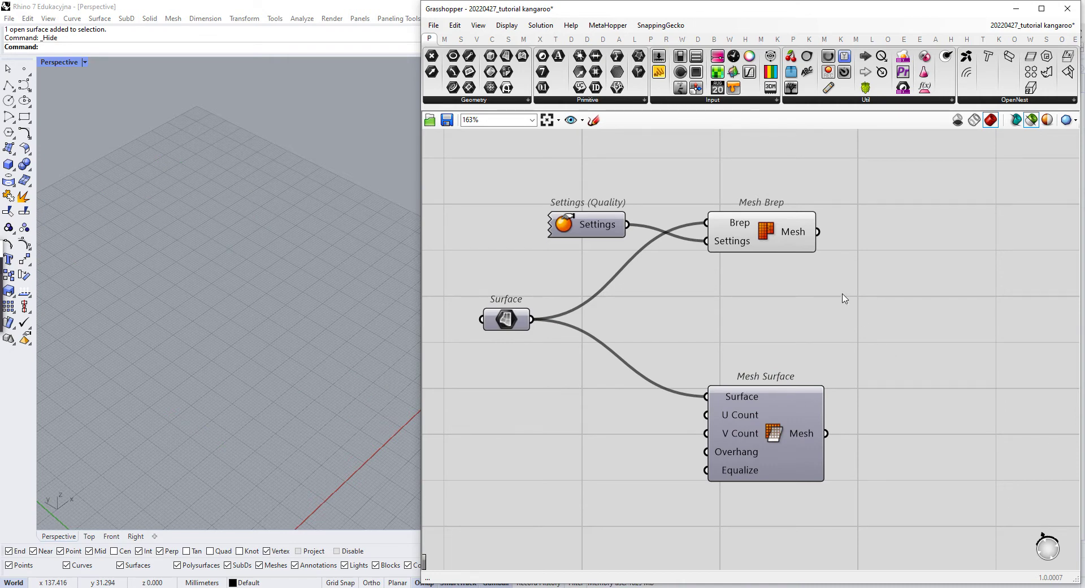
left_click(784, 433)
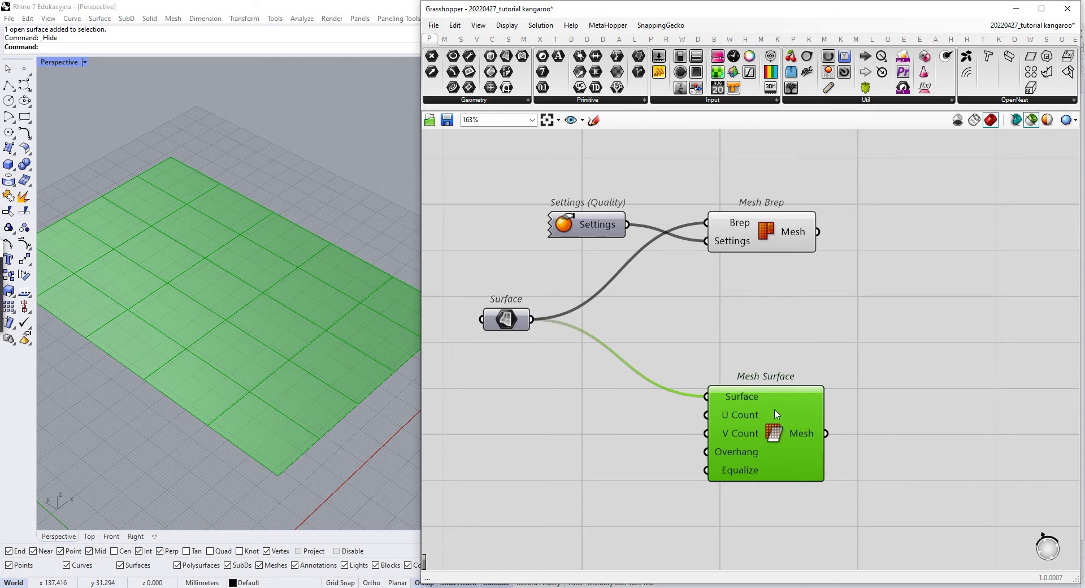
Step: Sketch a rectangular grid of quads with diagonals across several cells on the empty canvas beside the mesh components
left_click(594, 120)
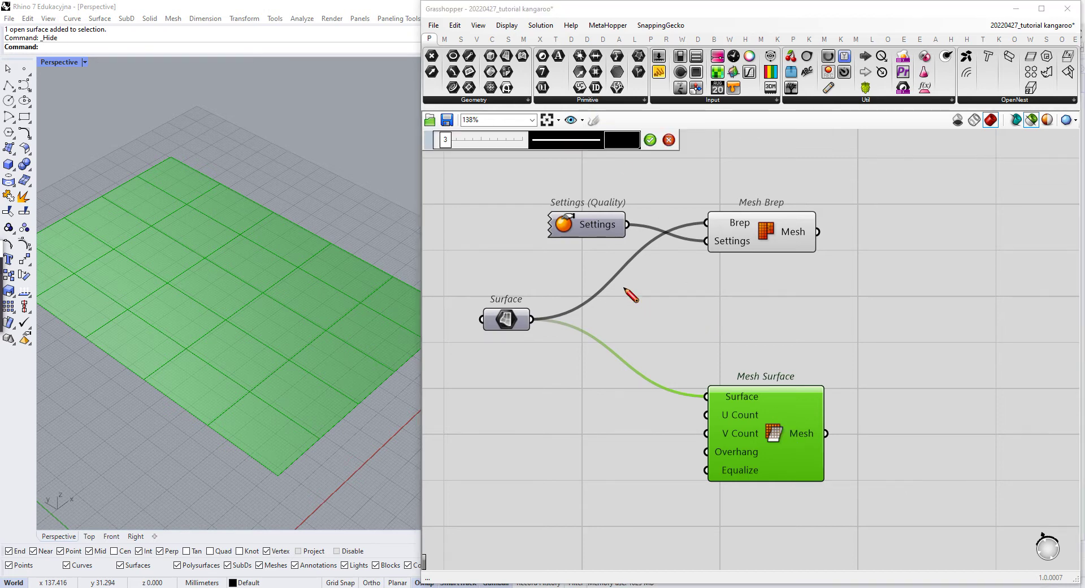
scroll(791, 305, "down", 1)
scroll(680, 294, "up", 3)
mouse_move(657, 218)
left_mouse_down()
mouse_move(668, 453)
mouse_move(930, 451)
mouse_move(954, 236)
mouse_move(824, 219)
mouse_move(973, 215)
mouse_move(955, 215)
left_mouse_up()
left_click_drag(659, 262, 963, 254)
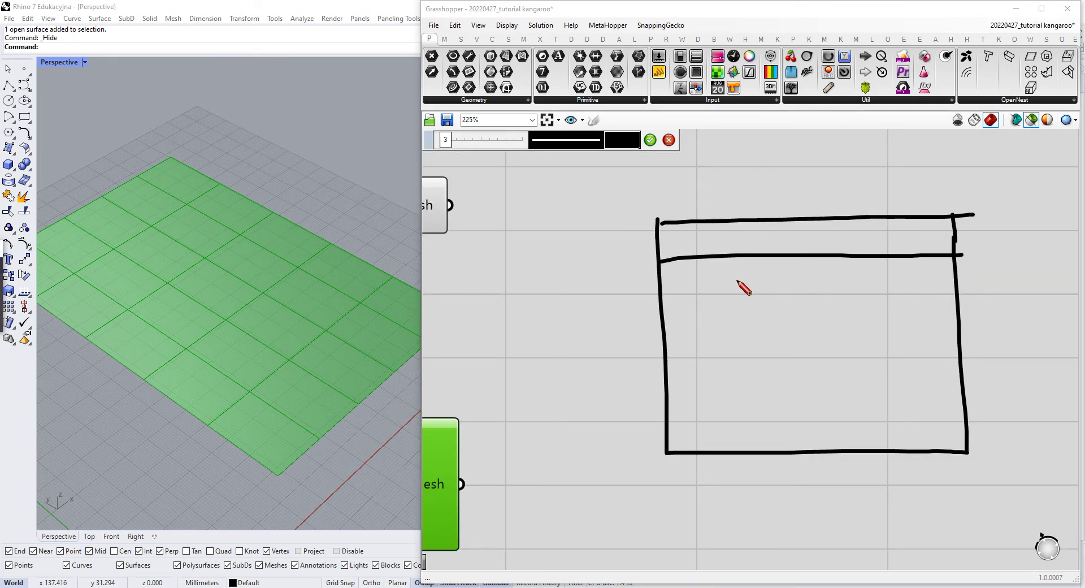
left_click_drag(663, 317, 974, 304)
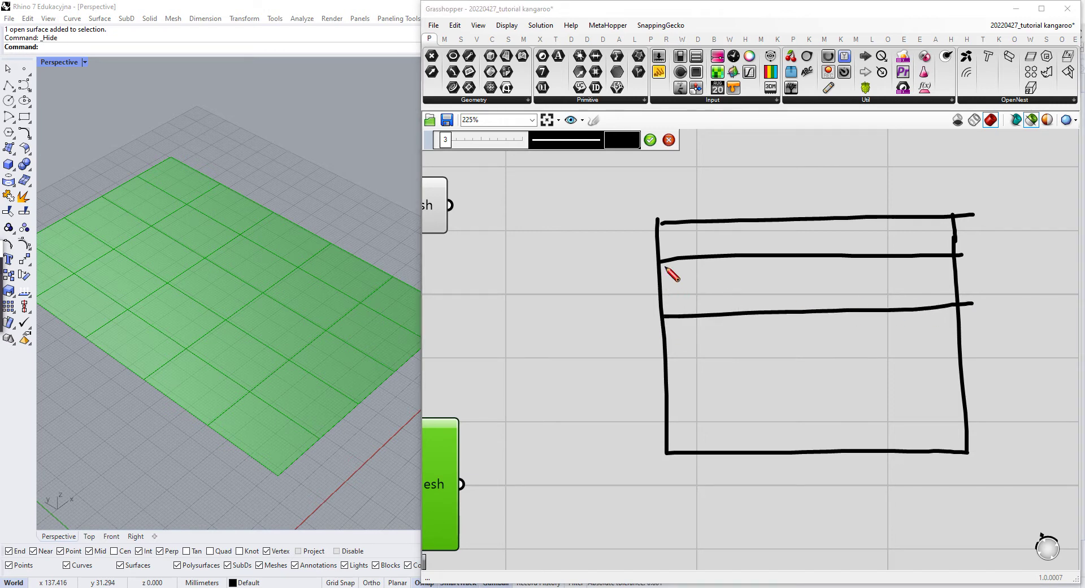
left_click_drag(661, 262, 734, 320)
left_click_drag(725, 225, 743, 459)
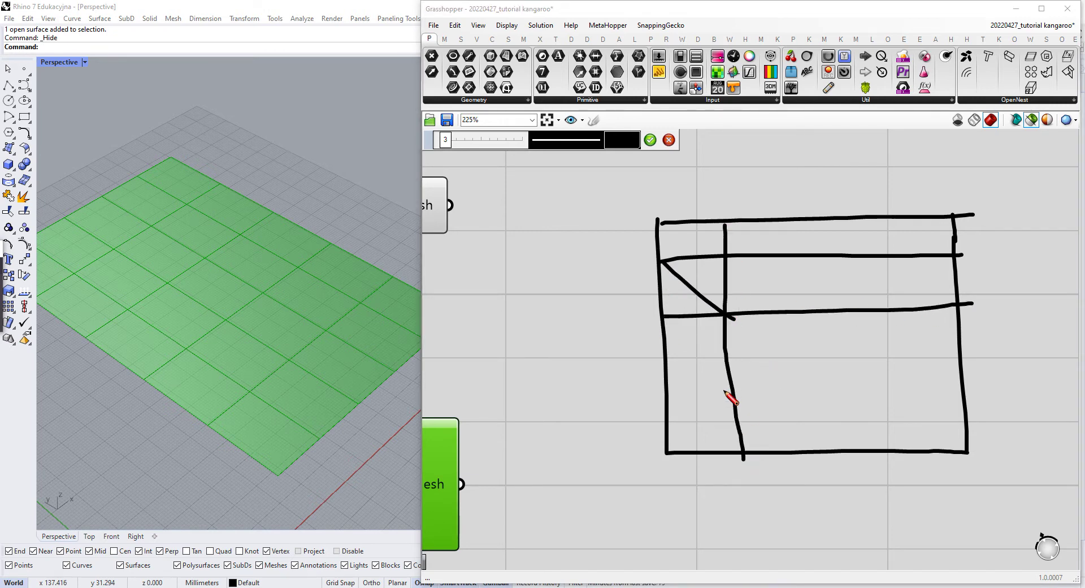
left_click_drag(671, 390, 979, 386)
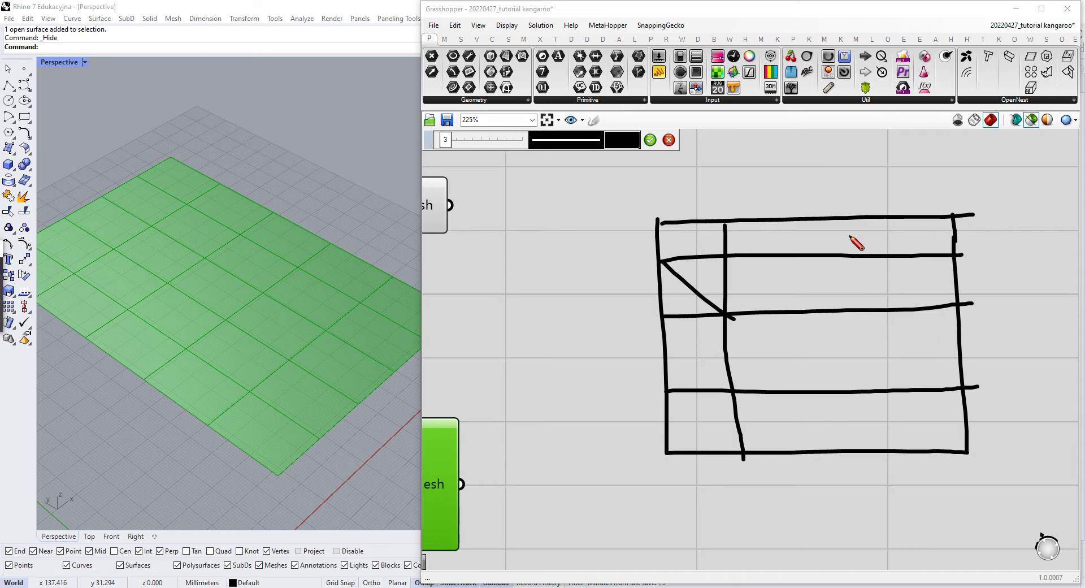
left_click_drag(840, 220, 846, 463)
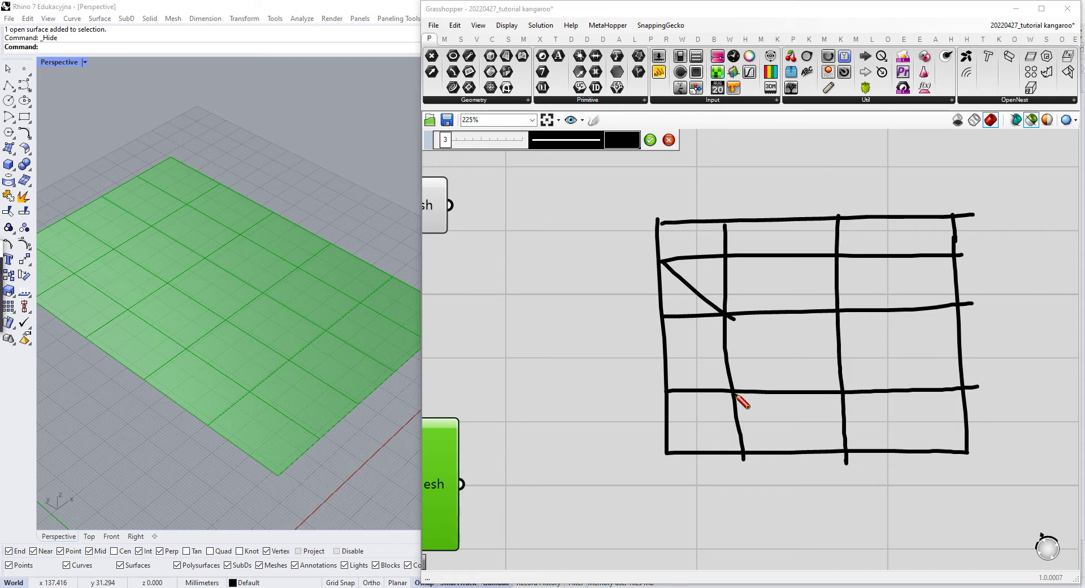
left_click_drag(735, 392, 838, 312)
left_click_drag(840, 257, 959, 301)
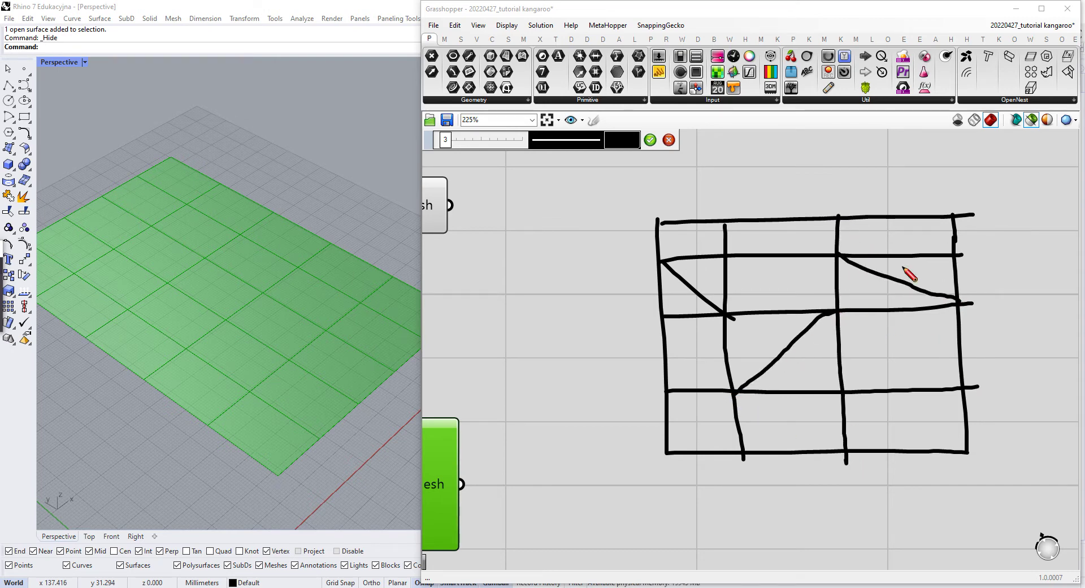
left_click_drag(840, 255, 959, 215)
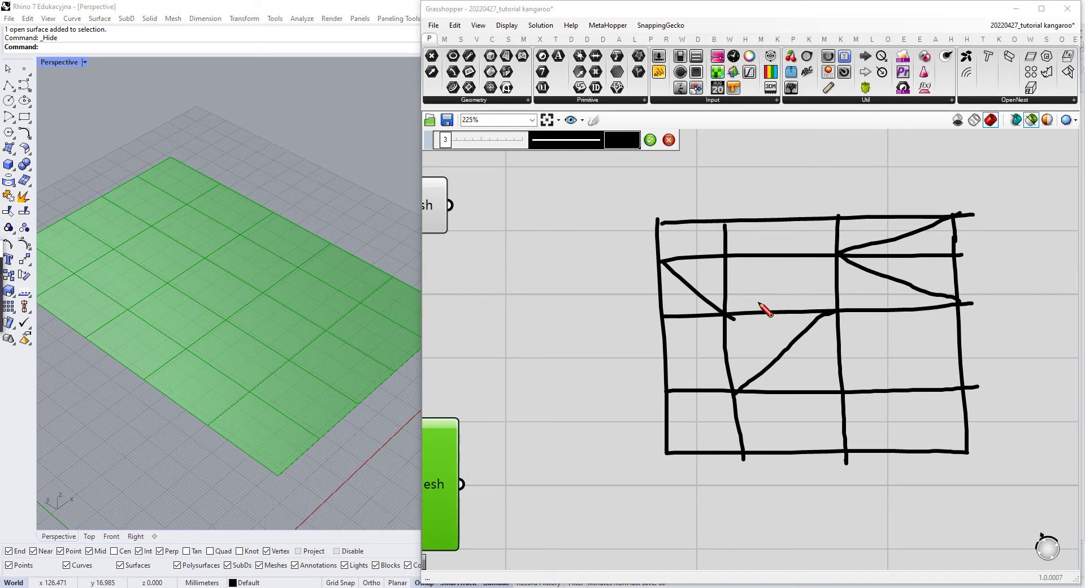
left_click_drag(728, 317, 841, 256)
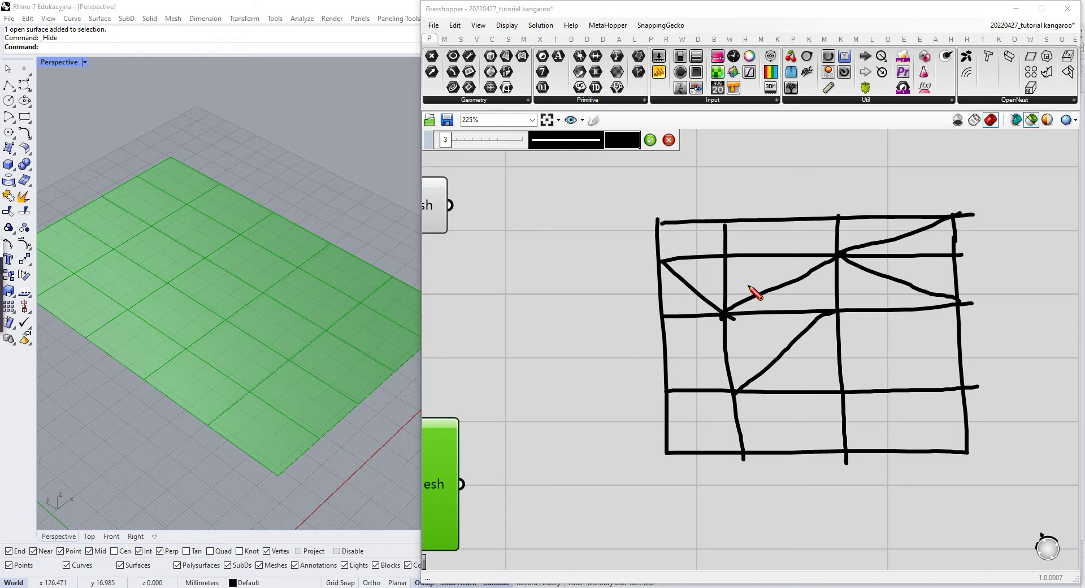
Step: Finish the grid sketch and delete it from the canvas
left_click(651, 139)
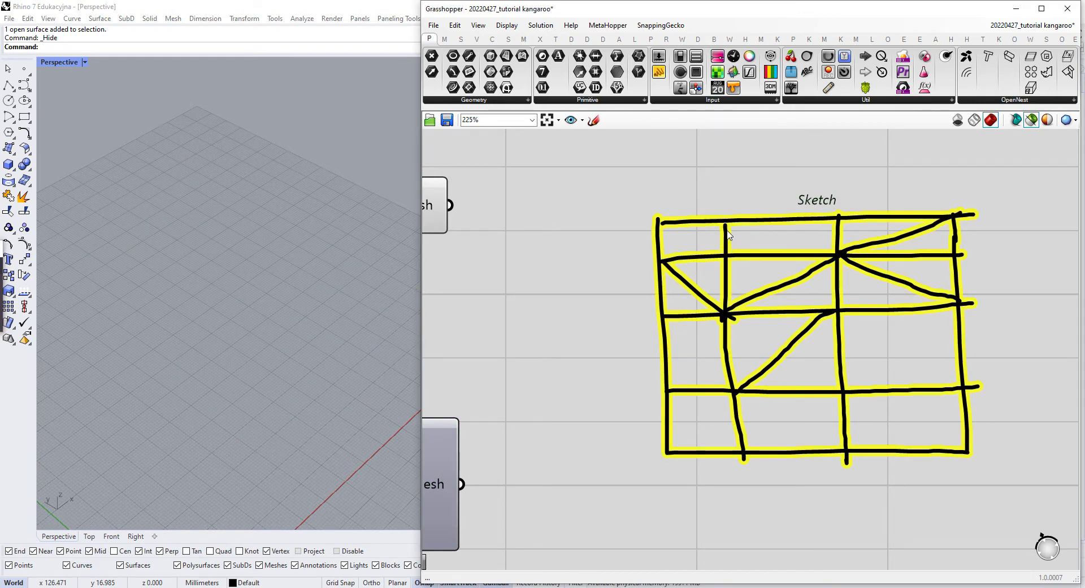
key("Delete")
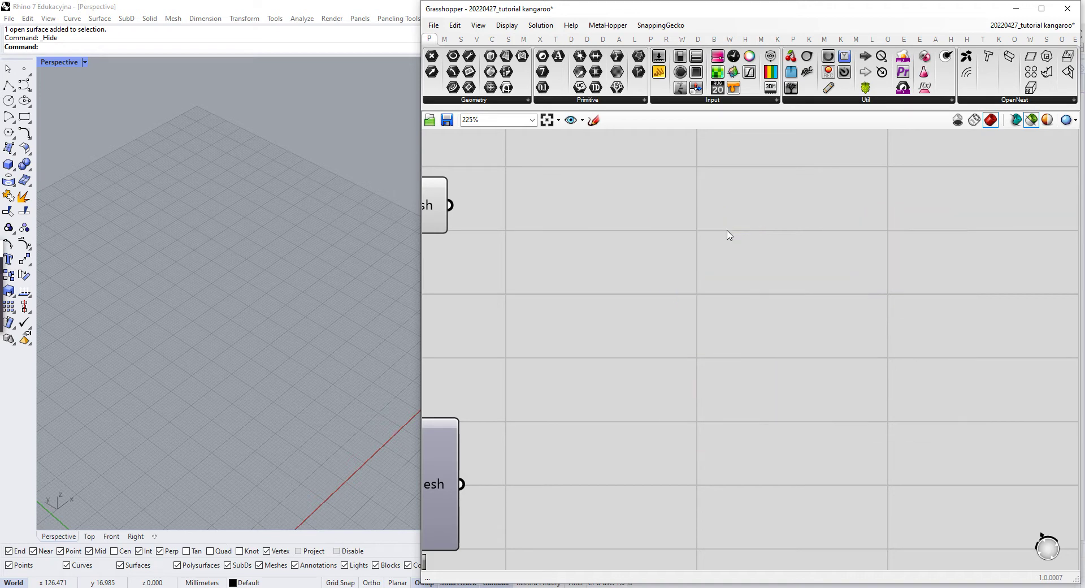
Step: Turn off the selected-only preview and delete the Mesh Brep and Settings (Quality) components
right_click_drag(588, 303, 747, 246)
scroll(756, 243, "down", 2)
left_click(550, 392)
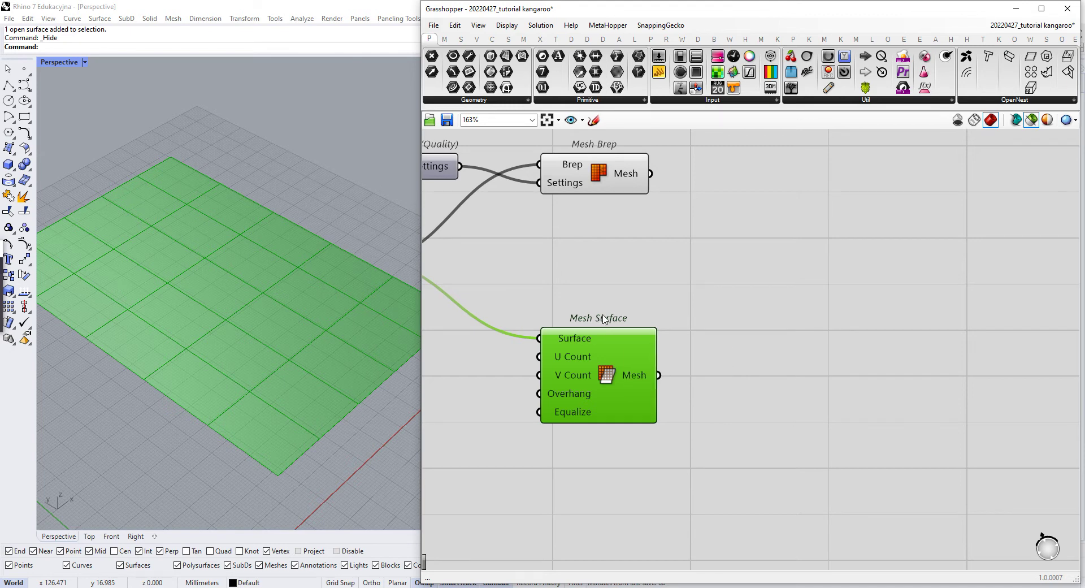
right_click_drag(603, 320, 713, 355)
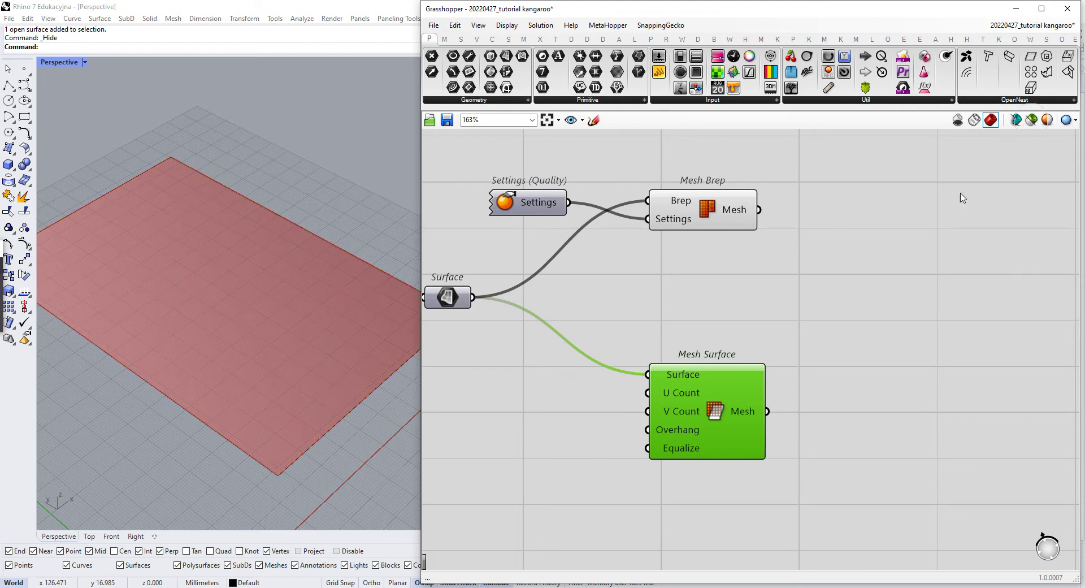
left_click_drag(908, 180, 519, 280)
key("Delete")
Step: Move Mesh Surface up in line with the Surface parameter and turn its preview on
left_click_drag(743, 392, 732, 314)
right_click(719, 305)
left_click(735, 337)
Step: Examine Mesh Surface's V Count input and the quad divisions of its mesh in the Rhino viewport
scroll(551, 367, "up", 3)
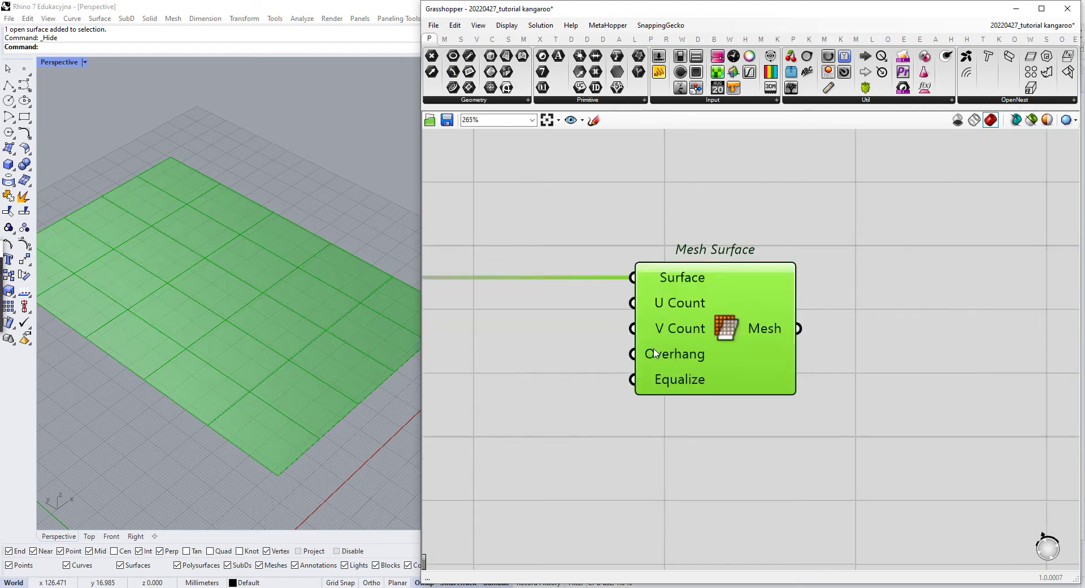
right_click_drag(351, 359, 221, 353)
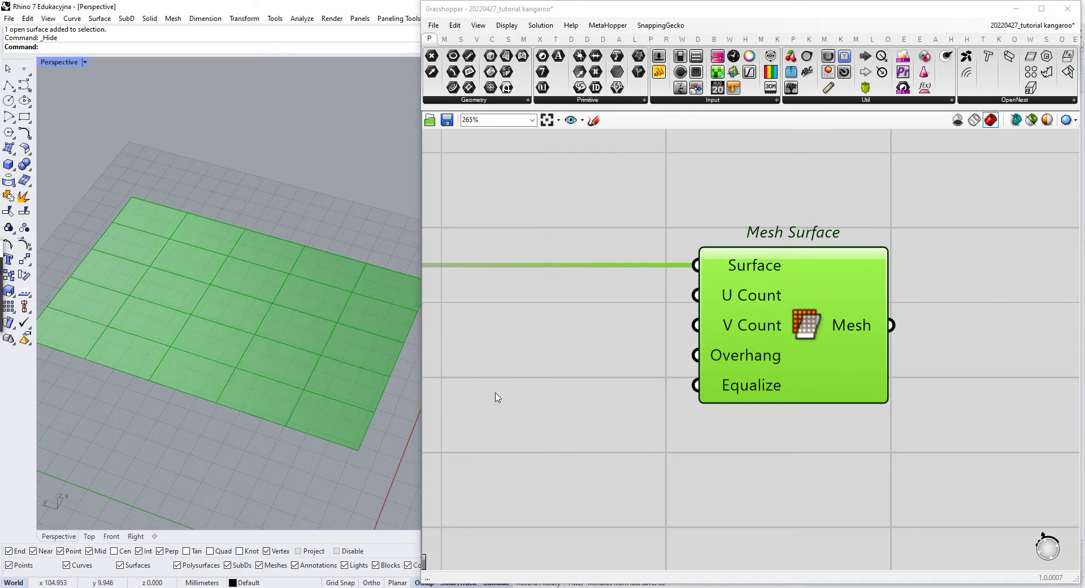
right_click_drag(496, 394, 548, 398)
left_click_drag(800, 341, 822, 343)
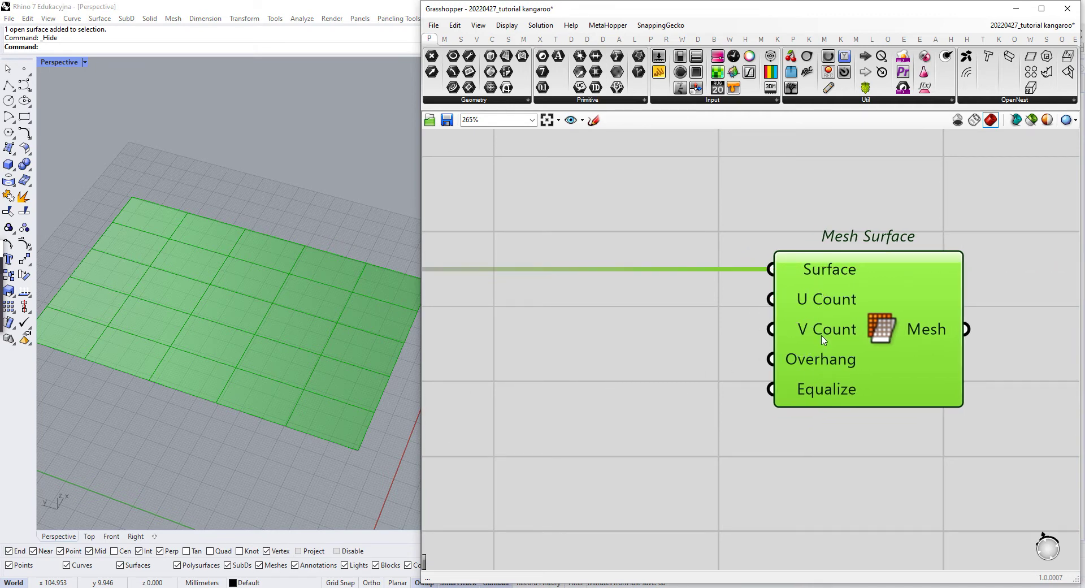
mouse_move(820, 340)
scroll(206, 378, "up", 3)
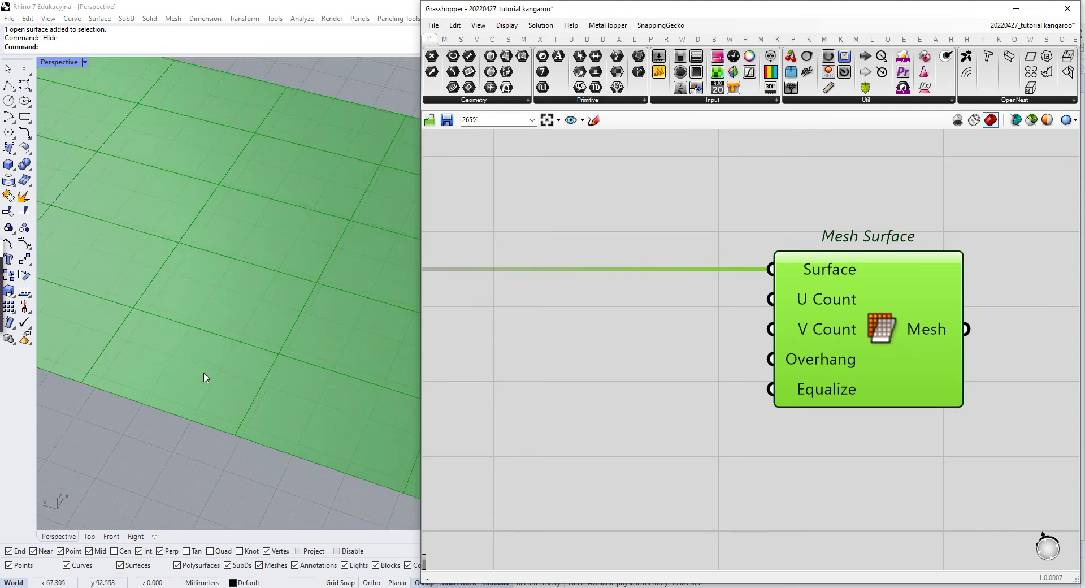
Step: Add a number slider with a minimum and value of 10 beside Mesh Surface
scroll(175, 378, "down", 3)
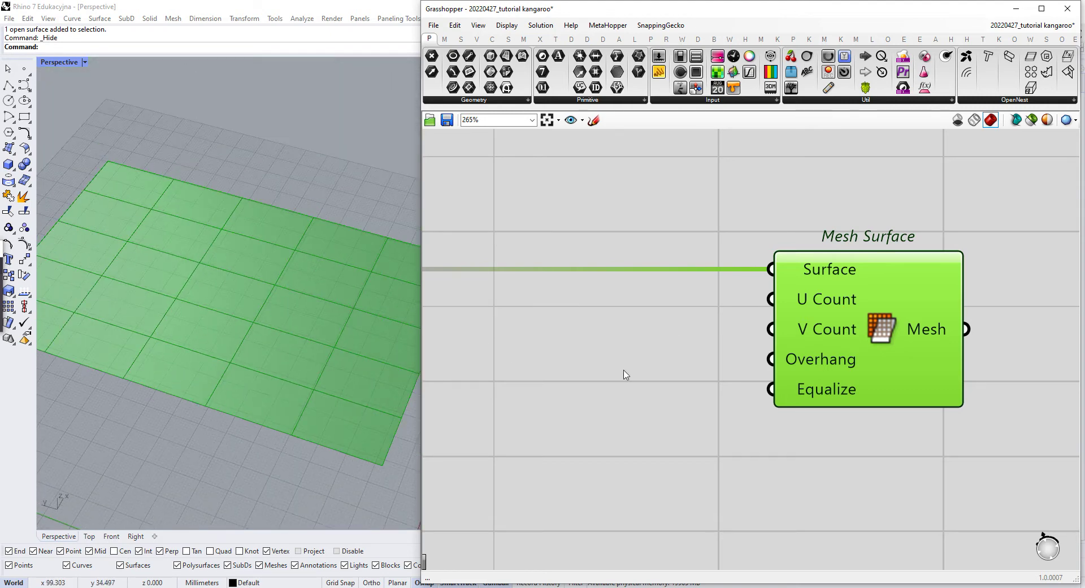
double_click(601, 365)
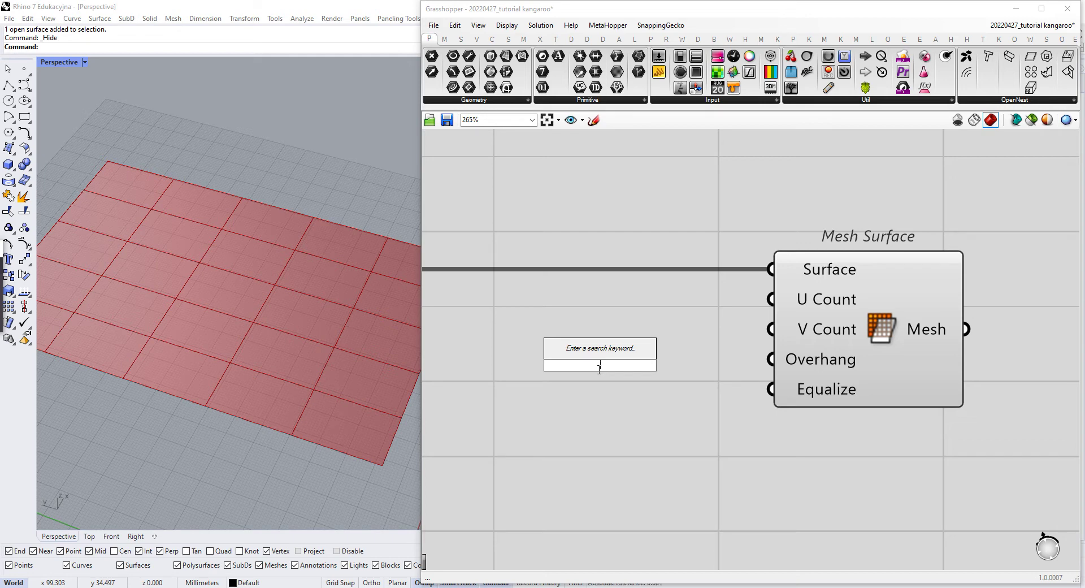
type("10")
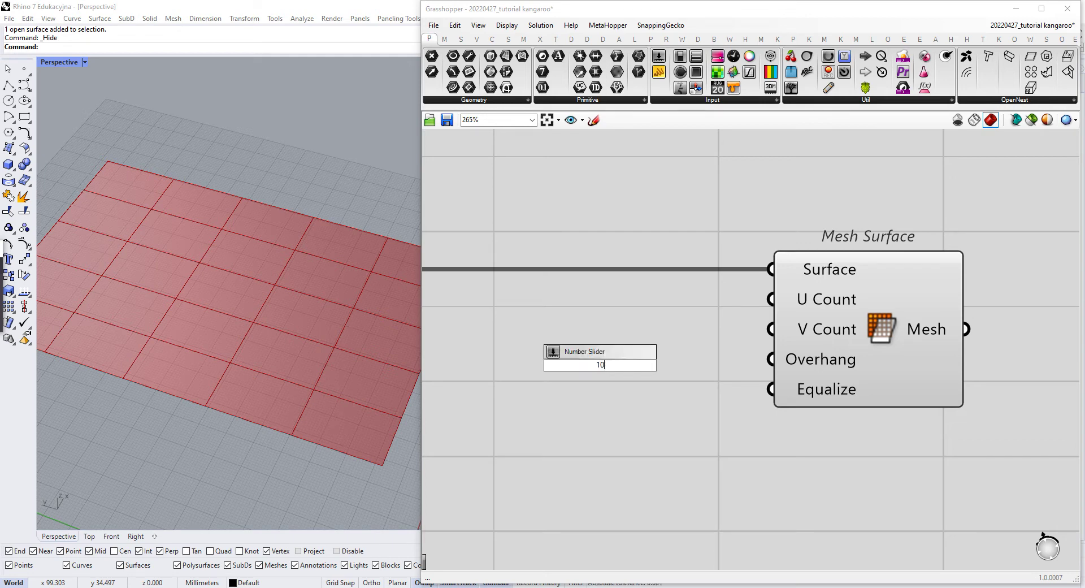
type("<20")
key("Return")
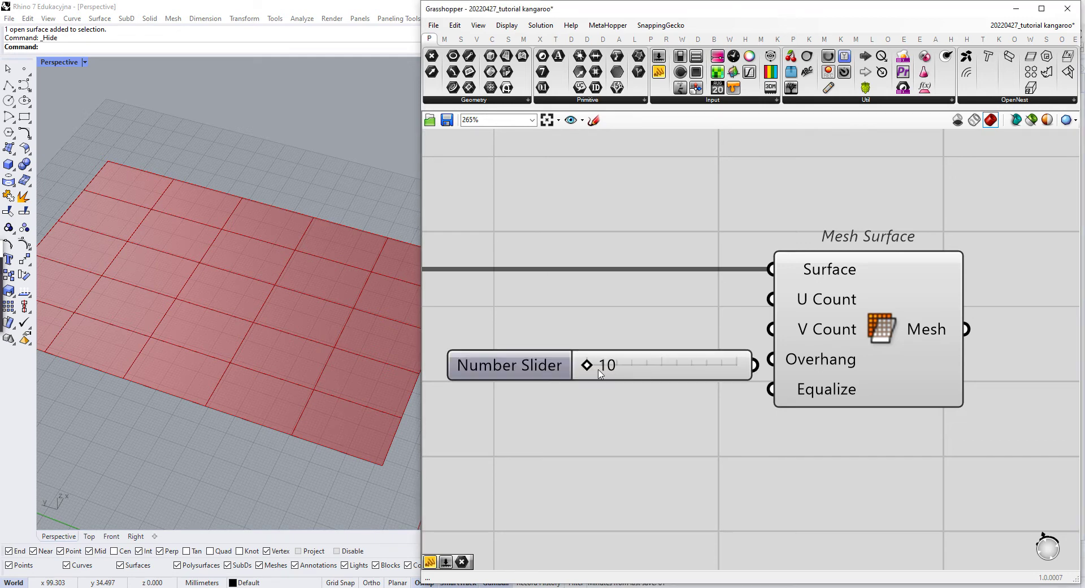
Step: Connect the number slider to Mesh Surface's U Count and a copy of it to V Count
left_click_drag(672, 365, 612, 343)
left_click_drag(694, 341, 766, 300)
left_click_drag(612, 351, 603, 332)
left_click_drag(629, 324, 772, 329, "alt")
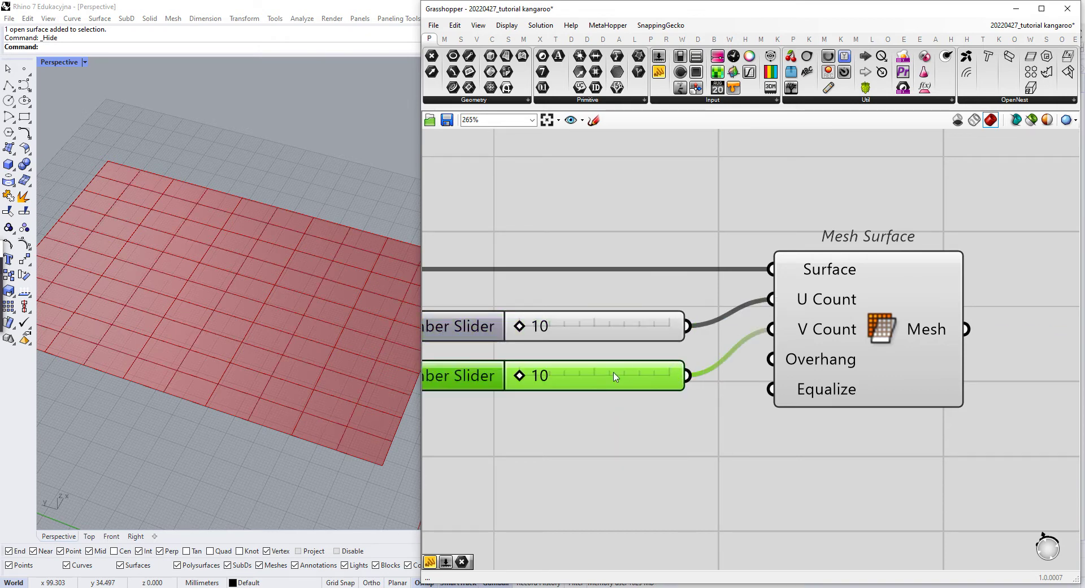
Step: Try V Count values of 17 and 16 to compare the mesh proportions in the Rhino viewport
left_click_drag(550, 377, 590, 376)
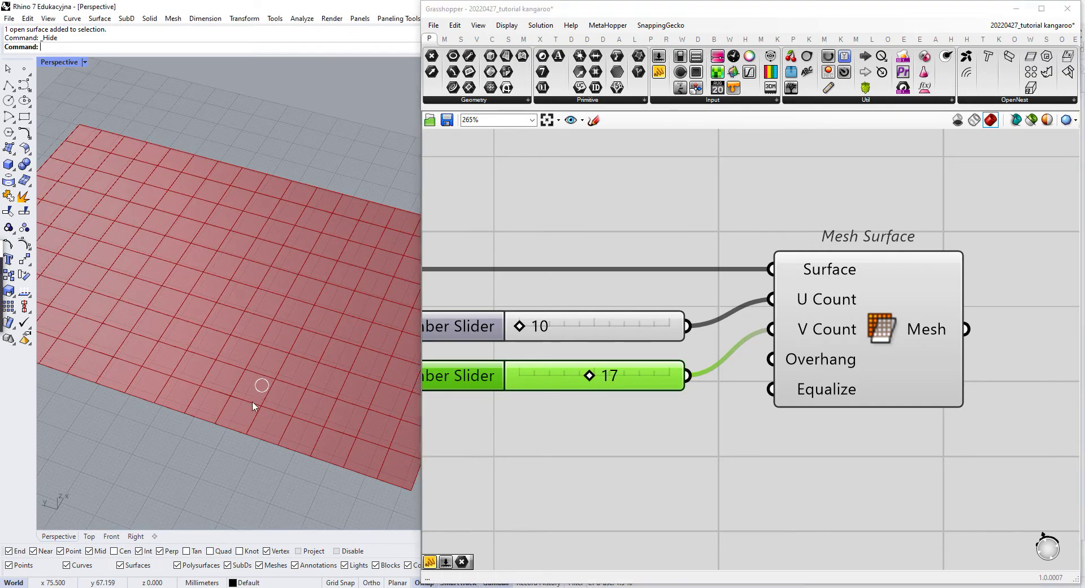
scroll(223, 399, "up", 5)
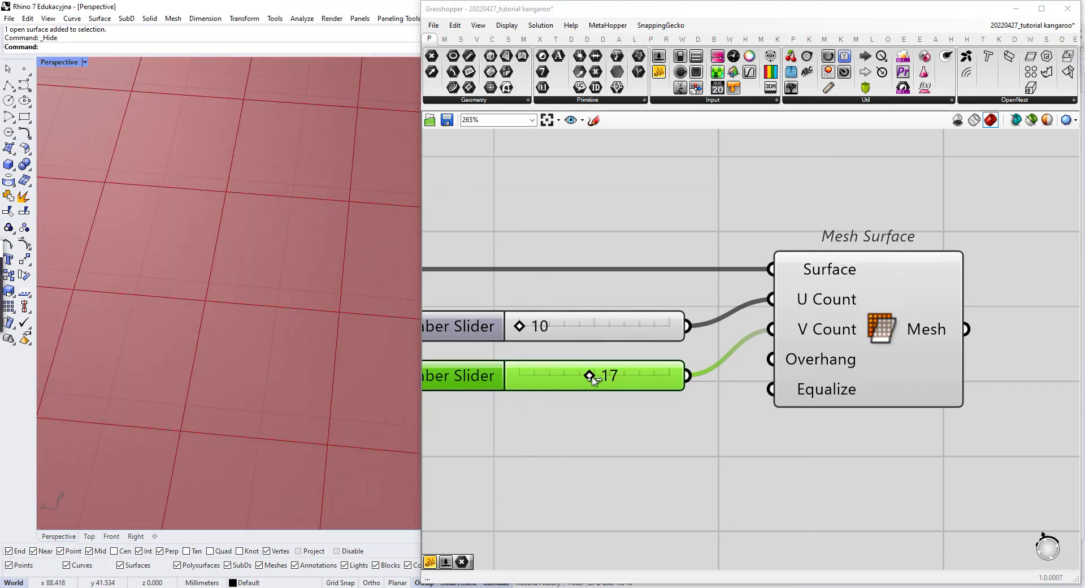
left_click_drag(590, 376, 579, 376)
scroll(263, 352, "down", 5)
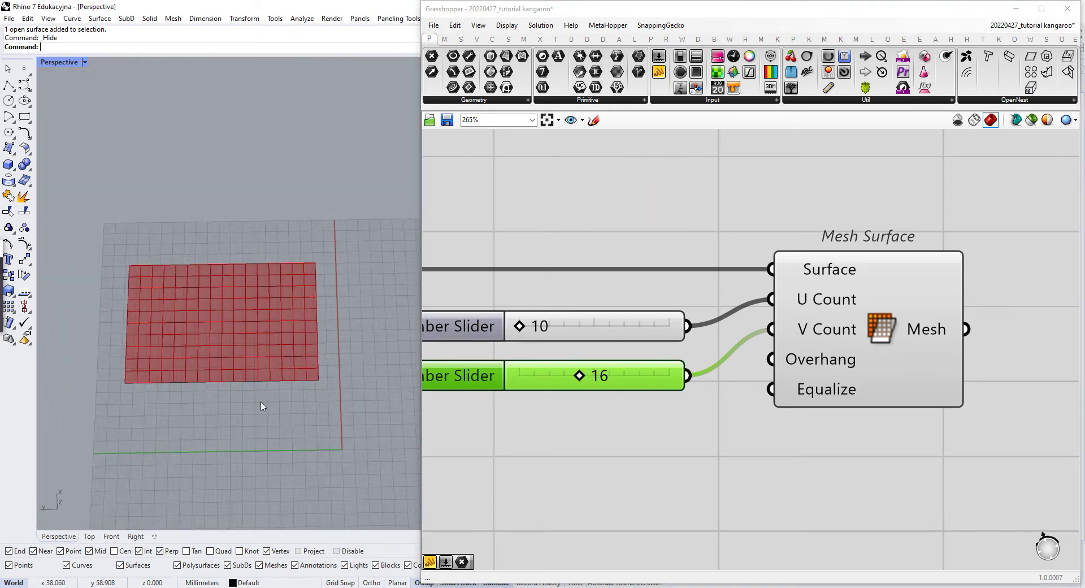
scroll(259, 404, "up", 5)
scroll(222, 363, "down", 3)
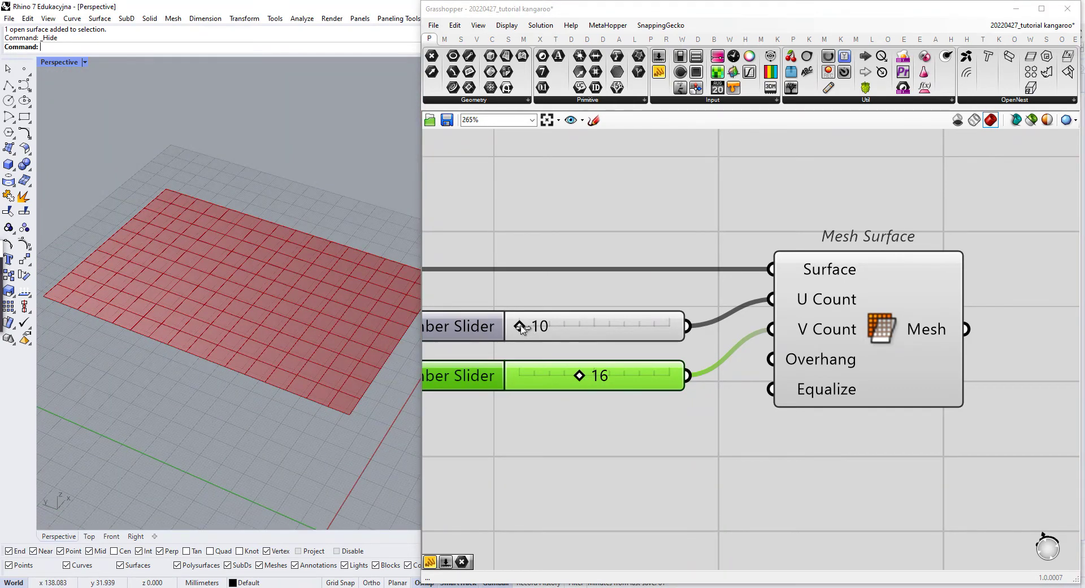
Step: Set the U Count slider to 13 and the V Count slider to 21
left_click_drag(520, 327, 549, 329)
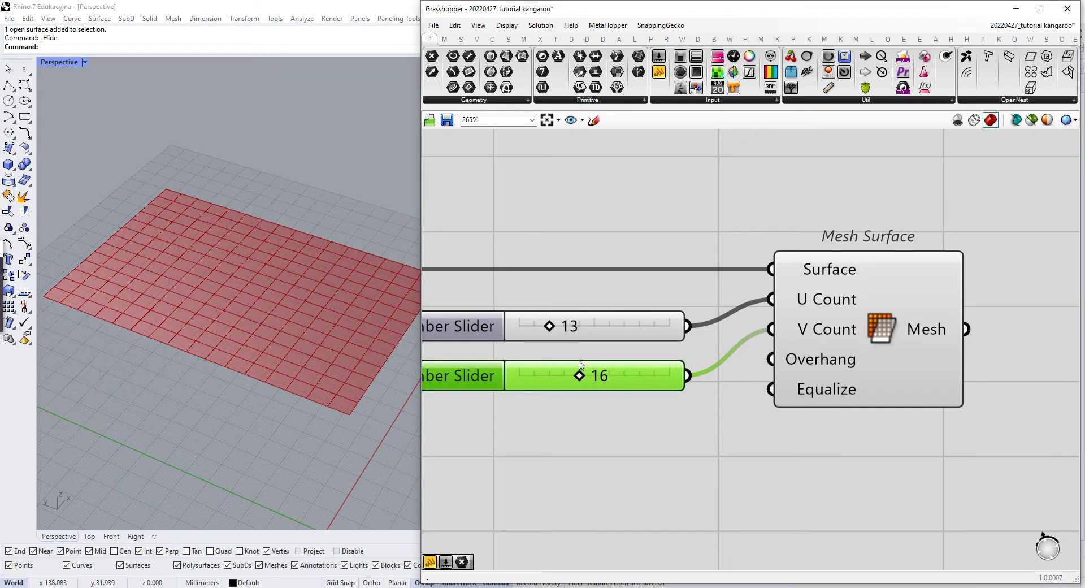
left_click_drag(580, 375, 634, 383)
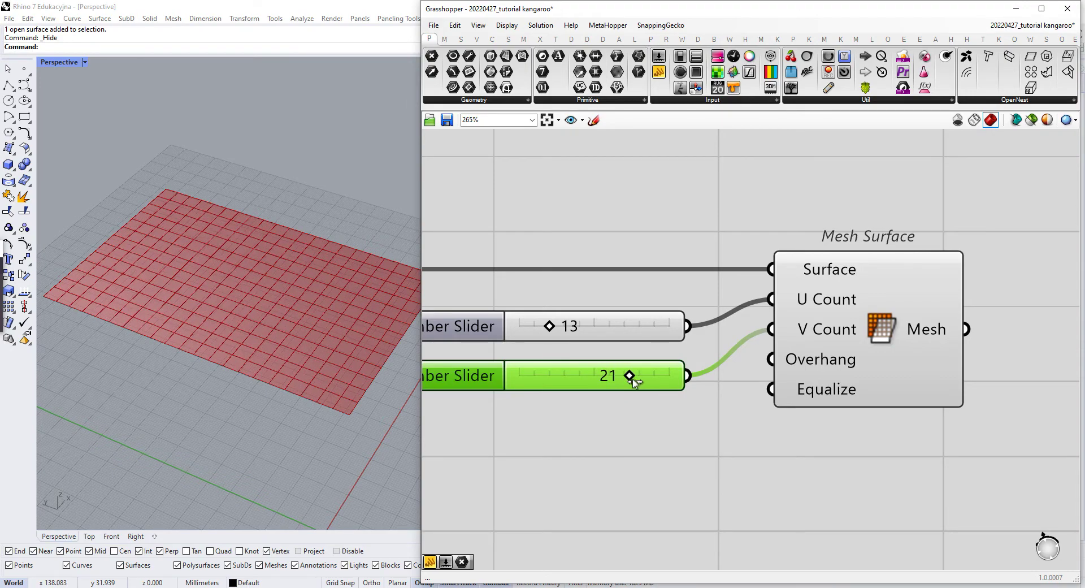
scroll(150, 383, "down", 3)
right_click_drag(271, 373, 291, 385)
scroll(158, 380, "up", 4)
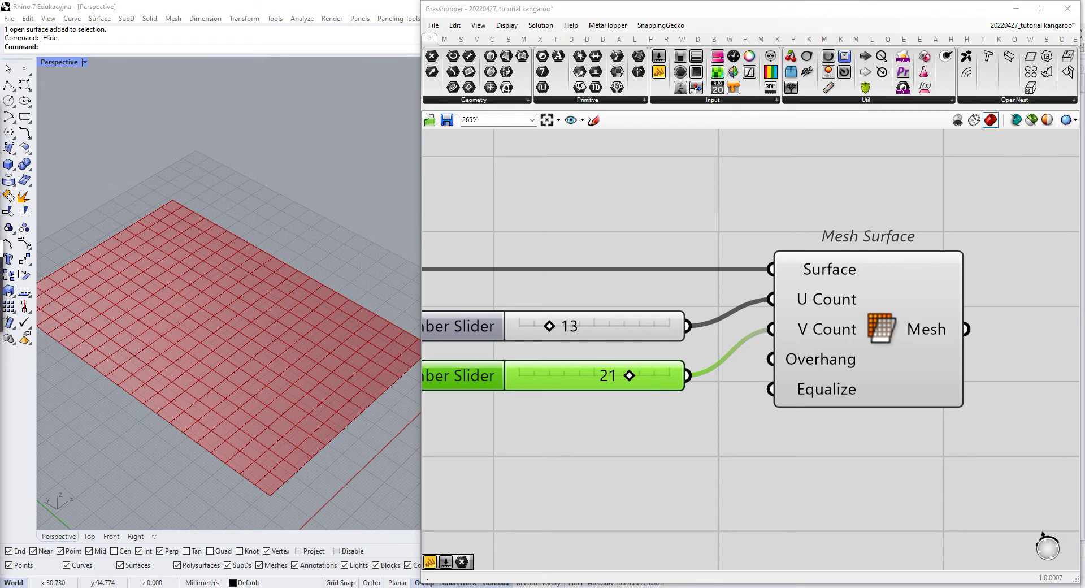
Step: Nudge the Surface parameter slightly closer to Mesh Surface, keeping it aligned with the Surface input
scroll(658, 304, "down", 4)
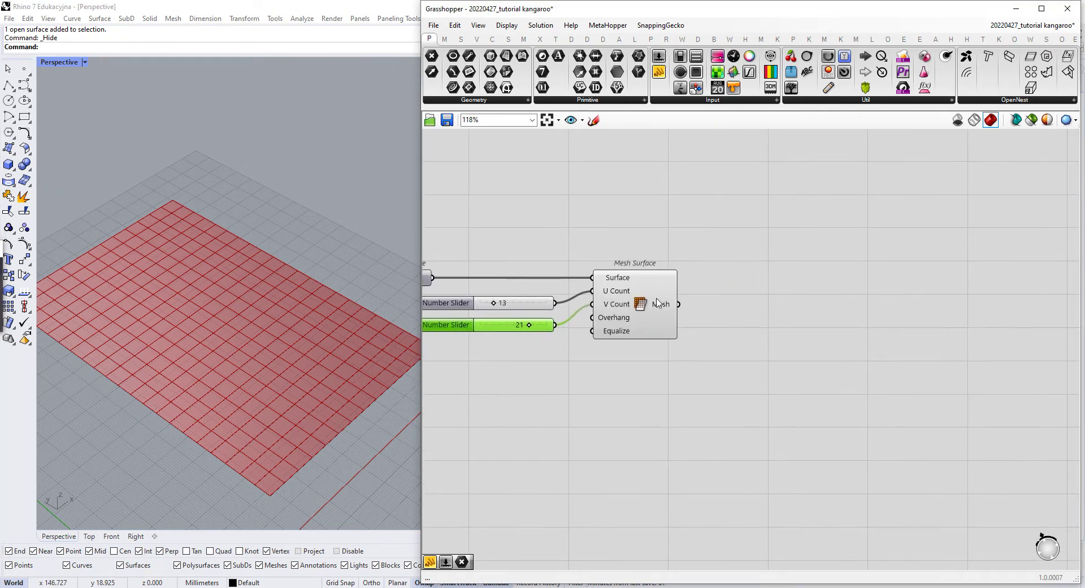
left_click(657, 304)
right_click_drag(514, 252, 625, 259)
left_click(480, 288)
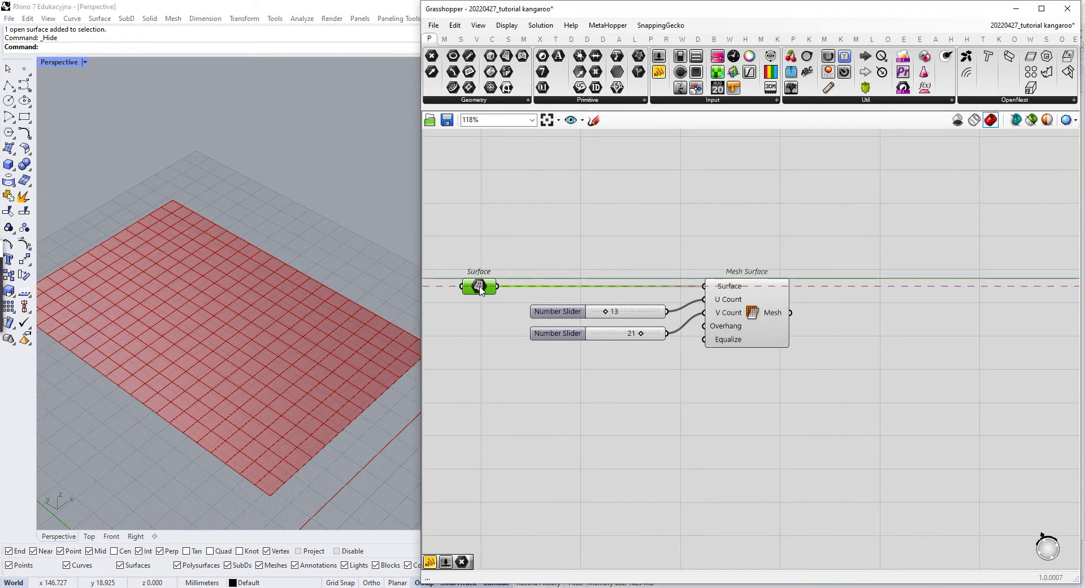
scroll(758, 271, "up", 4)
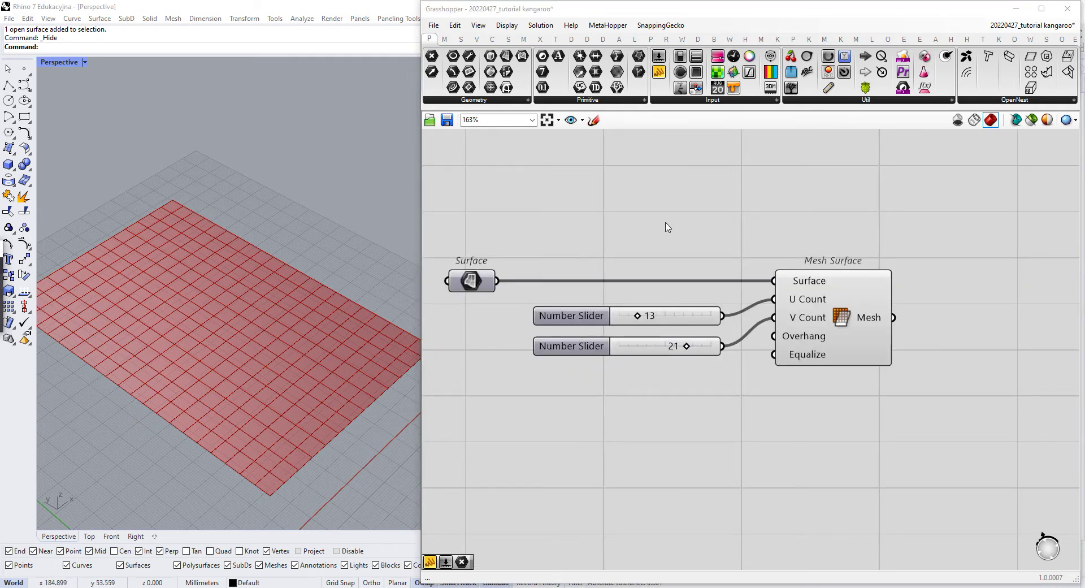
right_click_drag(780, 265, 783, 320)
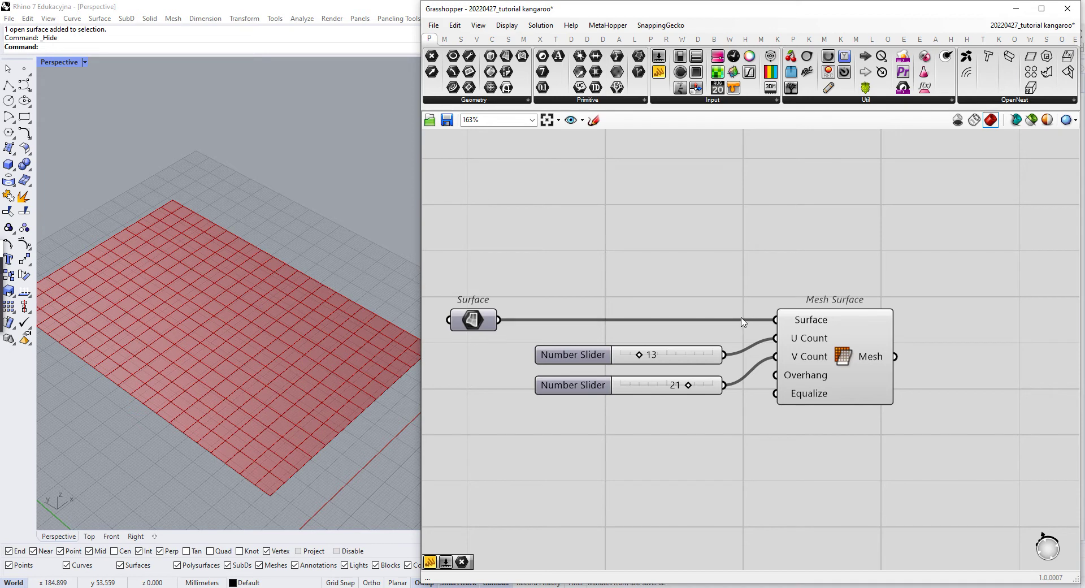
Step: Examine the earlier hanging-line sketch and definition, and compare them with the quad mesh in the Rhino viewport
scroll(730, 308, "down", 2)
scroll(868, 330, "up", 3)
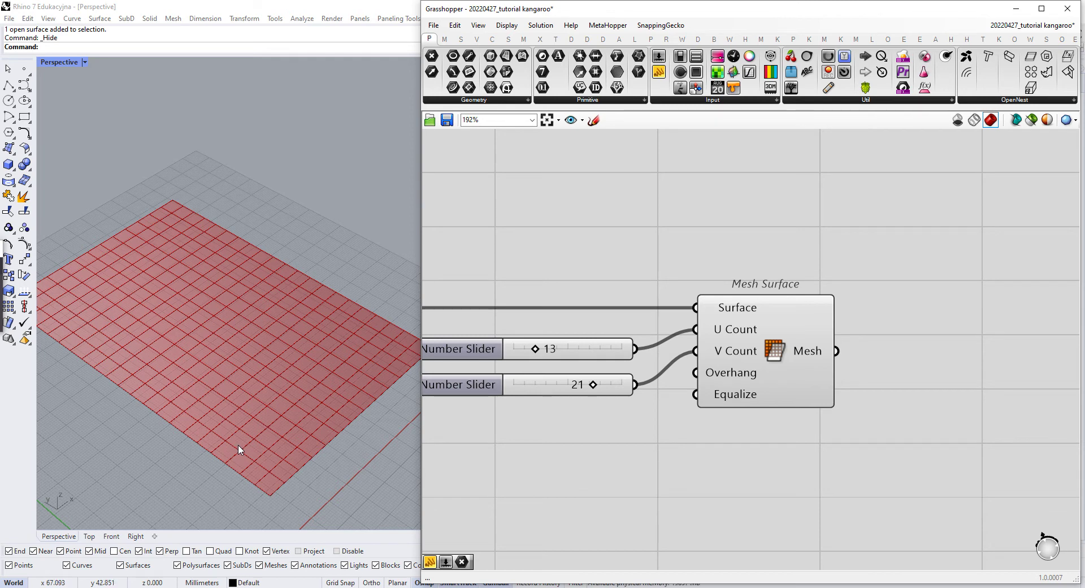
scroll(774, 387, "down", 4)
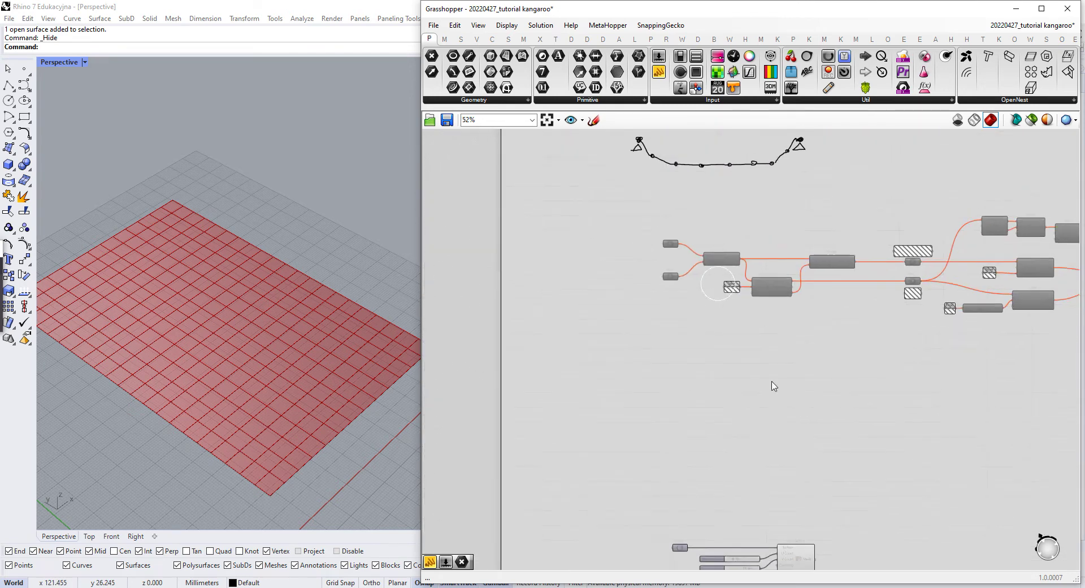
scroll(774, 386, "up", 3)
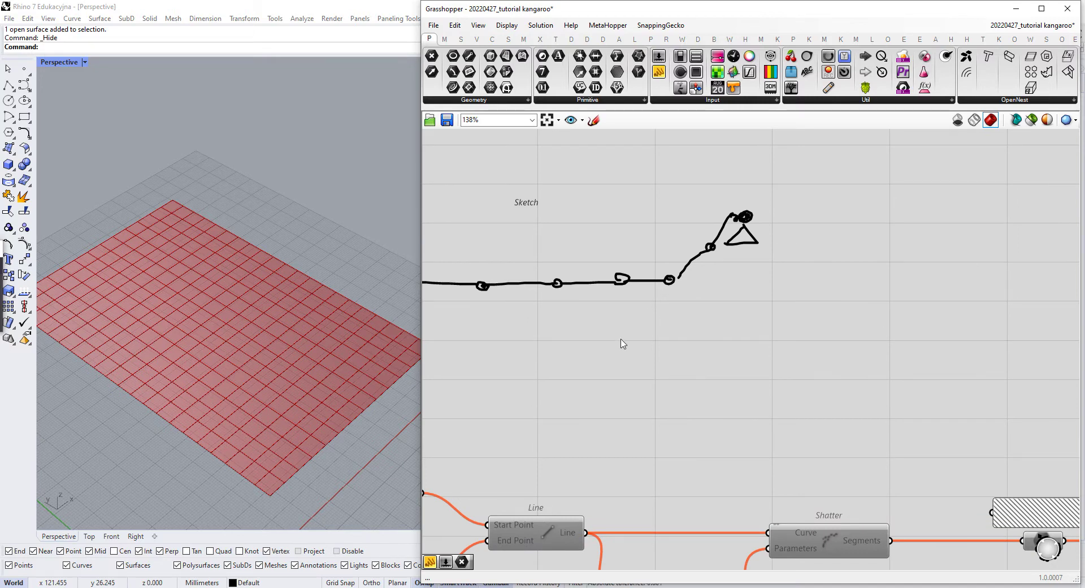
scroll(623, 341, "down", 3)
scroll(521, 359, "up", 5)
scroll(680, 418, "down", 3)
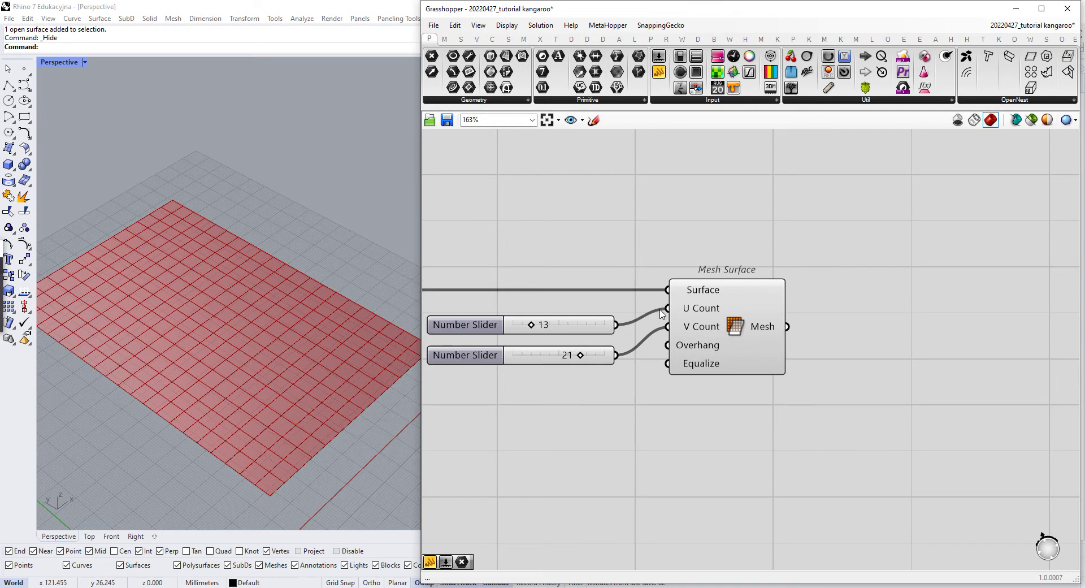
scroll(267, 514, "up", 5)
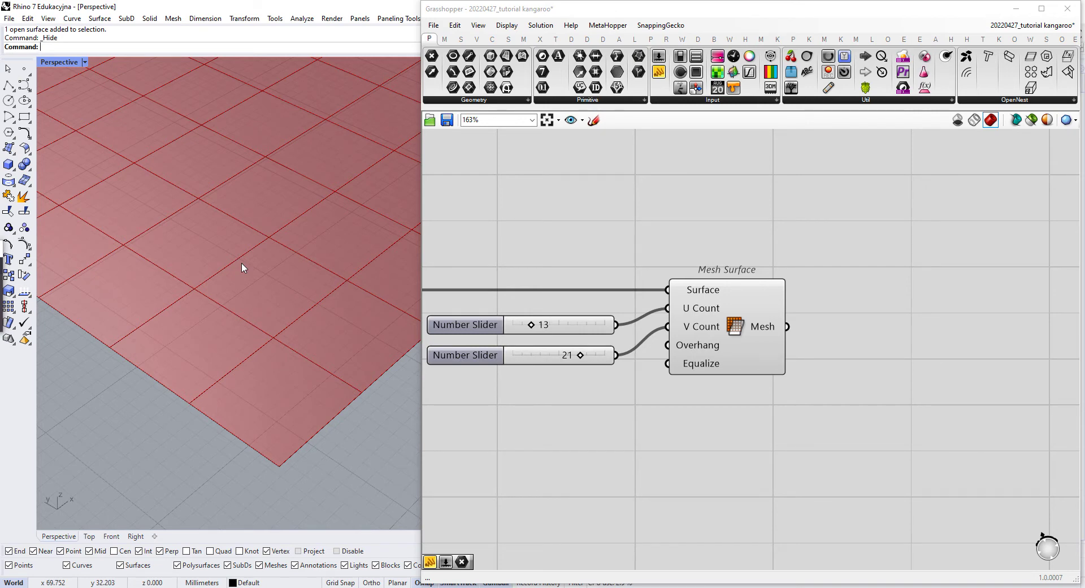
scroll(242, 268, "down", 5)
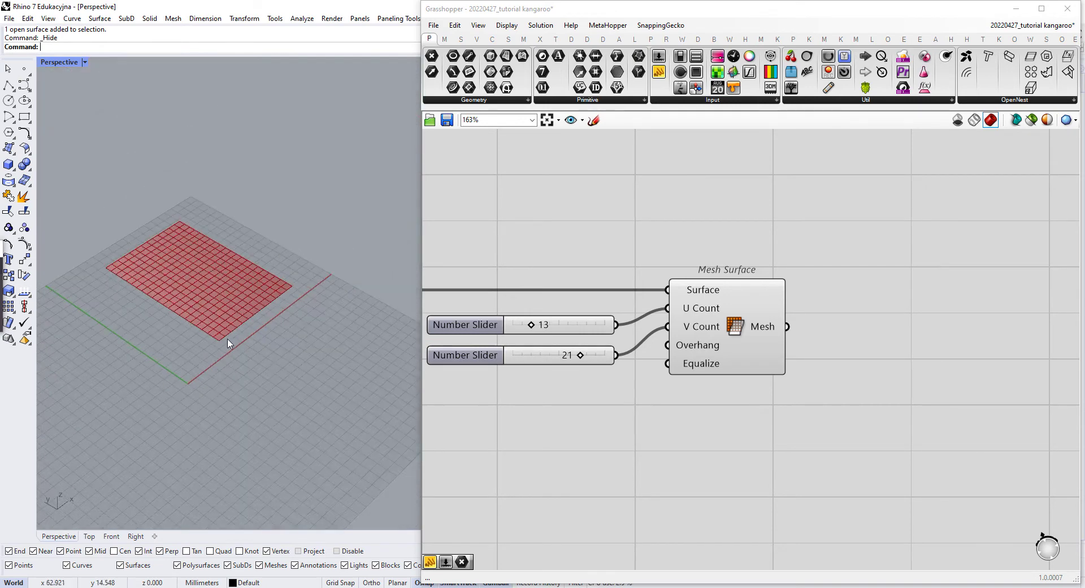
scroll(107, 266, "up", 2)
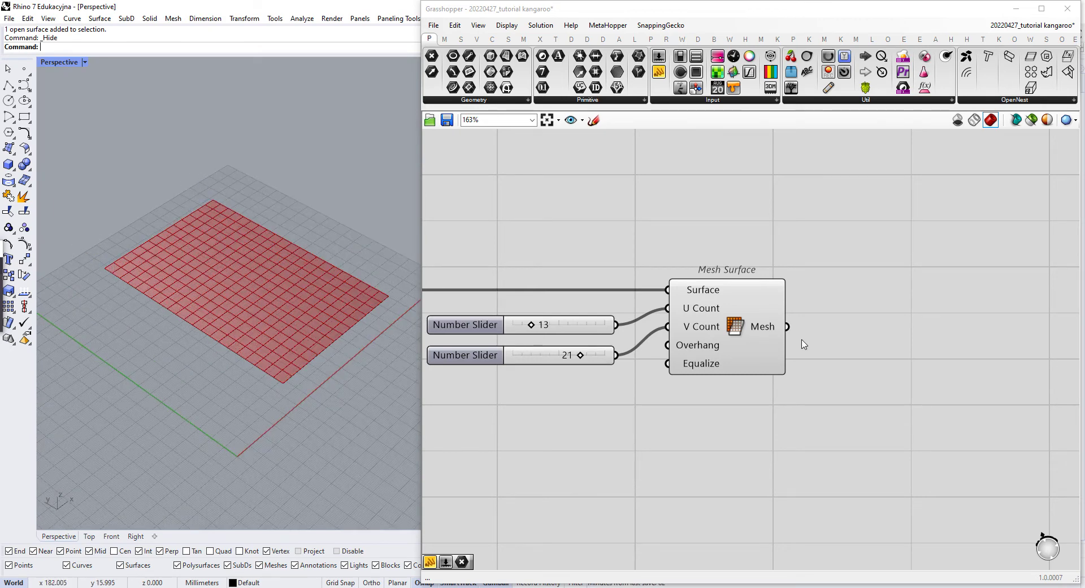
Step: Check the Mesh output of Mesh Surface and move the component slightly farther from its sliders
mouse_move(773, 348)
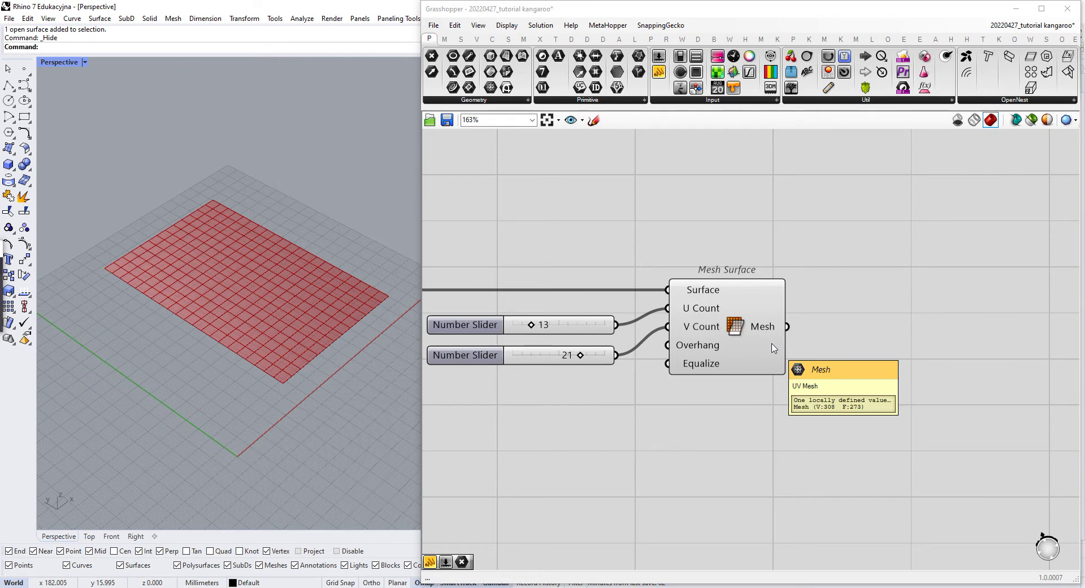
right_click_drag(752, 358, 568, 369)
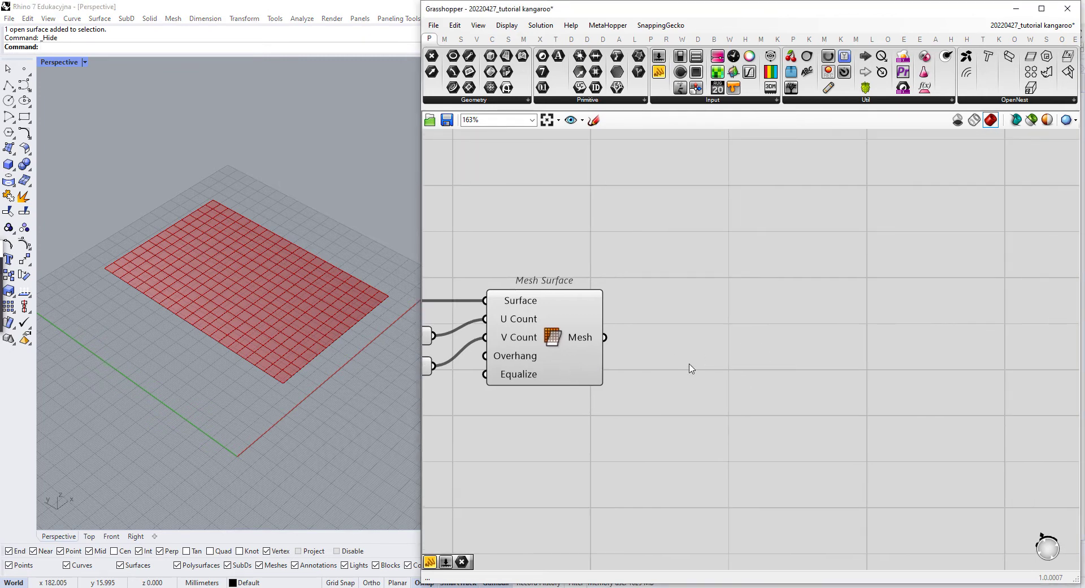
left_click_drag(563, 335, 576, 333)
left_click(750, 317)
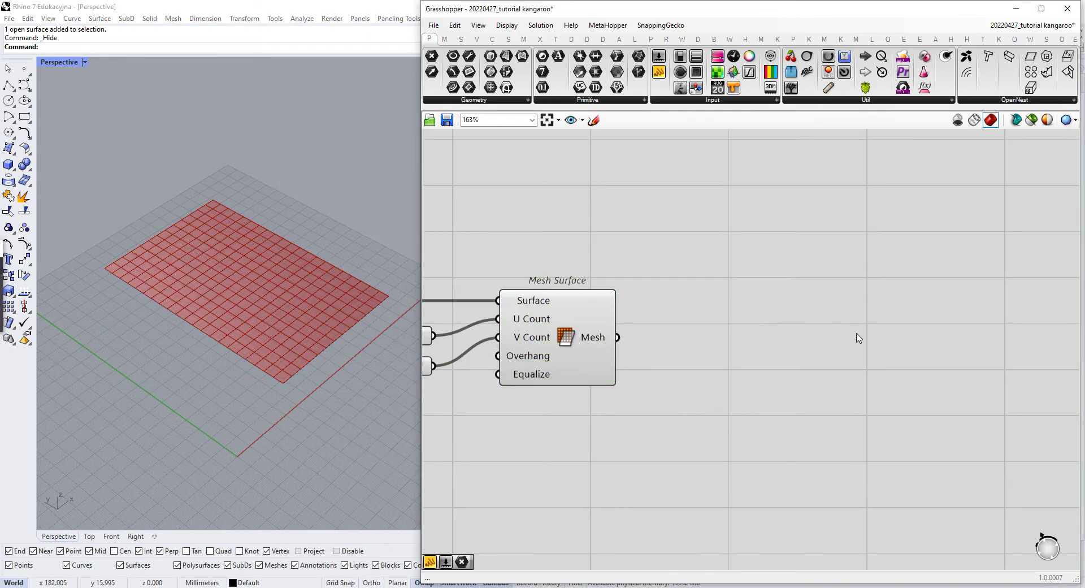
right_click_drag(852, 343, 780, 404)
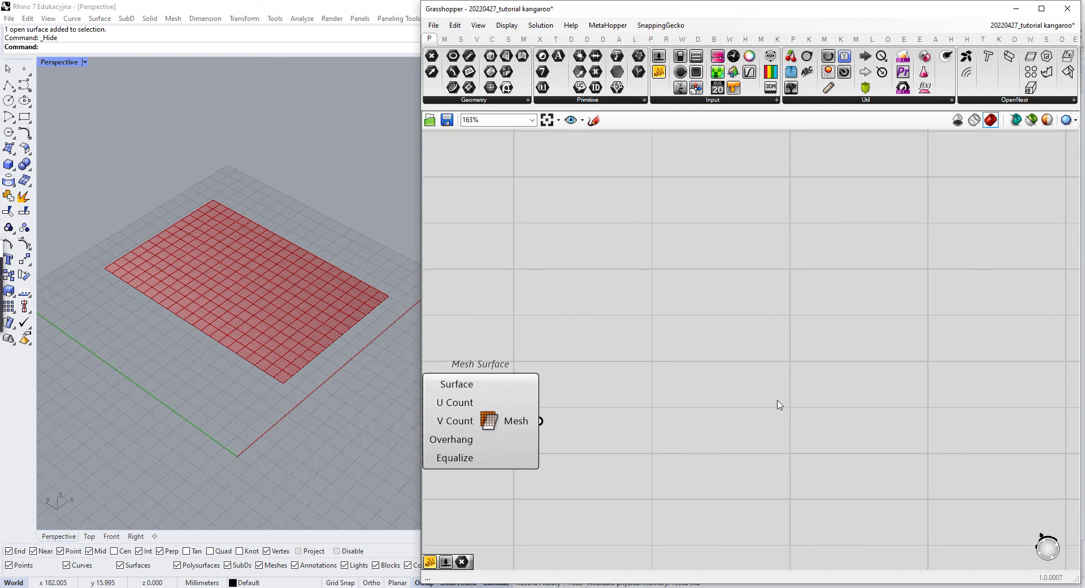
right_click_drag(425, 386, 803, 338)
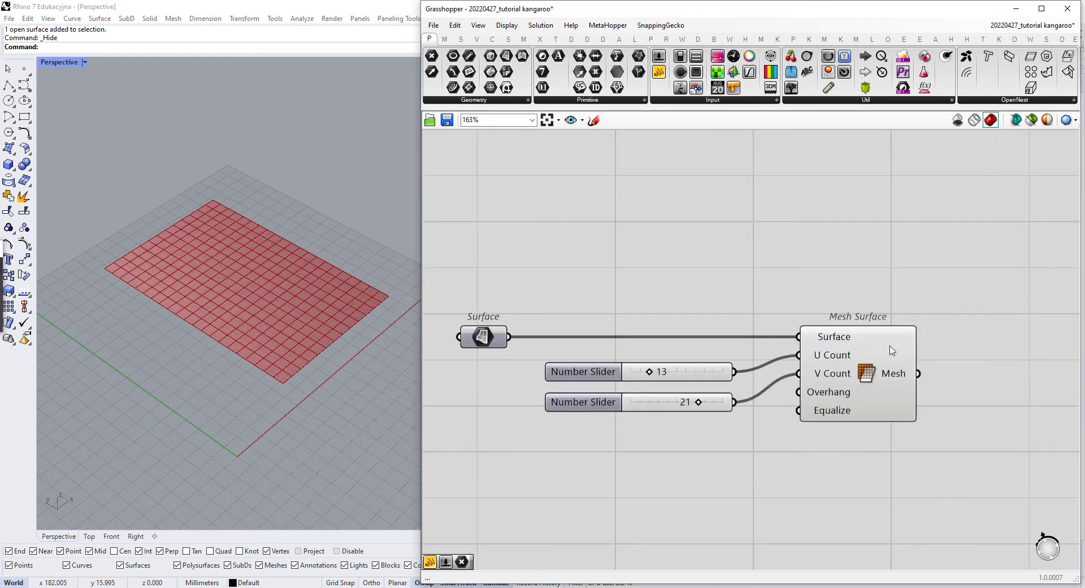
Step: Inspect the Mesh output of Mesh Surface and shift the Surface parameter slightly farther away from the component
scroll(853, 399, "up", 2)
right_click_drag(856, 409, 705, 419)
left_click(754, 388)
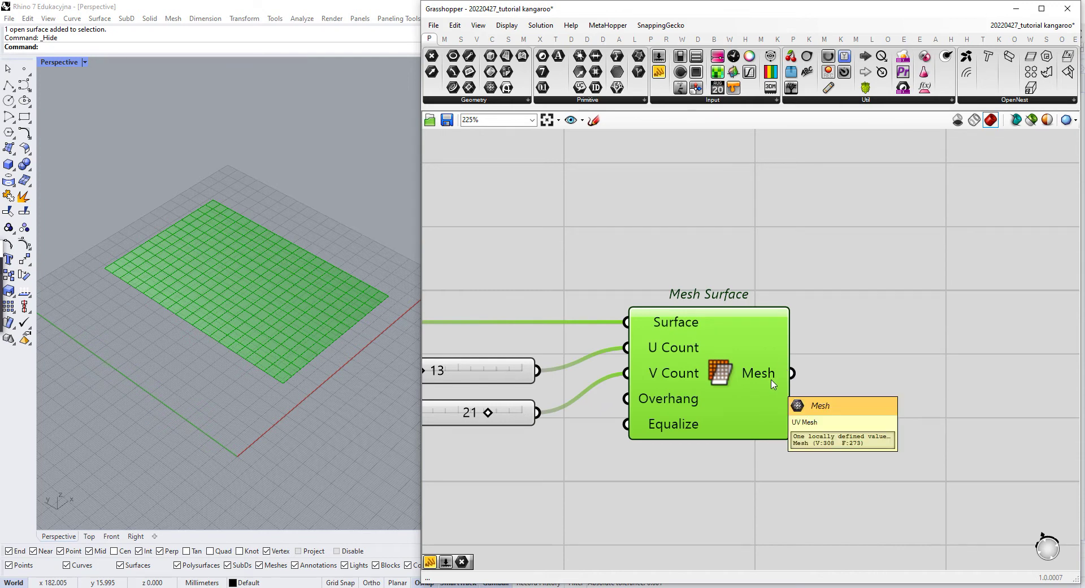
scroll(773, 383, "down", 1)
right_click_drag(586, 329, 788, 398)
scroll(783, 396, "down", 1)
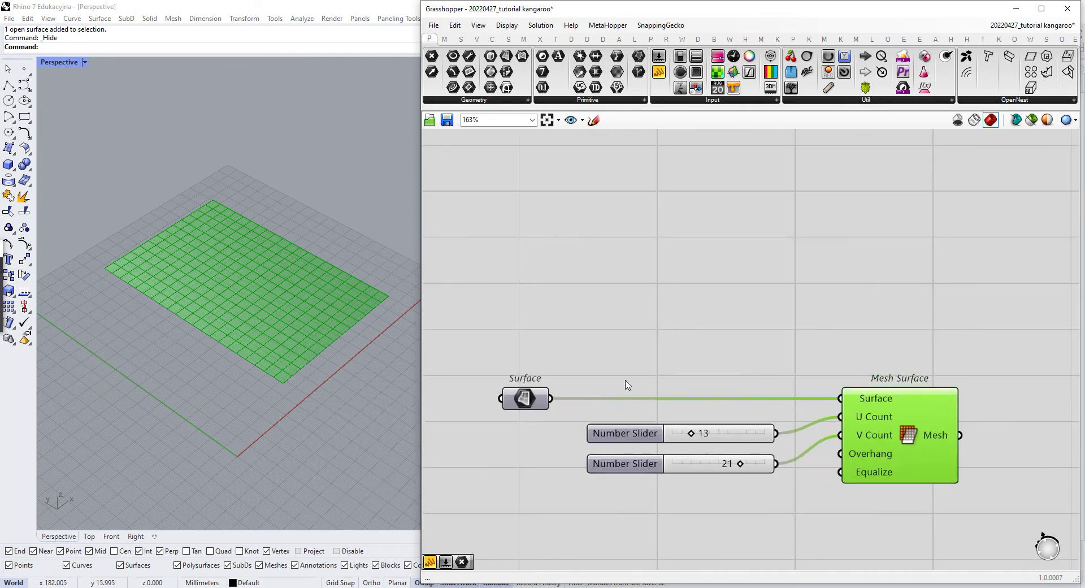
scroll(585, 386, "up", 1)
left_click_drag(526, 395, 510, 395)
Step: Add a Mesh Edges component beside Mesh Surface and feed it the Mesh output
right_click_drag(1022, 398, 772, 364)
left_click(774, 380)
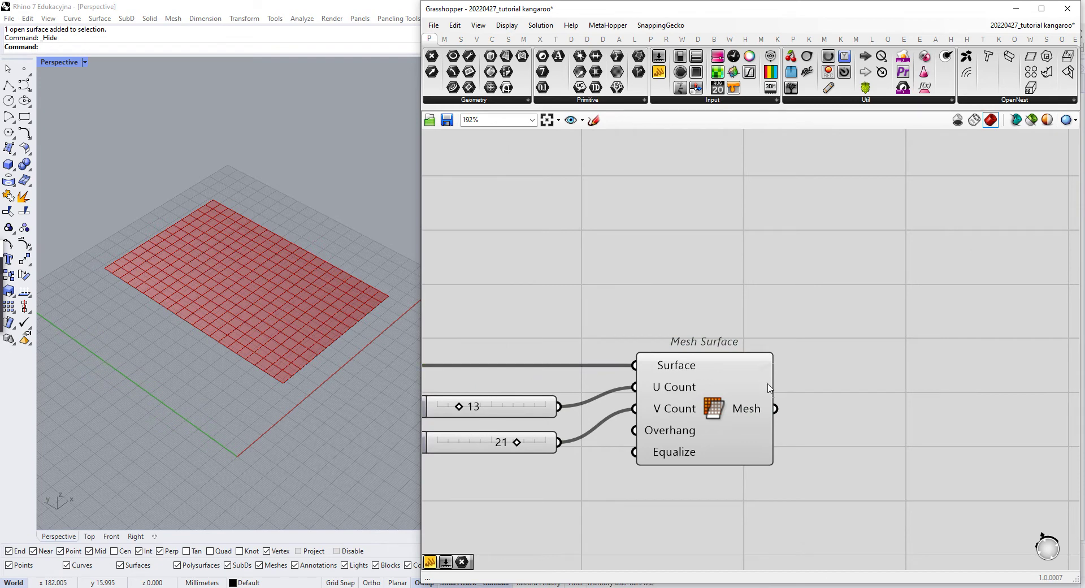
left_click(766, 390)
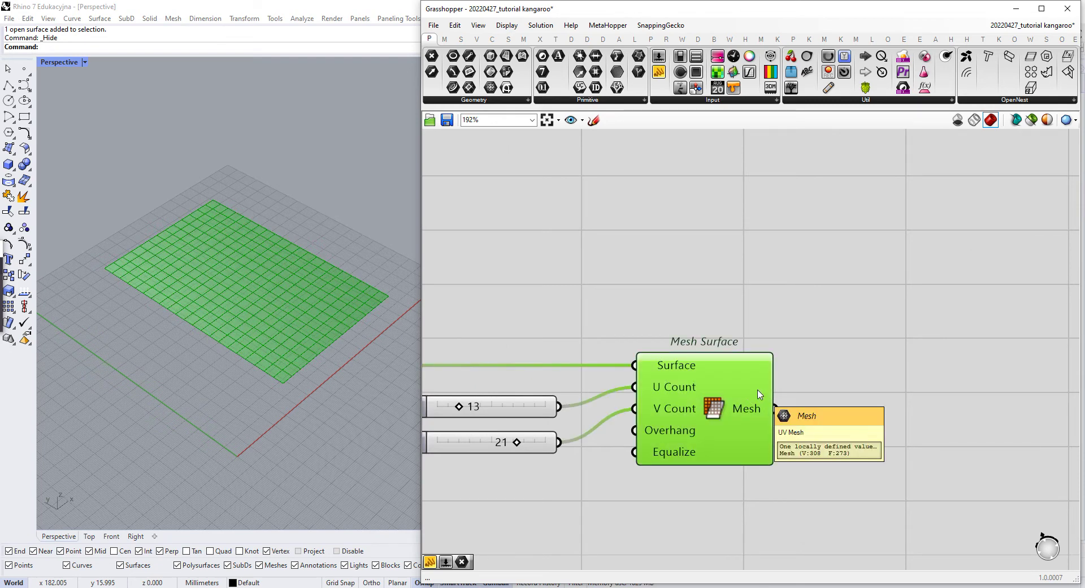
right_click_drag(932, 380, 683, 337)
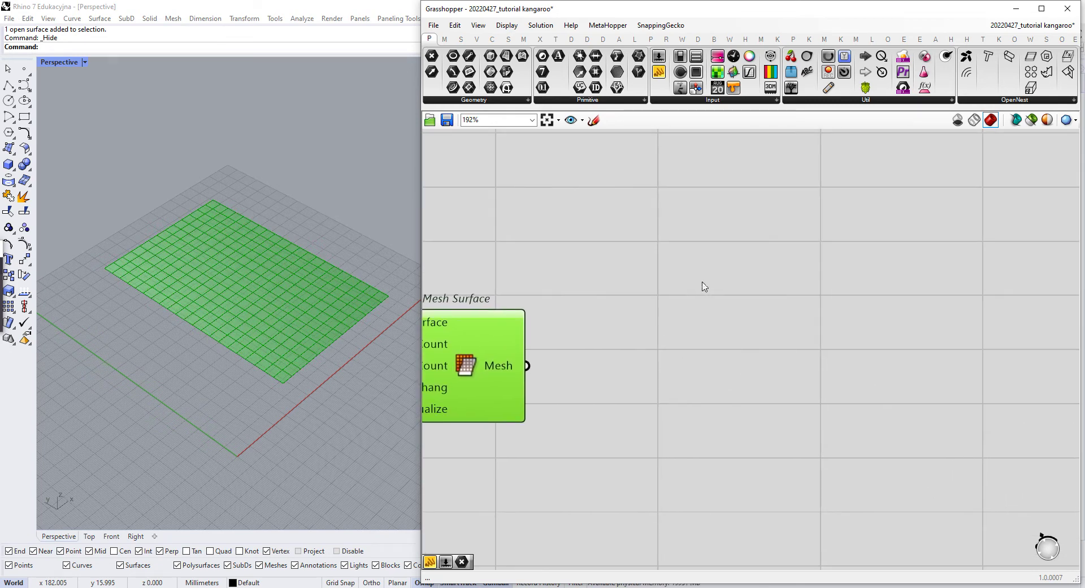
left_click(674, 308)
double_click(673, 305)
type("ed")
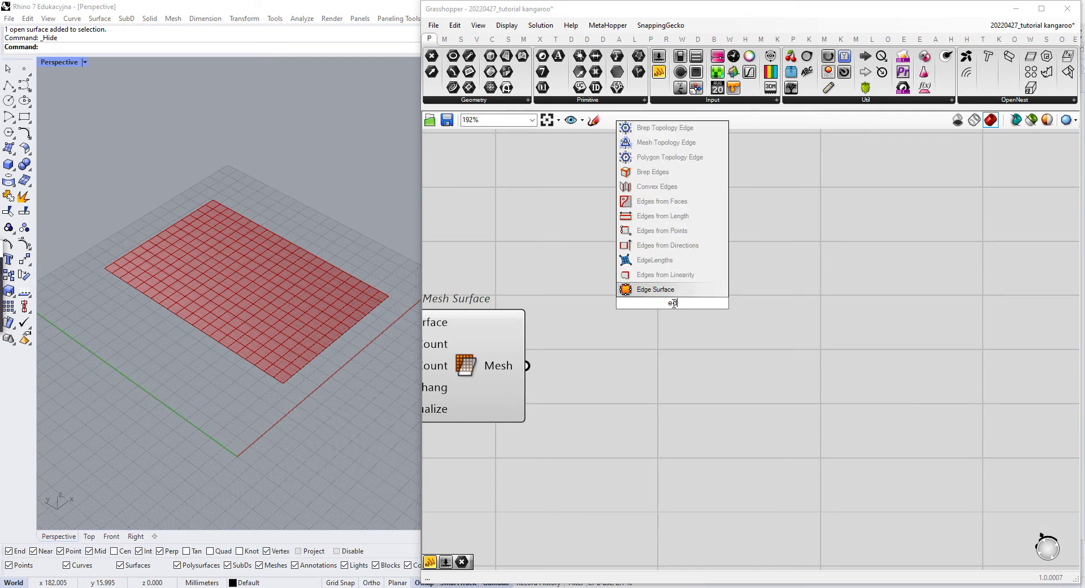
type("ges")
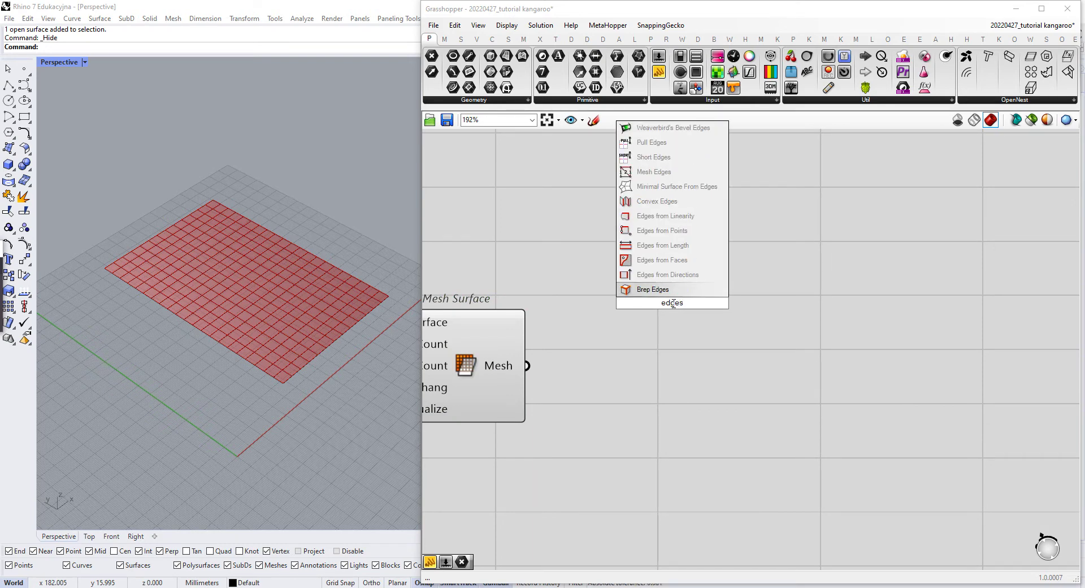
left_click(654, 171)
left_click_drag(538, 370, 682, 252)
left_click(665, 339)
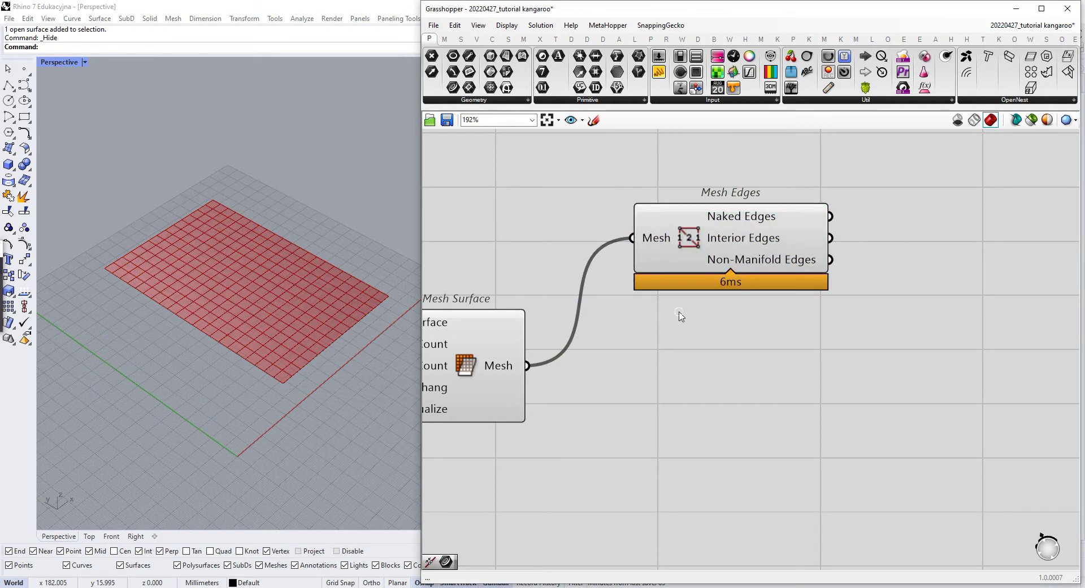
Step: Examine the Mesh Edges outputs, checking what the Naked Edges and Interior Edges lists contain
right_click_drag(680, 314, 689, 363)
left_click_drag(705, 307, 689, 284)
scroll(725, 268, "up", 2)
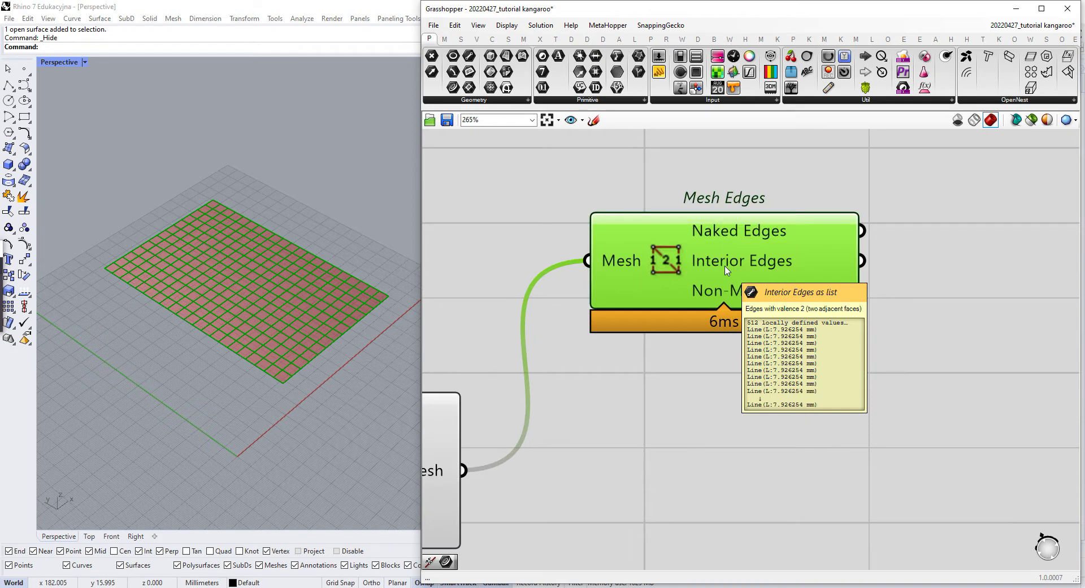
right_click_drag(725, 264, 717, 295)
scroll(711, 259, "down", 1)
right_click_drag(870, 215, 748, 261)
left_click(706, 242)
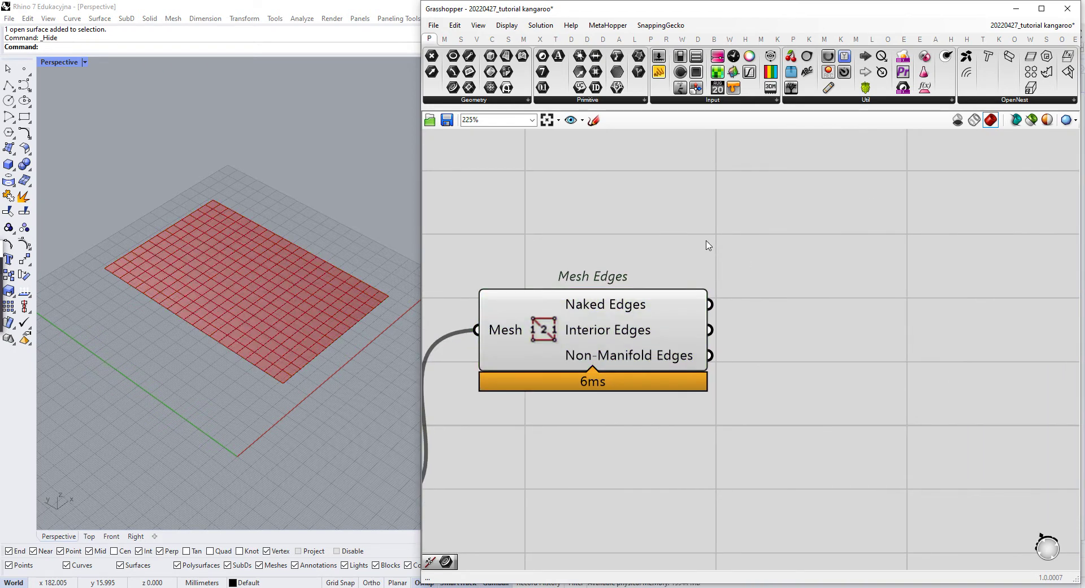
scroll(629, 306, "up", 1)
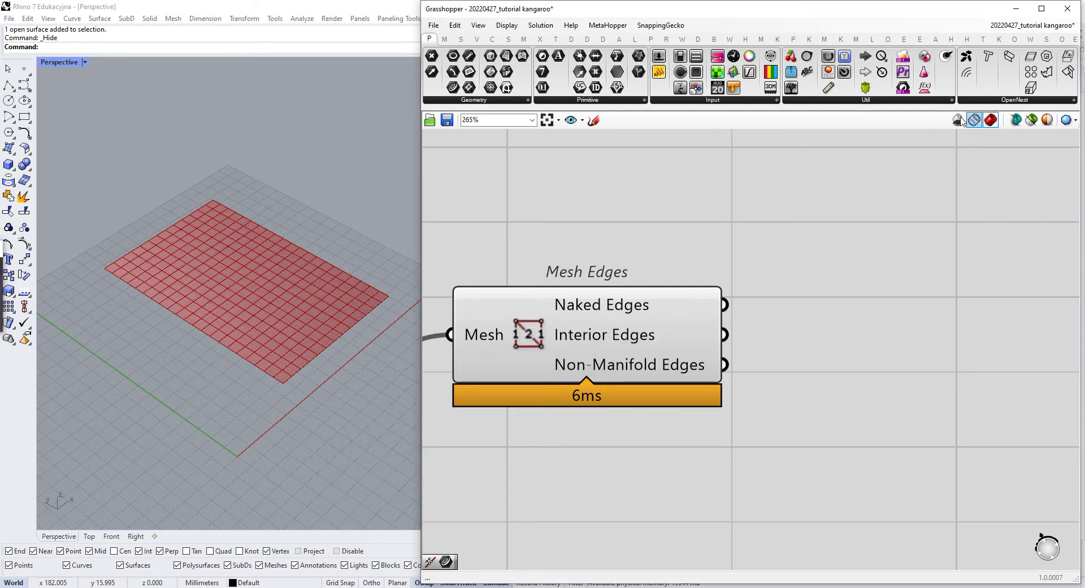
Step: Add a Curve parameter fed by the Naked Edges output to preview the mesh boundary in the Rhino viewport
left_click_drag(454, 87, 836, 268)
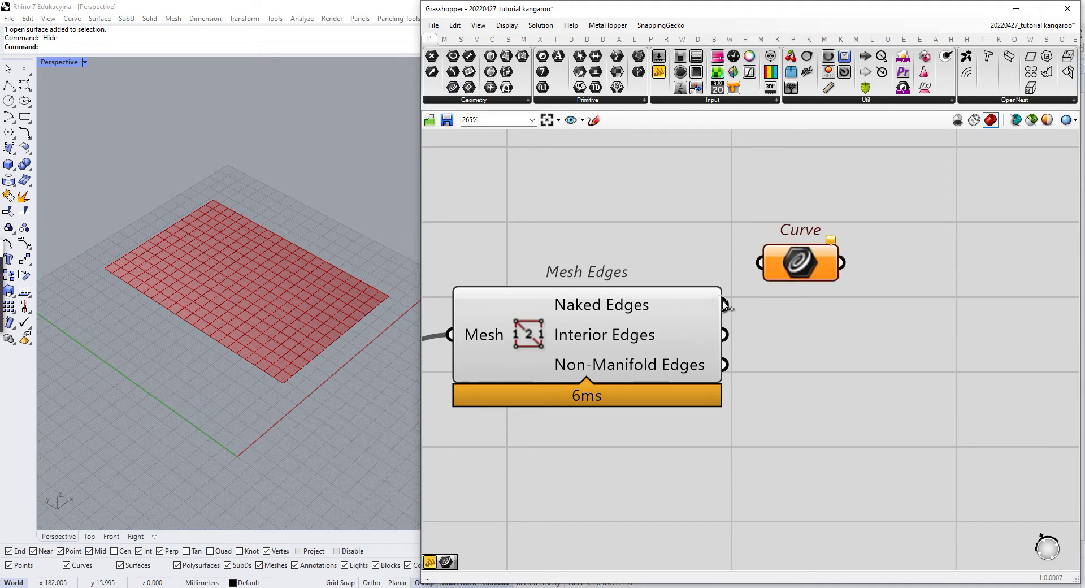
left_click_drag(725, 304, 796, 269)
right_click_drag(319, 351, 300, 405)
scroll(301, 405, "up", 3)
scroll(305, 405, "down", 3)
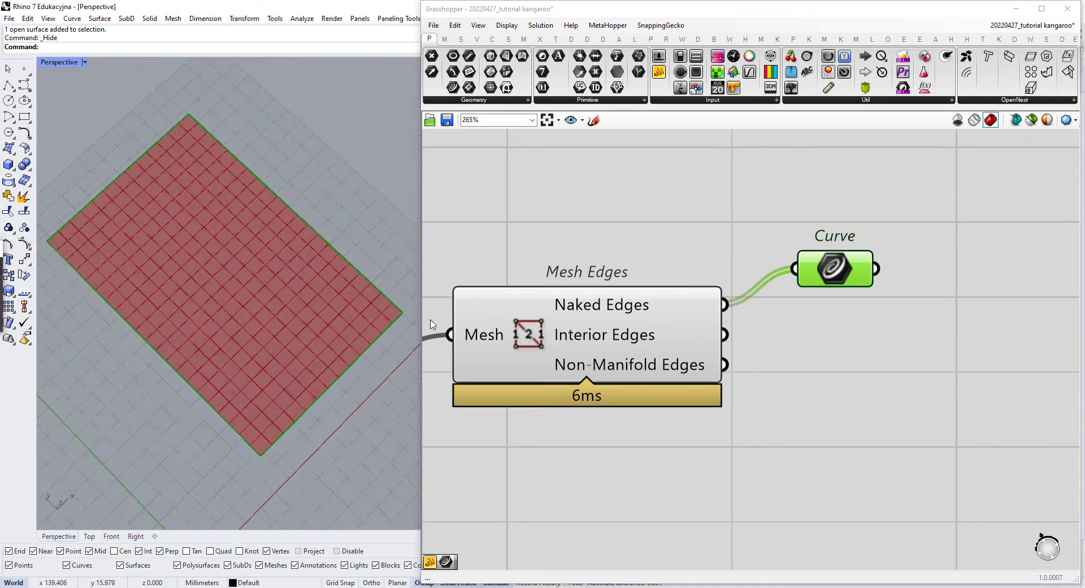
Step: Compare the naked-edge boundary with the full mesh by switching the selected-objects-only preview on and off
left_click(1029, 120)
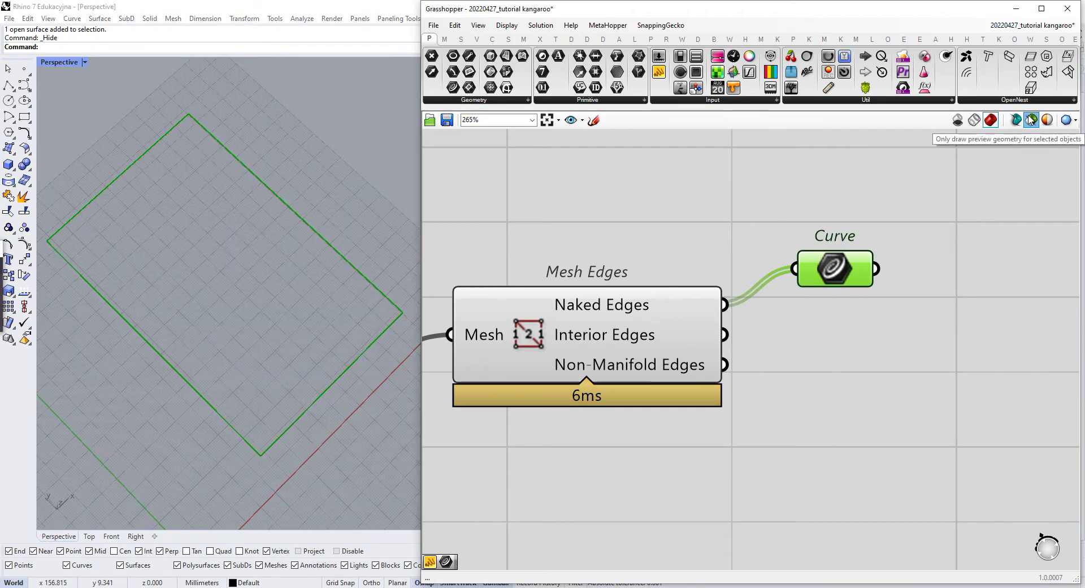
left_click(1030, 119)
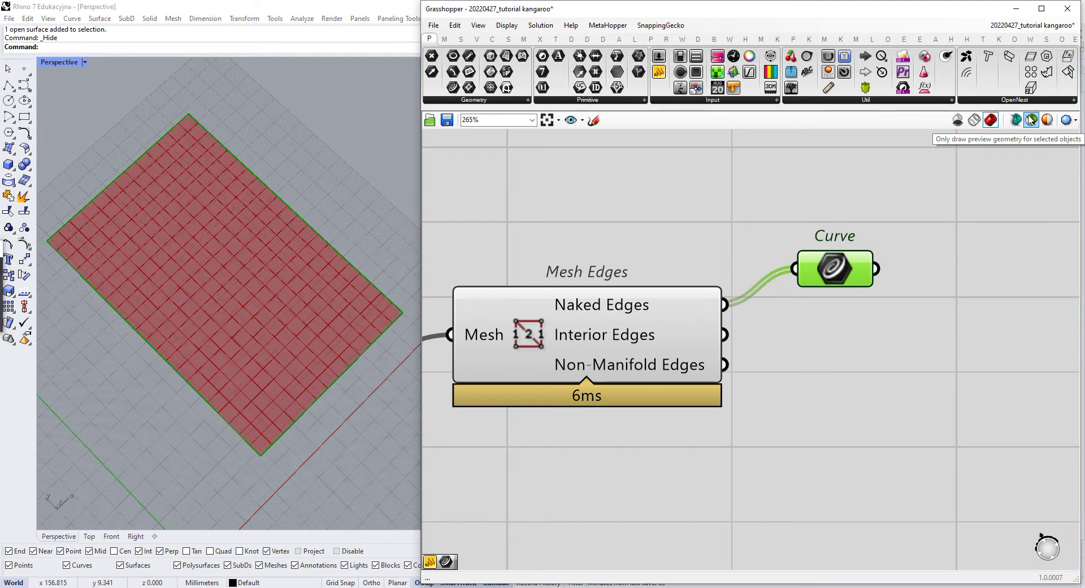
left_click(1030, 118)
left_click(1030, 119)
left_click(1030, 119)
left_click(1030, 119)
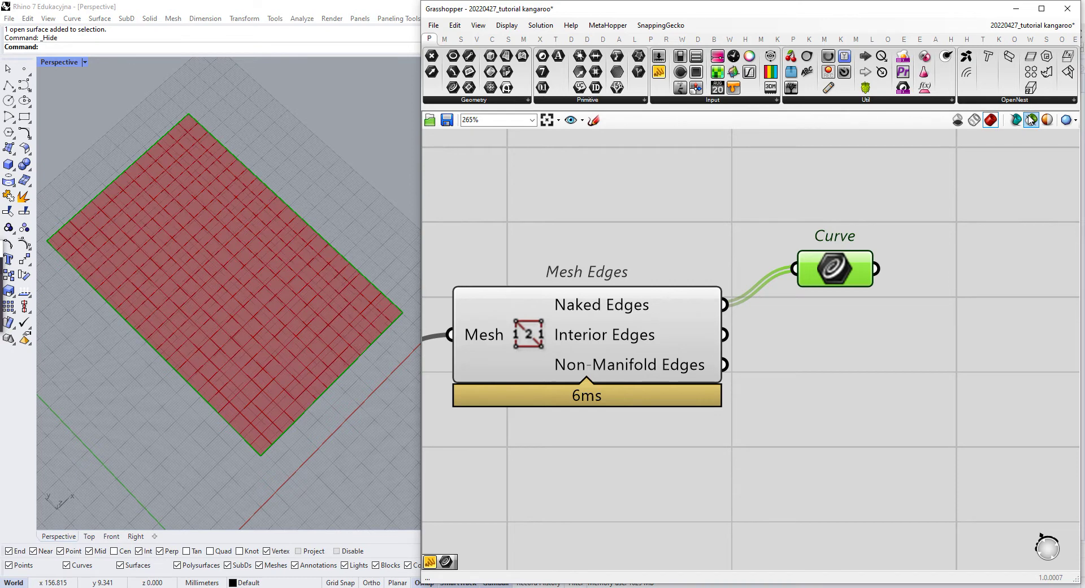
left_click(1030, 119)
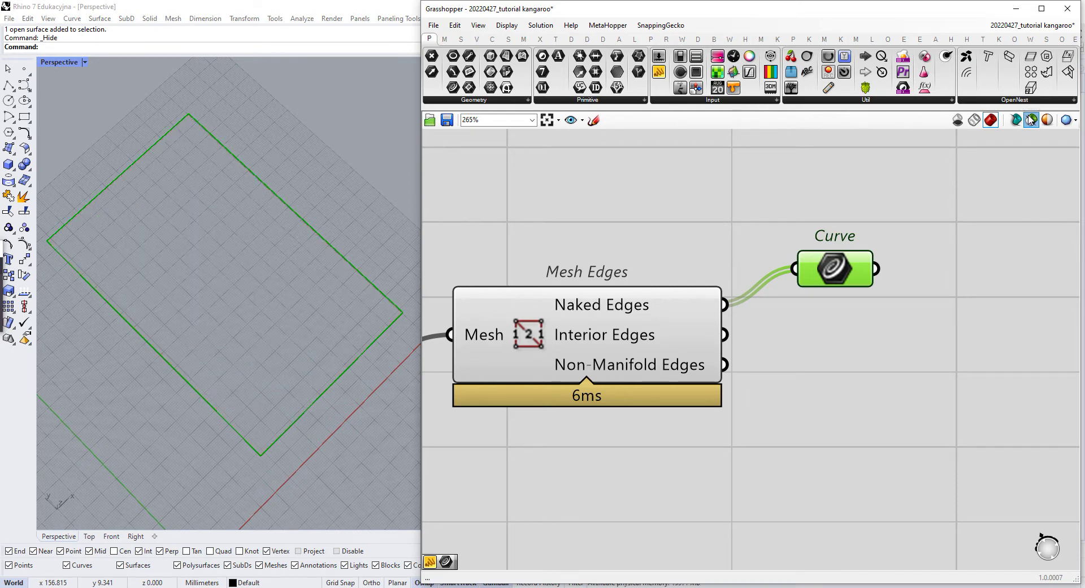
left_click(1030, 118)
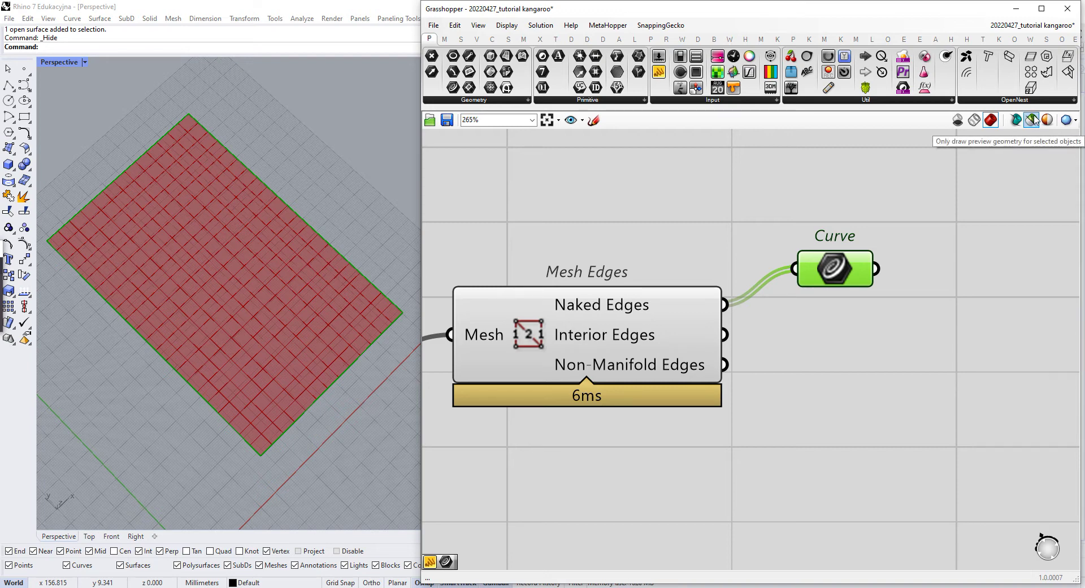
left_click(1032, 119)
left_click(1032, 120)
left_click(1033, 119)
left_click(1032, 120)
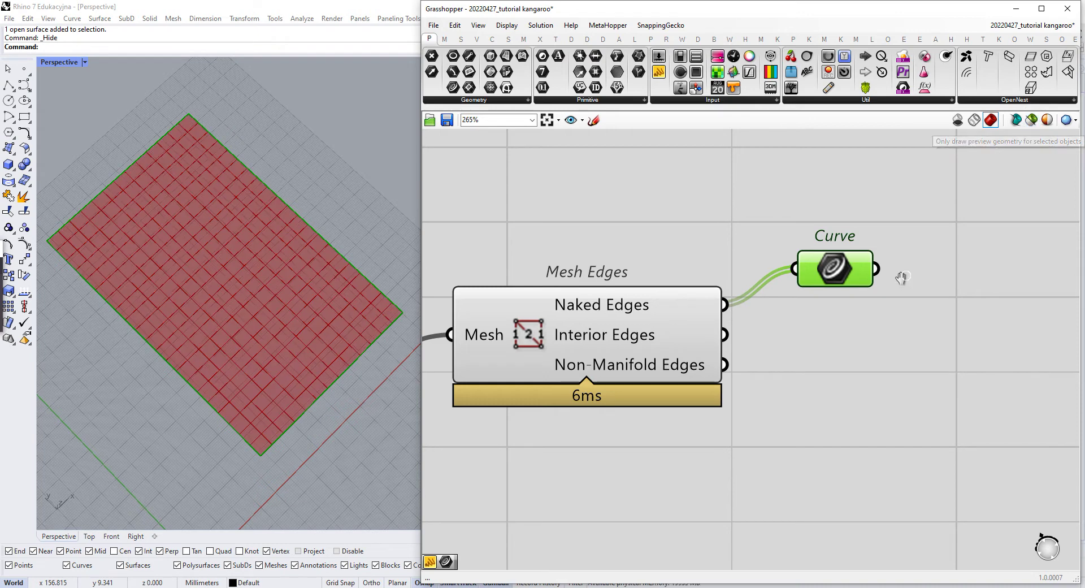
Step: Add a Join Curves component and connect the Naked Edges output to its Curves input
right_click_drag(902, 277, 823, 320)
scroll(752, 288, "down", 1)
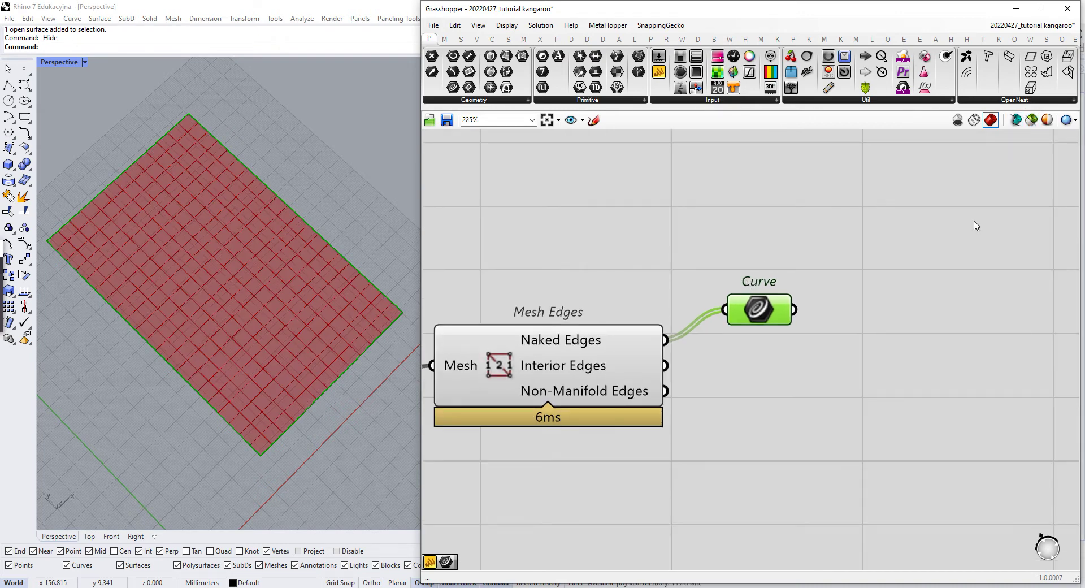
left_click_drag(760, 305, 775, 313)
double_click(775, 261)
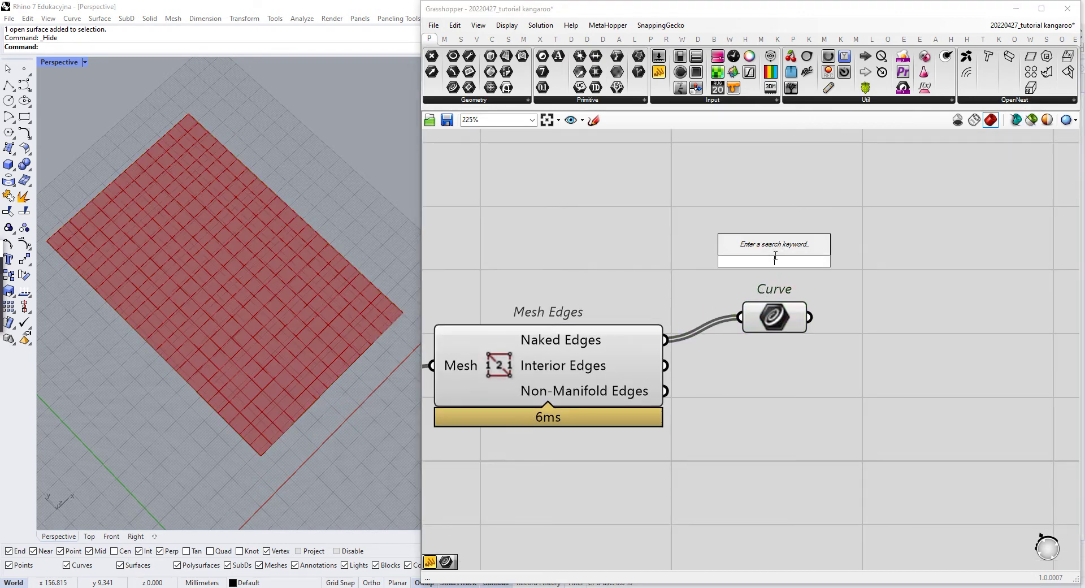
type("join")
key("Return")
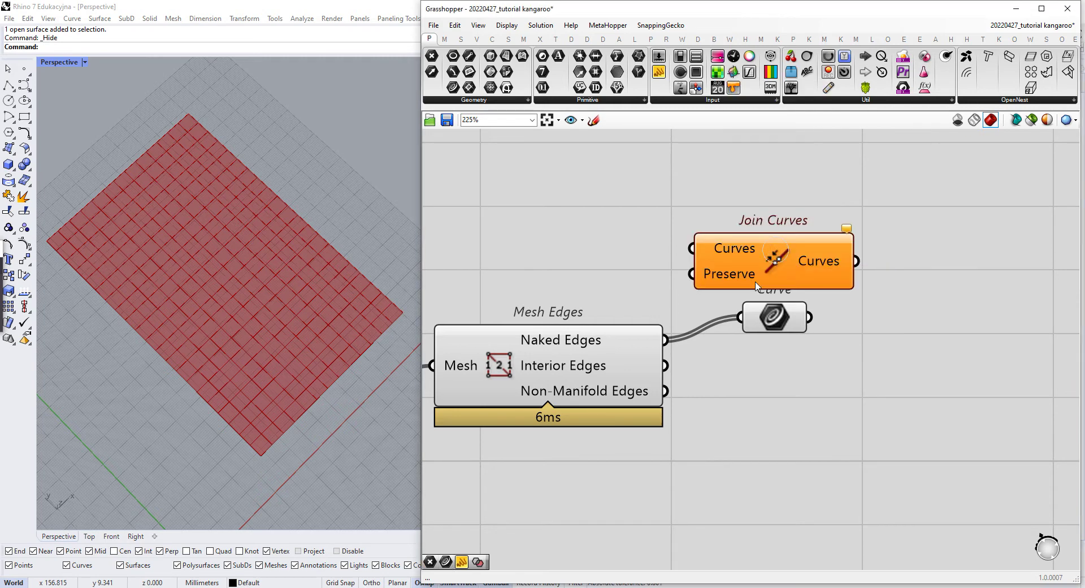
left_click_drag(671, 341, 797, 278)
right_click_drag(797, 278, 700, 303)
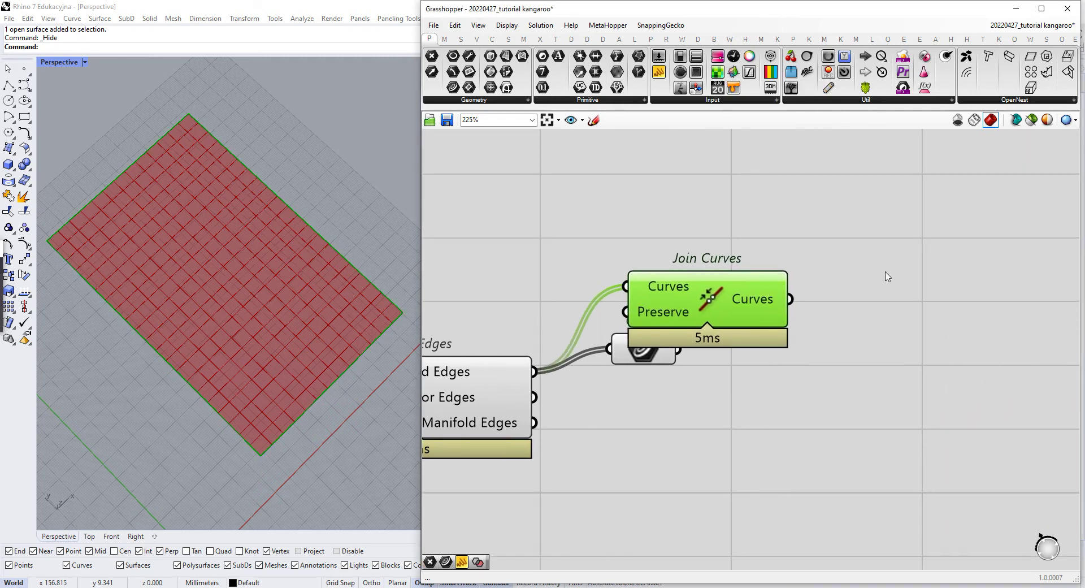
Step: Add a Discontinuity component, feed it the joined curves and align it with the Join Curves output
left_click(888, 308)
double_click(888, 308)
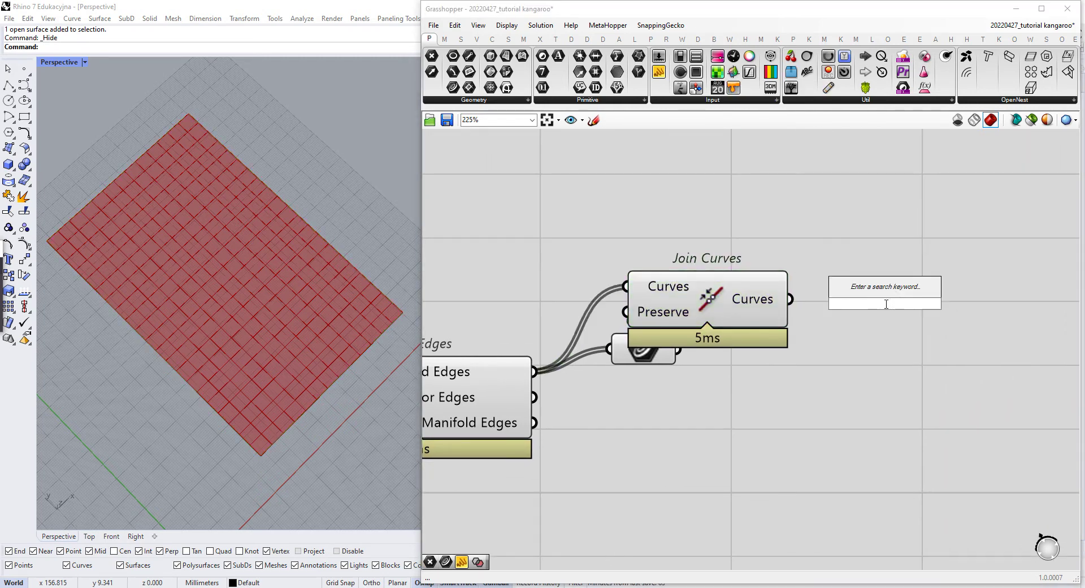
type("disco")
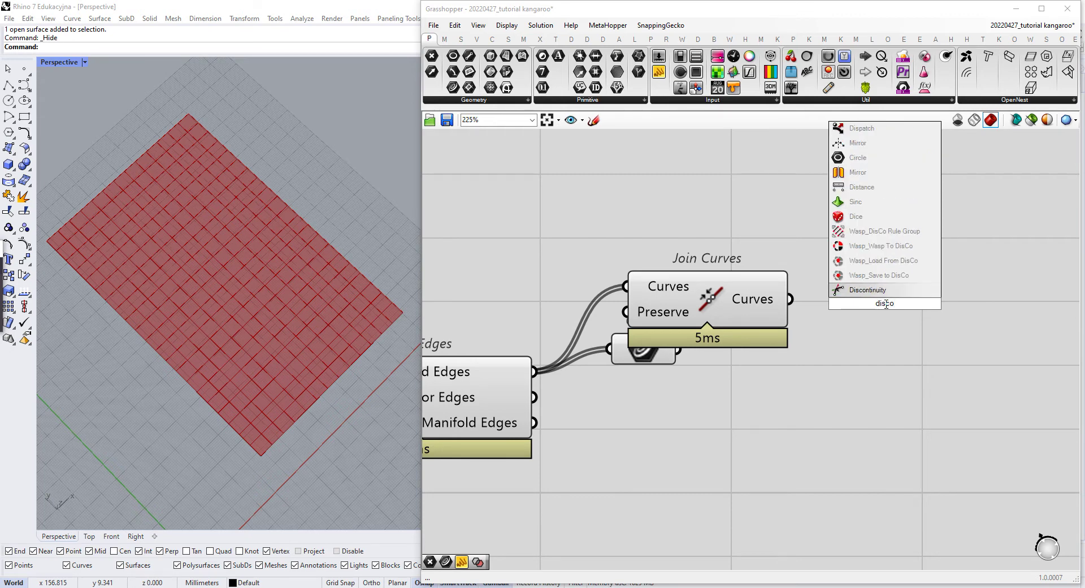
left_click(871, 291)
left_click_drag(791, 299, 811, 295)
left_click_drag(838, 301, 887, 310)
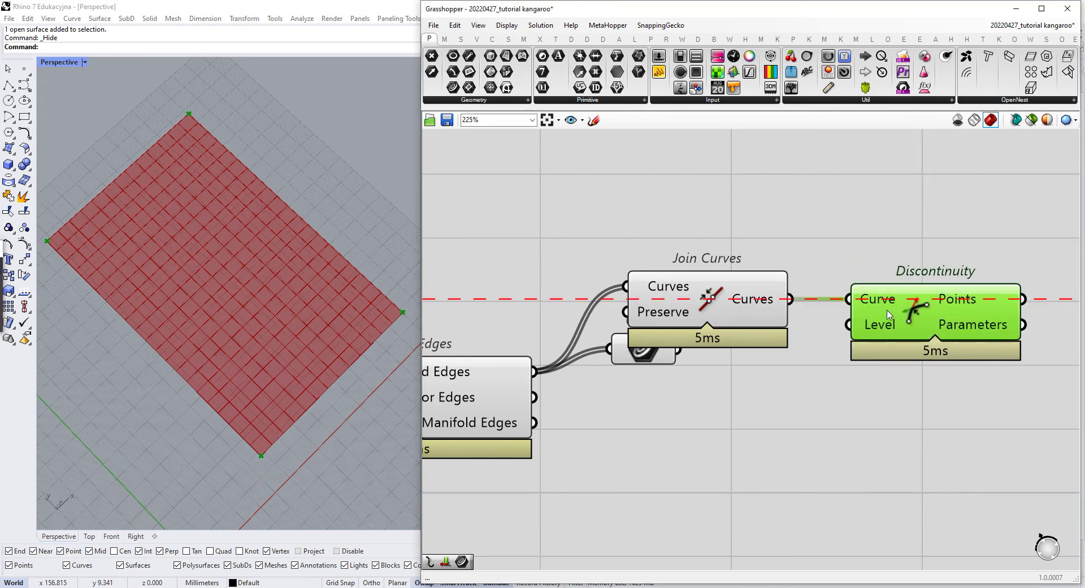
Step: Delete the spare Curve parameter and move Join Curves and Discontinuity together closer to Mesh Edges
left_click_drag(648, 352, 666, 384)
key("Delete")
left_click_drag(988, 223, 674, 349)
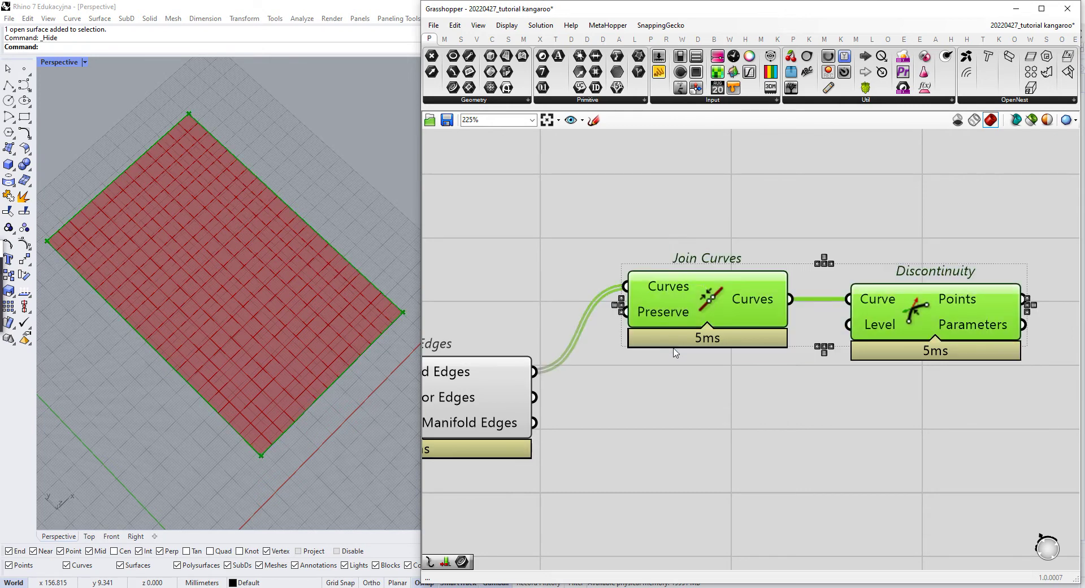
left_click_drag(699, 308, 666, 318)
left_click(696, 384)
left_click_drag(860, 316, 852, 316)
left_click(846, 264)
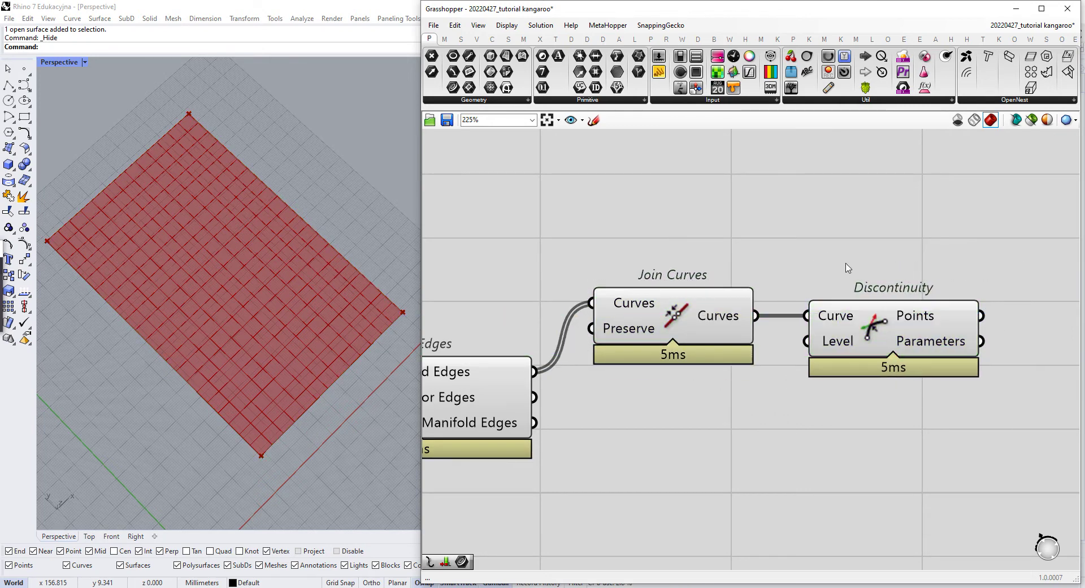
Step: Check the Discontinuity points against the mesh corners in the Rhino viewport
right_click_drag(792, 303, 857, 245)
right_click_drag(739, 176, 734, 211)
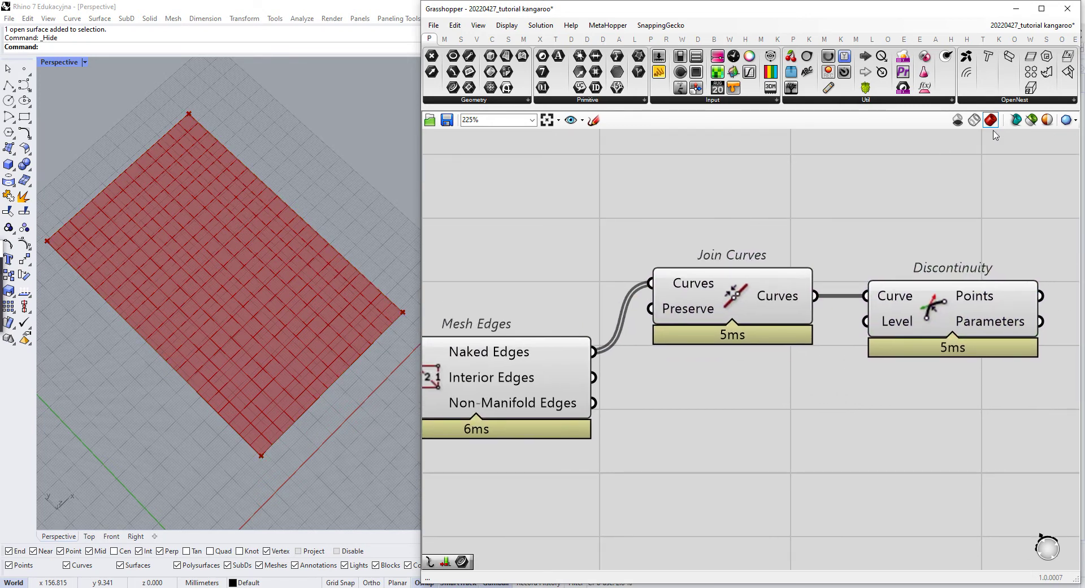
left_click(1032, 121)
left_click(1032, 121)
left_click(956, 318)
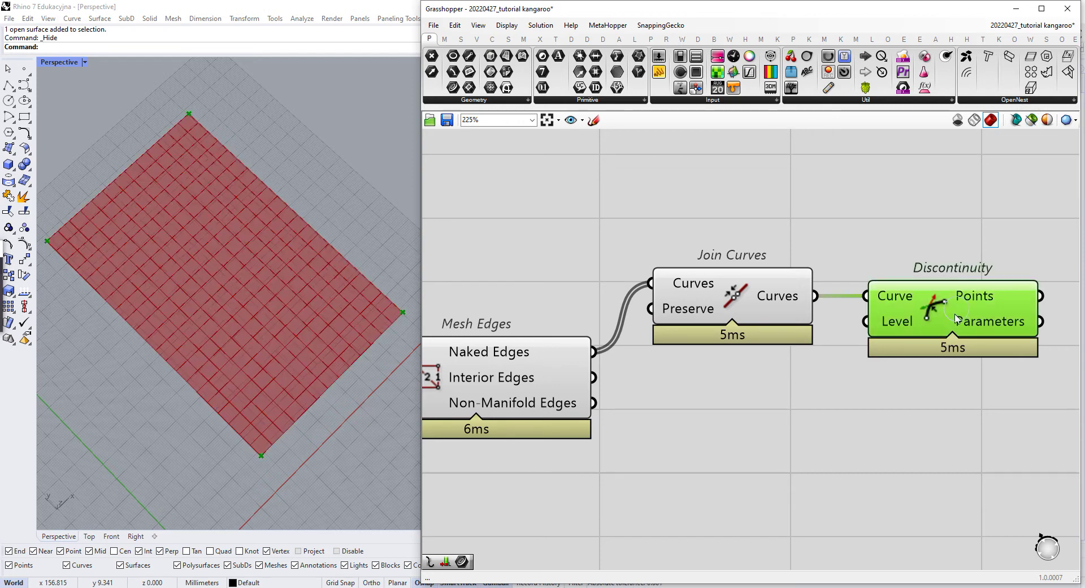
right_click_drag(305, 318, 308, 257)
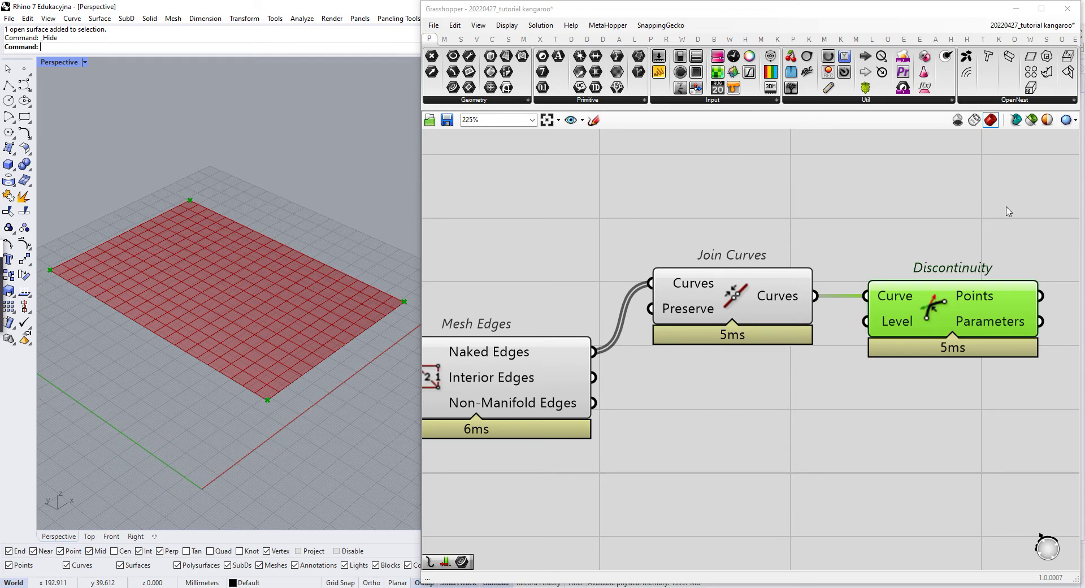
Step: Try an Explode component on the joined curve to compare its vertices with the Discontinuity points, and delete it
double_click(945, 187)
type("ex")
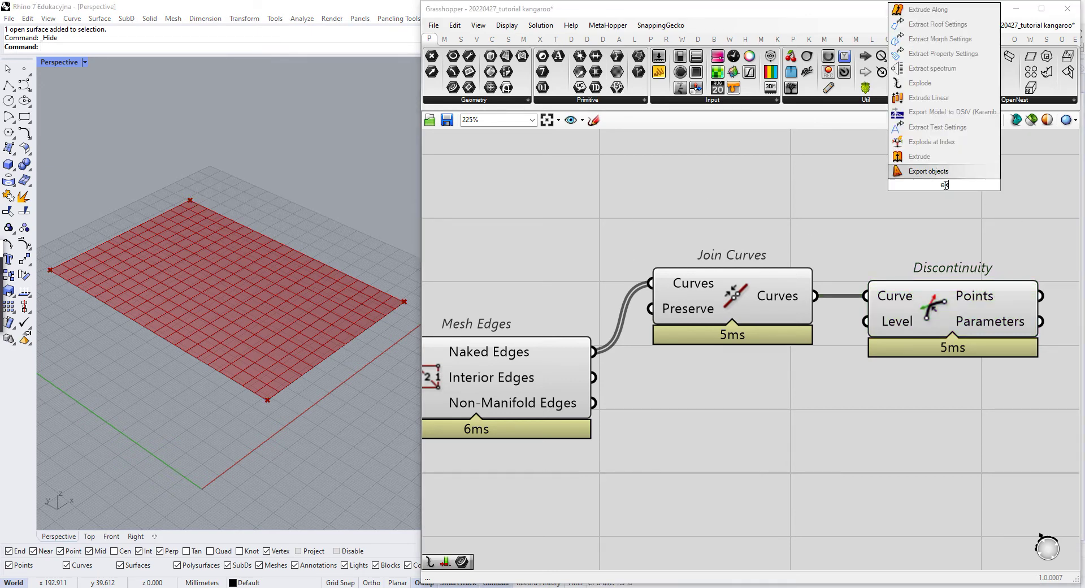
type("plo")
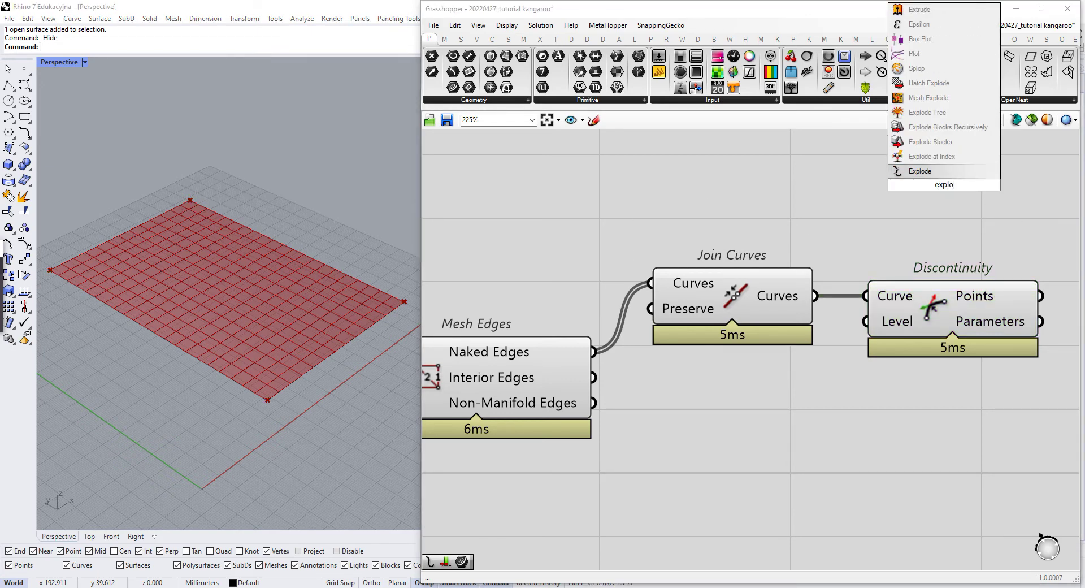
left_click(961, 171)
left_click_drag(814, 296, 915, 169)
left_click(918, 235)
left_click(964, 176)
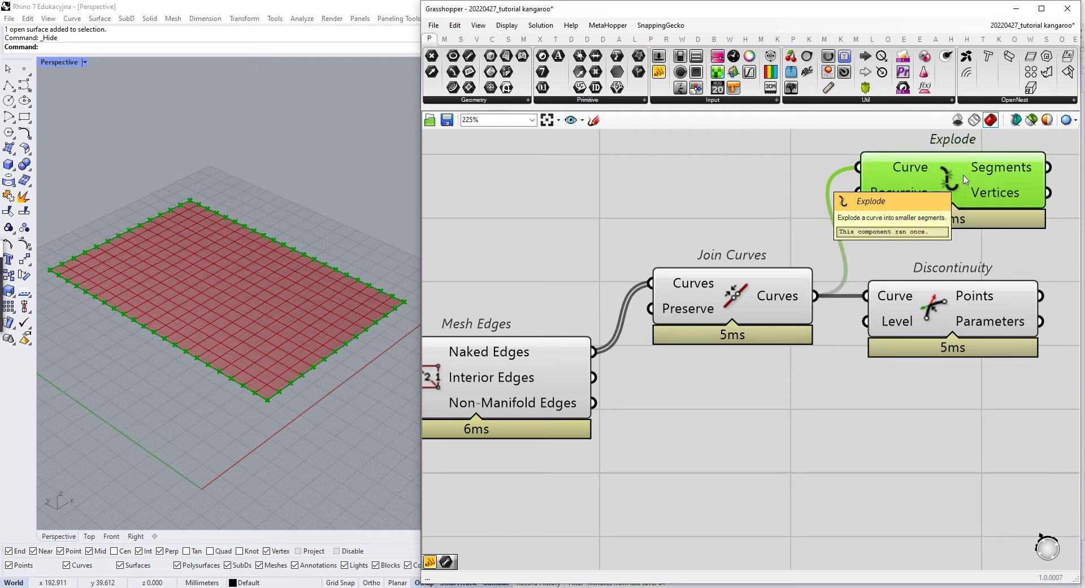
key("Delete")
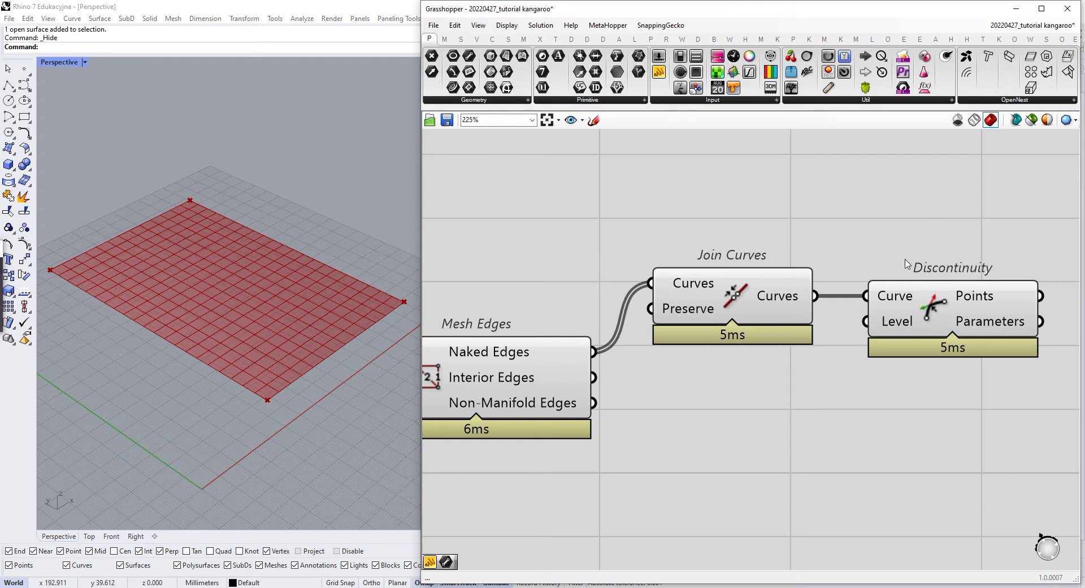
scroll(790, 270, "down", 2)
left_click_drag(925, 219, 738, 343)
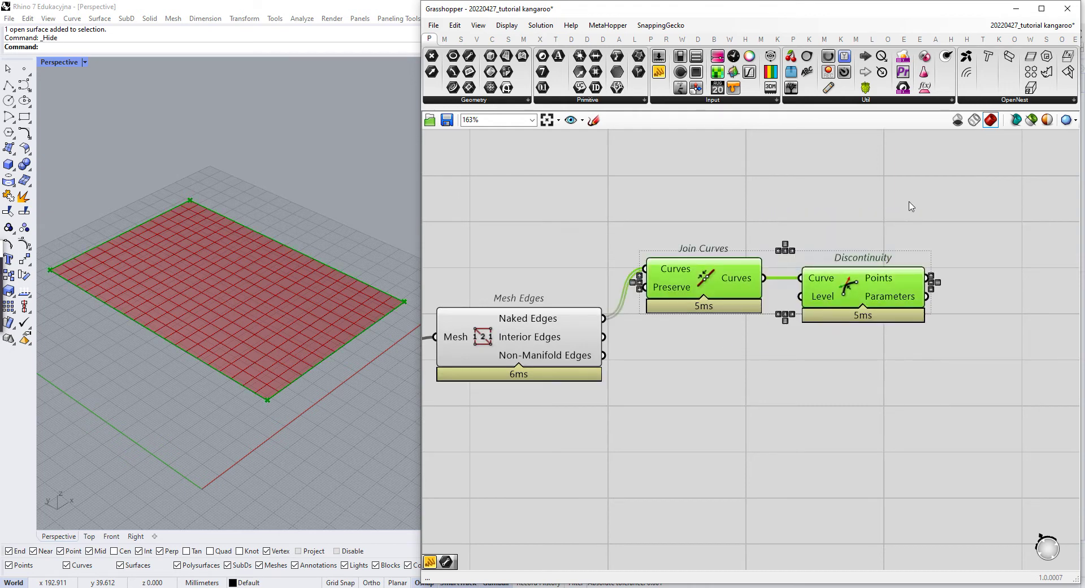
left_click(973, 255)
right_click_drag(972, 199, 941, 210)
right_click_drag(939, 250, 889, 259)
scroll(954, 273, "down", 2)
scroll(889, 259, "up", 2)
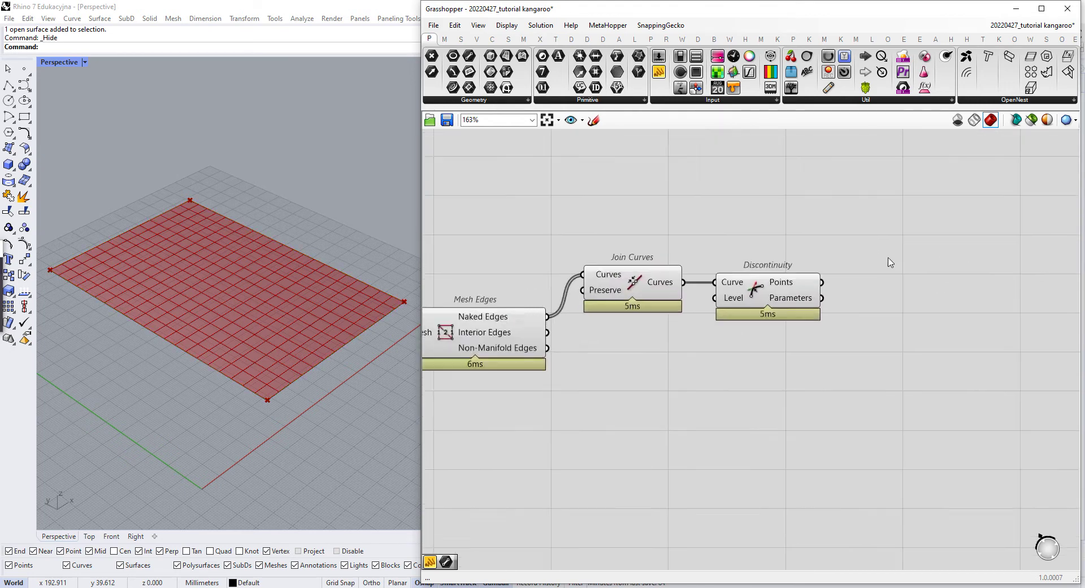
Step: Add a Kangaroo Anchor component beyond Discontinuity and feed the Discontinuity points into its Point input
double_click(922, 289)
type("anchor")
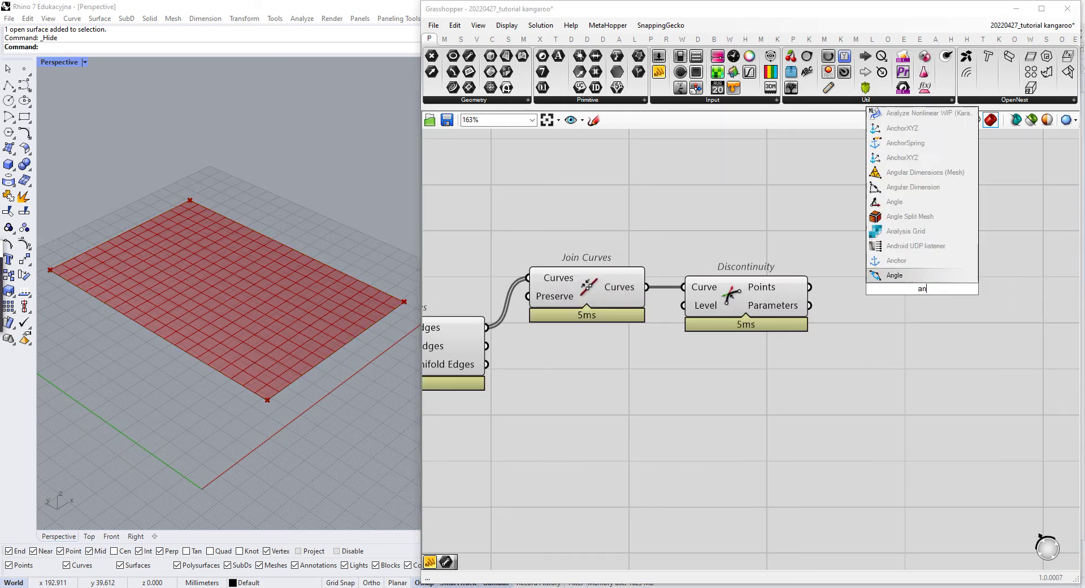
key("Return")
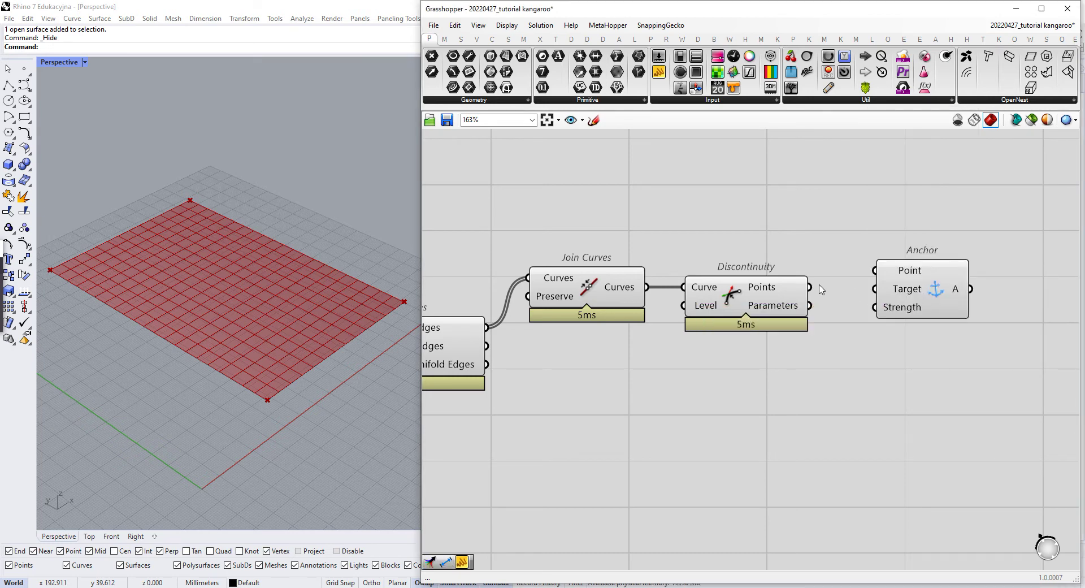
left_click_drag(931, 298, 984, 315)
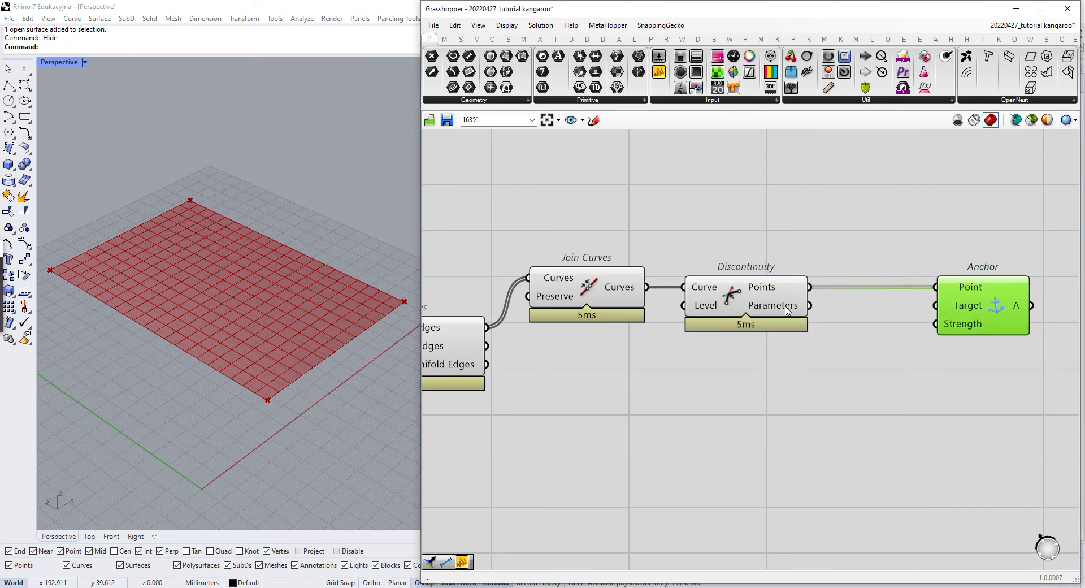
left_click(755, 311)
scroll(871, 281, "down", 3)
scroll(871, 281, "down", 1)
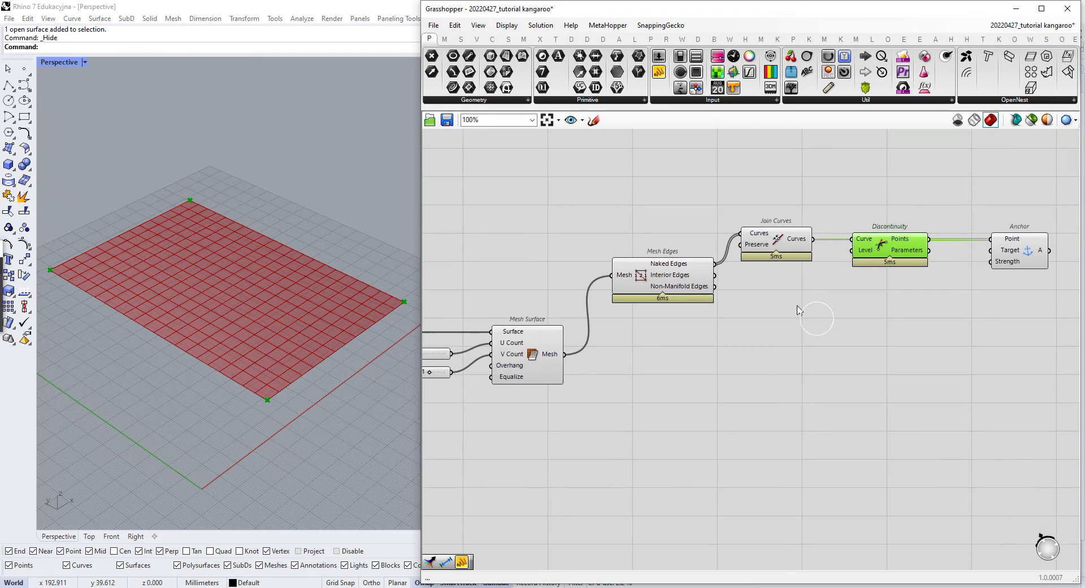
Step: Widen the Grasshopper window and shift the Rhino view so the mesh stays in sight
left_click_drag(422, 328, 338, 327)
right_click_drag(265, 341, 218, 343, "shift")
scroll(219, 342, "up", 1)
right_click_drag(591, 320, 666, 329)
scroll(706, 321, "up", 1)
left_click(846, 324)
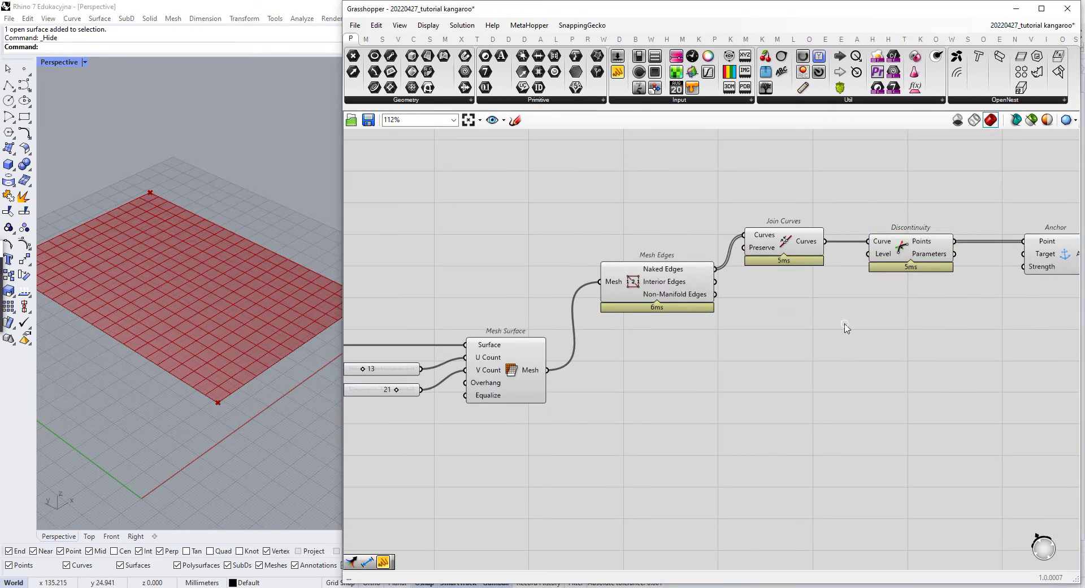
right_click_drag(846, 324, 805, 321)
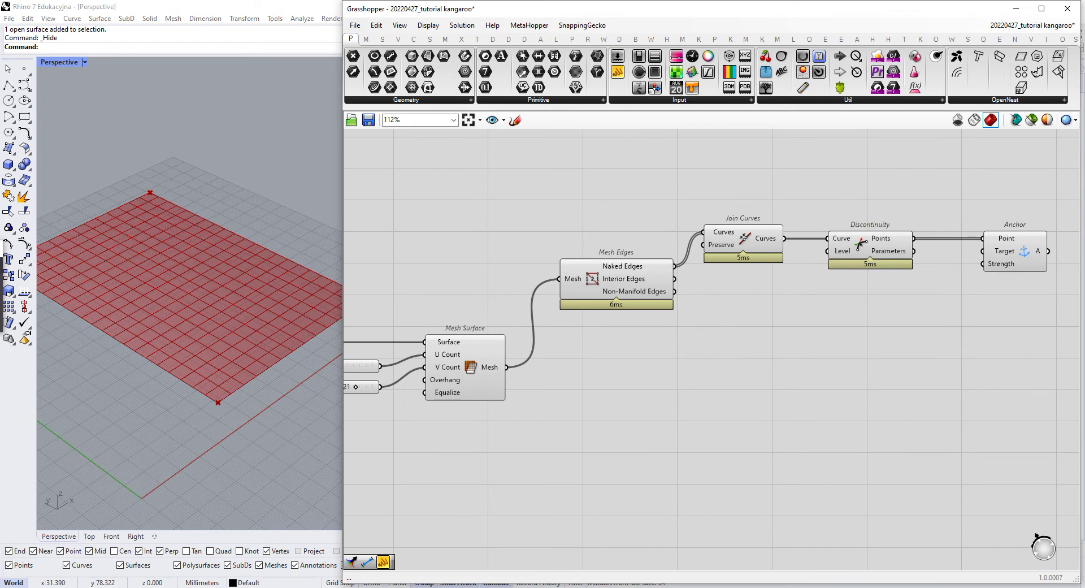
Step: Add a Merge component after Anchor and connect the Anchor output to its Data 1 input
scroll(745, 308, "up", 3)
right_click_drag(764, 270, 775, 295)
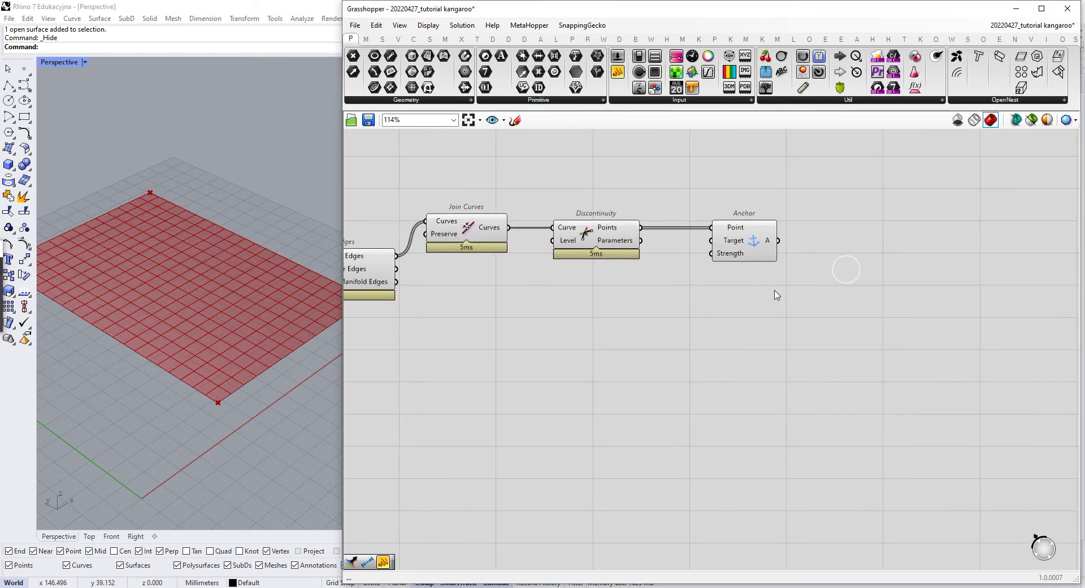
double_click(858, 303)
type("merge")
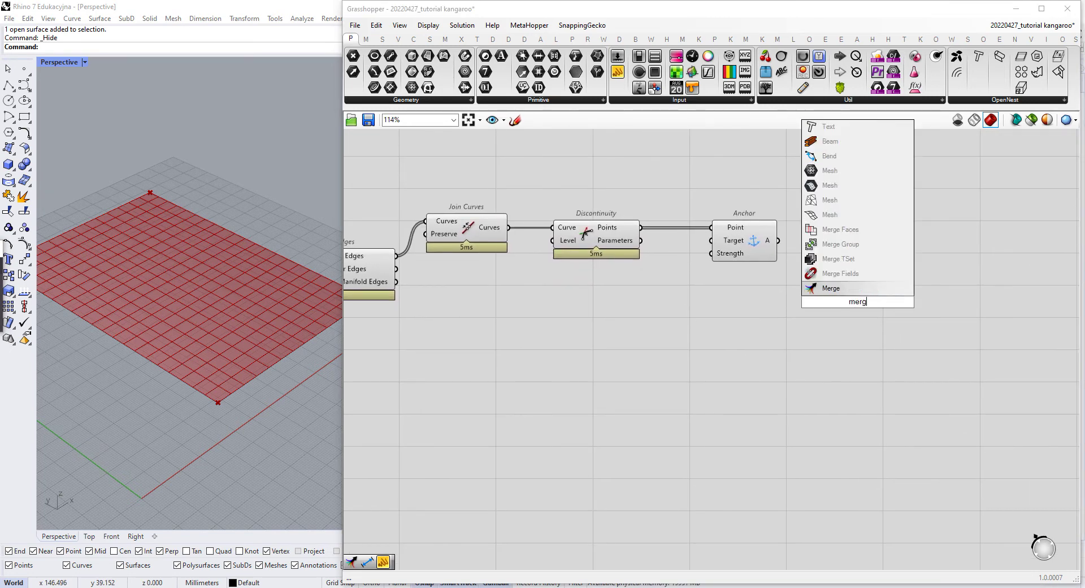
key("Return")
scroll(858, 297, "up", 3)
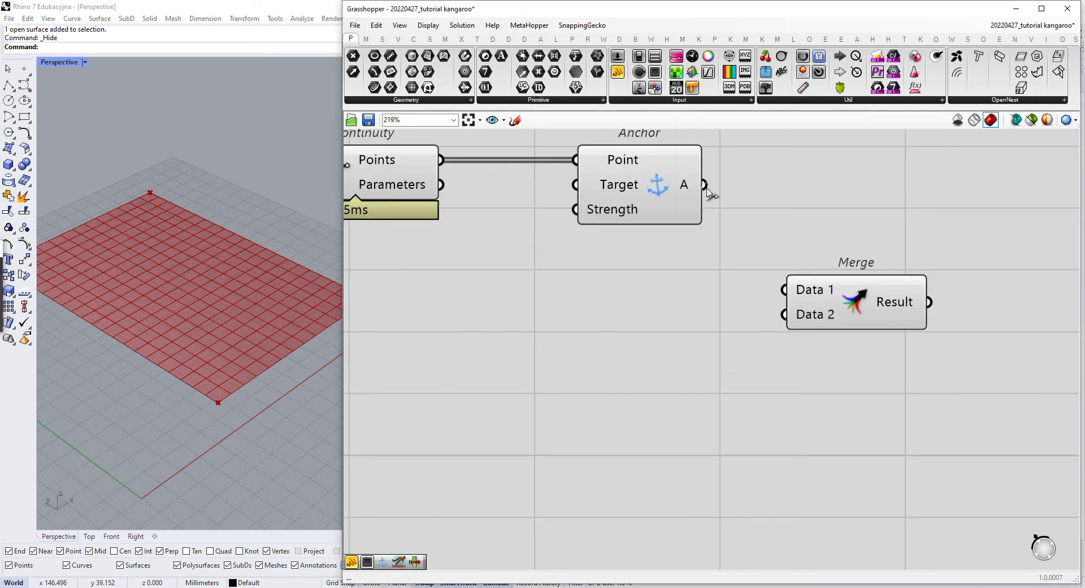
left_click_drag(705, 184, 785, 290)
scroll(913, 288, "down", 3)
scroll(912, 288, "down", 2)
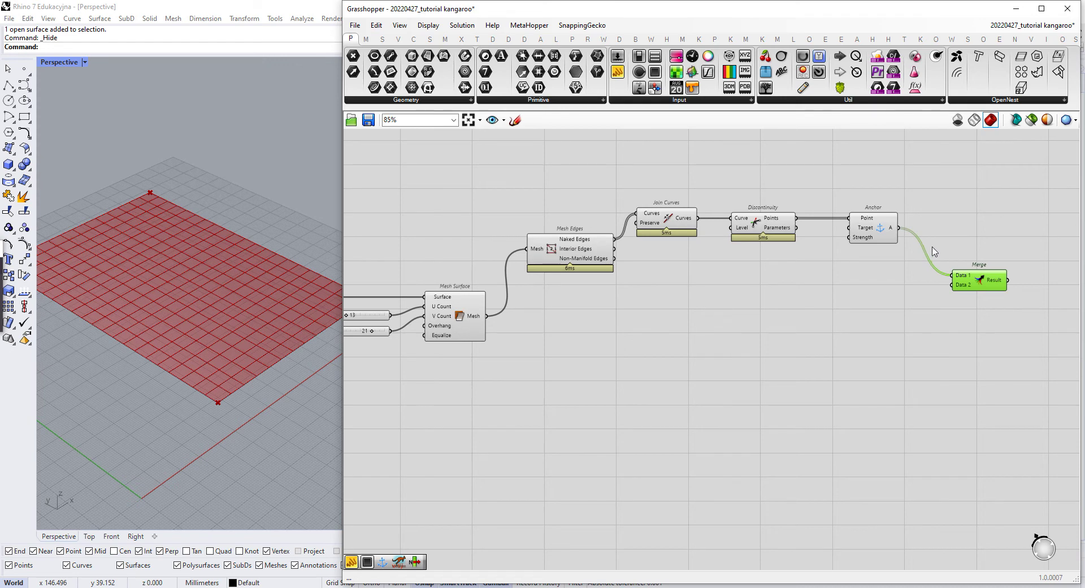
Step: Add a BouncySolver, wire the Merge result into GoalObjects and place the solver farther from Merge
right_click_drag(934, 251, 734, 274)
scroll(730, 347, "up", 4)
double_click(793, 349)
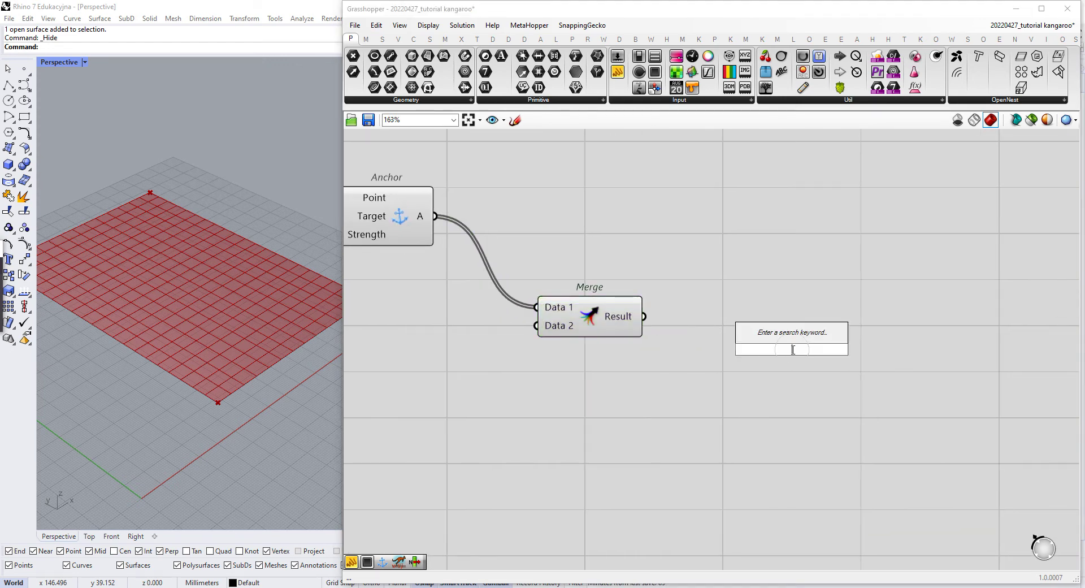
type("bounc")
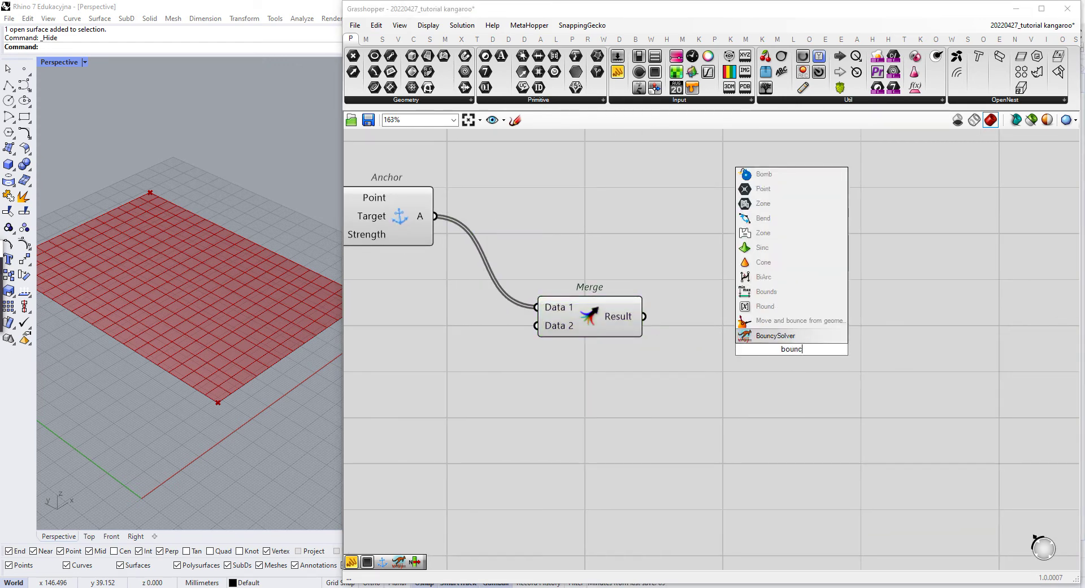
left_click(804, 337)
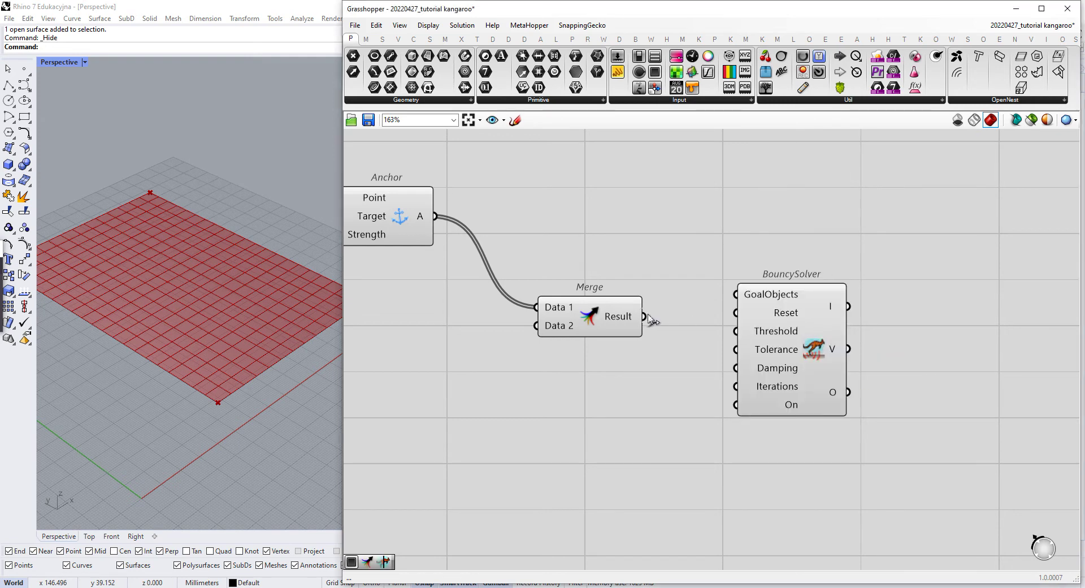
left_click_drag(644, 317, 735, 294)
left_click_drag(791, 362, 870, 384)
Step: Add a Button, wire it to the BouncySolver's Reset input and leave more space between them
double_click(740, 349)
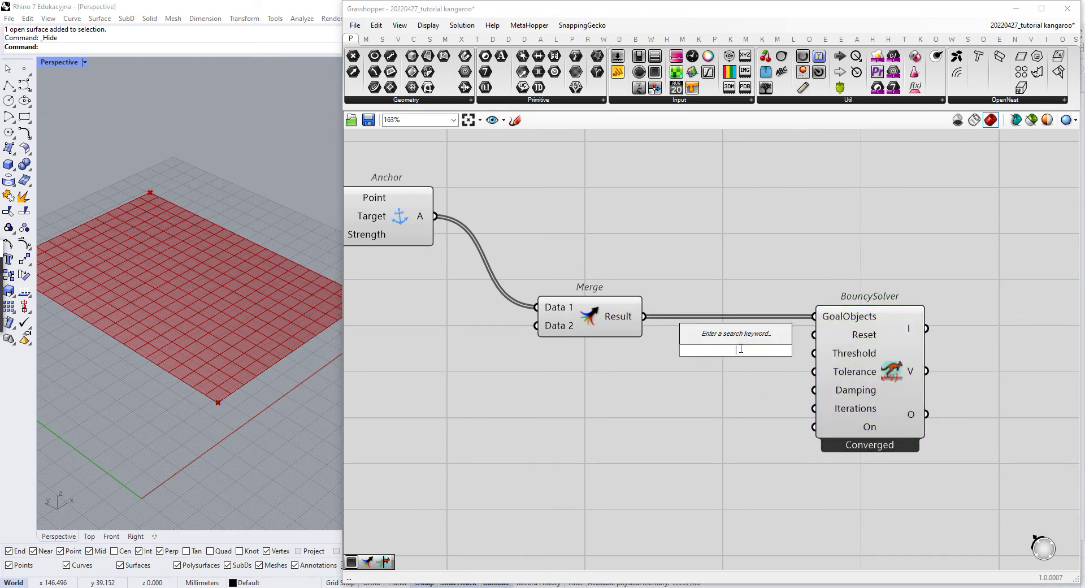
type("bu")
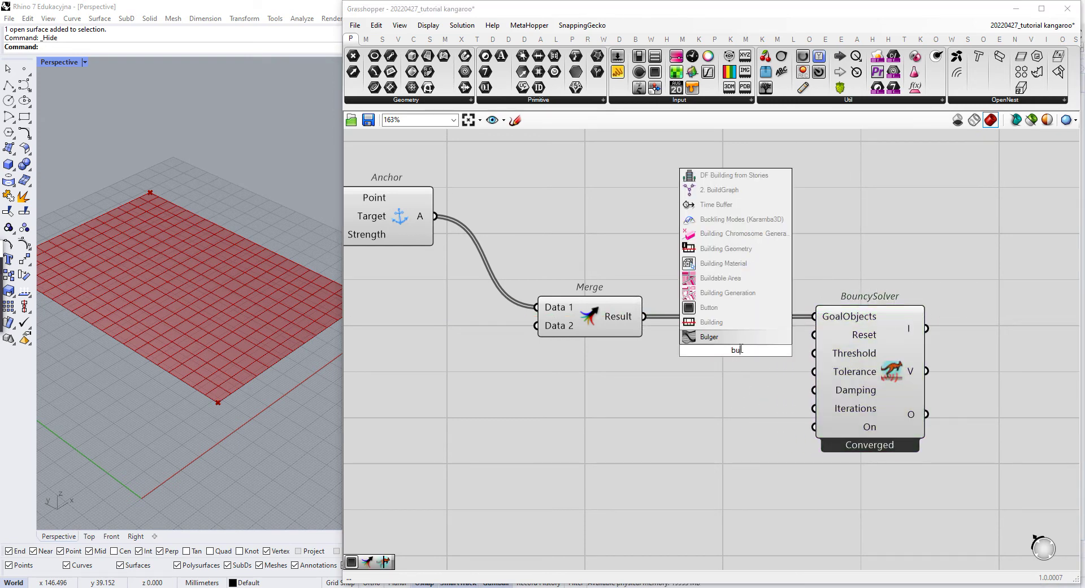
left_click(727, 314)
left_click_drag(785, 350, 865, 335)
left_click_drag(865, 334, 905, 336)
Step: Add a Boolean Toggle, connect it to the BouncySolver's On input and place it beneath the Button
double_click(755, 468)
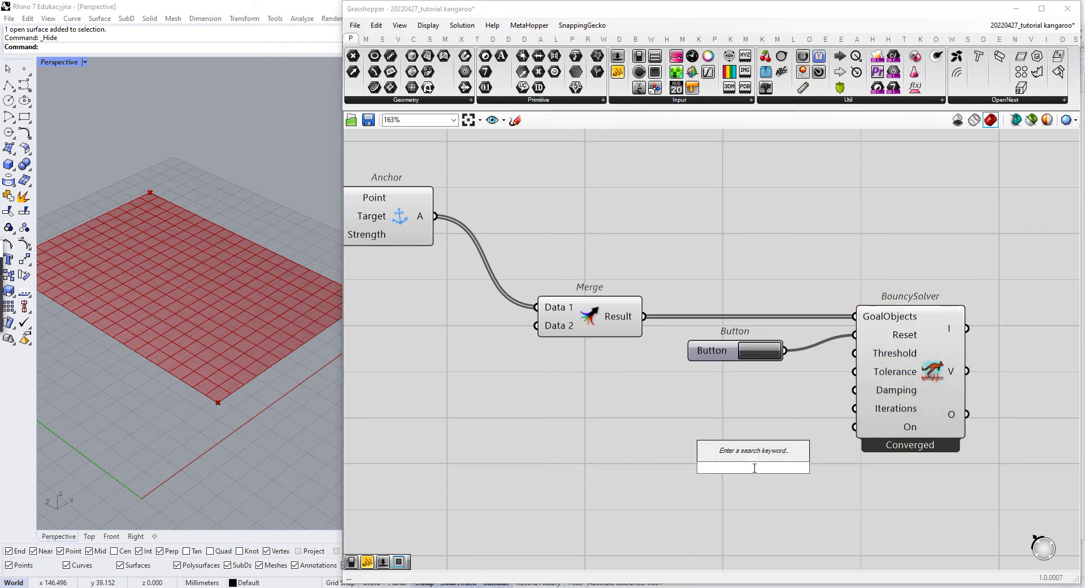
type("boo")
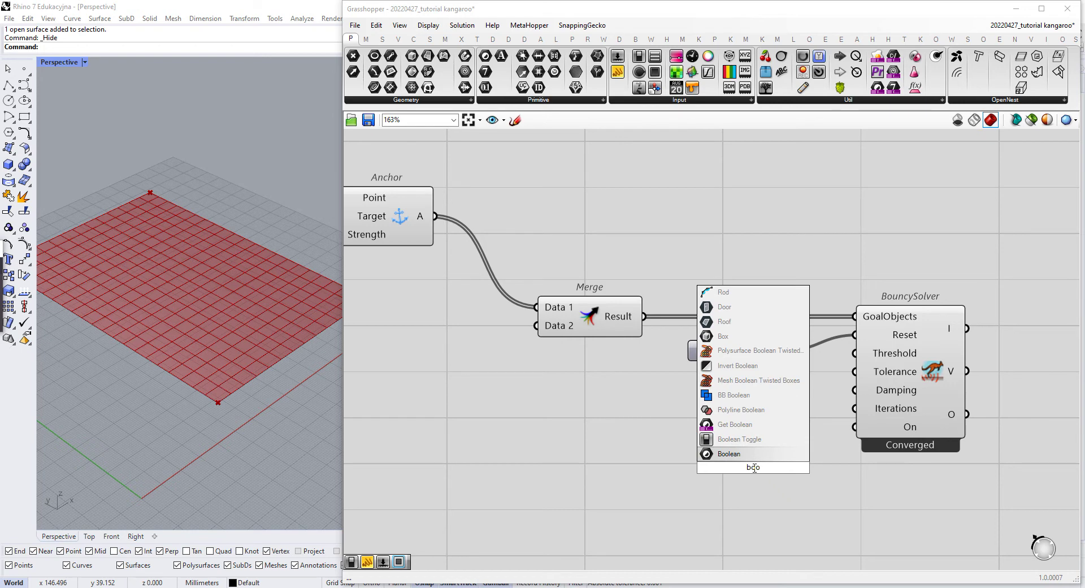
key("Up")
key("Return")
left_click_drag(823, 467, 857, 428)
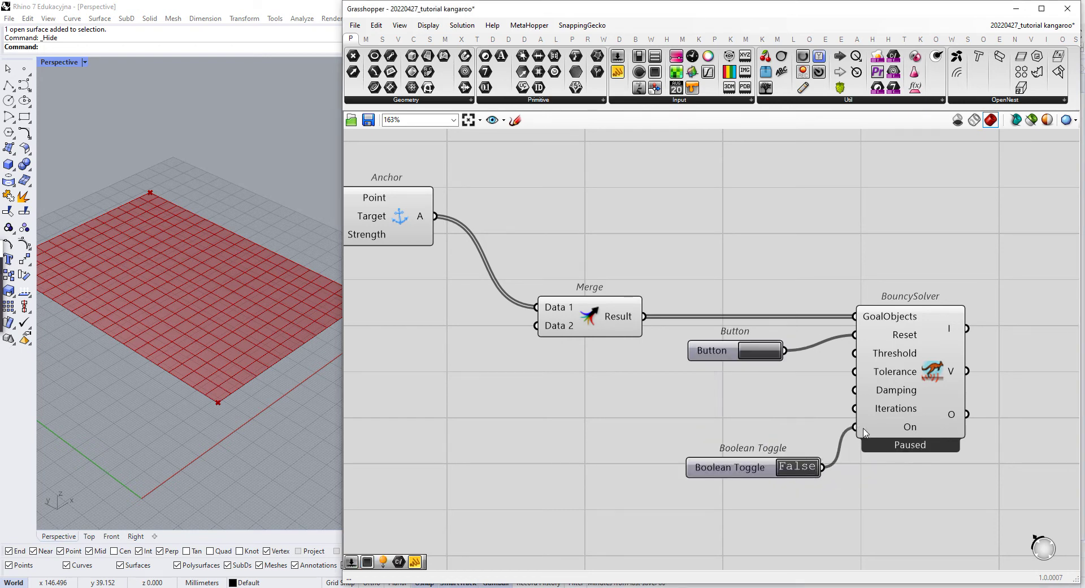
left_click_drag(742, 474, 731, 444)
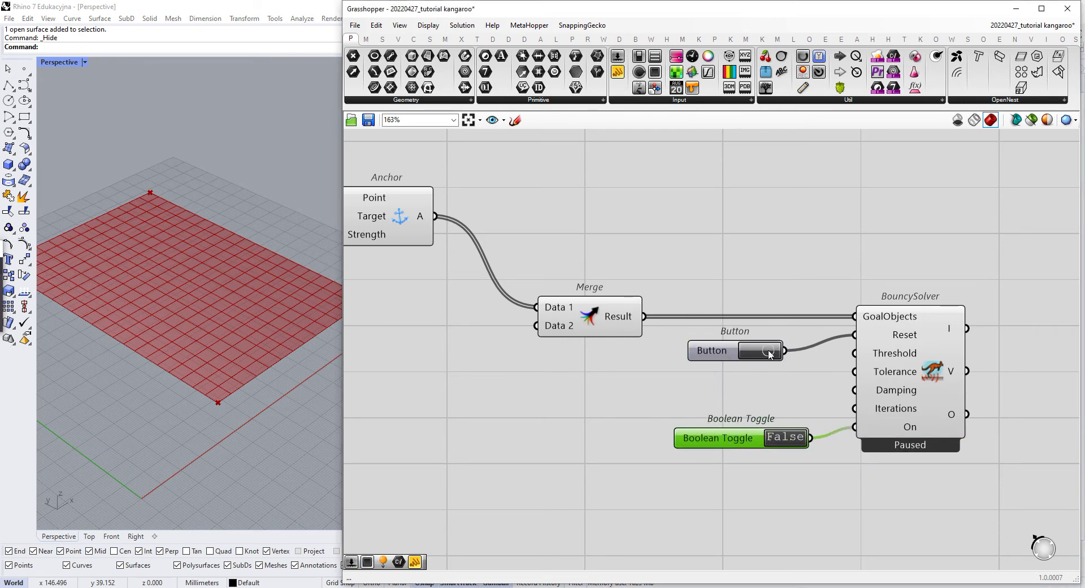
Step: Test the solver on the mesh by switching the Boolean Toggle to True and back to False
double_click(796, 440)
scroll(266, 330, "down", 3)
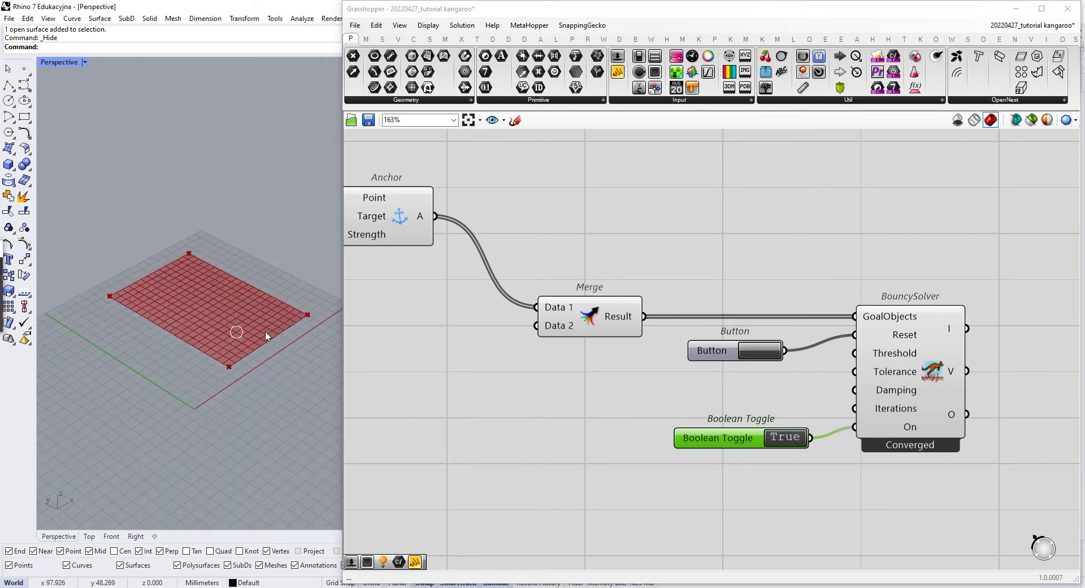
scroll(851, 335, "down", 3)
scroll(851, 335, "down", 1)
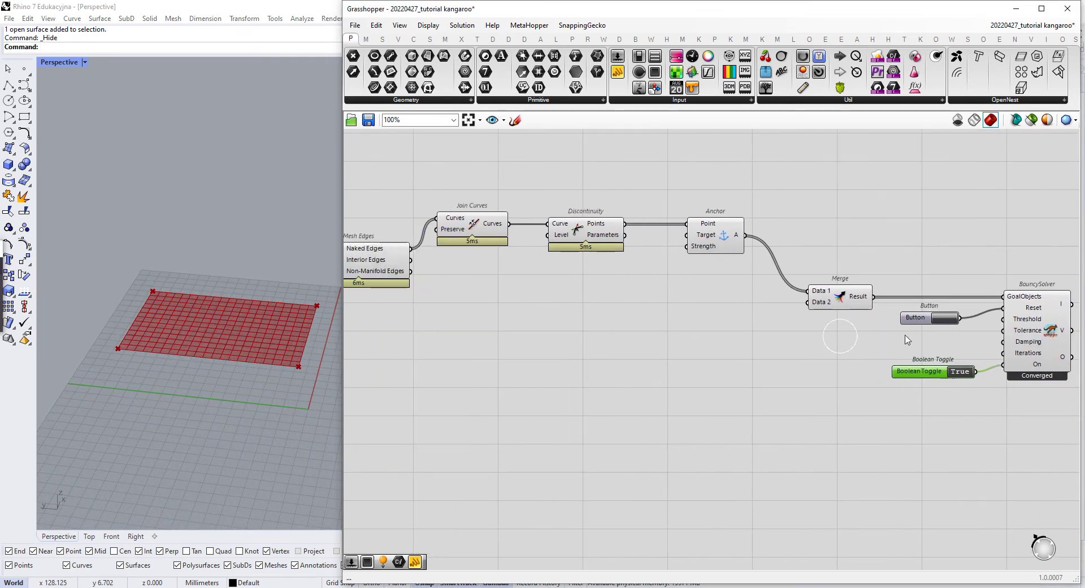
double_click(934, 362)
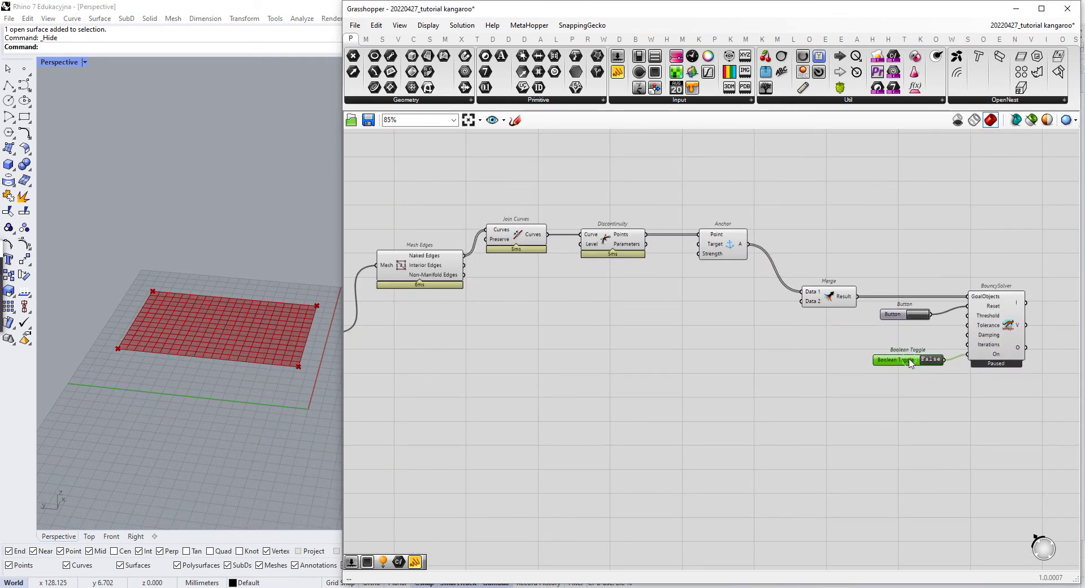
Step: Move the Boolean Toggle and the Button closer to the BouncySolver inputs
left_click_drag(910, 363, 917, 357)
left_click_drag(900, 316, 908, 314)
left_click_drag(1043, 244, 802, 387)
left_click(797, 391)
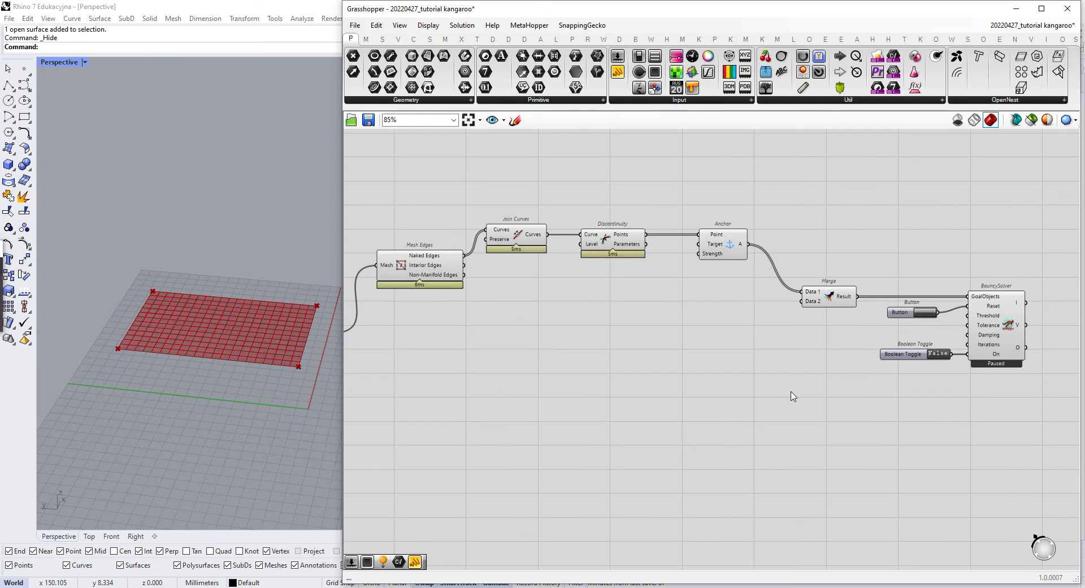
left_click(815, 297)
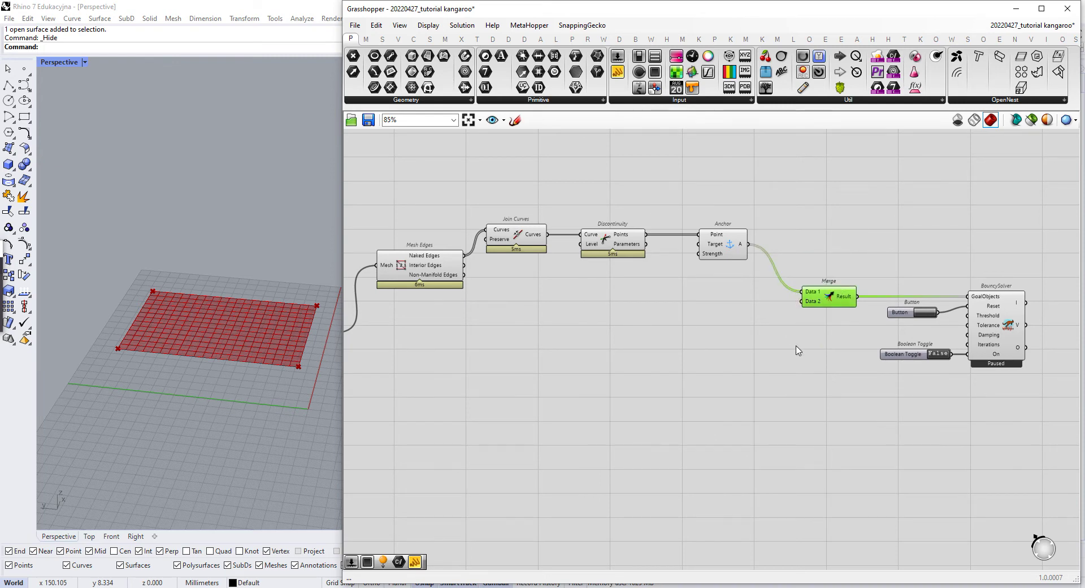
left_click(627, 379)
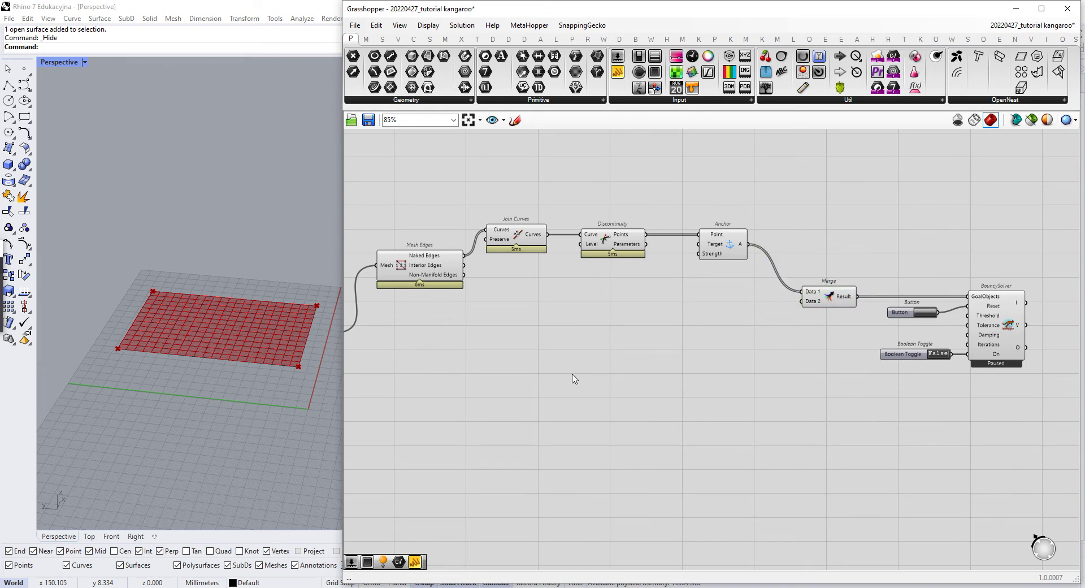
Step: Add a Deconstruct Mesh component below Mesh Edges and feed it the Mesh Surface output
right_click_drag(492, 373, 706, 336)
scroll(578, 313, "up", 3)
left_click(516, 291)
left_click(626, 340)
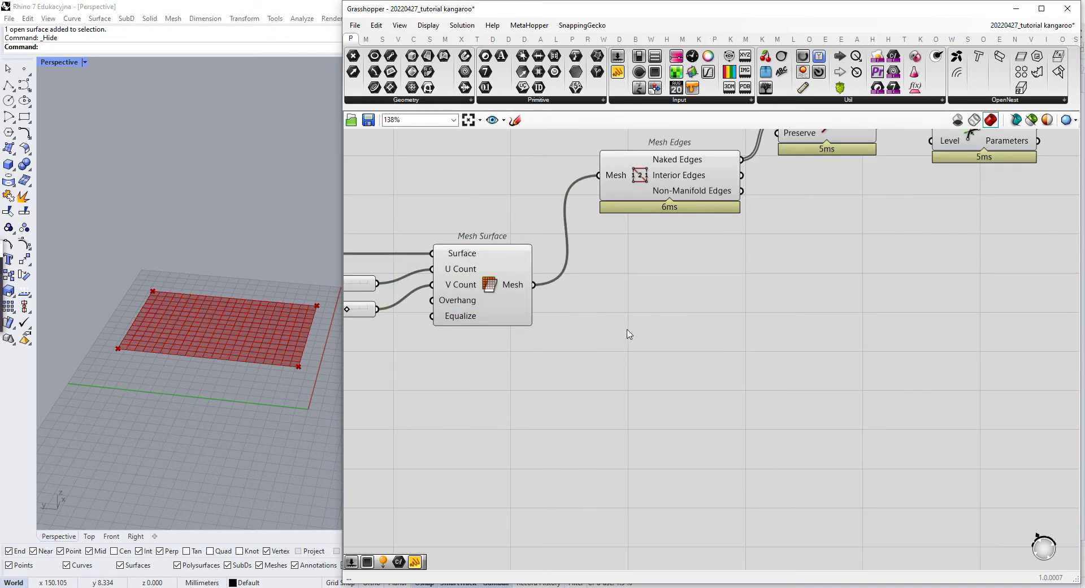
double_click(707, 307)
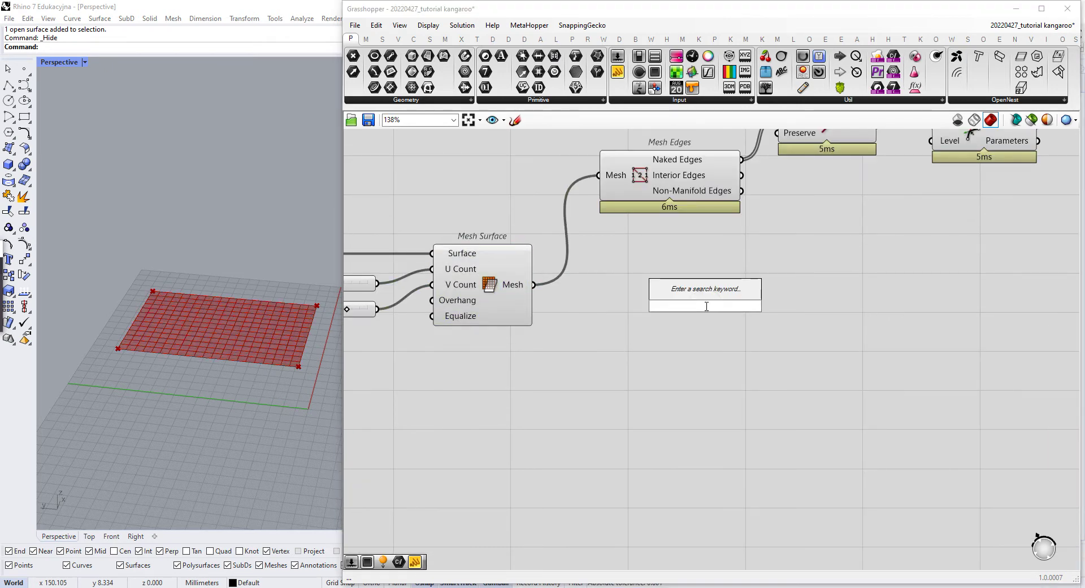
type("deconstruc")
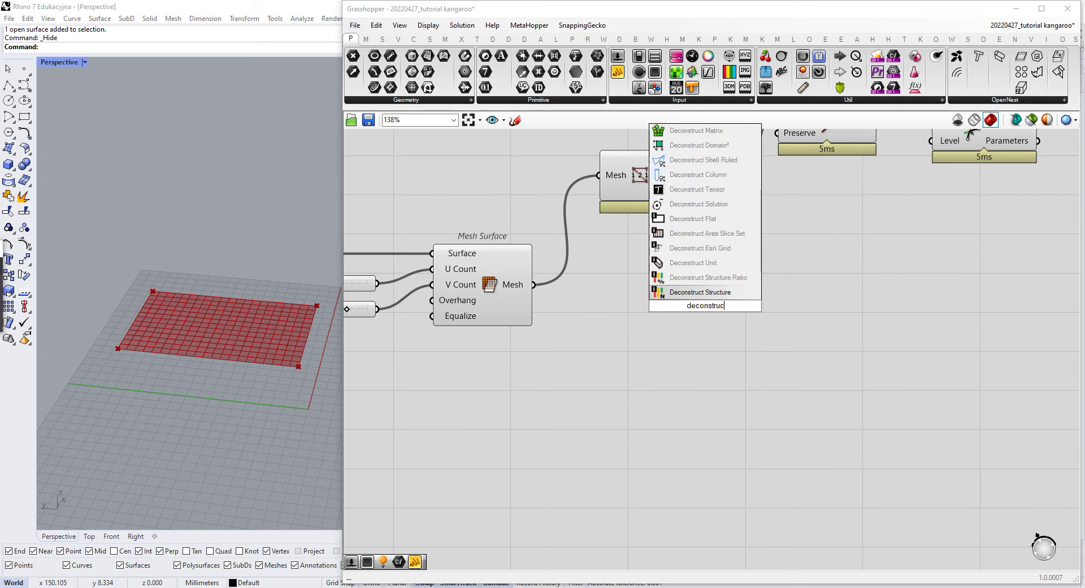
type("t me")
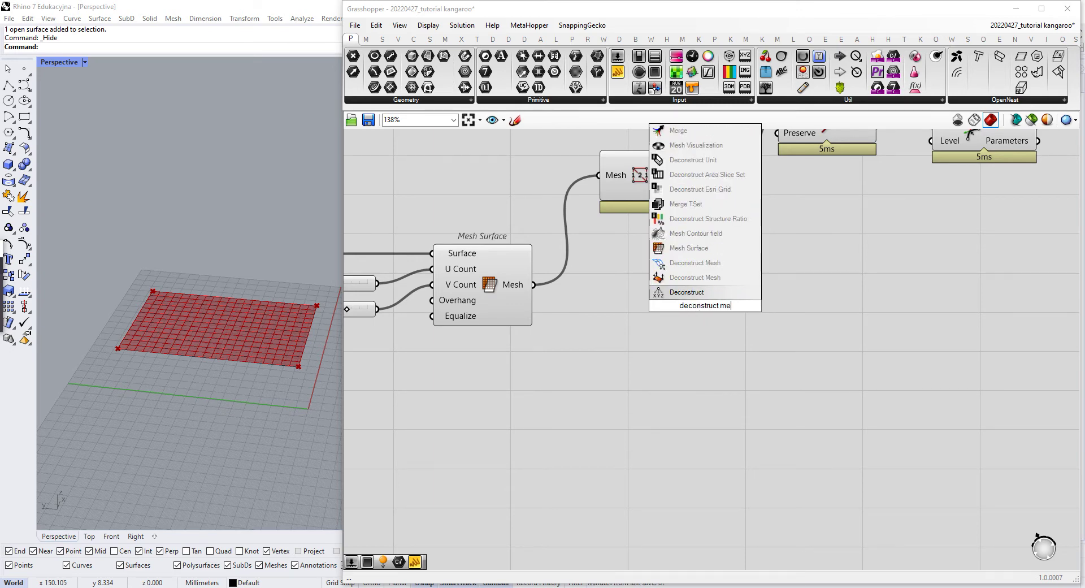
key("Return")
left_click_drag(533, 284, 673, 287)
left_click(774, 316)
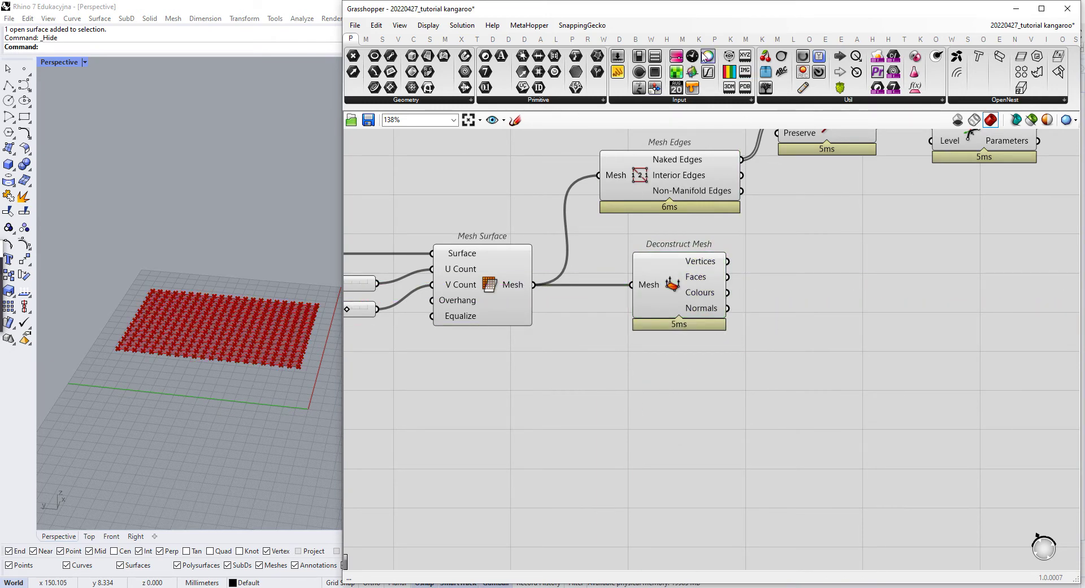
Step: Place Kangaroo's NakedVertices component below Deconstruct Mesh and inspect its outputs
left_click(732, 41)
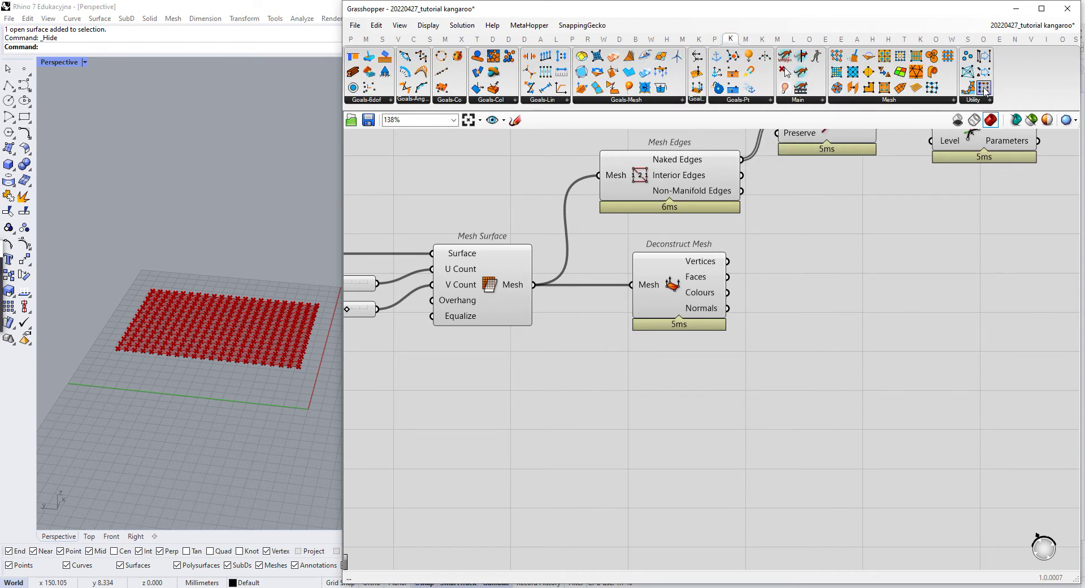
left_click(981, 99)
left_click(890, 100)
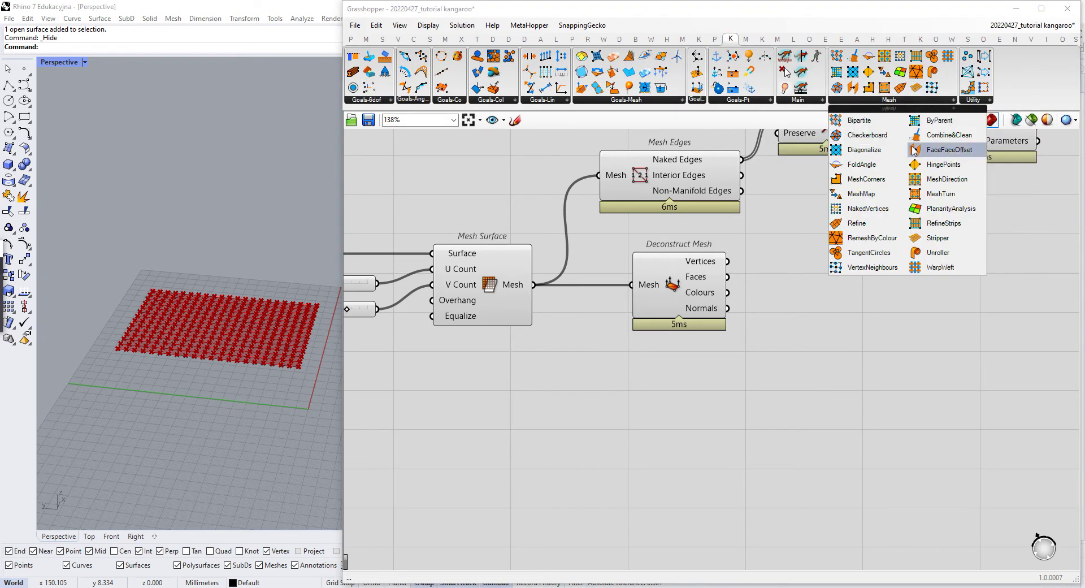
left_click_drag(857, 223, 735, 368)
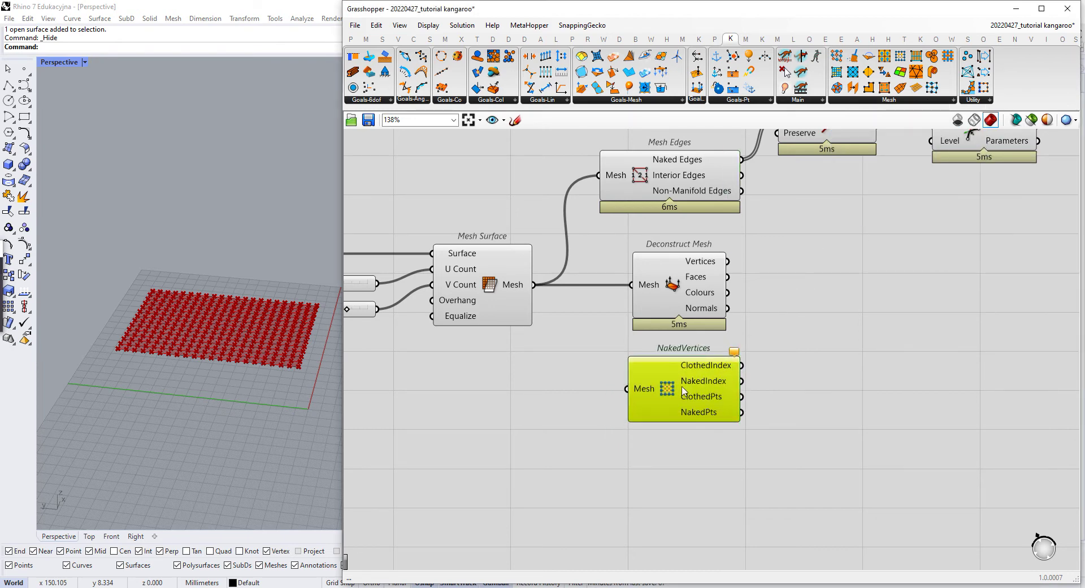
scroll(726, 424, "up", 3)
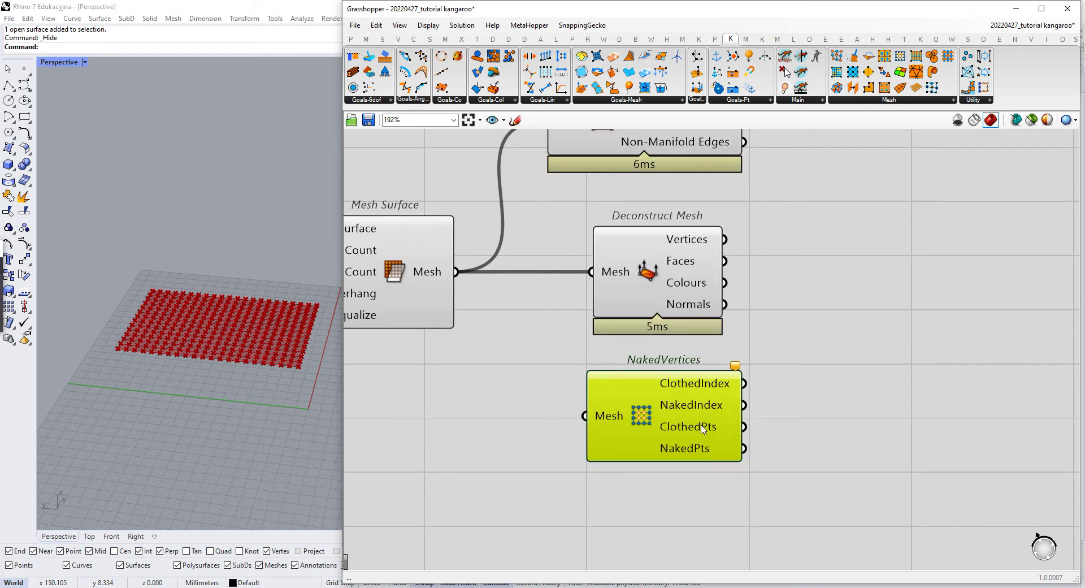
scroll(704, 430, "down", 1)
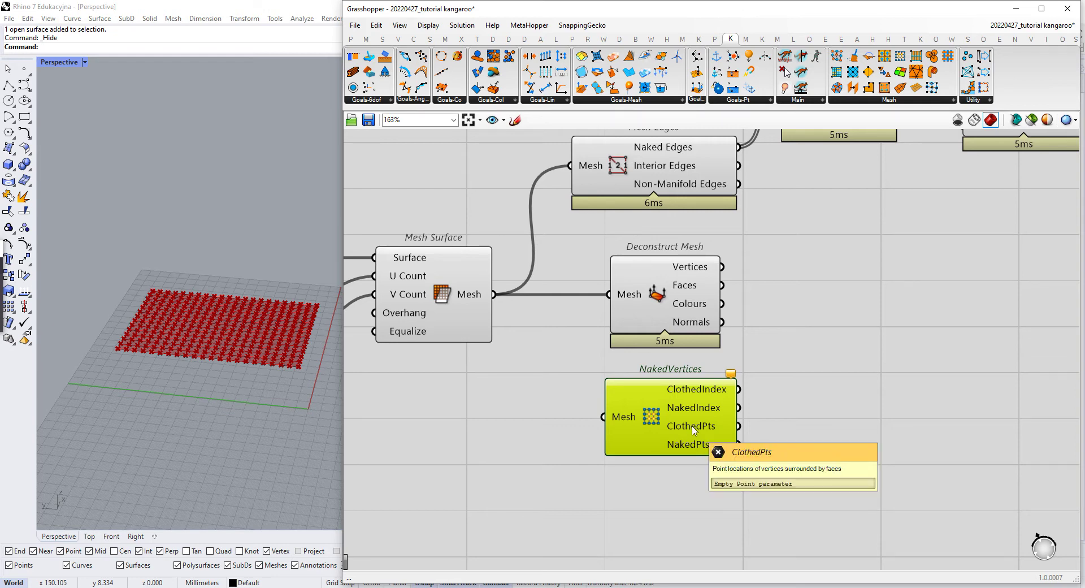
Step: Move NakedVertices further below Deconstruct Mesh and inspect the Vertices output of Deconstruct Mesh
scroll(694, 431, "down", 3)
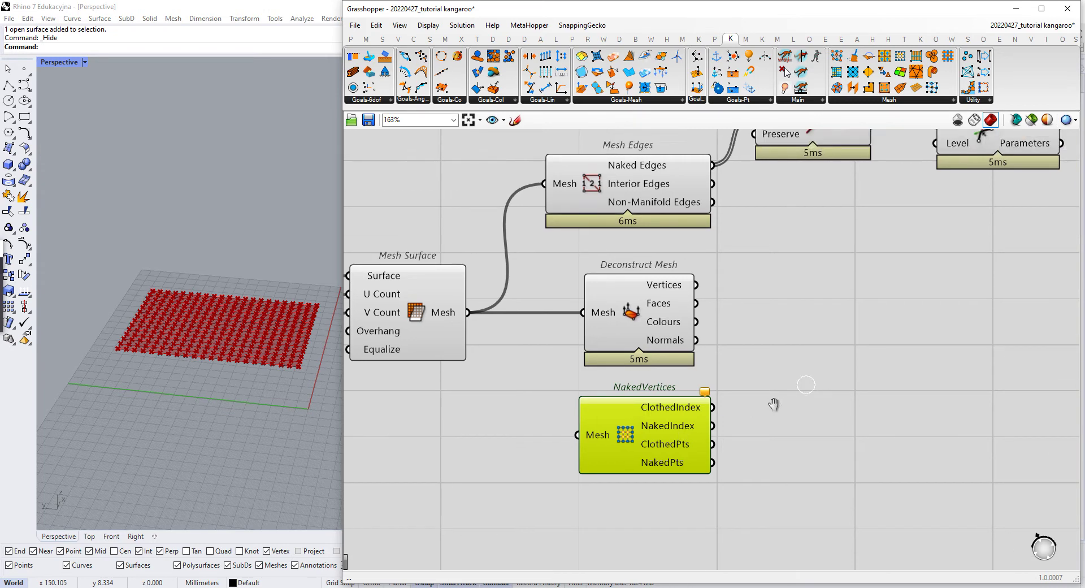
left_click_drag(690, 434, 691, 437)
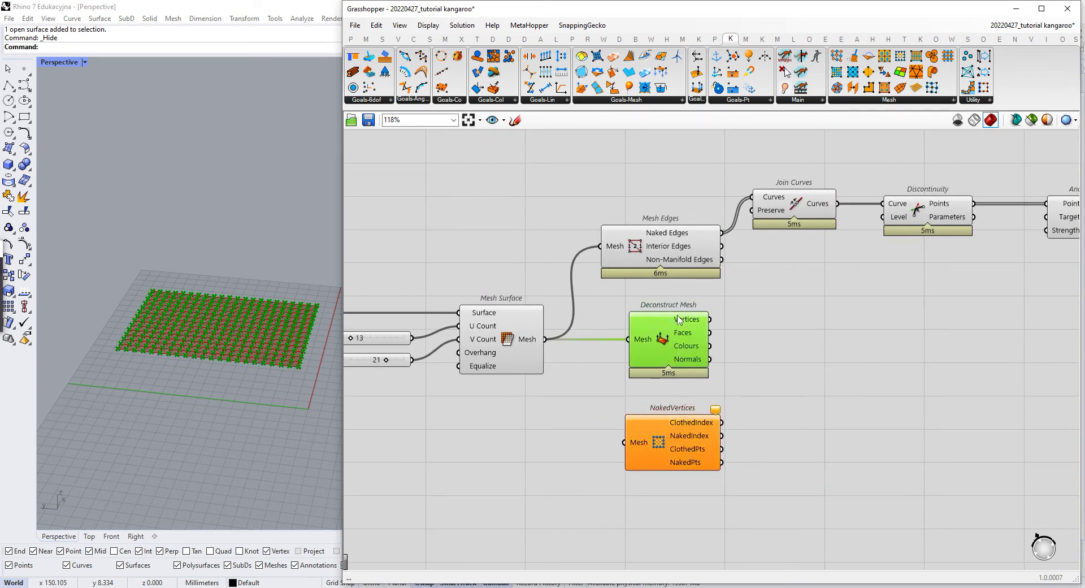
scroll(737, 381, "up", 3)
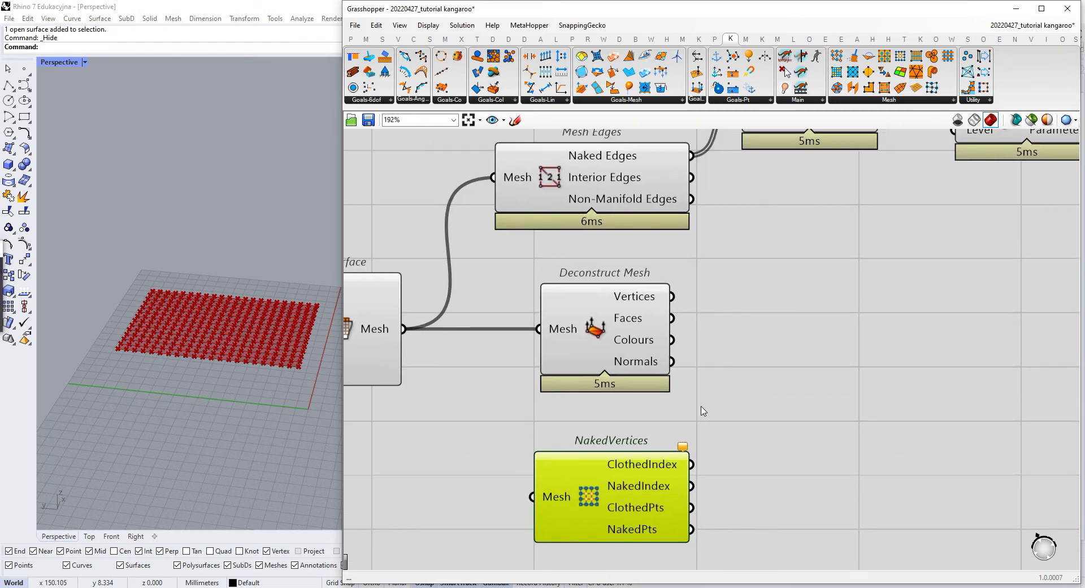
left_click(839, 299)
left_click(733, 242)
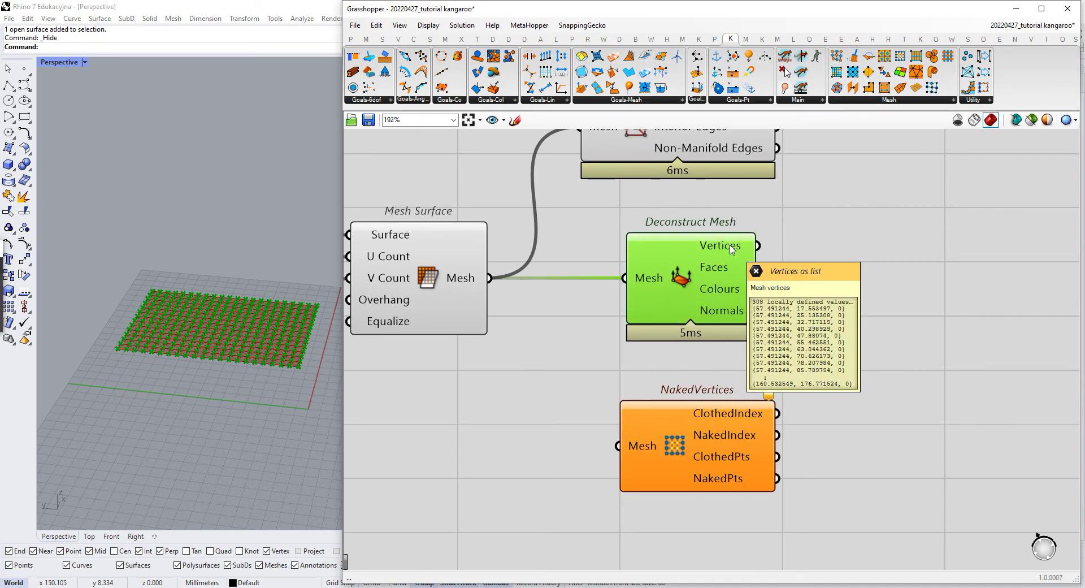
scroll(734, 248, "down", 3)
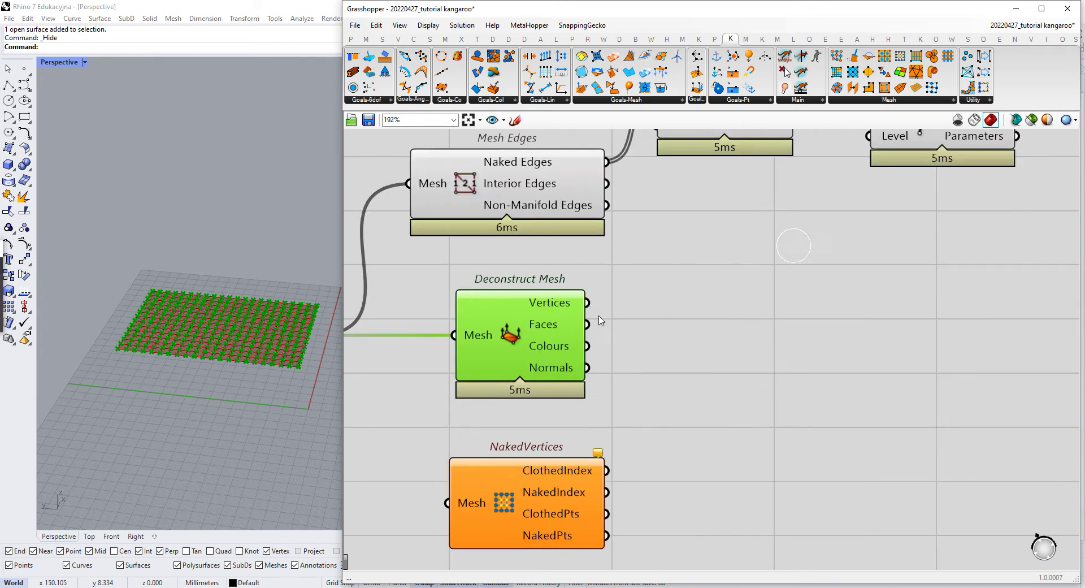
Step: Add a Load goal, feed its Point input from Deconstruct Mesh's Vertices, and move it further along towards the Merge component
double_click(680, 355)
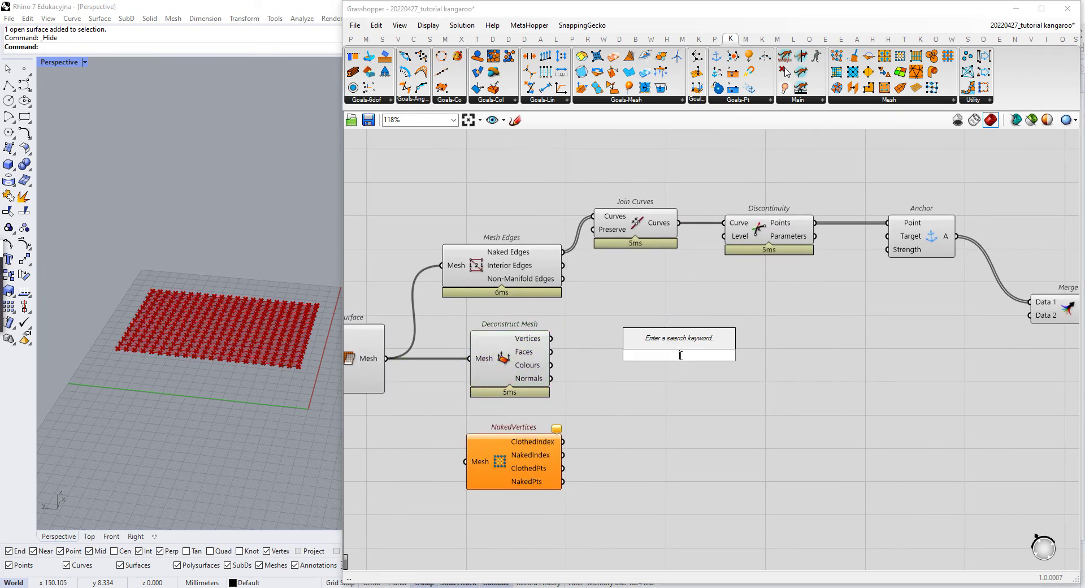
type("load")
key("Return")
scroll(638, 362, "up", 1)
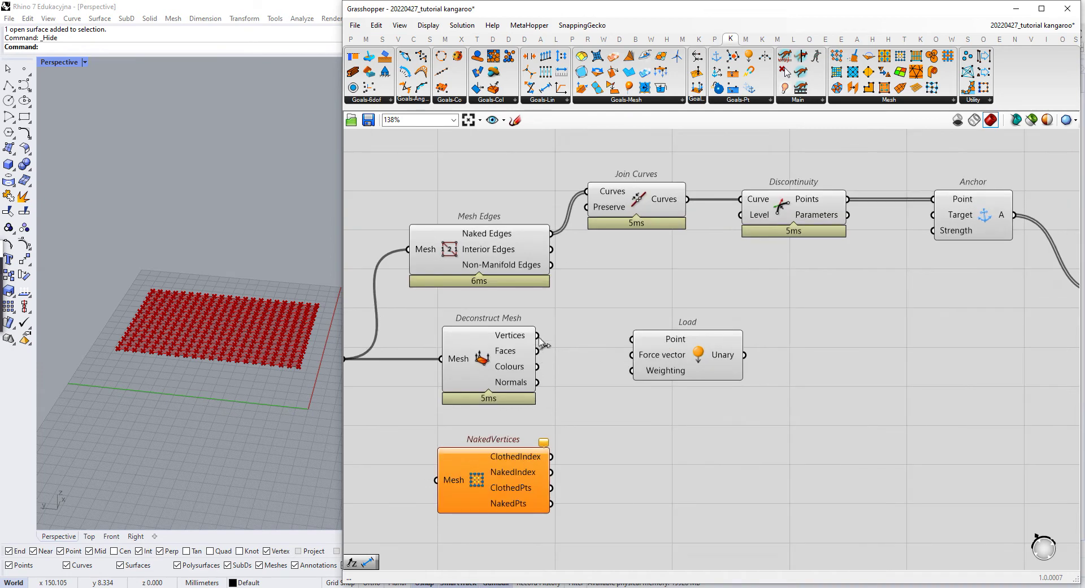
left_click_drag(539, 337, 638, 339)
left_click_drag(685, 348, 972, 352)
Step: Add a Unit Z vector, connect it to Load's Force vector input, and place it beside the Load component
scroll(658, 364, "up", 3)
double_click(593, 369)
type("z")
key("Return")
left_click_drag(621, 360, 951, 342)
left_click_drag(711, 372, 789, 378)
double_click(633, 381)
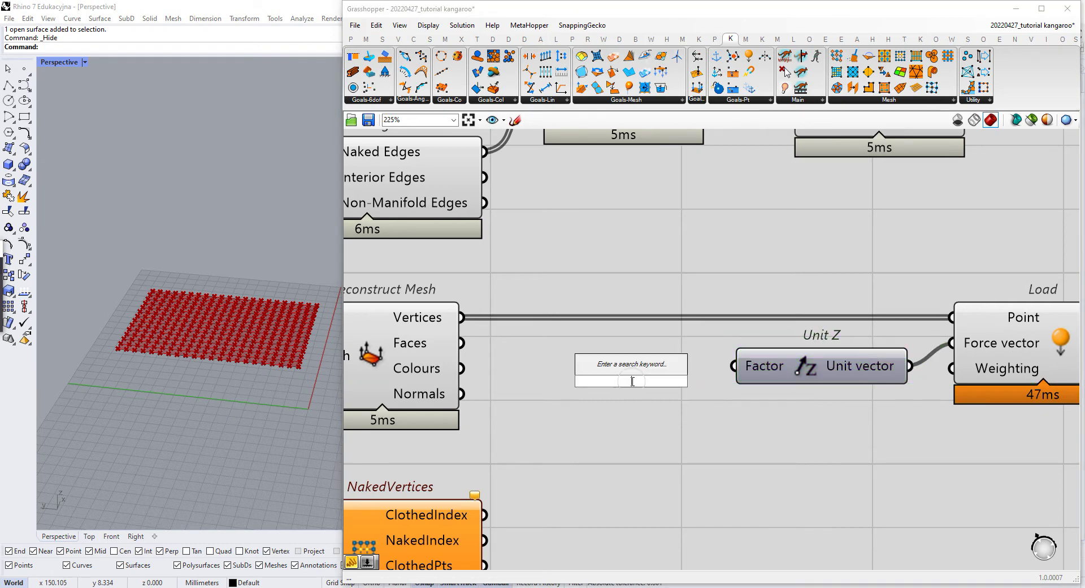
type("//10")
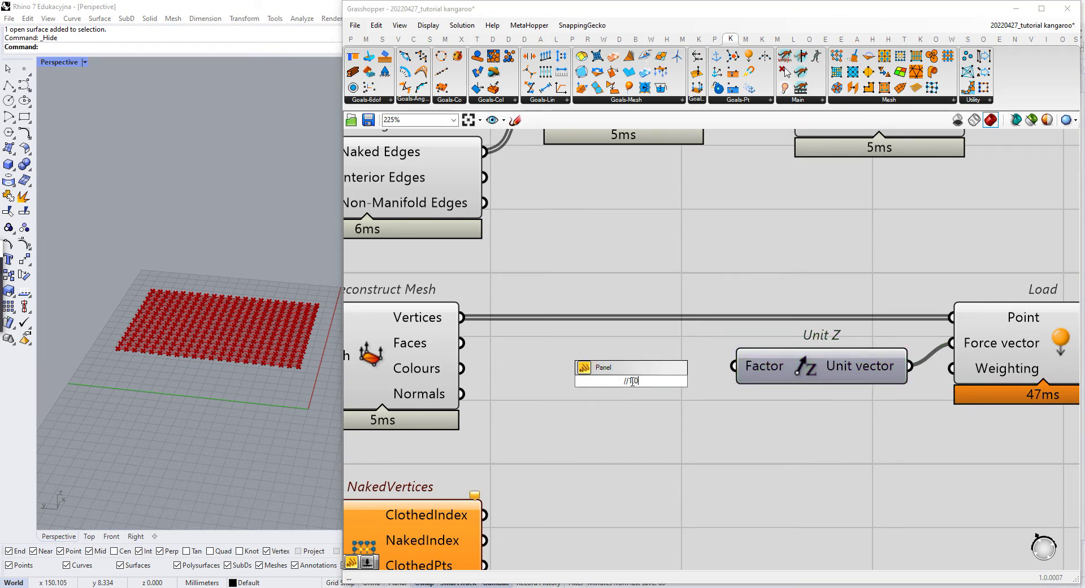
key("Return")
Step: Move Unit Z further away from Load and connect Load's Unary output to the second data input of Merge
left_click_drag(771, 366, 696, 364)
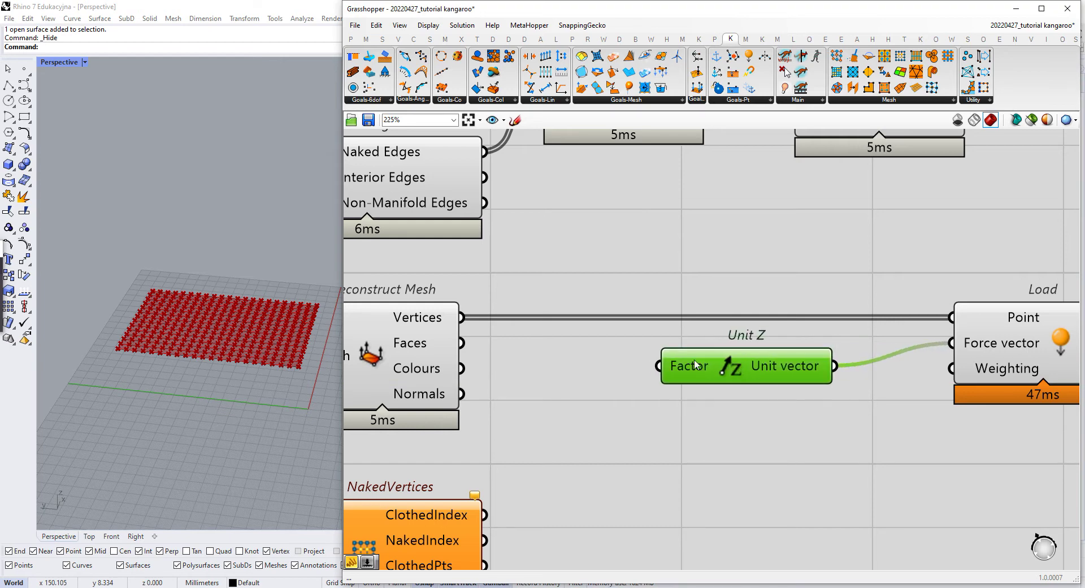
scroll(704, 370, "down", 3)
left_click(841, 328)
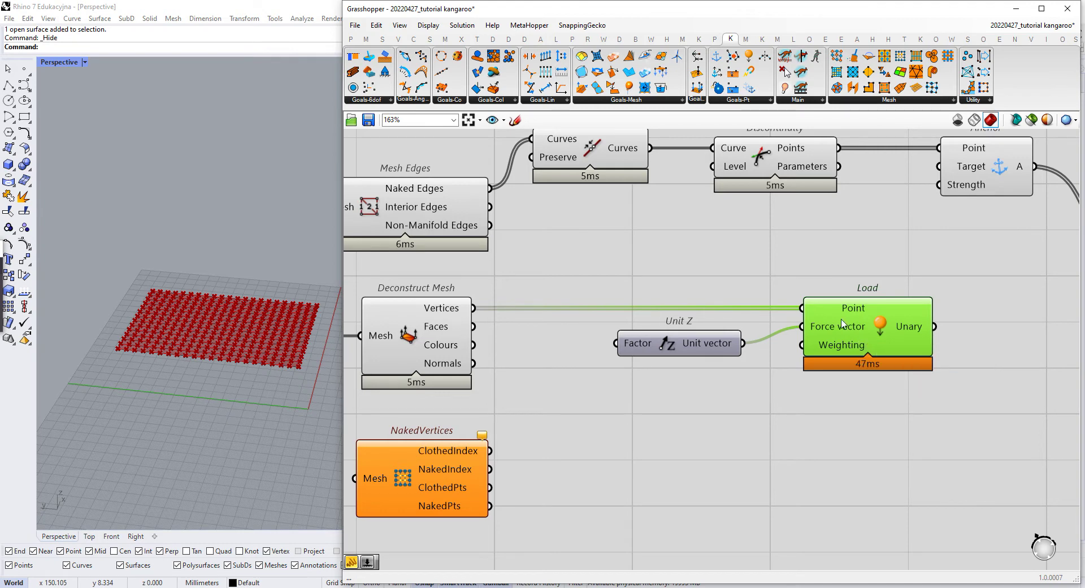
scroll(774, 397, "down", 2)
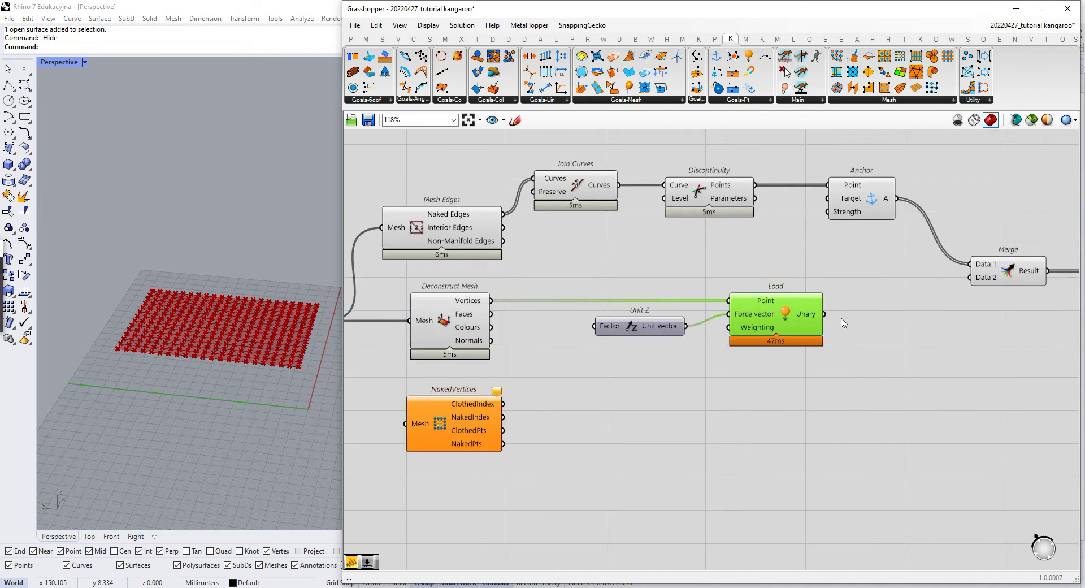
left_click_drag(825, 314, 971, 277)
right_click_drag(971, 277, 808, 287)
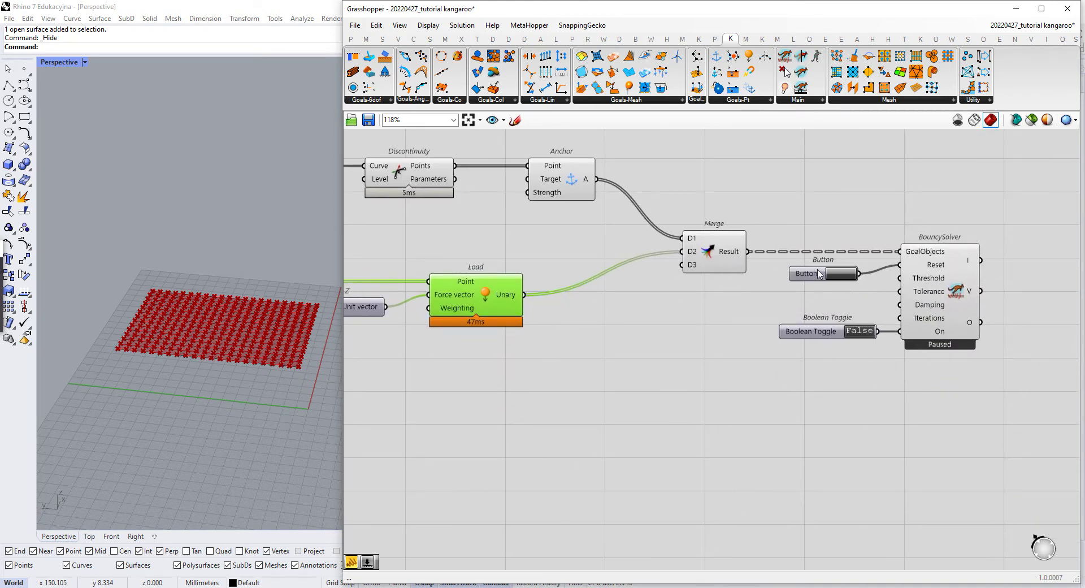
Step: Run the BouncySolver by setting its Boolean Toggle to True, reset it, and view the mesh in the perspective viewport
left_click(858, 330)
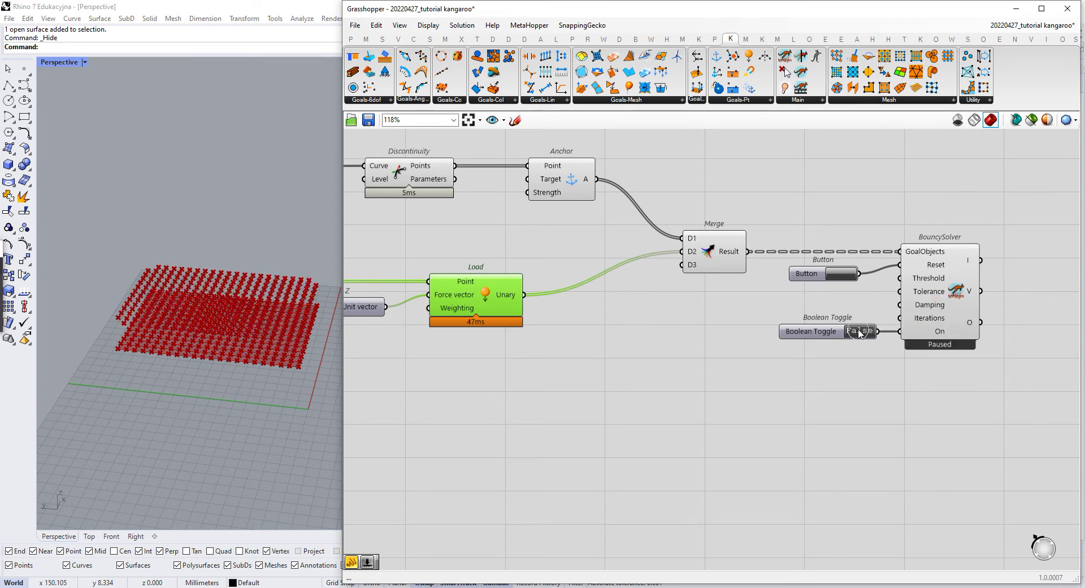
left_click(840, 274)
scroll(244, 371, "down", 8)
right_click_drag(244, 372, 232, 332)
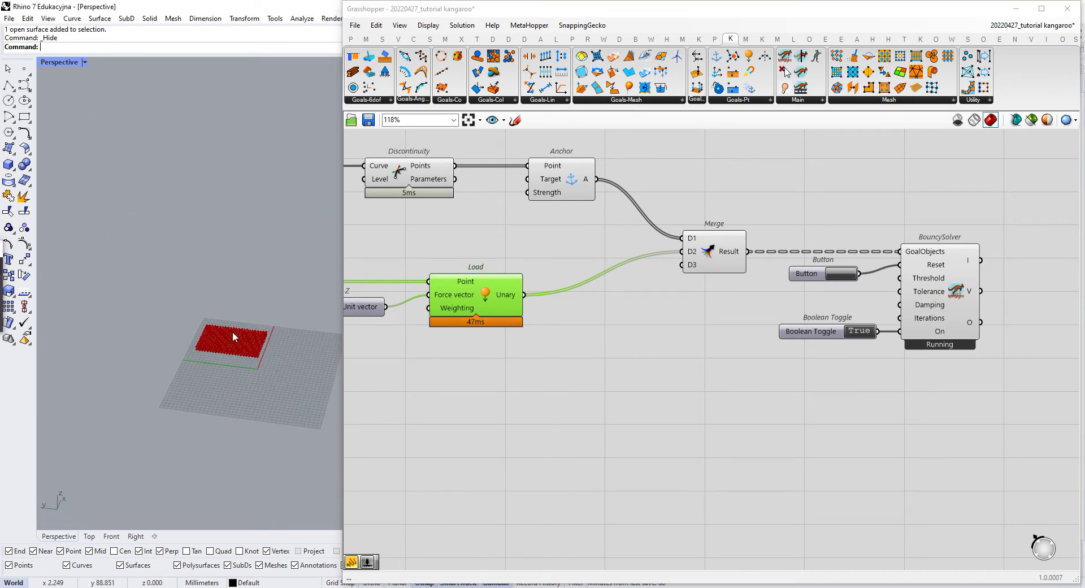
scroll(232, 332, "up", 8)
scroll(236, 378, "down", 2)
Step: Reset the running BouncySolver repeatedly to watch how the loaded points move
left_click(841, 273)
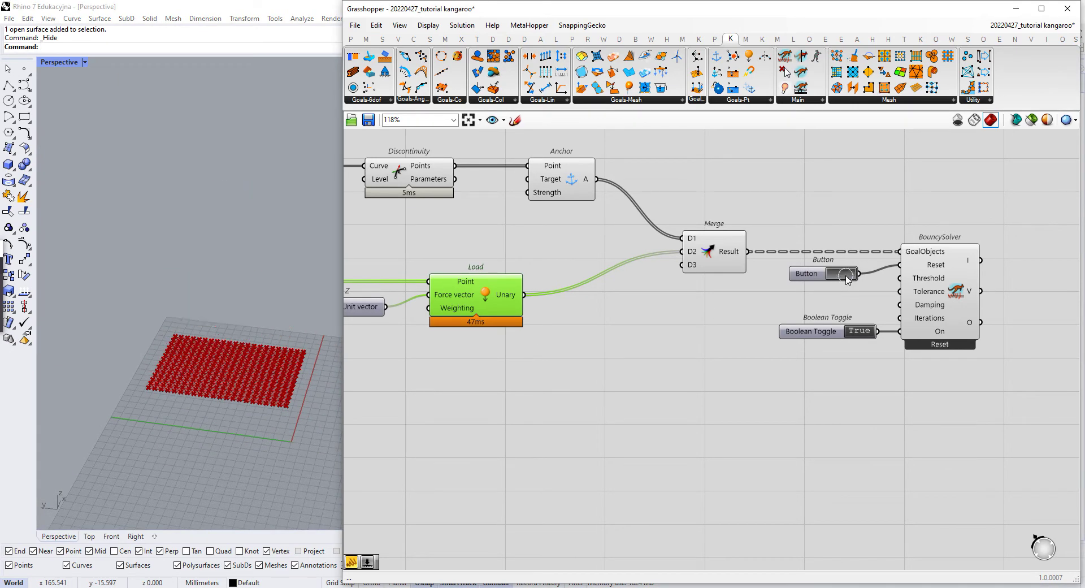
left_click(842, 274)
left_click(823, 273)
left_click(838, 272)
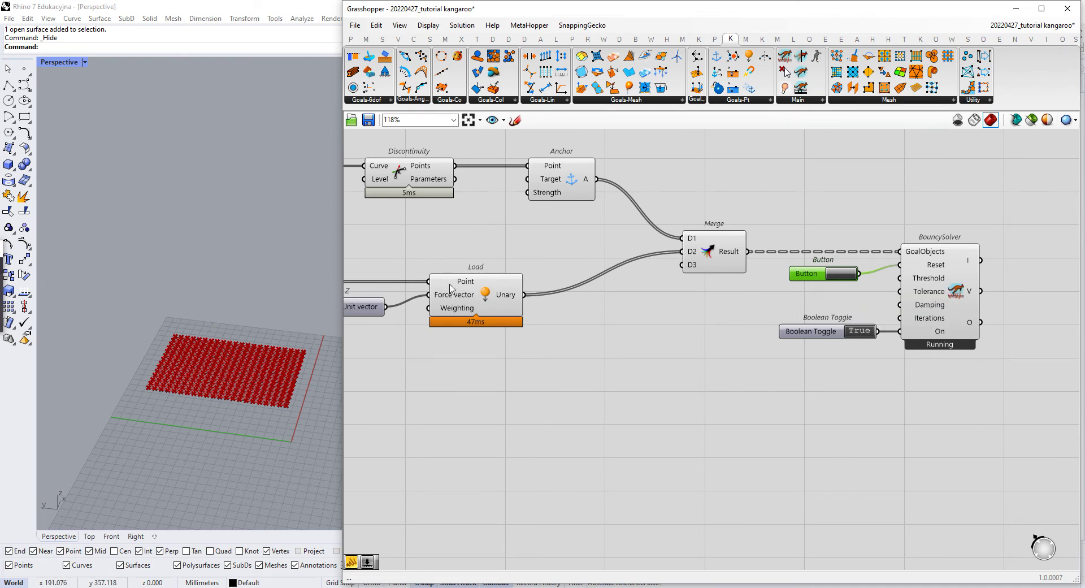
Step: Widen the canvas window to show the whole definition and pause the solver by setting the Boolean Toggle to False
scroll(838, 275, "down", 3)
right_click_drag(626, 283, 686, 298)
scroll(491, 295, "up", 1)
left_click_drag(343, 278, 52, 277)
right_click_drag(370, 279, 378, 279)
scroll(377, 279, "up", 3)
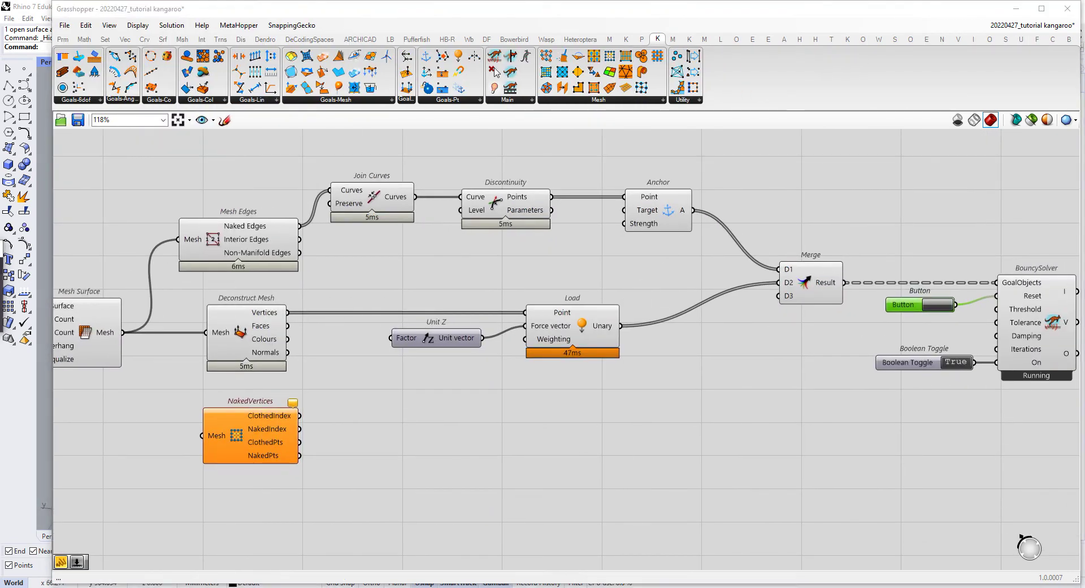
left_click(956, 362)
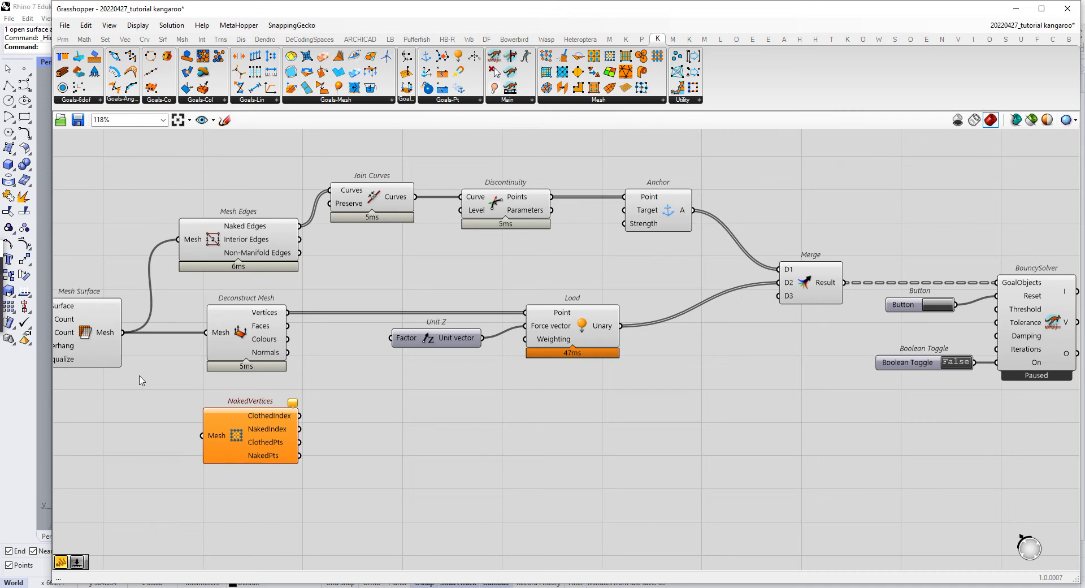
Step: Narrow the canvas window to uncover the viewport and examine the mesh up close
left_click_drag(54, 401, 343, 390)
scroll(216, 391, "up", 3)
right_click_drag(216, 392, 212, 399)
scroll(212, 399, "down", 2)
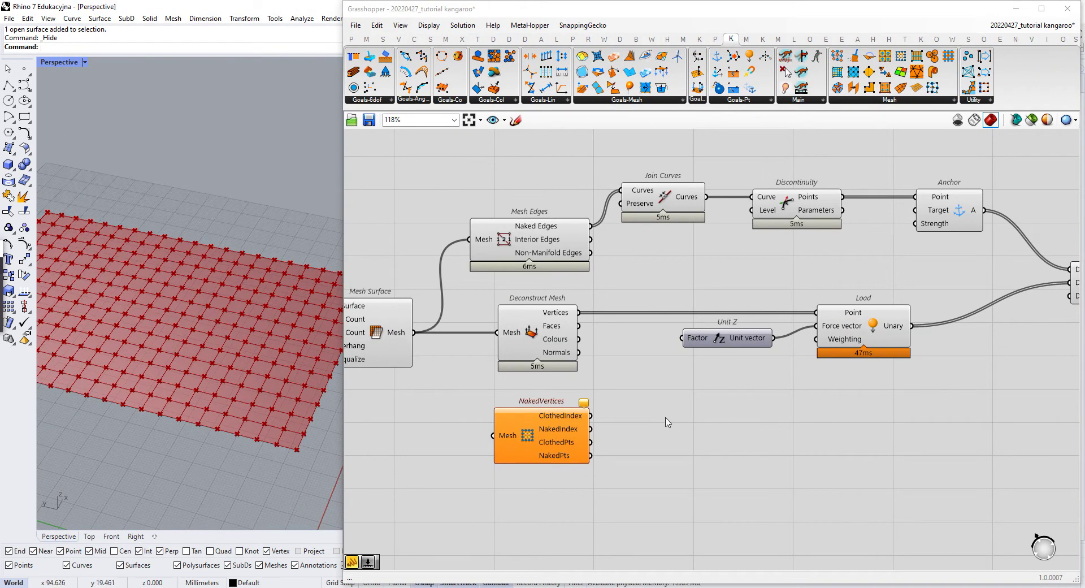
Step: Shift NakedVertices slightly lower and inspect the Naked Edges output of Mesh Edges
right_click_drag(666, 421, 573, 354)
scroll(573, 353, "down", 1)
left_click_drag(447, 360, 446, 374)
scroll(448, 378, "up", 4)
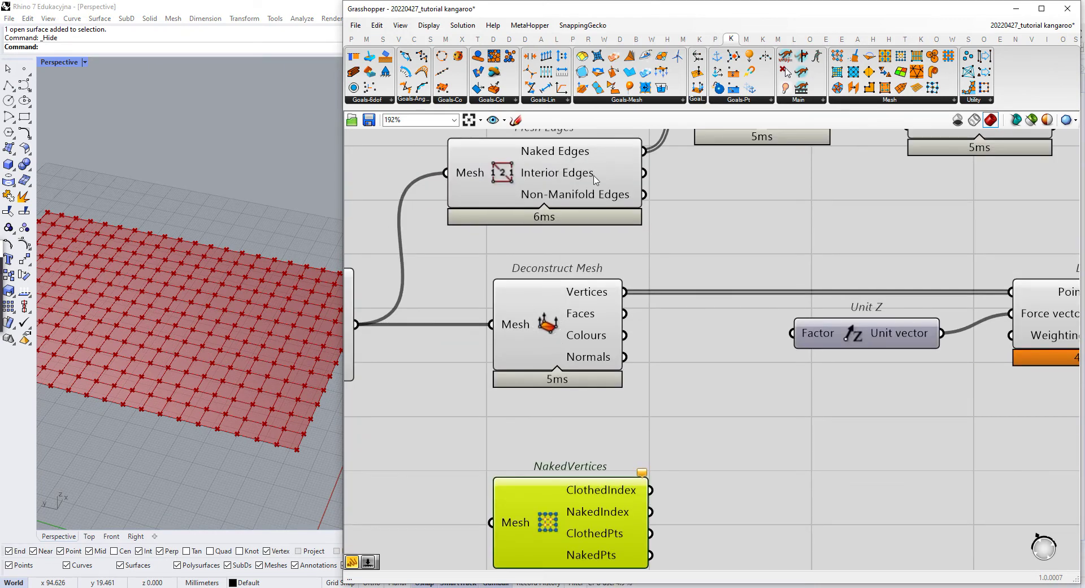
mouse_move(596, 154)
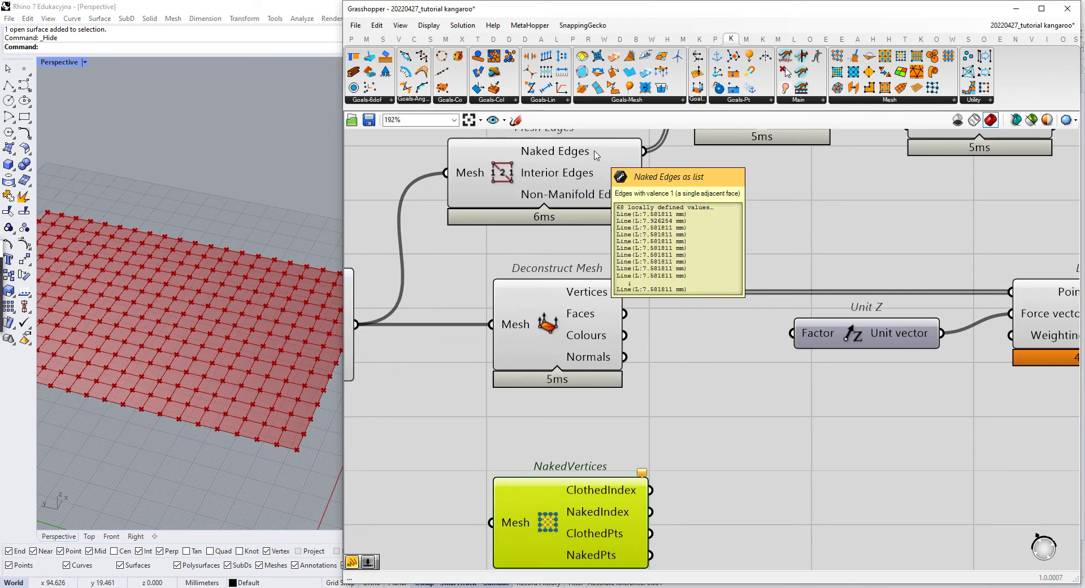
Step: Examine how the Length(Line) goal is wired in the disabled definition above
scroll(596, 154, "down", 6)
scroll(573, 354, "up", 6)
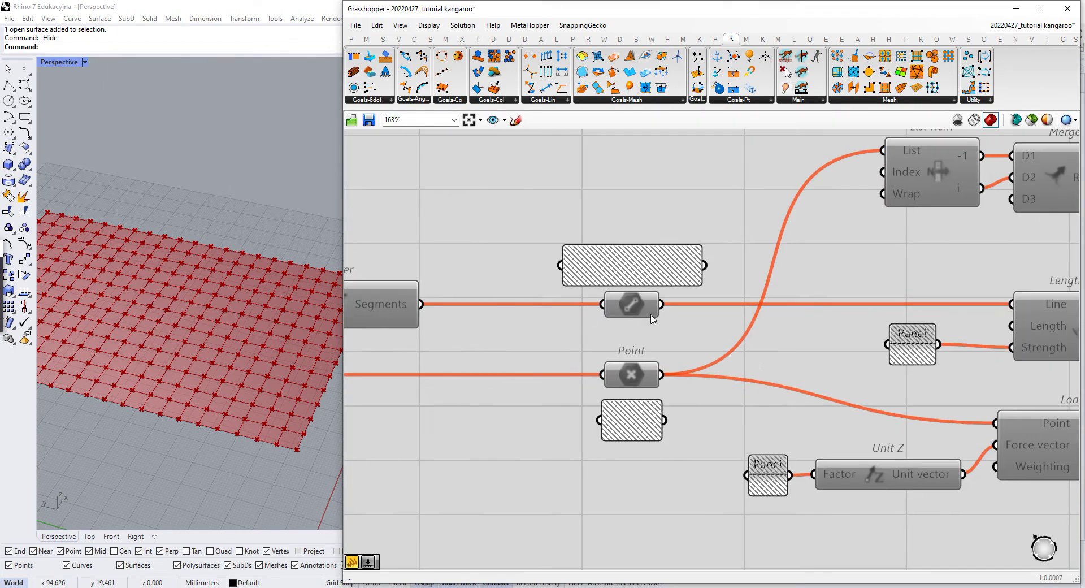
scroll(653, 320, "down", 5)
scroll(885, 330, "up", 4)
left_click(846, 319)
scroll(838, 314, "down", 7)
right_click_drag(804, 538, 702, 363)
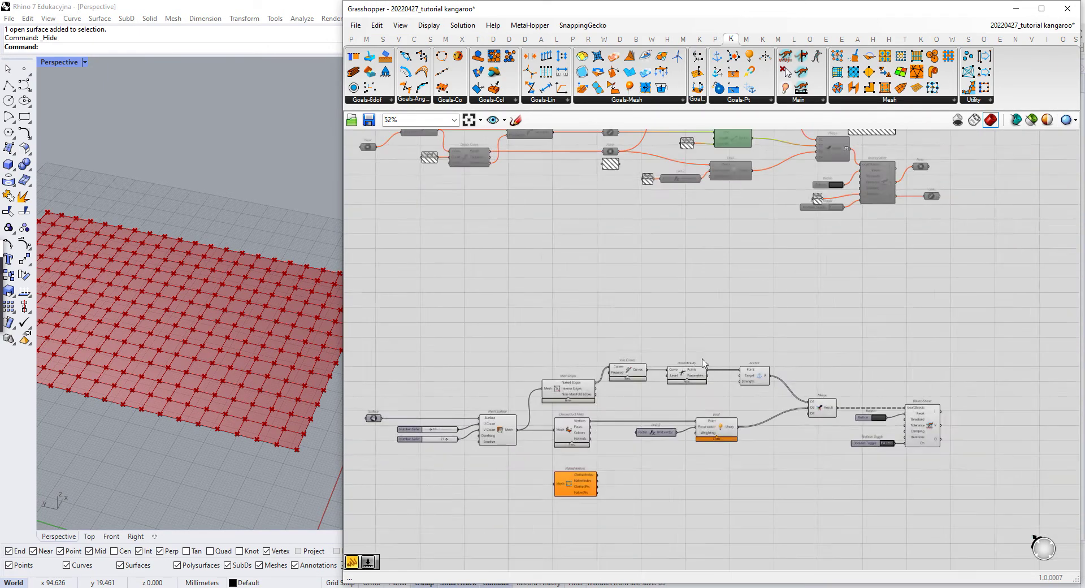
Step: Try feeding the Interior Edges of Mesh Edges into a Length(Line) goal, and delete that component
scroll(703, 364, "up", 5)
double_click(696, 270)
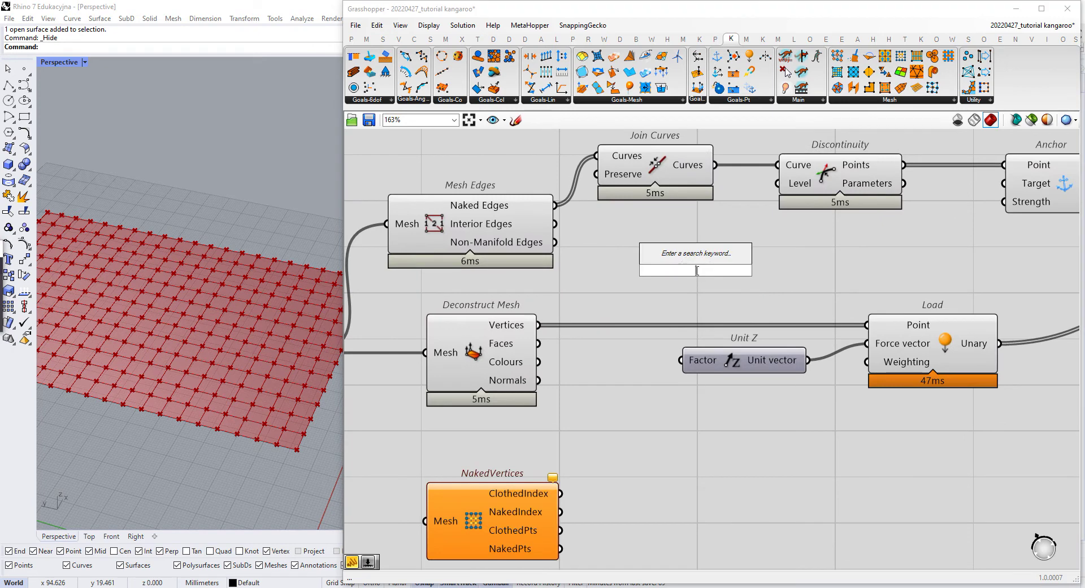
type("leng")
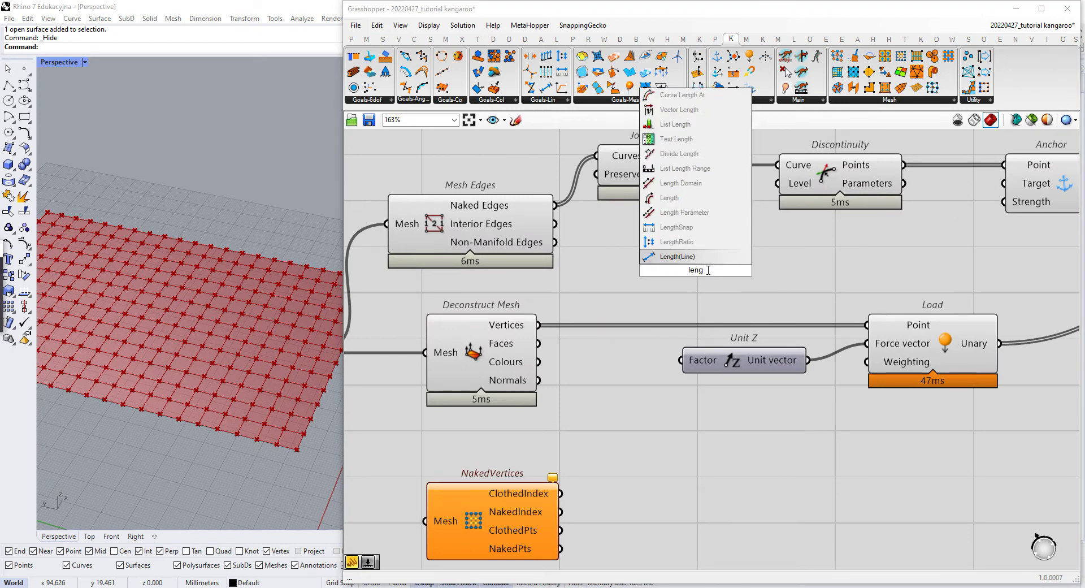
left_click(687, 257)
left_click_drag(555, 224, 684, 270)
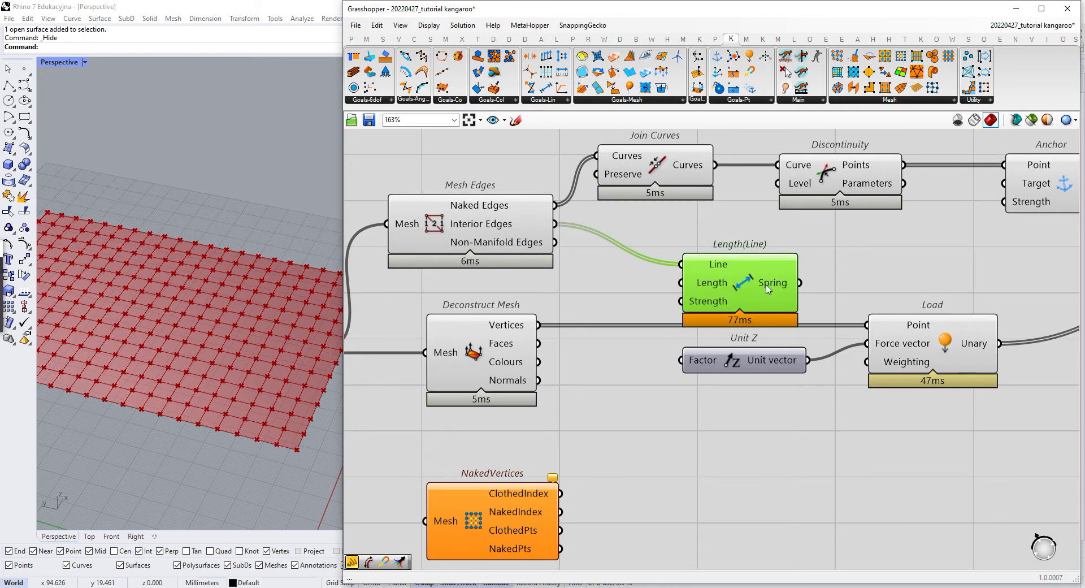
mouse_move(790, 285)
key("Delete")
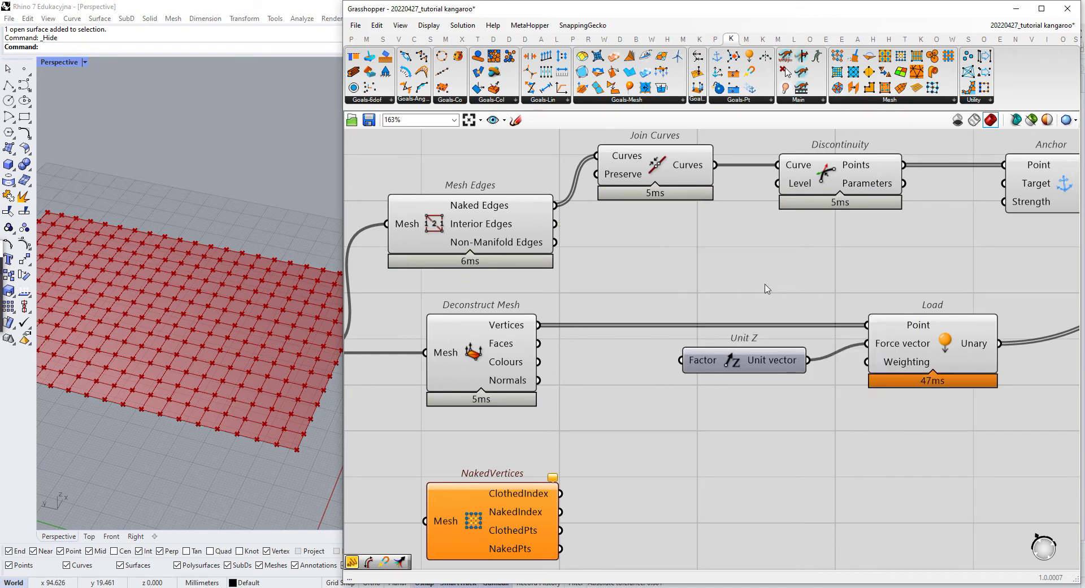
Step: Add an EdgeLengths goal between Deconstruct Mesh and NakedVertices and feed its Mesh input from Mesh Surface
right_click_drag(780, 270, 850, 216)
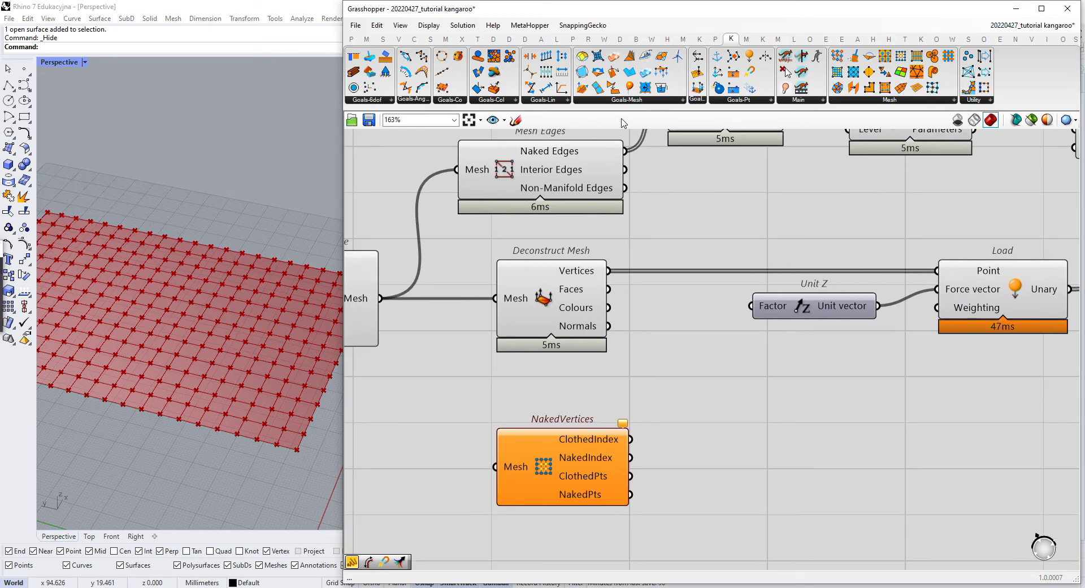
left_click(641, 100)
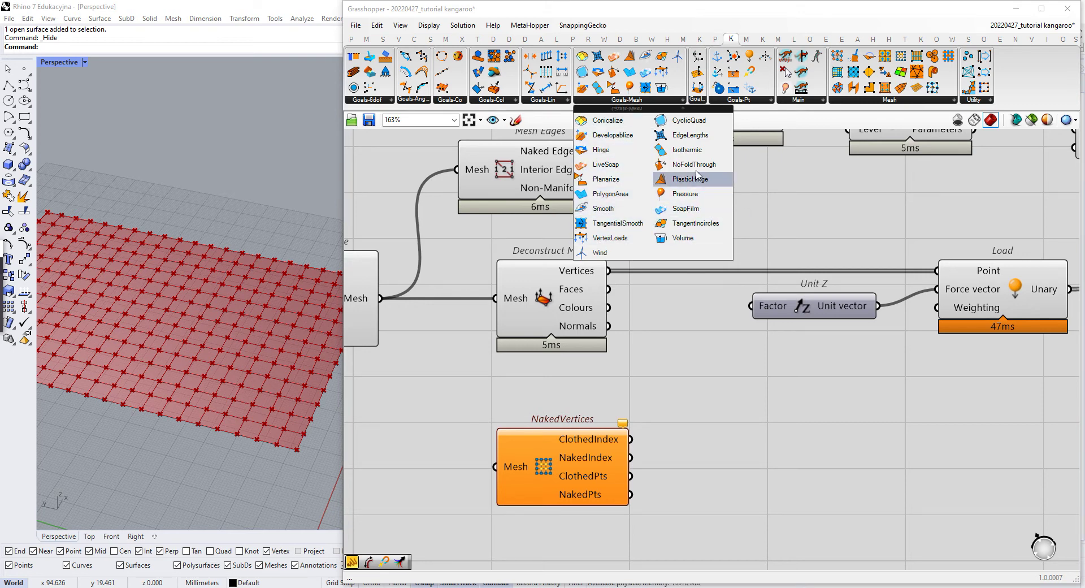
left_click(698, 136)
left_click(537, 396)
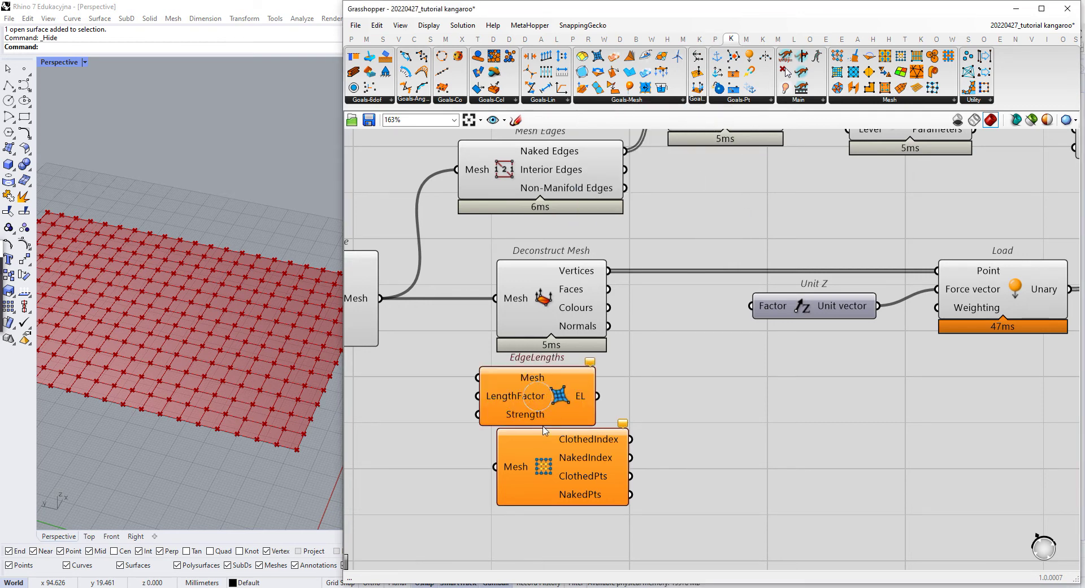
left_click_drag(544, 437, 544, 508)
left_click_drag(539, 394, 568, 440)
right_click_drag(484, 395, 555, 357)
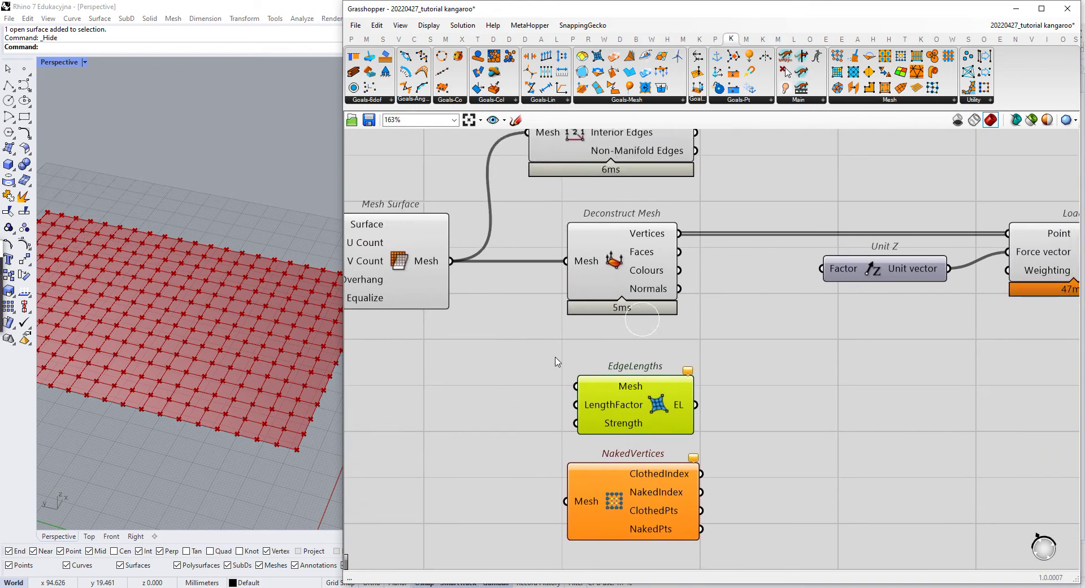
left_click_drag(451, 260, 575, 387)
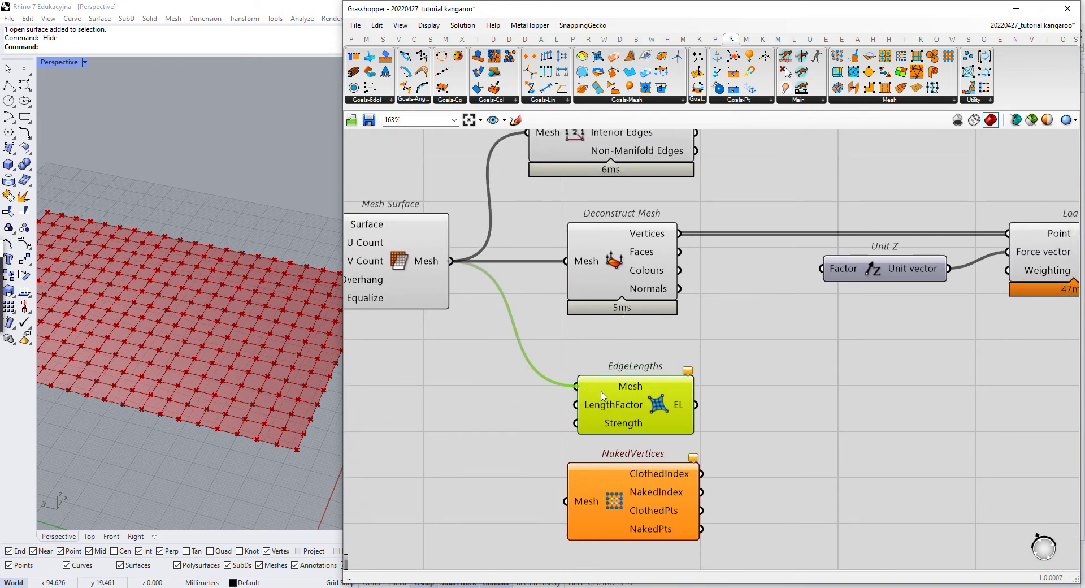
Step: Inspect the LengthFactor input of EdgeLengths and align the component under Deconstruct Mesh
scroll(617, 410, "up", 3)
mouse_move(632, 411)
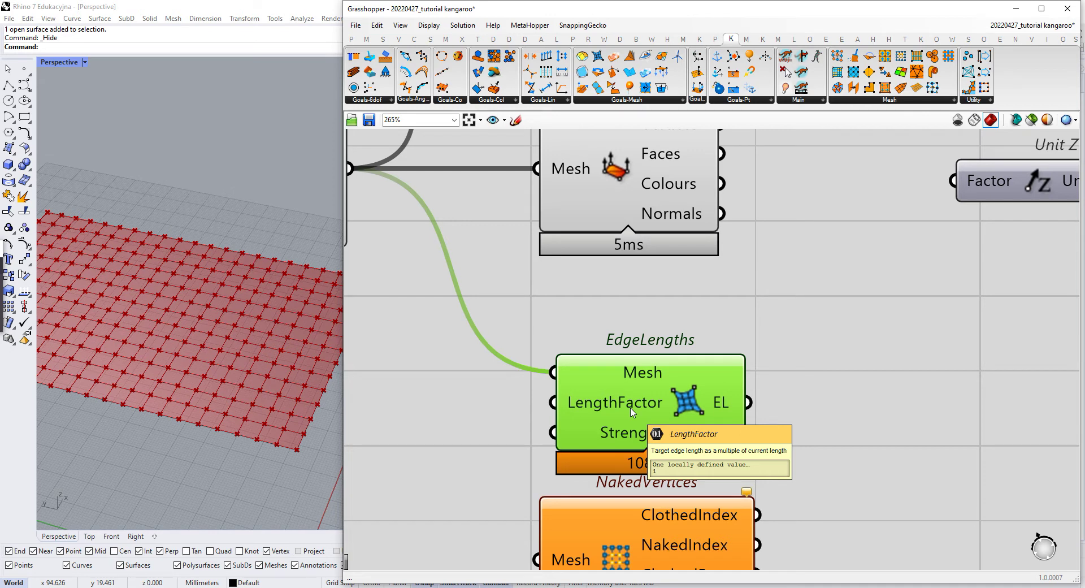
mouse_move(674, 415)
left_mouse_down()
mouse_move(662, 392)
mouse_move(663, 401)
left_mouse_up()
right_click_drag(714, 387, 664, 391)
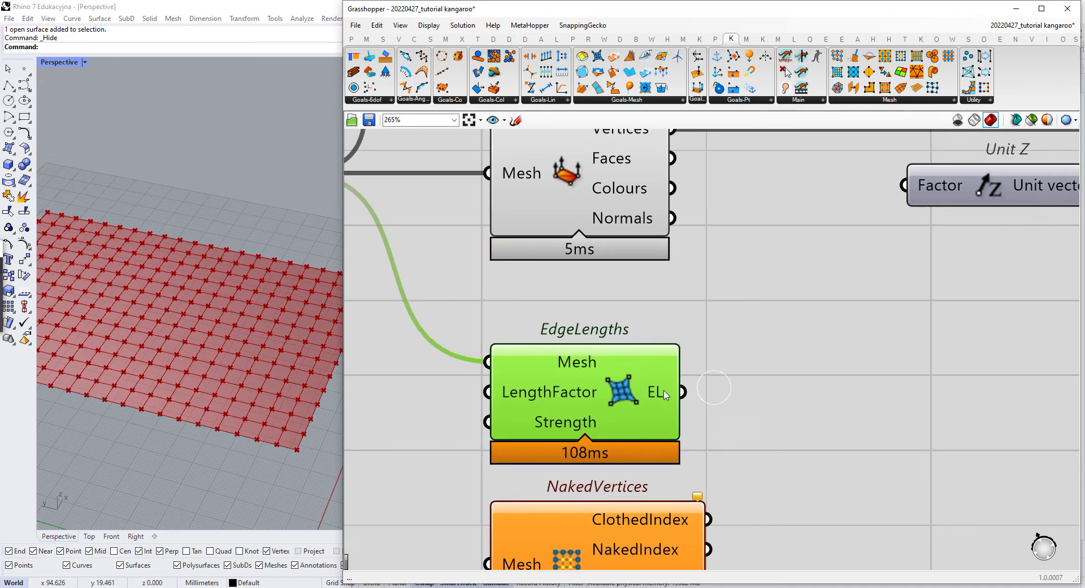
Step: Feed the EL output of EdgeLengths into the D3 input of Merge
mouse_move(668, 394)
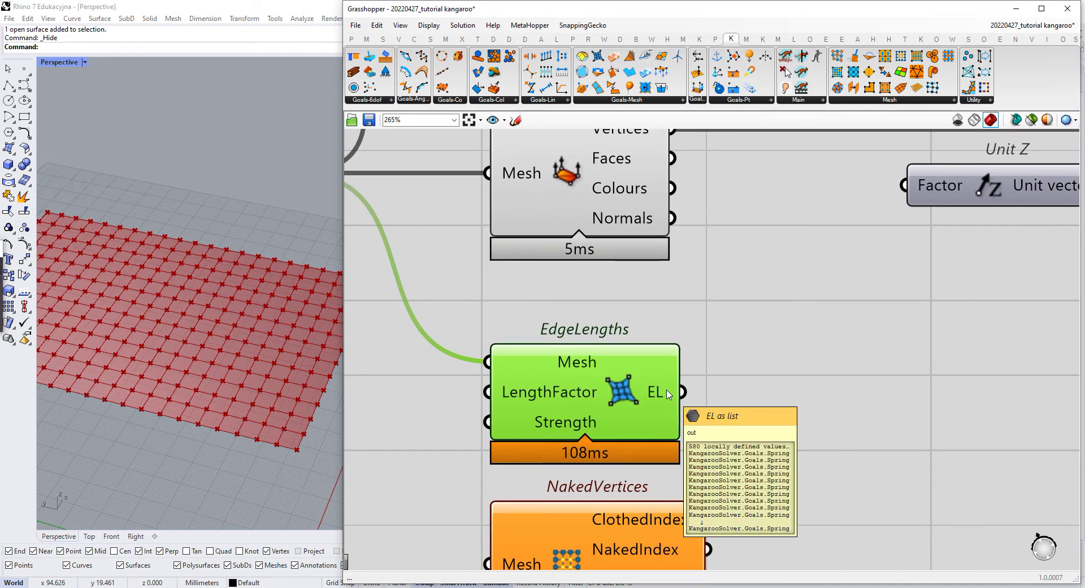
mouse_move(588, 356)
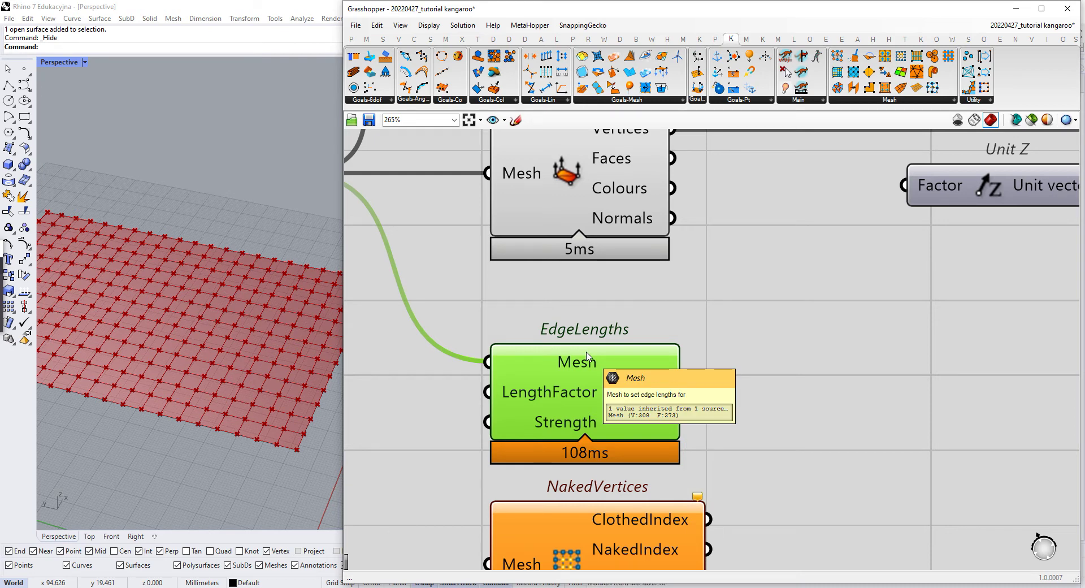
scroll(631, 394, "down", 3)
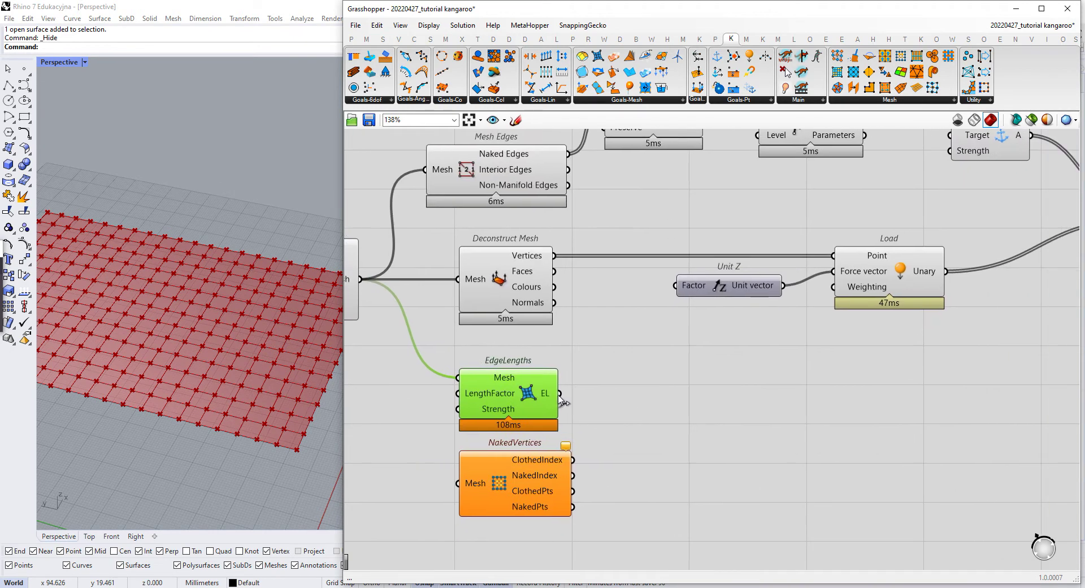
scroll(571, 396, "down", 4)
left_click_drag(558, 395, 768, 275)
scroll(735, 371, "up", 4)
Step: Reset the BouncySolver and set its Boolean Toggle to True, viewing the resulting mesh shape in the Perspective viewport
left_click(954, 287)
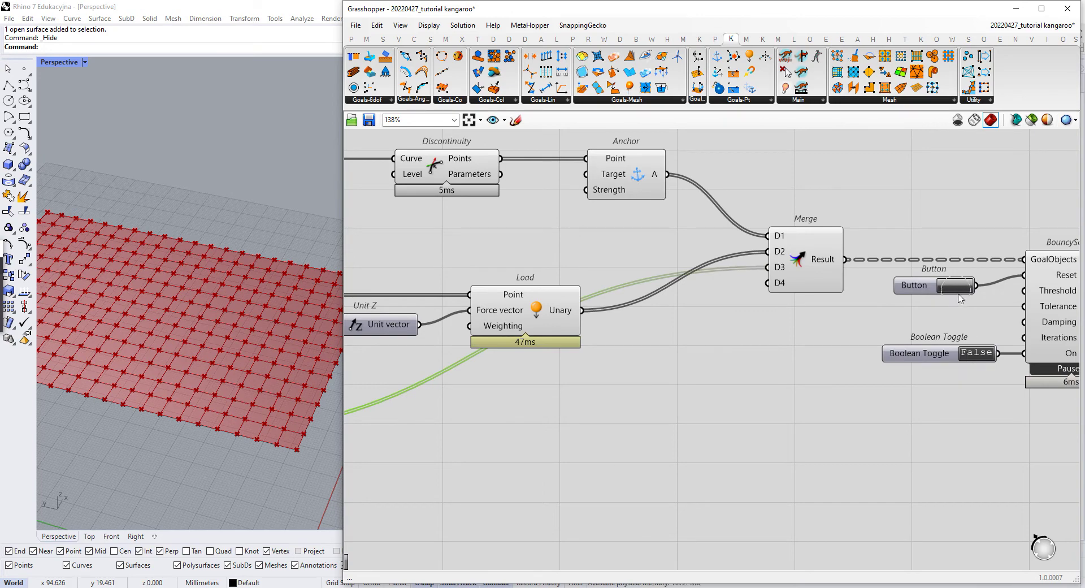
left_click(987, 364)
left_click(987, 358)
scroll(243, 415, "down", 3)
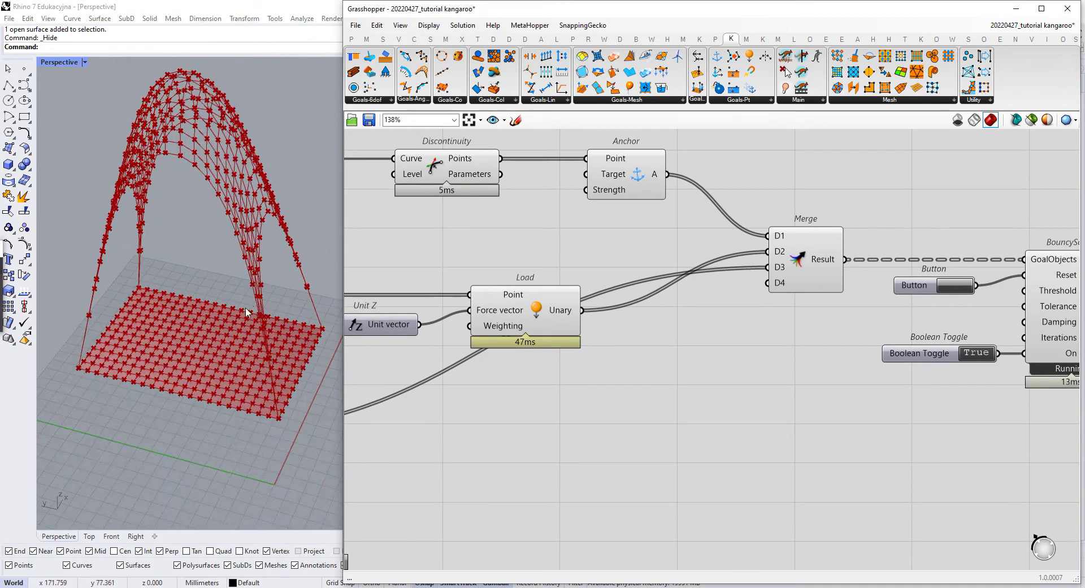
right_click_drag(293, 309, 326, 454)
scroll(565, 399, "down", 4)
right_click_drag(577, 403, 678, 375)
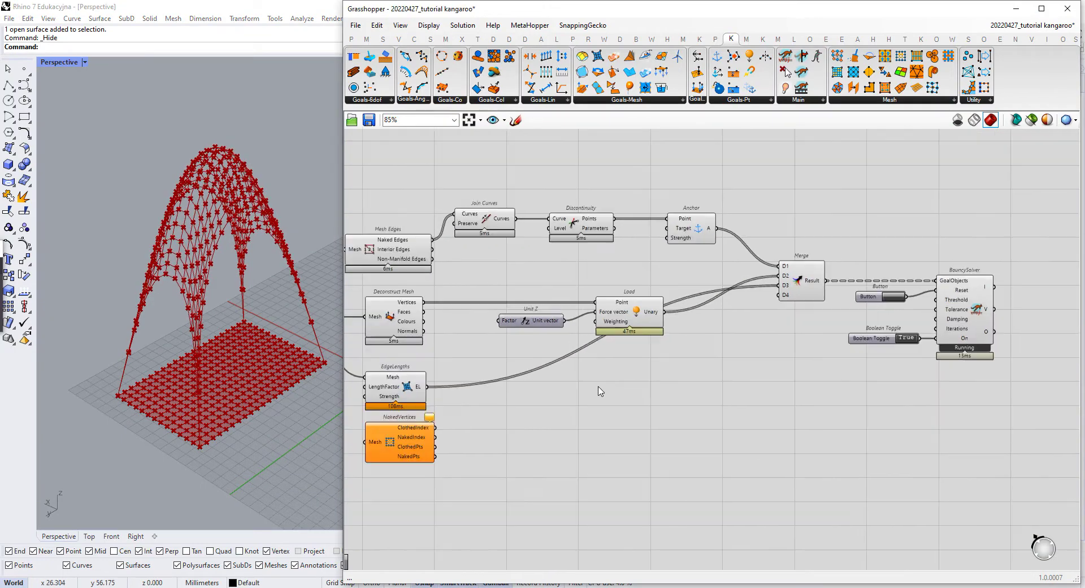
Step: Move EdgeLengths and NakedVertices under Load, and shift Deconstruct Mesh closer to Unit Z
left_click_drag(485, 380, 621, 472)
left_click_drag(390, 325, 446, 325)
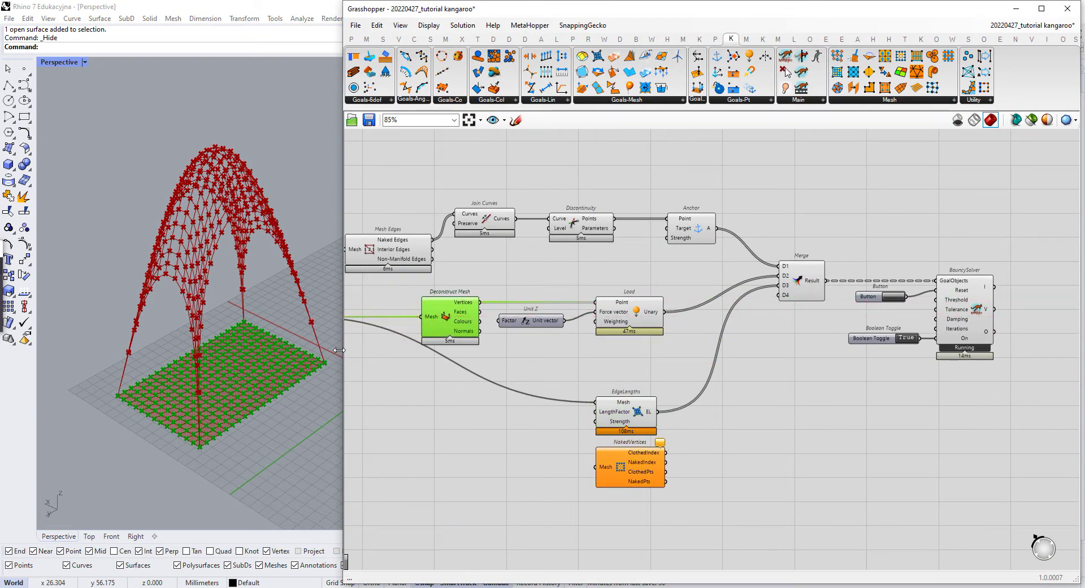
left_click_drag(342, 344, 172, 344)
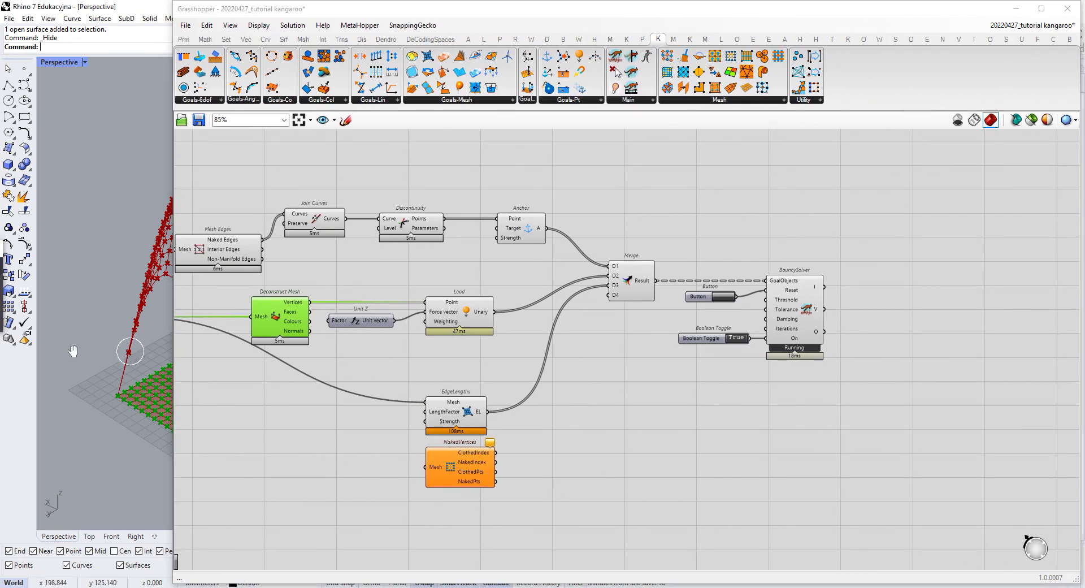
right_click_drag(120, 342, 148, 361)
scroll(126, 349, "up", 5)
right_click_drag(381, 404, 530, 396)
scroll(528, 390, "up", 1)
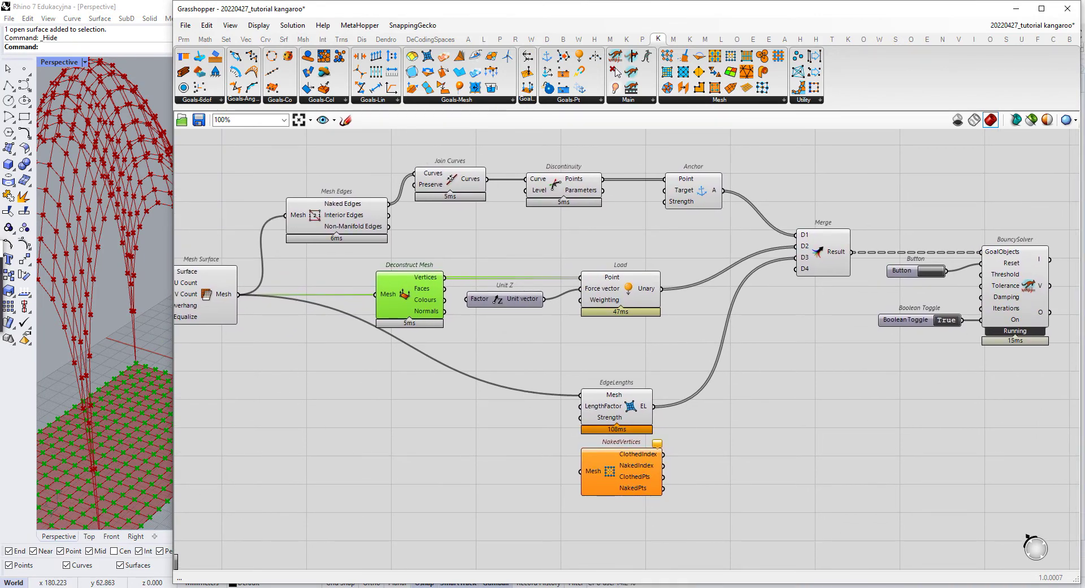
left_click(148, 334)
Step: Examine the BouncySolver component alongside the simulated mesh in the Perspective viewport
right_click_drag(925, 295, 742, 306)
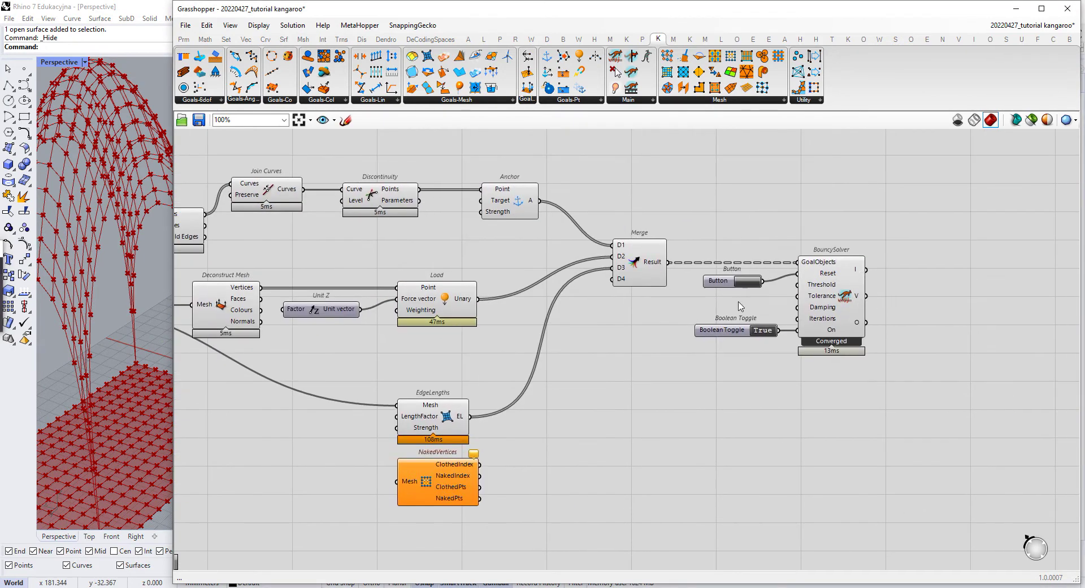
right_click_drag(895, 303, 738, 312)
scroll(744, 312, "up", 4)
right_click_drag(463, 315, 613, 315)
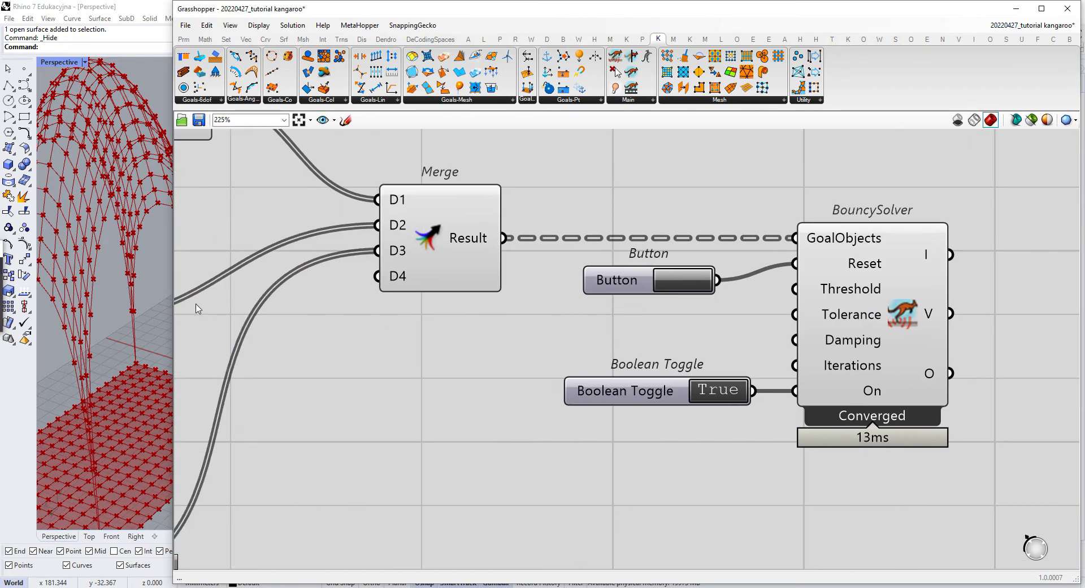
left_click_drag(173, 302, 283, 304)
right_click_drag(647, 279, 403, 281)
right_click_drag(782, 305, 639, 308)
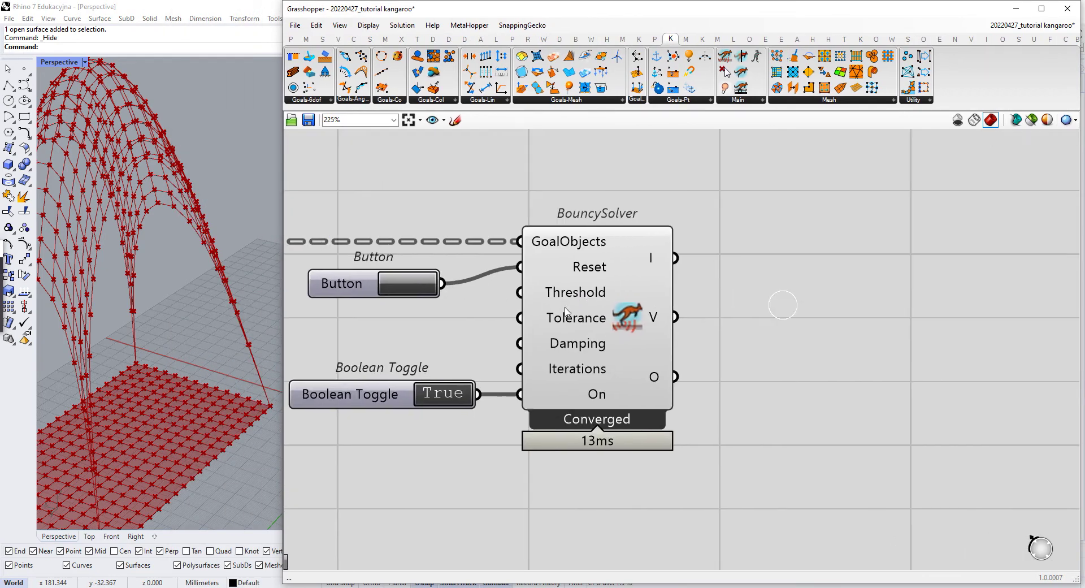
scroll(615, 348, "up", 2)
right_click_drag(184, 281, 202, 289)
scroll(202, 290, "down", 4)
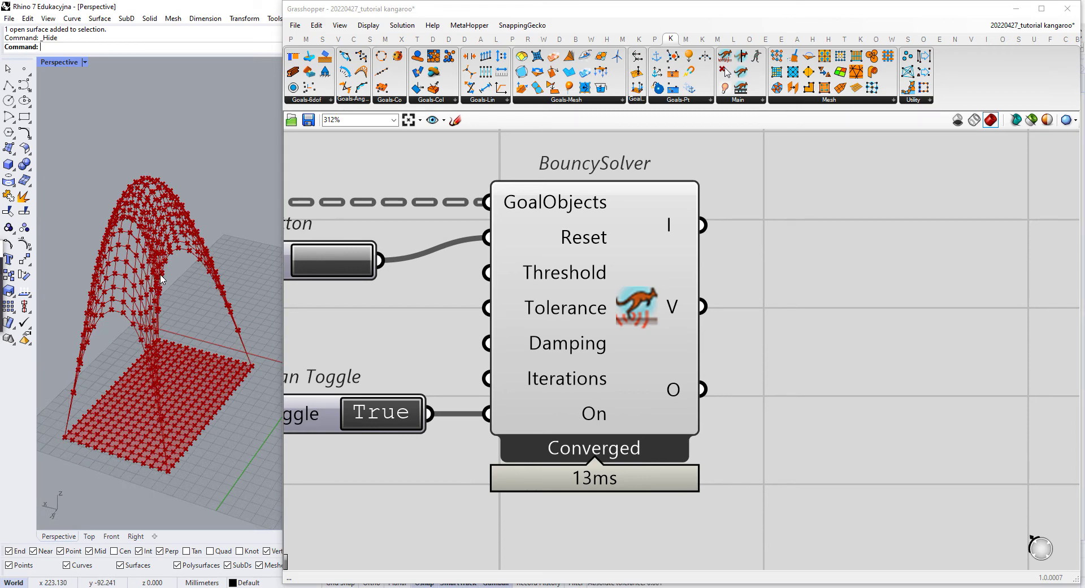
scroll(160, 261, "up", 4)
right_click_drag(634, 322, 606, 320)
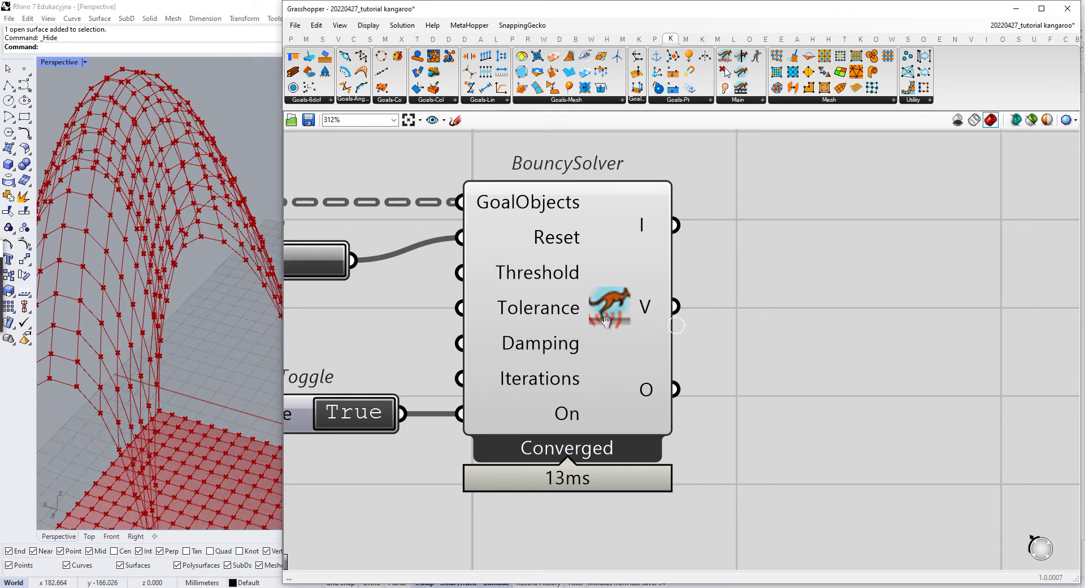
Step: Read the BouncySolver's O output in a temporary panel, and delete the panel
scroll(606, 320, "down", 3)
double_click(755, 368)
type("panel")
key("Return")
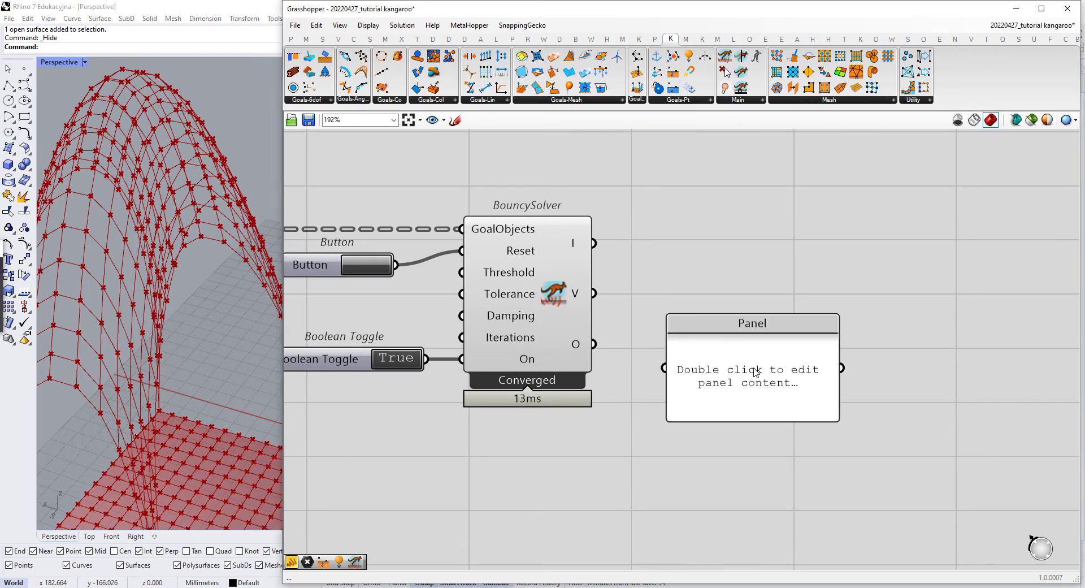
left_click_drag(624, 359, 678, 461)
scroll(670, 367, "down", 3)
scroll(699, 370, "up", 3)
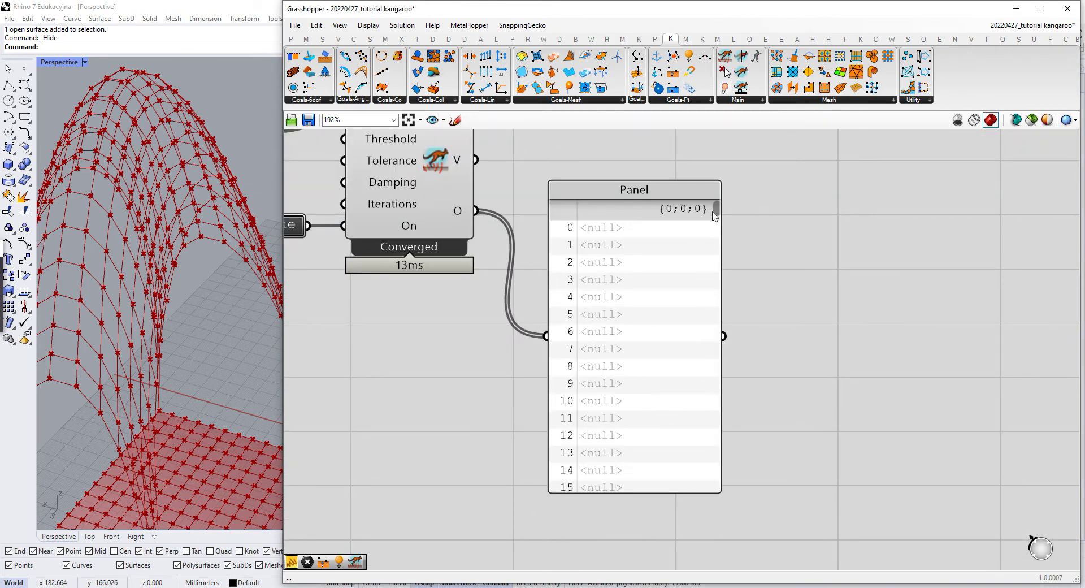
left_click_drag(714, 215, 711, 492)
scroll(655, 339, "up", 10)
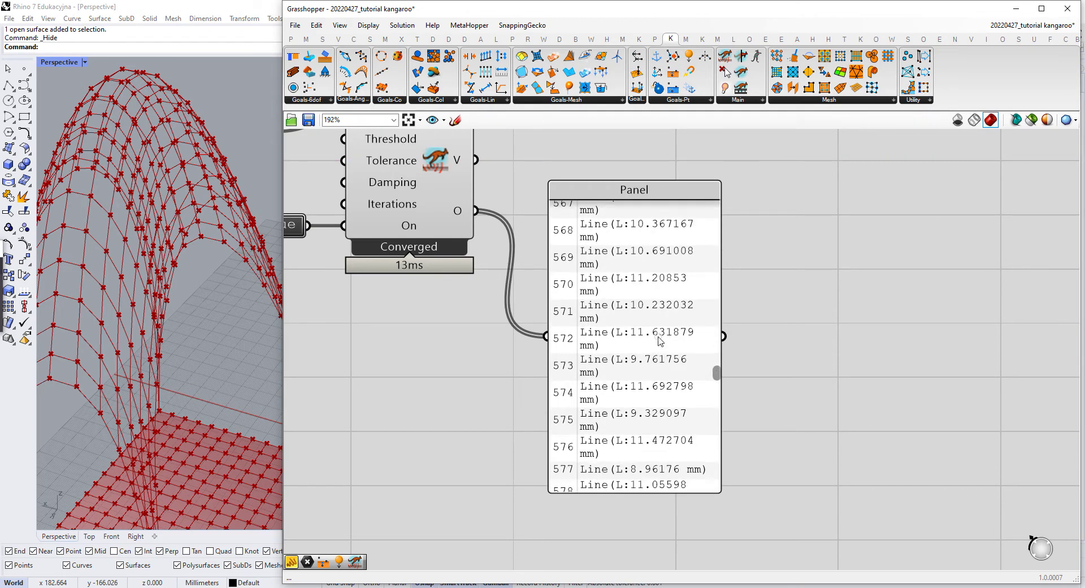
left_click(658, 340)
key("Delete")
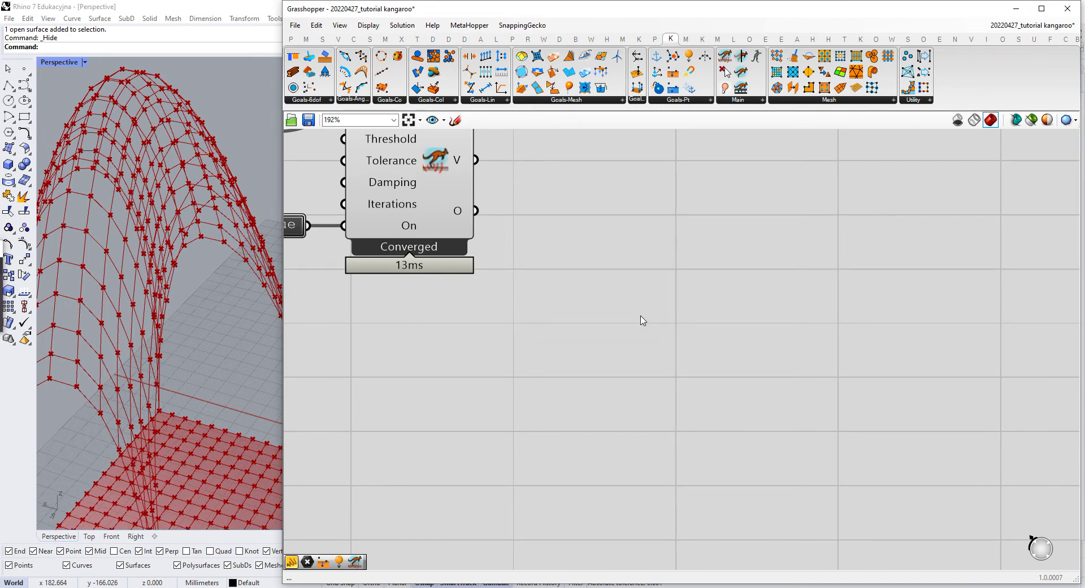
Step: Inspect what data the V and O outputs of BouncySolver deliver
right_click_drag(608, 313, 635, 394)
scroll(534, 275, "up", 2)
mouse_move(468, 223)
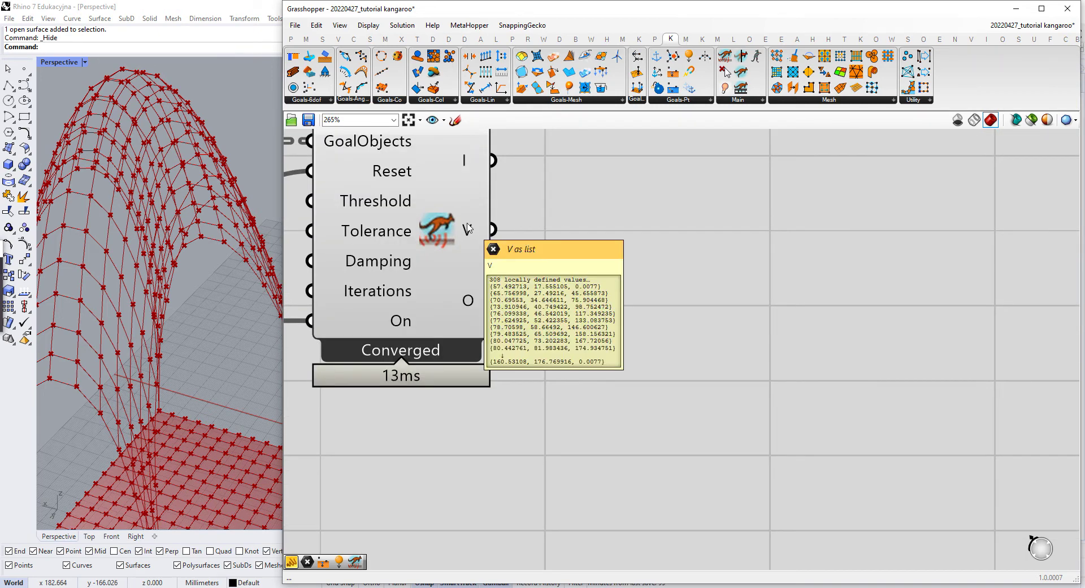
mouse_move(464, 316)
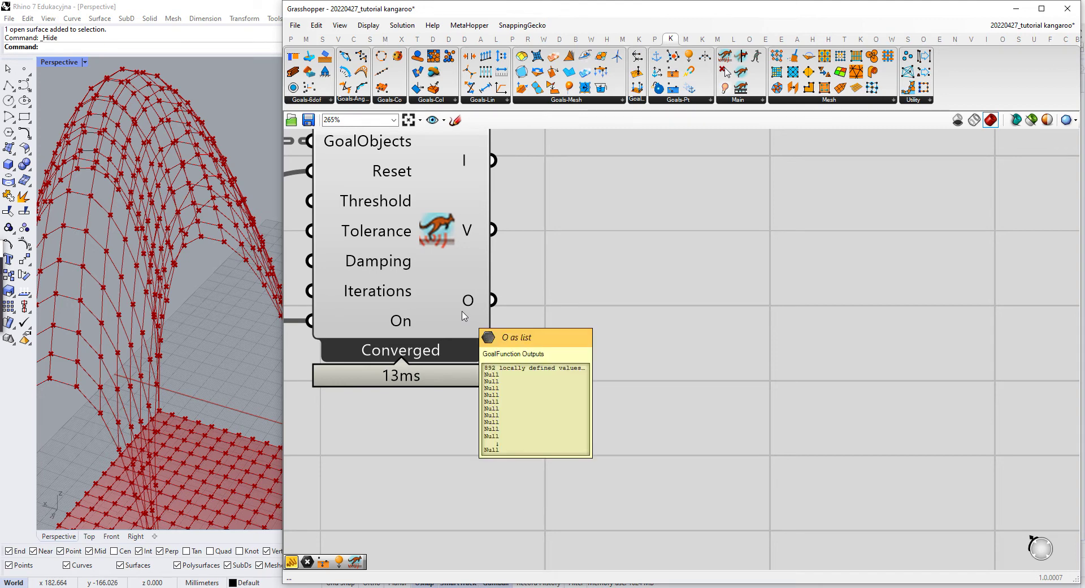
right_click_drag(465, 316, 611, 339)
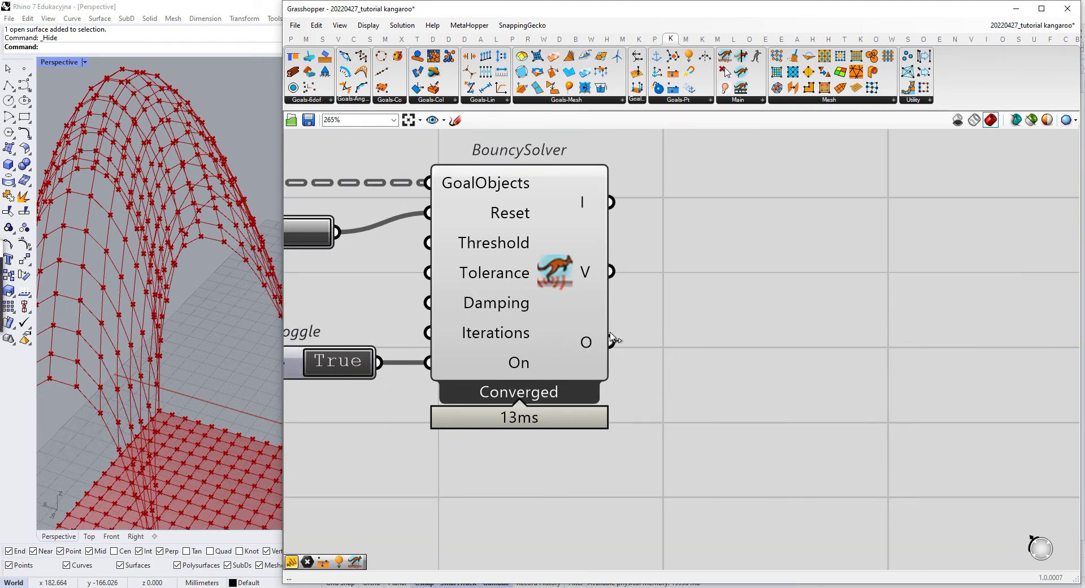
mouse_move(584, 281)
scroll(707, 296, "down", 3)
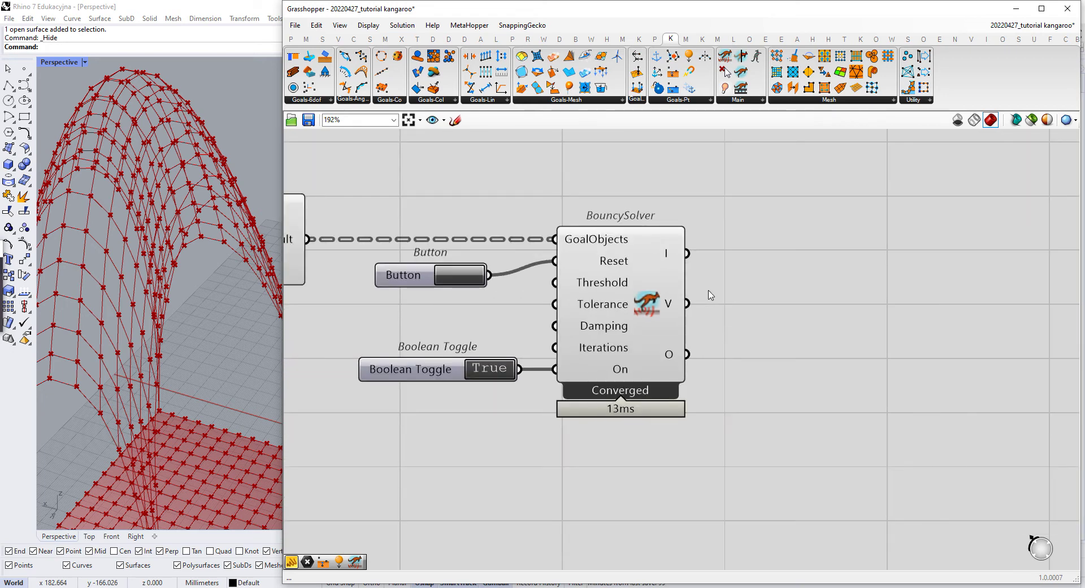
Step: Add a Kangaroo Show component and place it on the canvas between Mesh Surface and EdgeLengths
scroll(605, 296, "down", 1)
right_click_drag(407, 303, 645, 298)
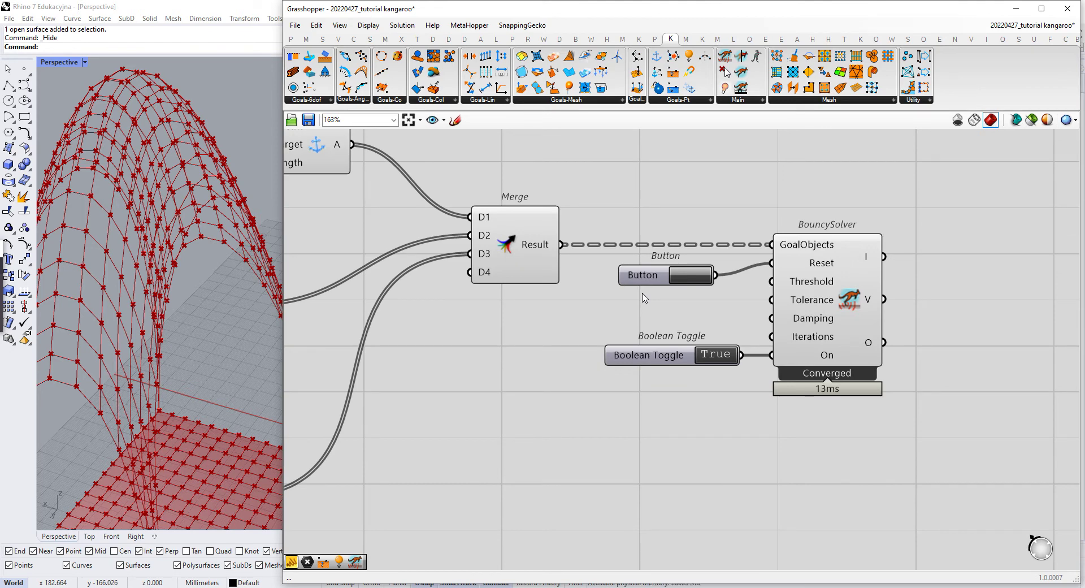
right_click_drag(455, 335, 549, 318)
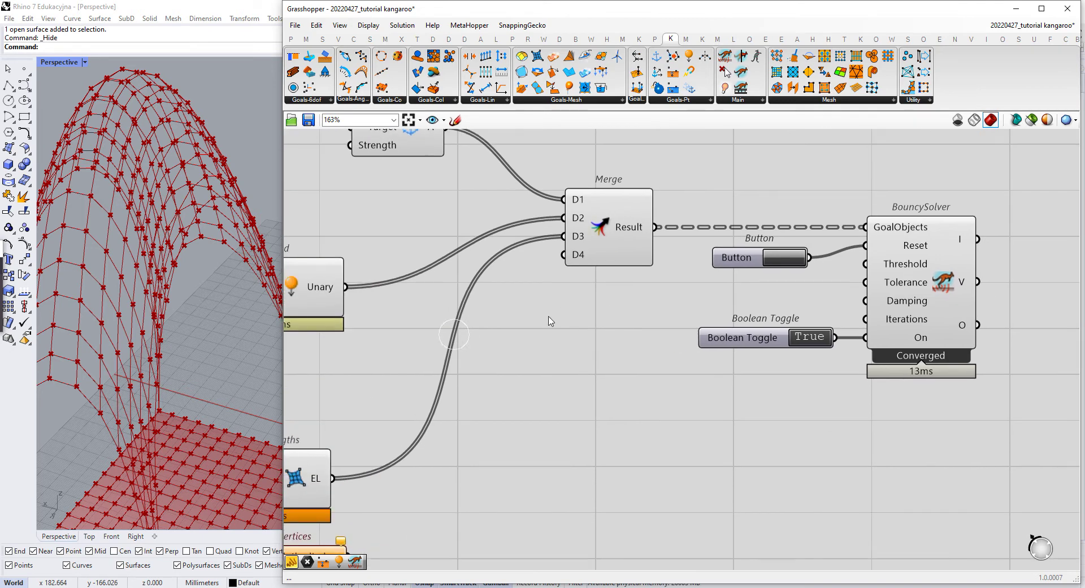
left_click(738, 101)
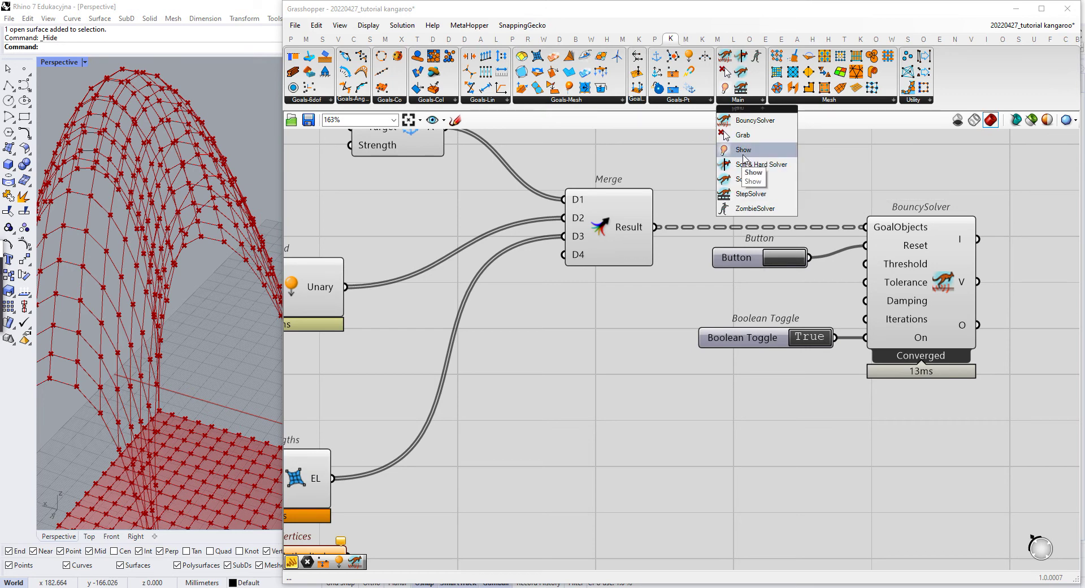
left_click_drag(744, 152, 552, 384)
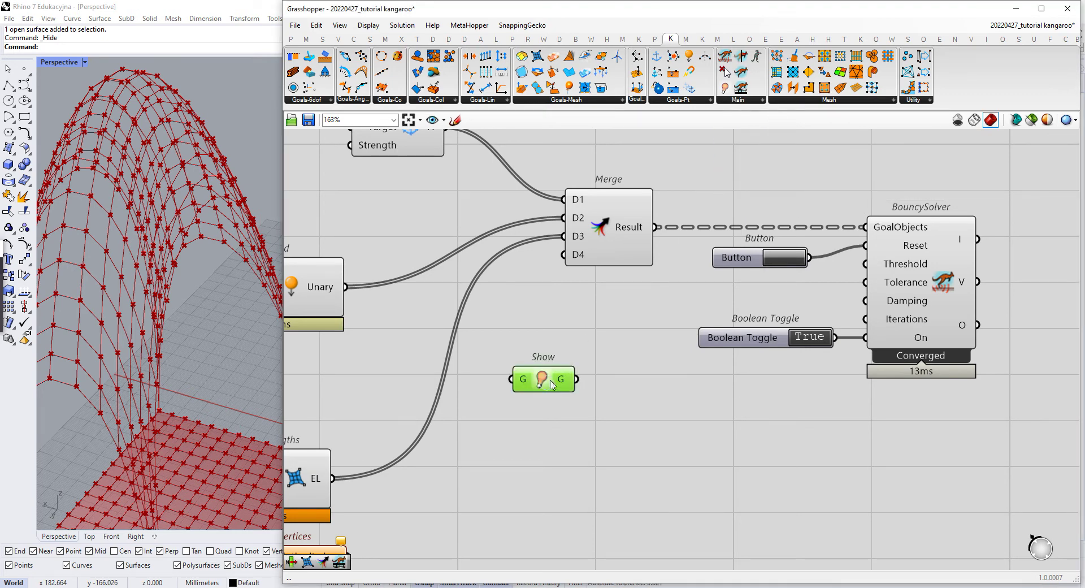
scroll(553, 384, "up", 3)
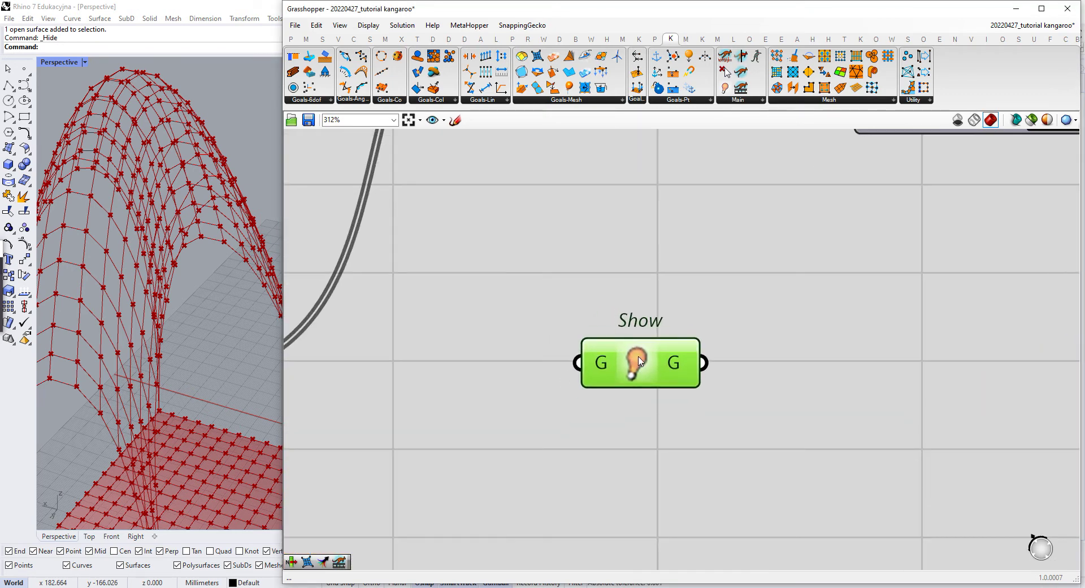
scroll(733, 367, "down", 11)
left_click_drag(639, 358, 614, 193)
scroll(694, 240, "up", 10)
right_click_drag(614, 193, 737, 165)
scroll(729, 175, "down", 3)
scroll(775, 164, "down", 1)
left_click_drag(749, 177, 457, 389)
scroll(806, 165, "down", 4)
scroll(552, 349, "up", 4)
right_click_drag(456, 389, 582, 393)
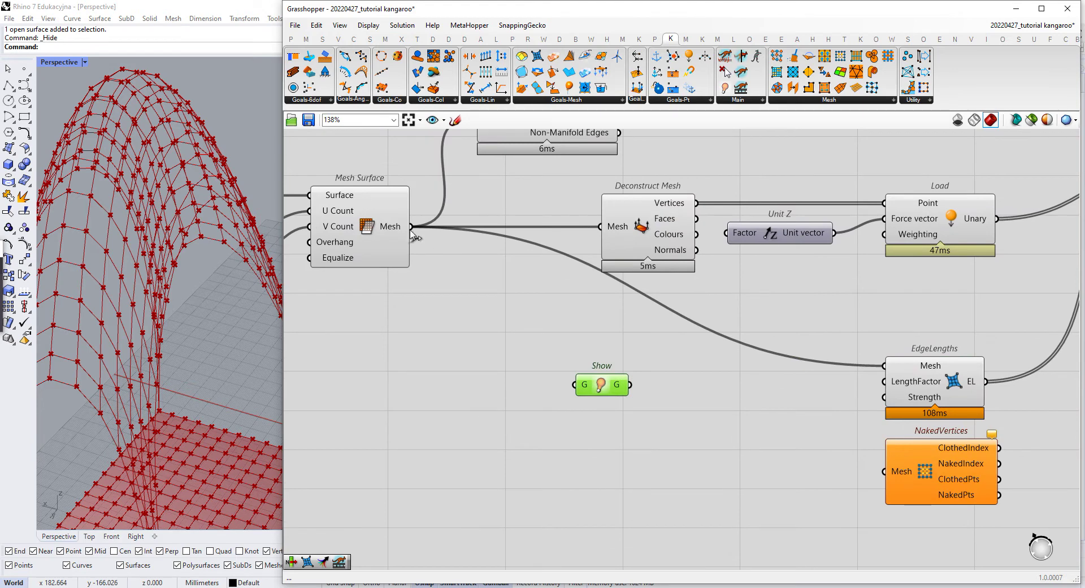
Step: Feed the Mesh output of Mesh Surface into Show's G input and move Show below NakedVertices
left_click_drag(411, 227, 575, 385)
right_click_drag(604, 390, 492, 392)
scroll(458, 372, "down", 3)
left_click_drag(493, 392, 689, 476)
Step: Delete the NakedVertices component and move Show and EdgeLengths up closer to Load
left_click(698, 450)
key("Delete")
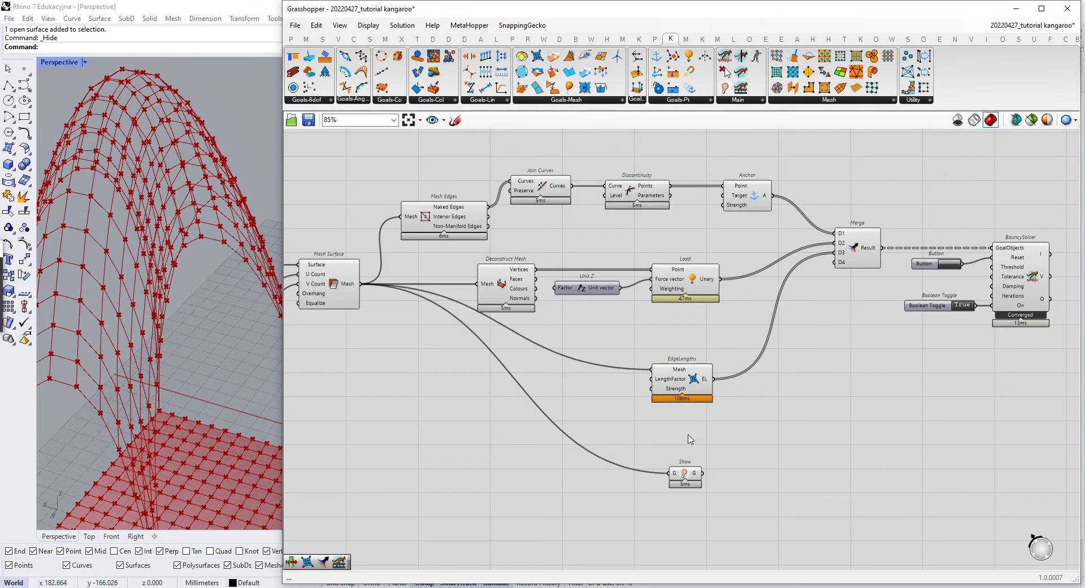
scroll(689, 437, "up", 4)
right_click_drag(697, 460, 646, 431)
left_click_drag(643, 484, 635, 407)
right_click_drag(650, 388, 619, 416)
left_click_drag(601, 339, 598, 275)
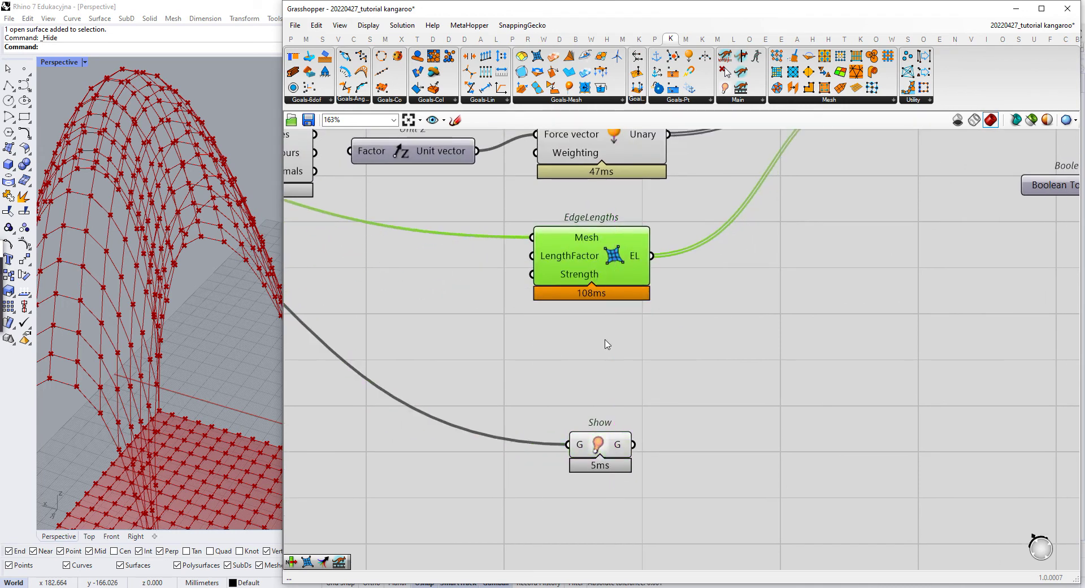
left_click(598, 428)
Step: Feed Show's G output into the D4 input of Merge and nudge Merge slightly away from the goals
scroll(554, 436, "down", 3)
right_click_drag(546, 437, 733, 460)
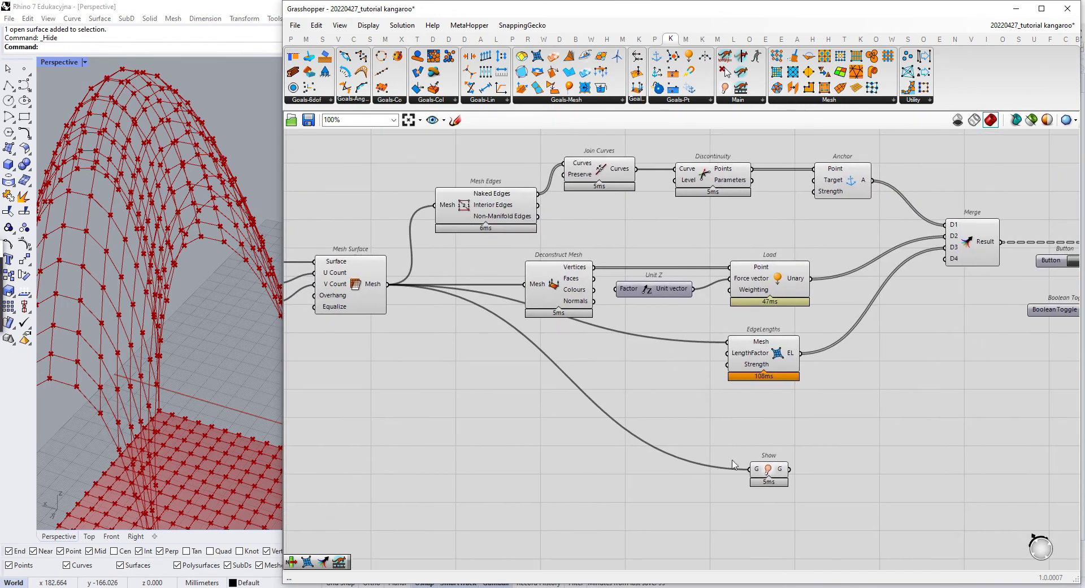
left_click_drag(281, 329, 145, 337)
scroll(637, 385, "up", 1)
right_click_drag(561, 396, 705, 388)
scroll(705, 388, "up", 1)
left_click(261, 237)
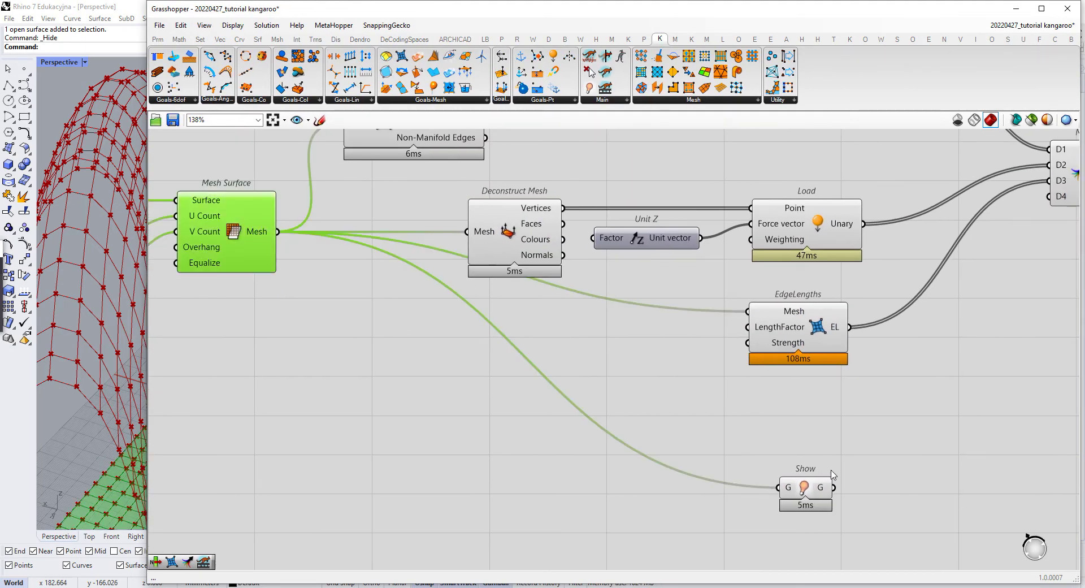
left_click(810, 494)
scroll(752, 497, "down", 1)
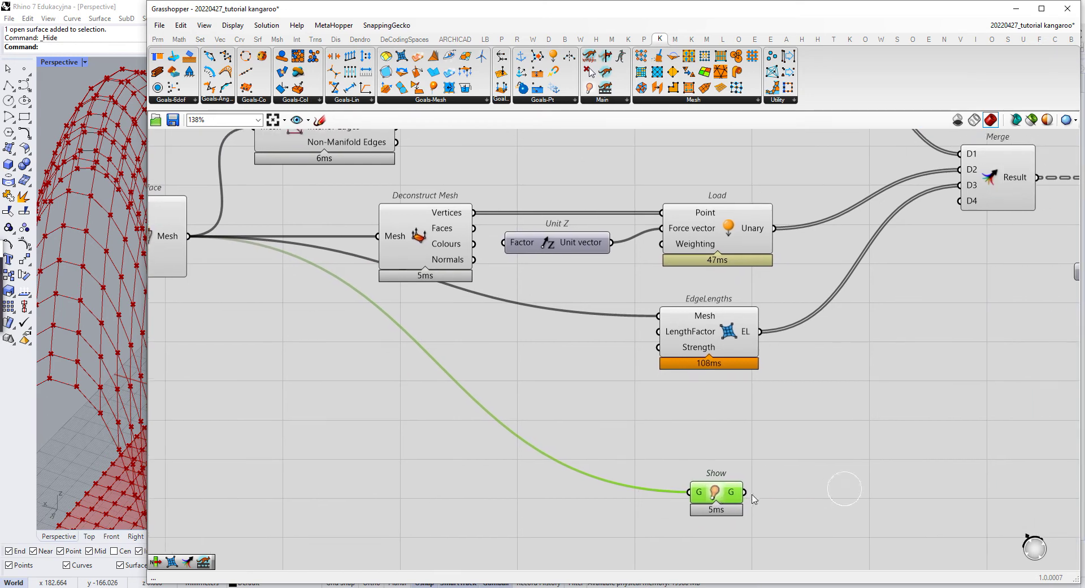
left_click_drag(745, 493, 940, 252)
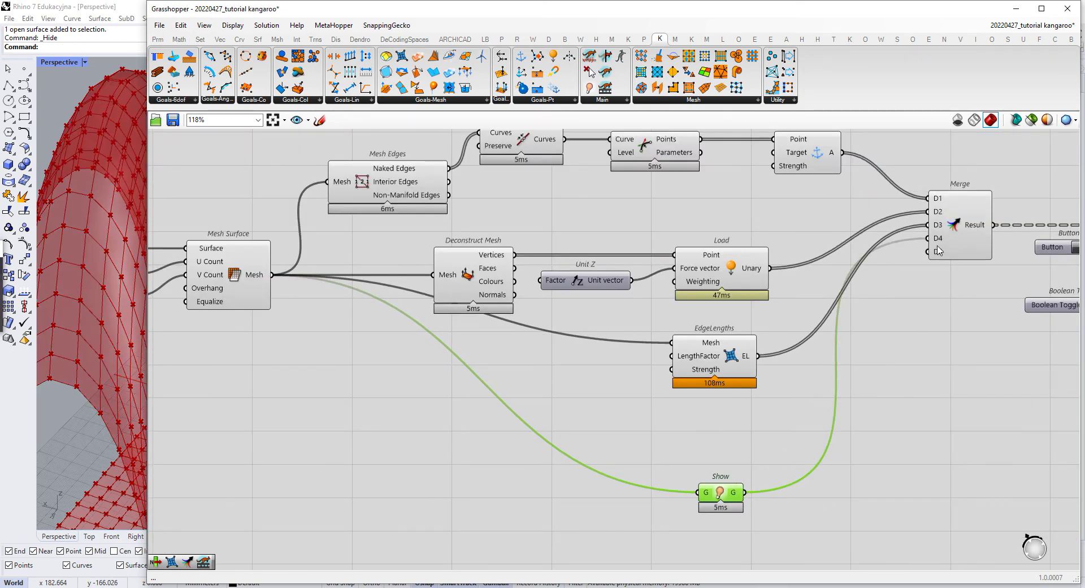
right_click_drag(941, 273, 916, 273)
left_click_drag(932, 233, 943, 229)
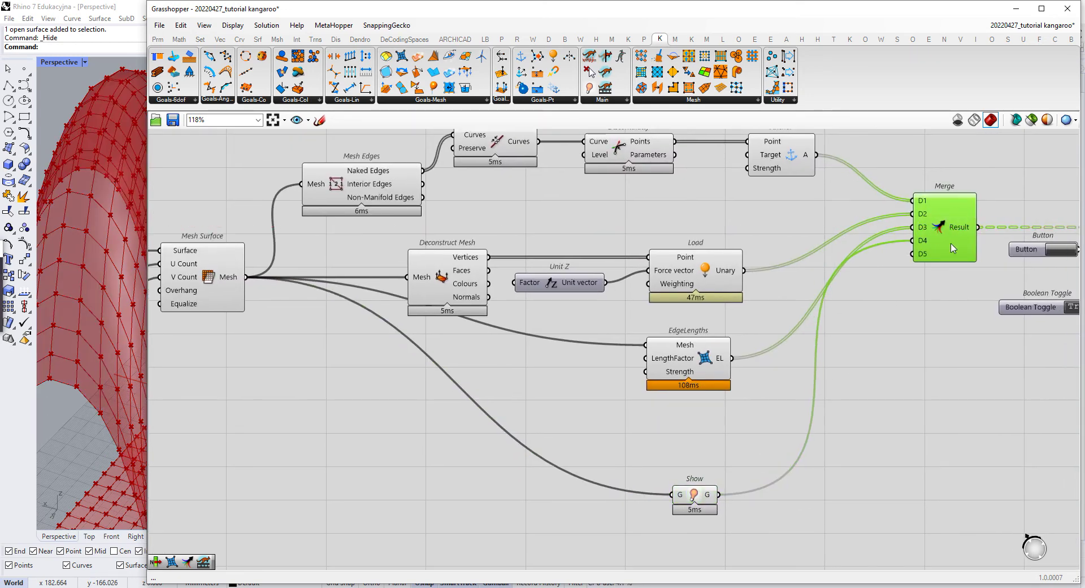
Step: Examine the data in the BouncySolver's O output
right_click_drag(1060, 248, 996, 247)
left_click(998, 251)
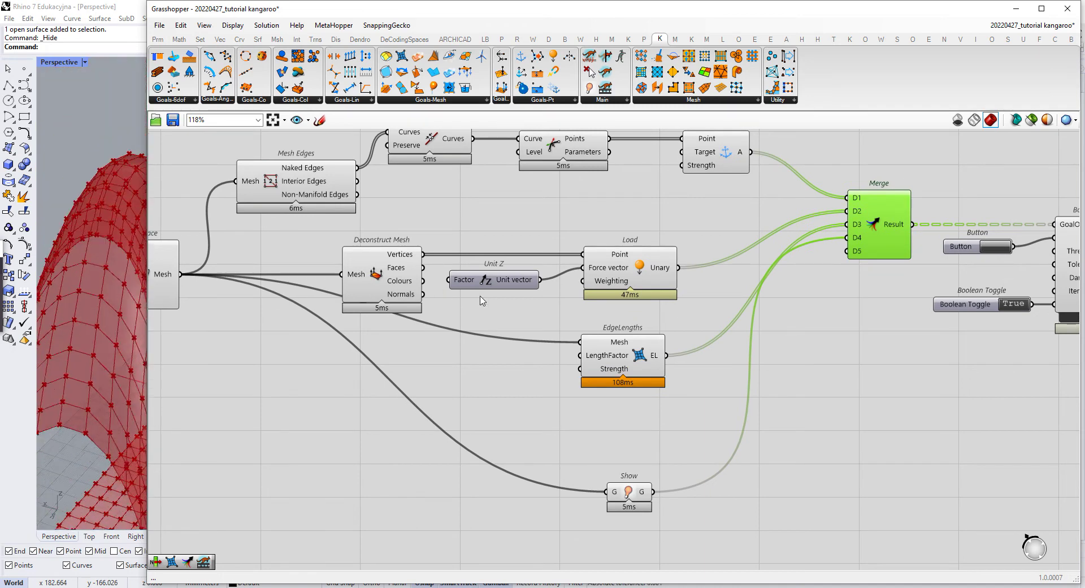
right_click_drag(822, 301, 666, 302)
right_click_drag(1015, 301, 744, 298)
scroll(744, 297, "up", 4)
mouse_move(653, 308)
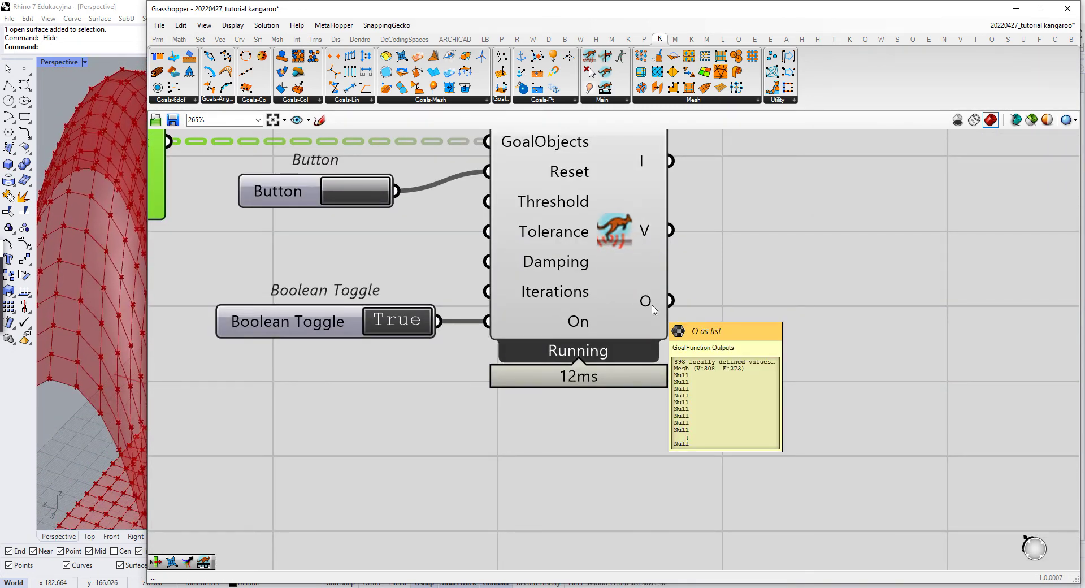
Step: Examine the Show and EdgeLengths goals feeding Merge and the data tree in Merge's Result output
scroll(651, 310, "down", 4)
right_click_drag(699, 301, 845, 284)
right_click_drag(609, 309, 750, 292)
scroll(652, 323, "down", 1)
right_click_drag(610, 337, 670, 362)
scroll(619, 382, "up", 2)
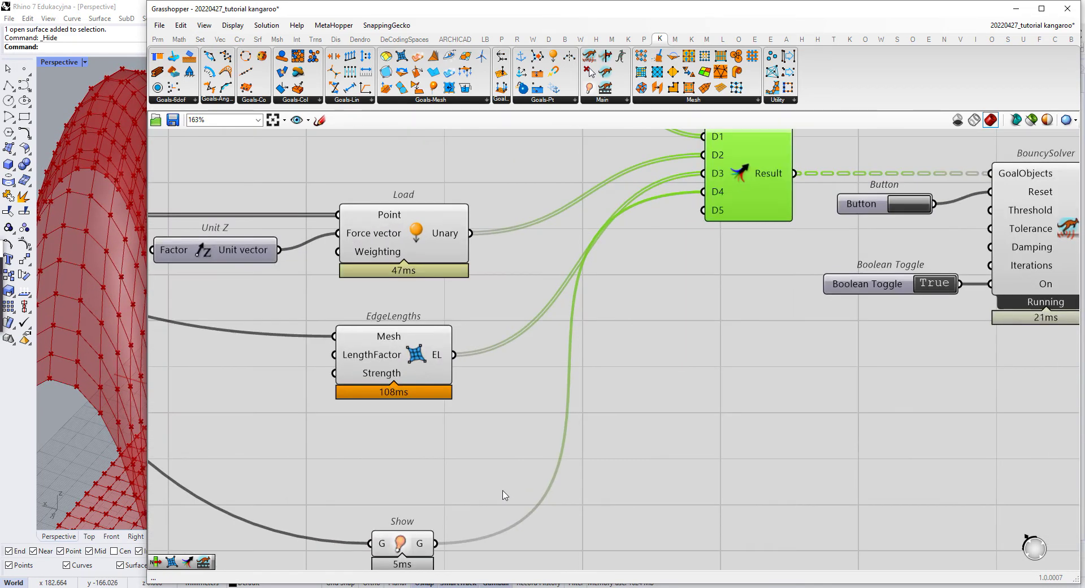
left_click(412, 534)
scroll(553, 373, "down", 1)
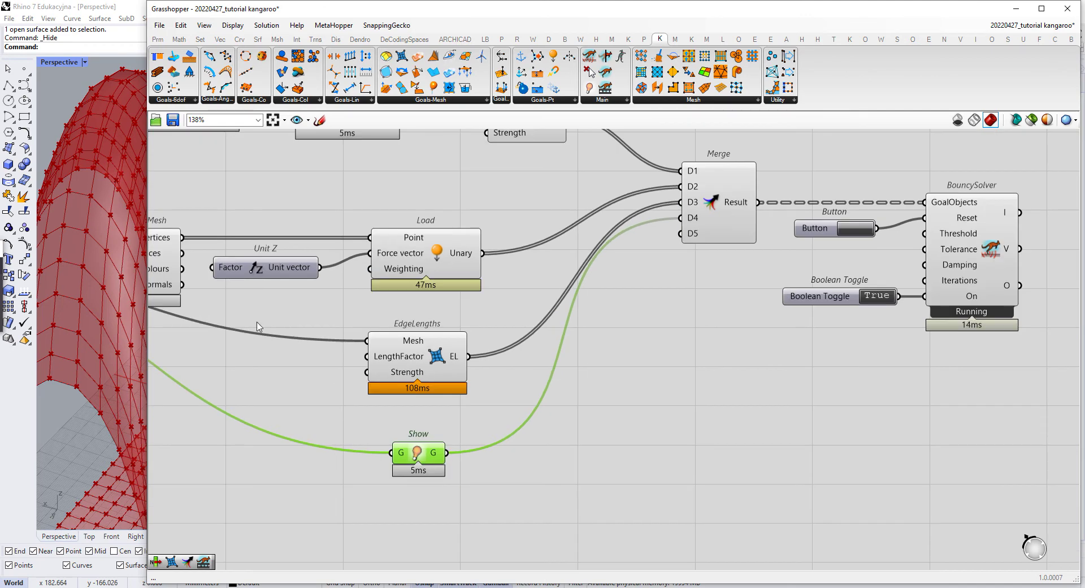
mouse_move(455, 342)
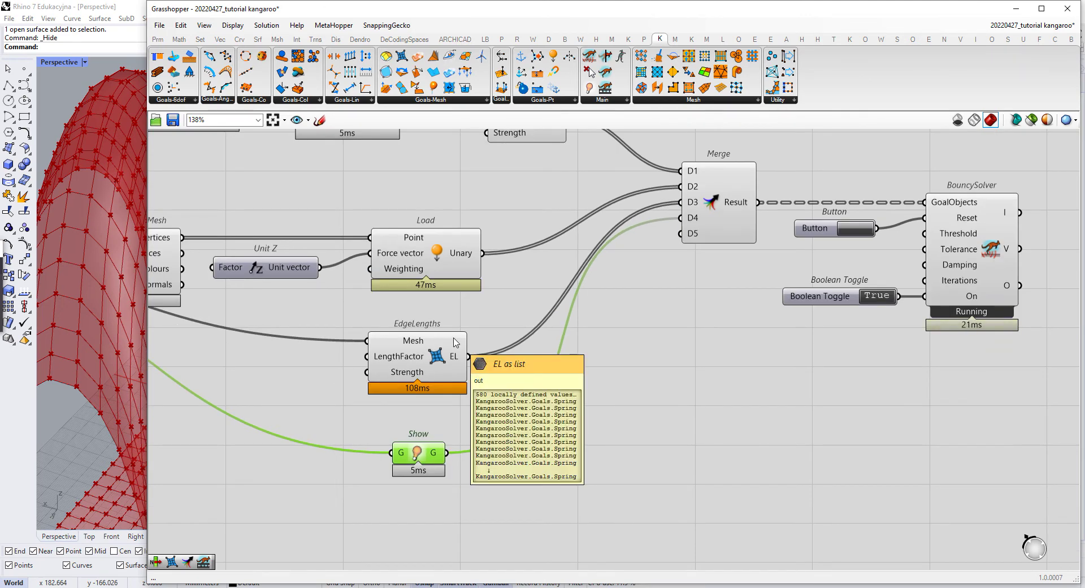
scroll(916, 144, "up", 4)
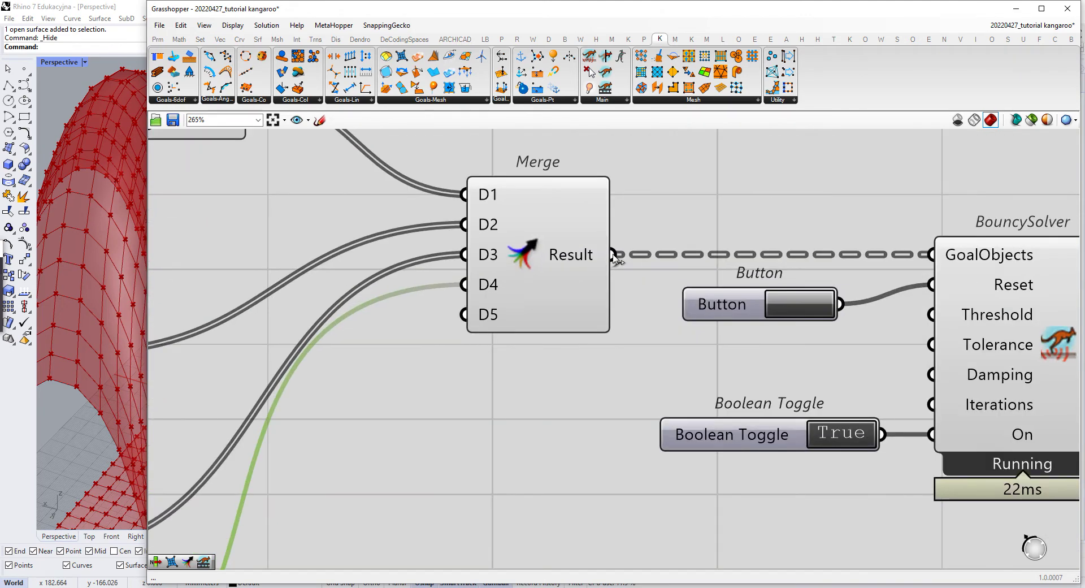
mouse_move(581, 259)
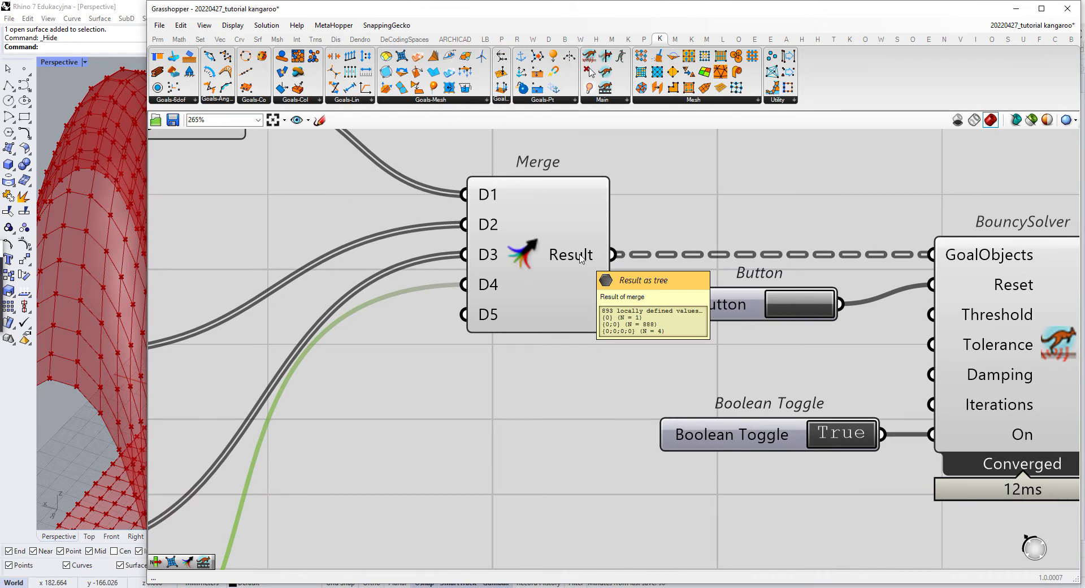
Step: Try flattening the D1 input of Merge, and remove the flatten again
right_click(581, 258)
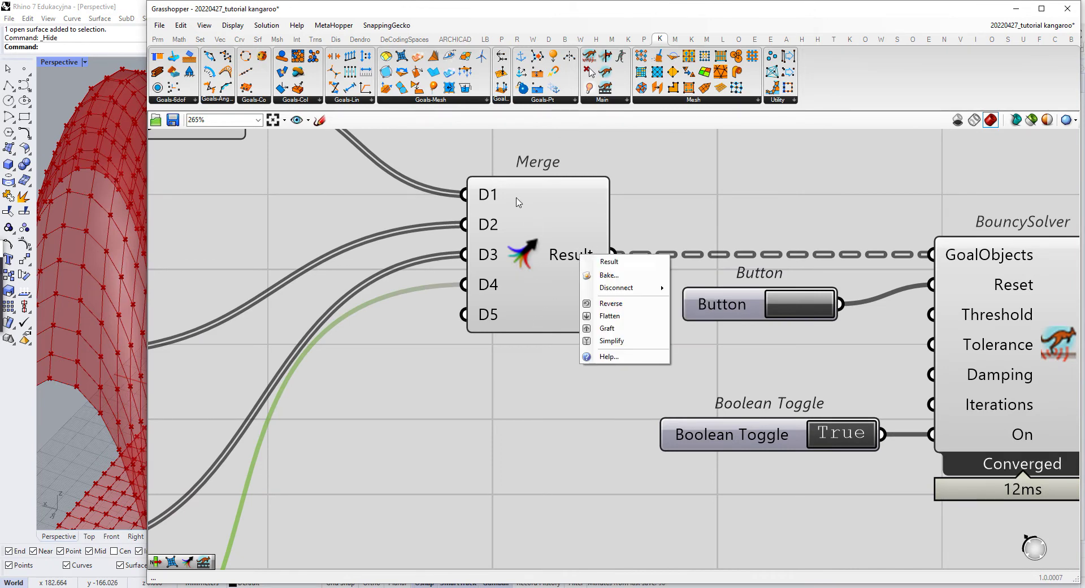
right_click(489, 194)
left_click(556, 288)
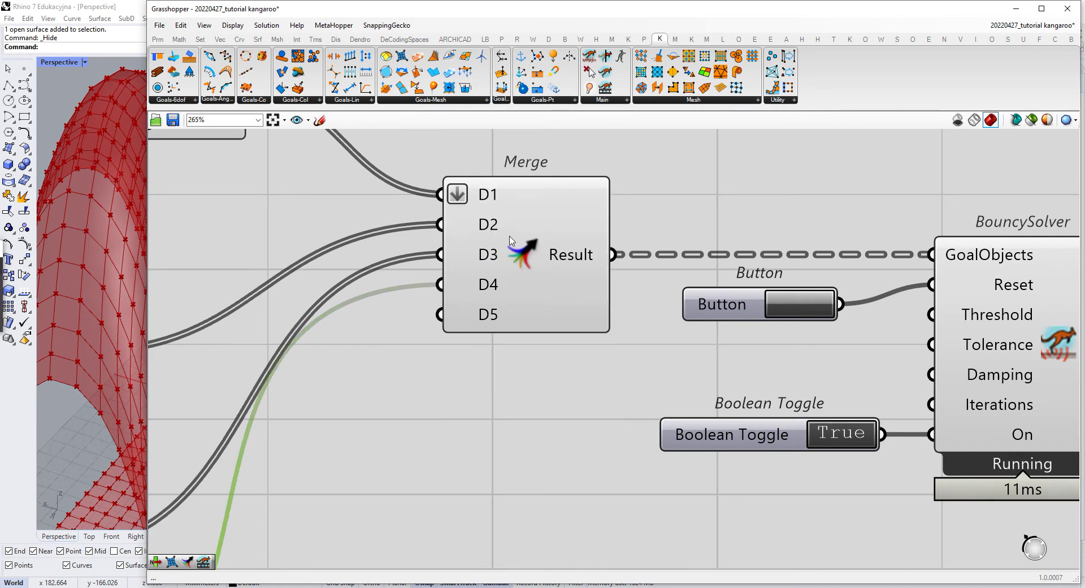
right_click(498, 230)
right_click(491, 229)
left_click(582, 152)
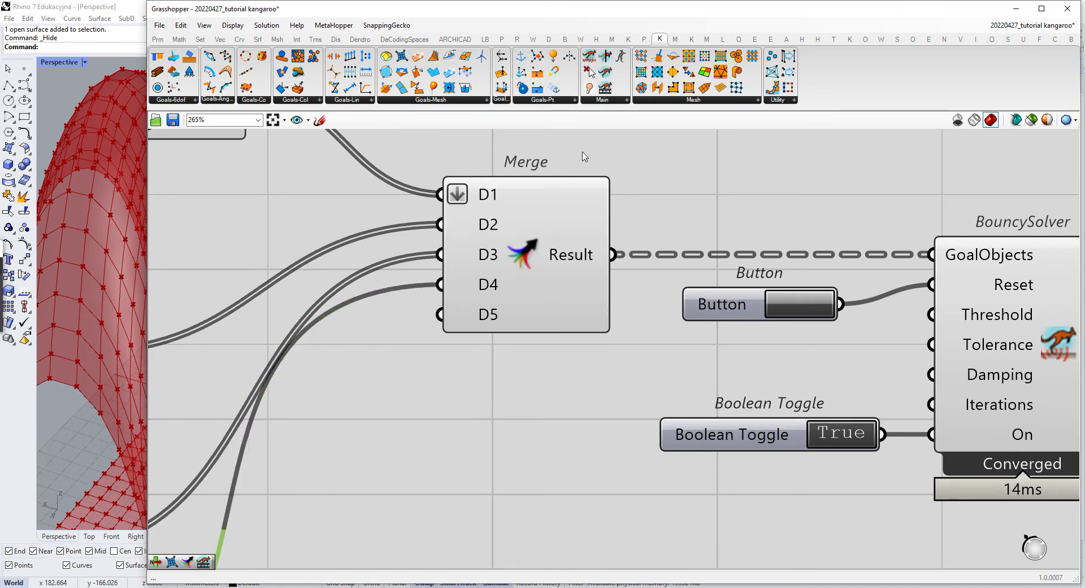
right_click(488, 194)
left_click(557, 280)
right_click_drag(649, 212, 625, 251)
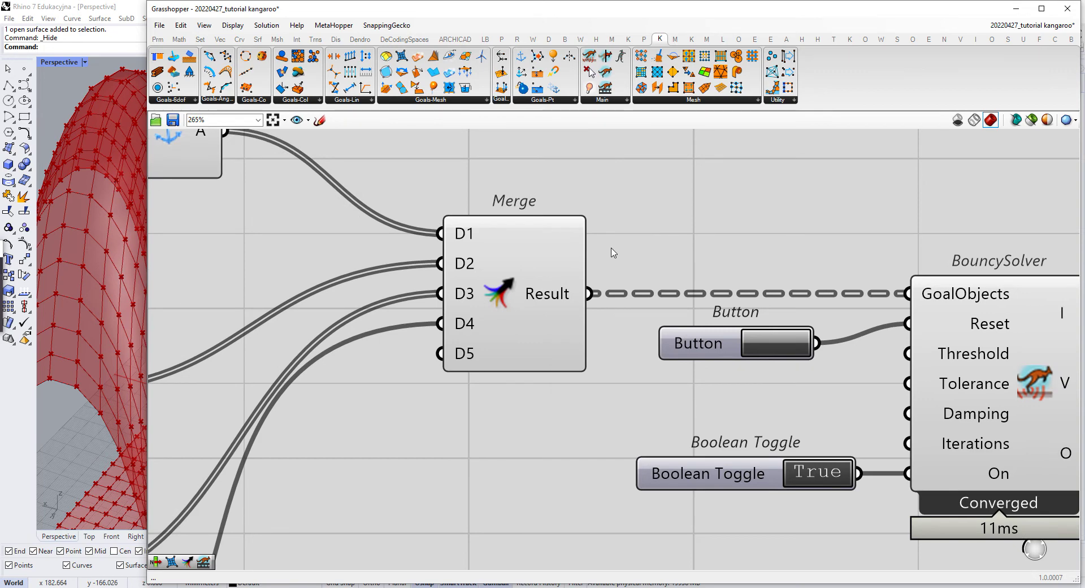
Step: Check Merge's Result tree and try flattening both the D1 and D2 inputs
mouse_move(549, 299)
scroll(549, 300, "up", 1)
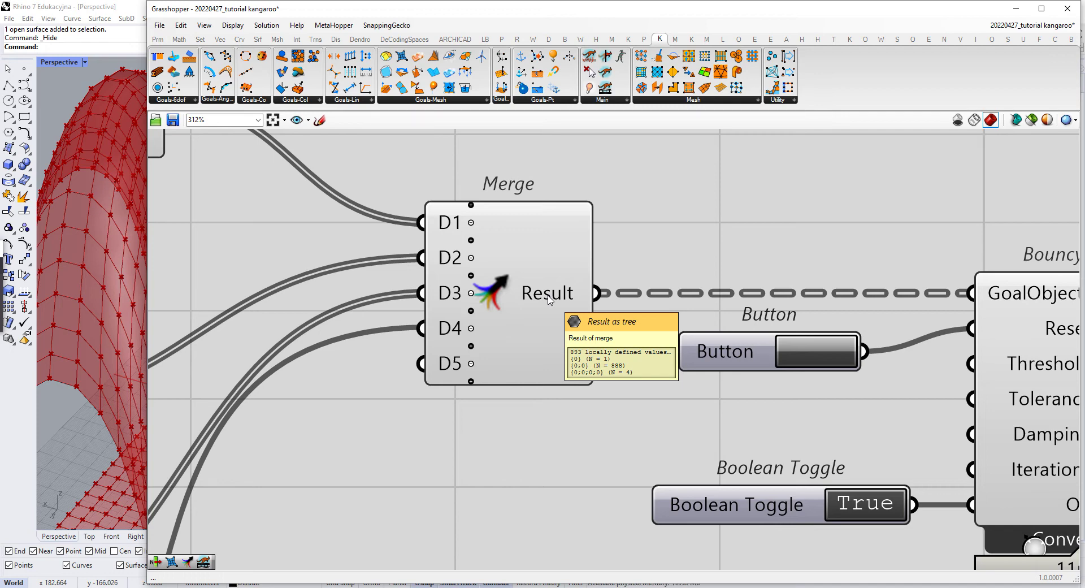
right_click(448, 221)
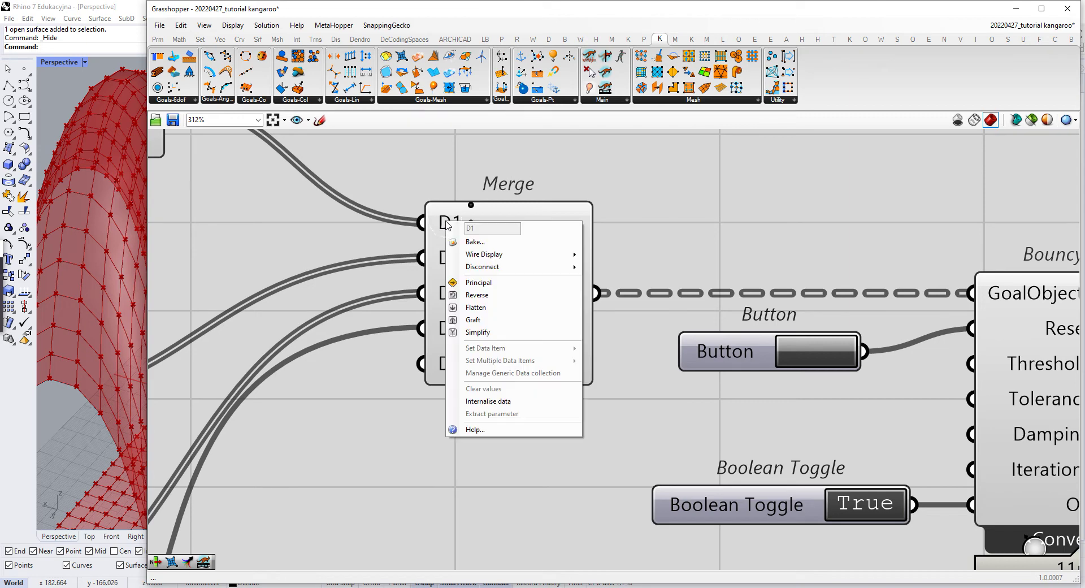
left_click(489, 307)
right_click(440, 258)
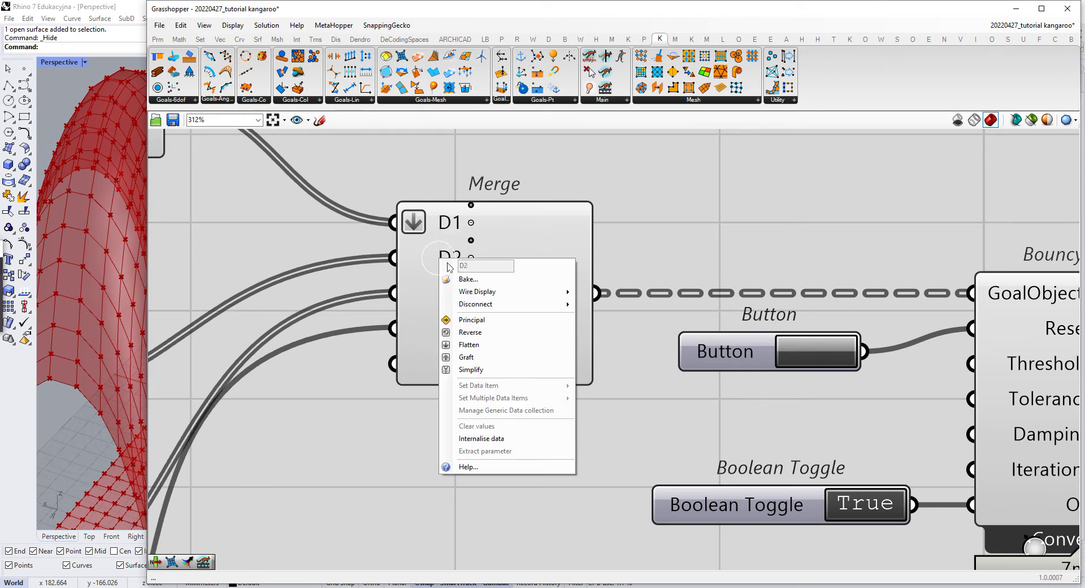
left_click(490, 344)
Step: Simplify the D3 input of Merge and remove the flatten from D2 and D1
right_click(447, 294)
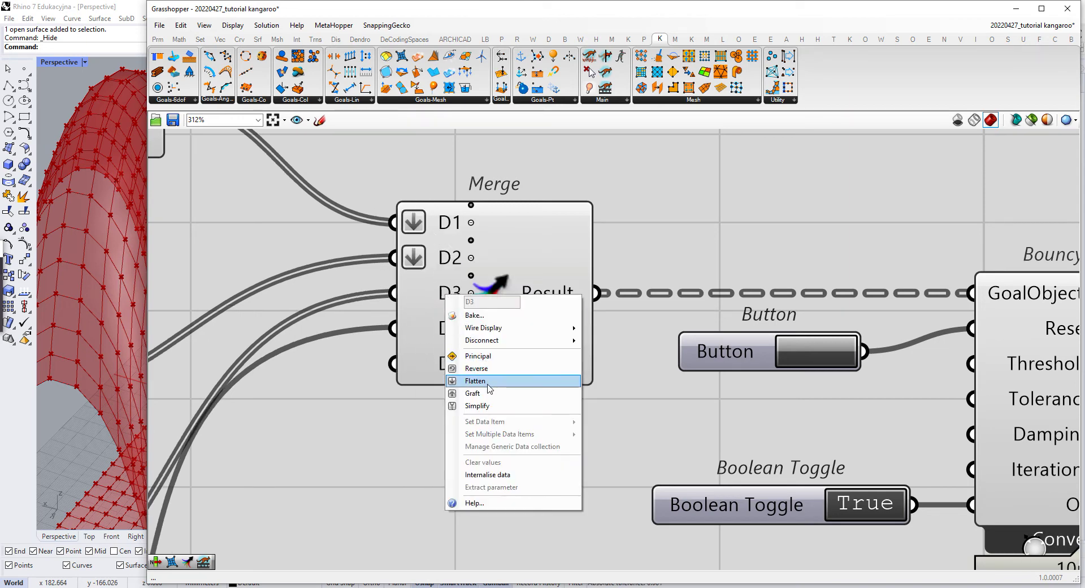
left_click(477, 406)
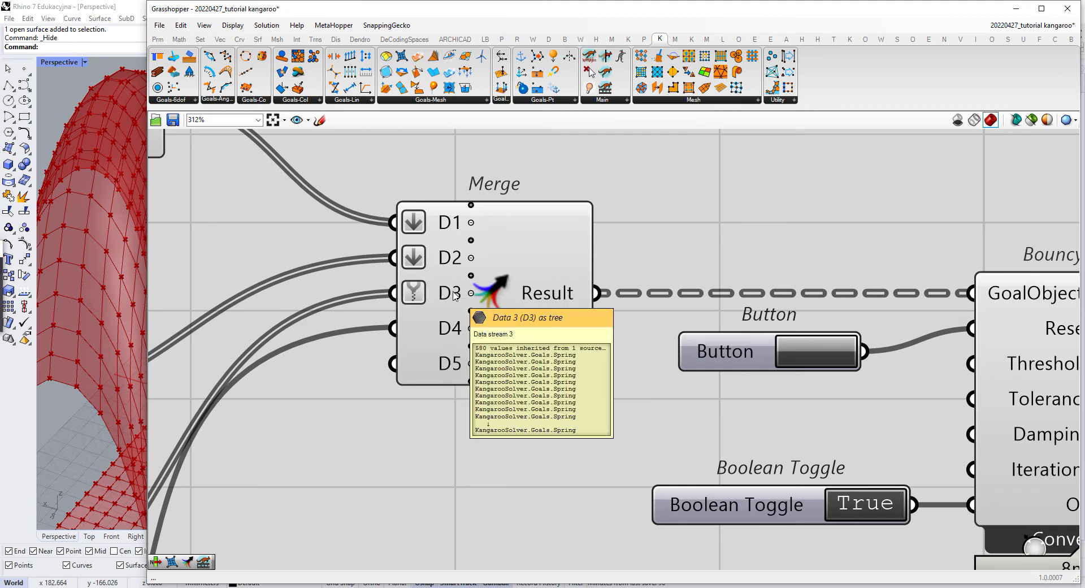
right_click(455, 261)
left_click(510, 347)
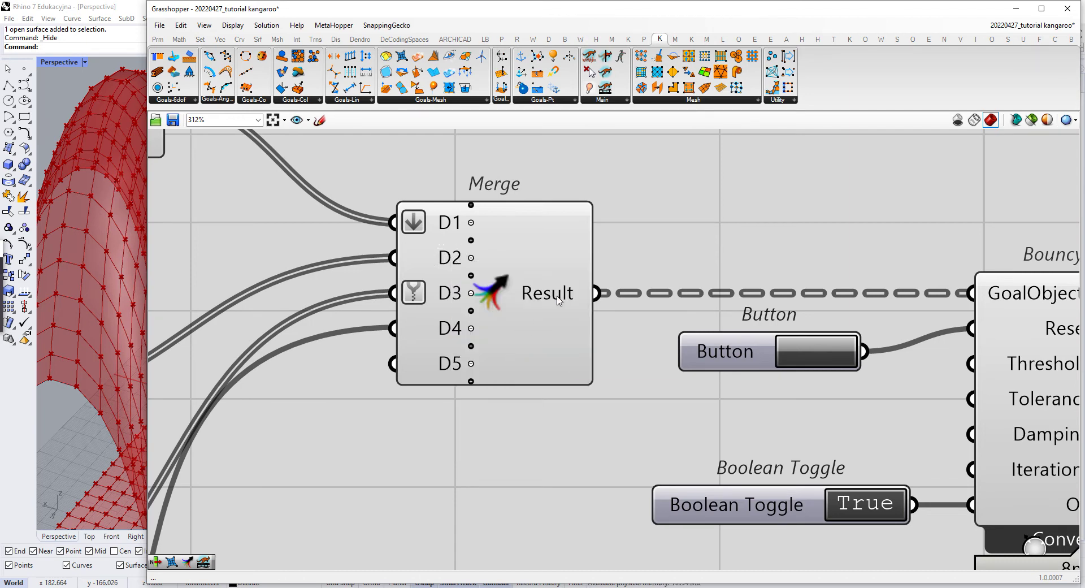
right_click(437, 225)
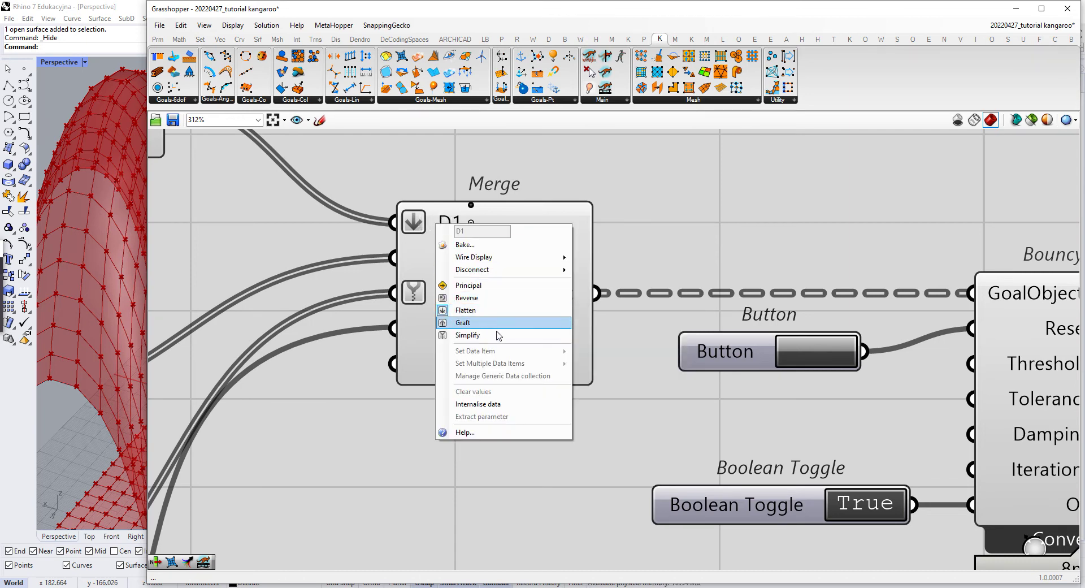
left_click(500, 310)
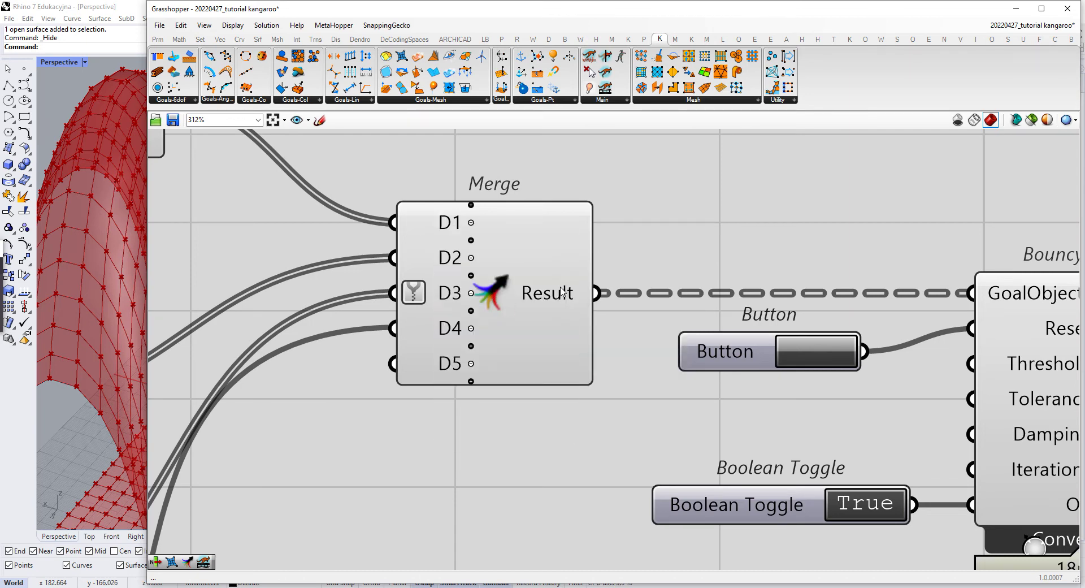
Step: Simplify the D1, D2 and D4 inputs of Merge, nudge the component slightly towards the solver and check its Result tree
right_click(433, 229)
left_click(485, 313)
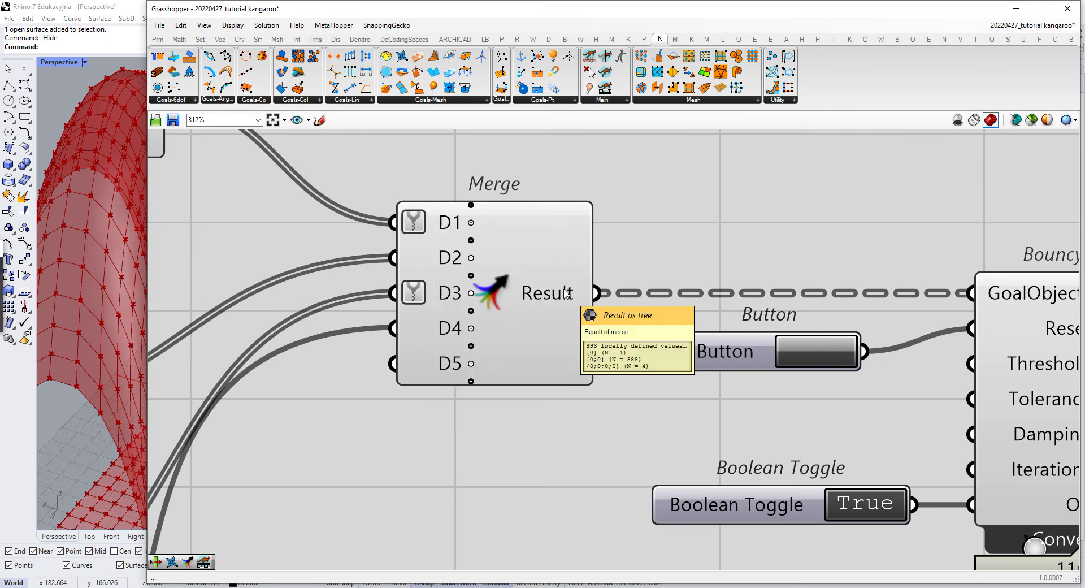
right_click(427, 251)
left_click(485, 358)
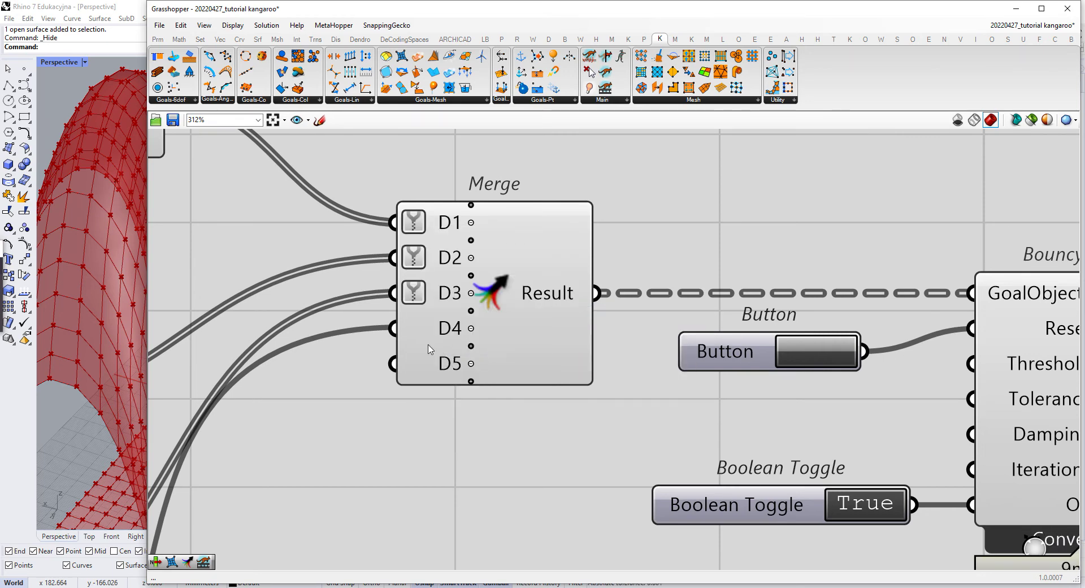
right_click(421, 331)
left_click(481, 439)
left_click_drag(539, 319, 567, 319)
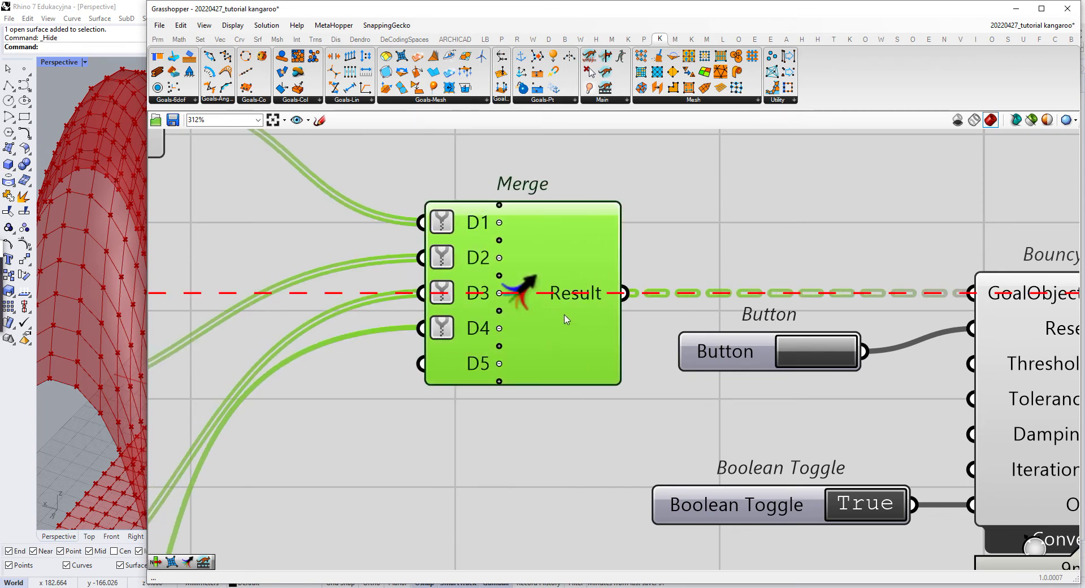
scroll(588, 311, "down", 2)
scroll(575, 328, "up", 3)
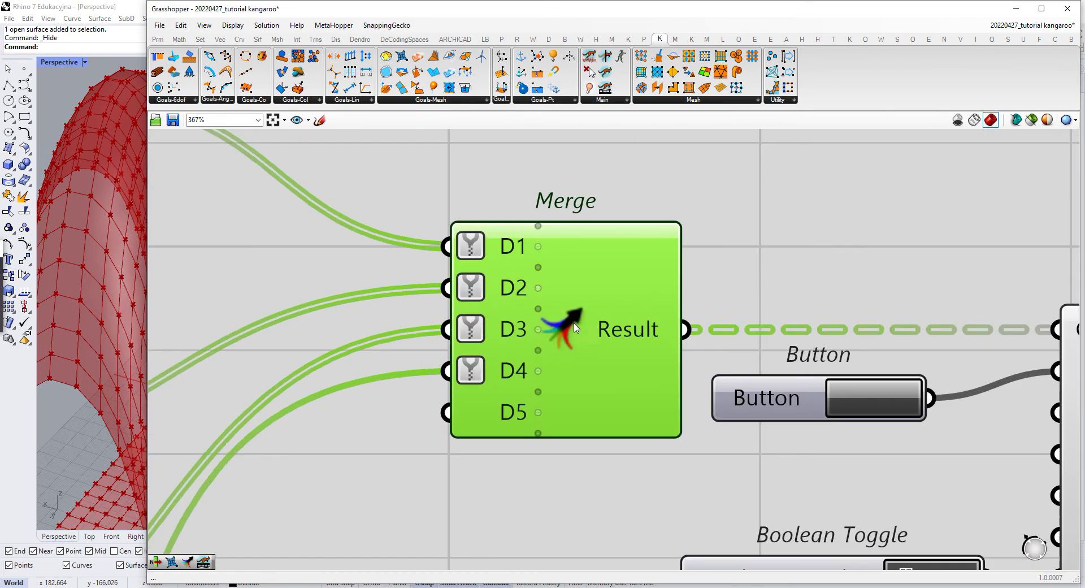
scroll(575, 325, "down", 2)
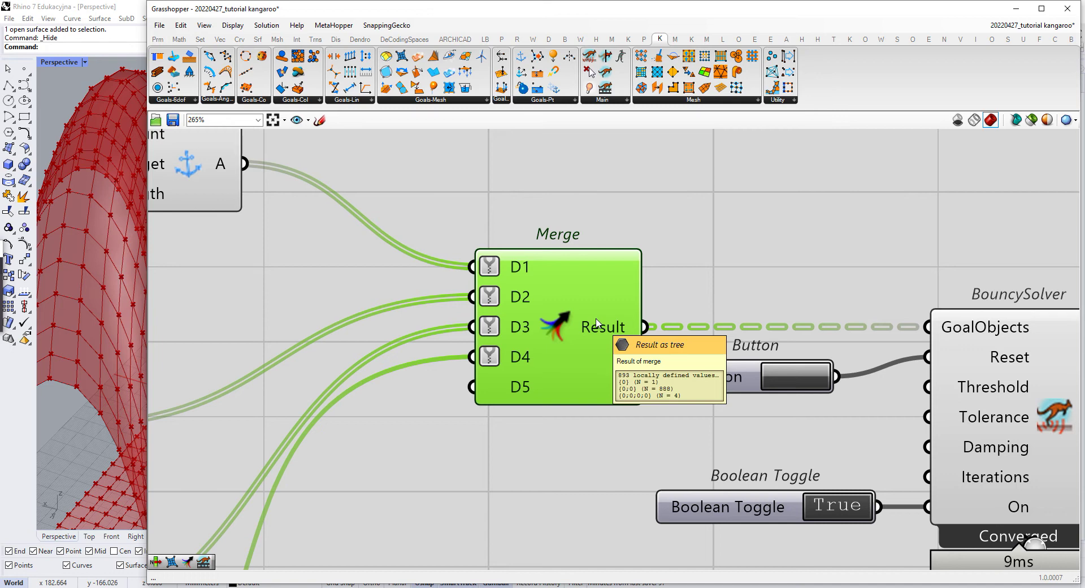
Step: Add a Panel above Merge and feed Anchor's A output into it to read the data path
right_click_drag(433, 203, 521, 255)
double_click(532, 205)
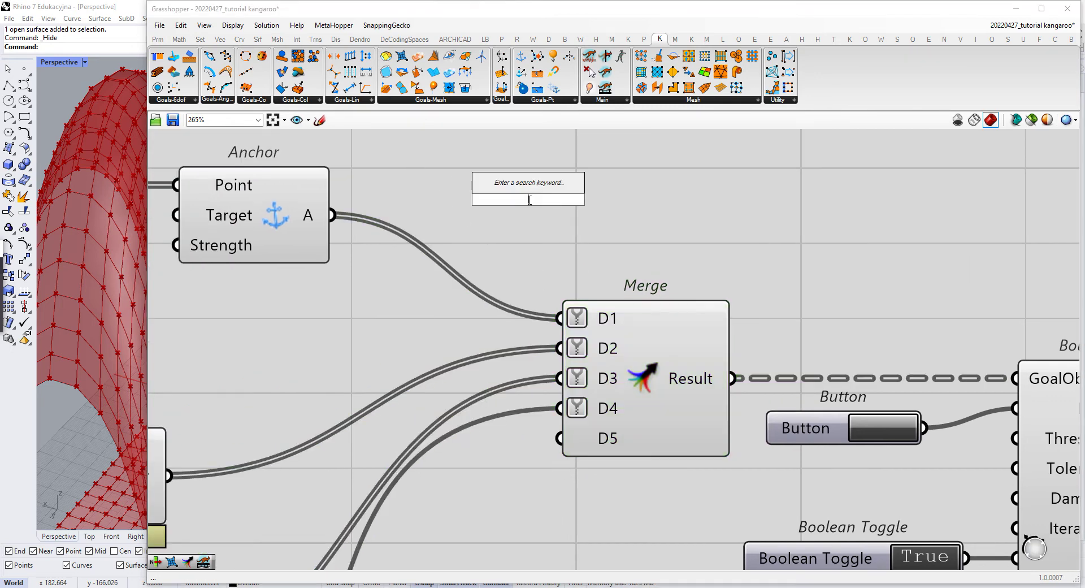
type("panel")
key("Return")
right_click_drag(535, 201, 527, 337)
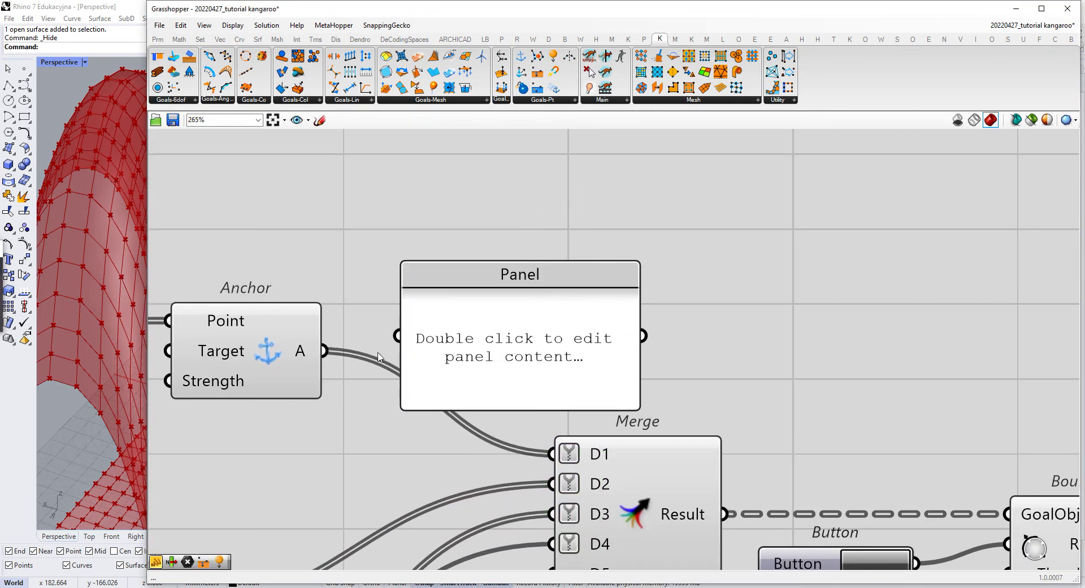
left_click_drag(337, 349, 471, 257)
scroll(616, 228, "up", 3)
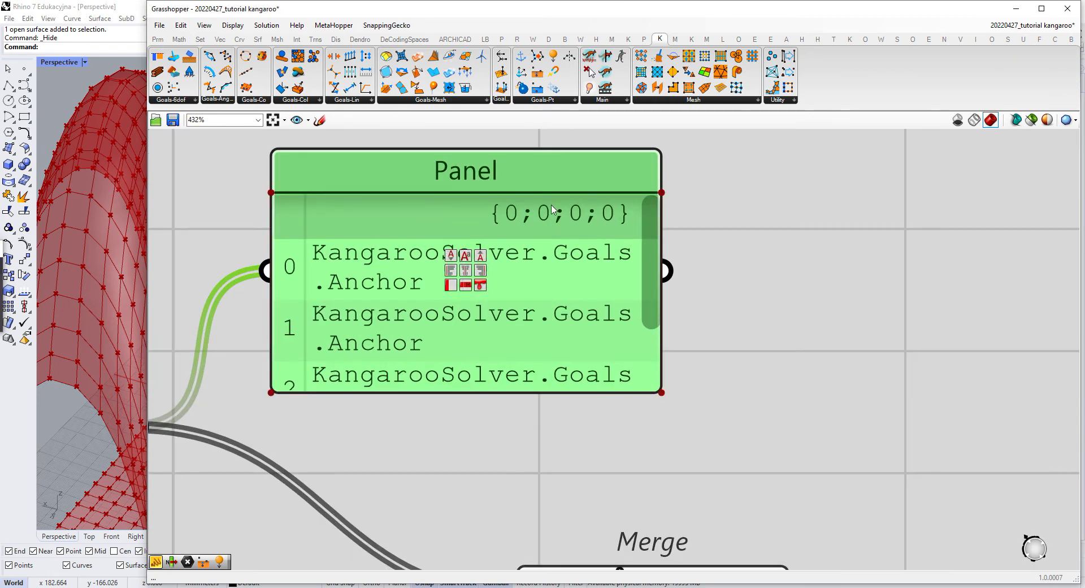
scroll(534, 220, "down", 2)
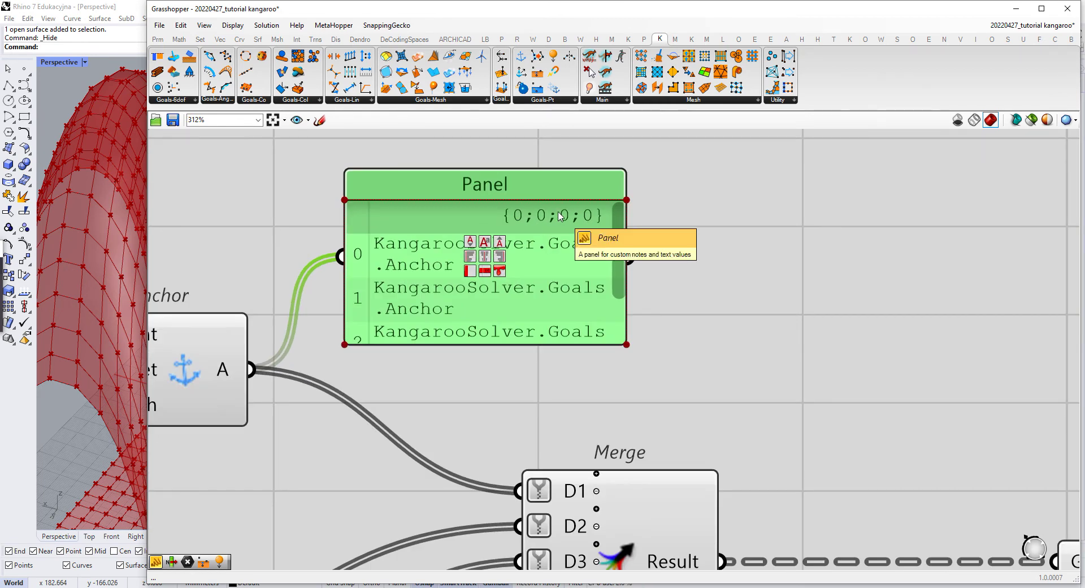
scroll(559, 216, "down", 1)
left_click_drag(480, 158, 650, 232)
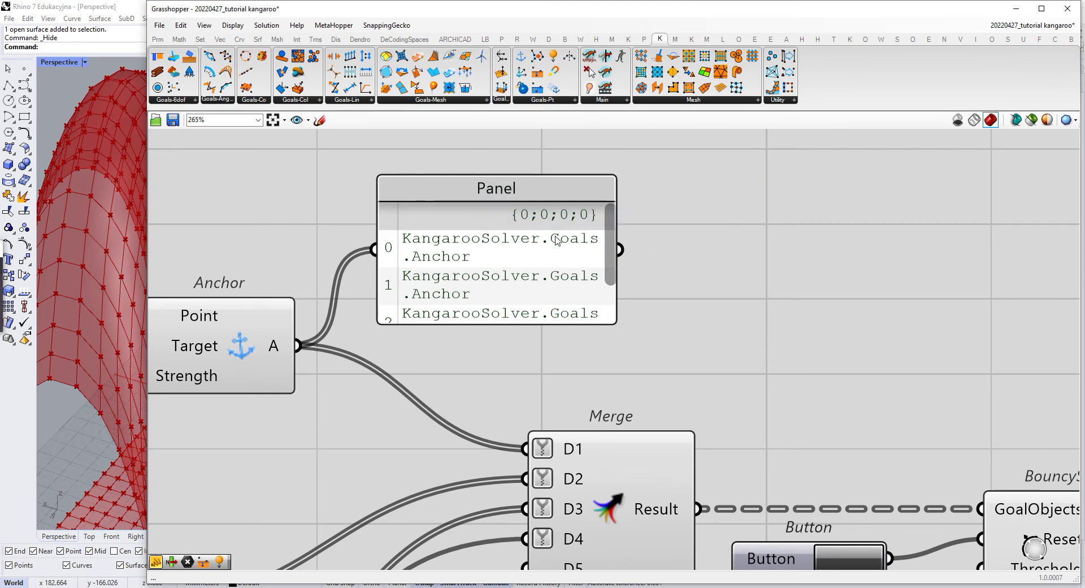
Step: Try simplifying the A output of Anchor, and remove the simplify again
right_click(280, 341)
left_click(319, 415)
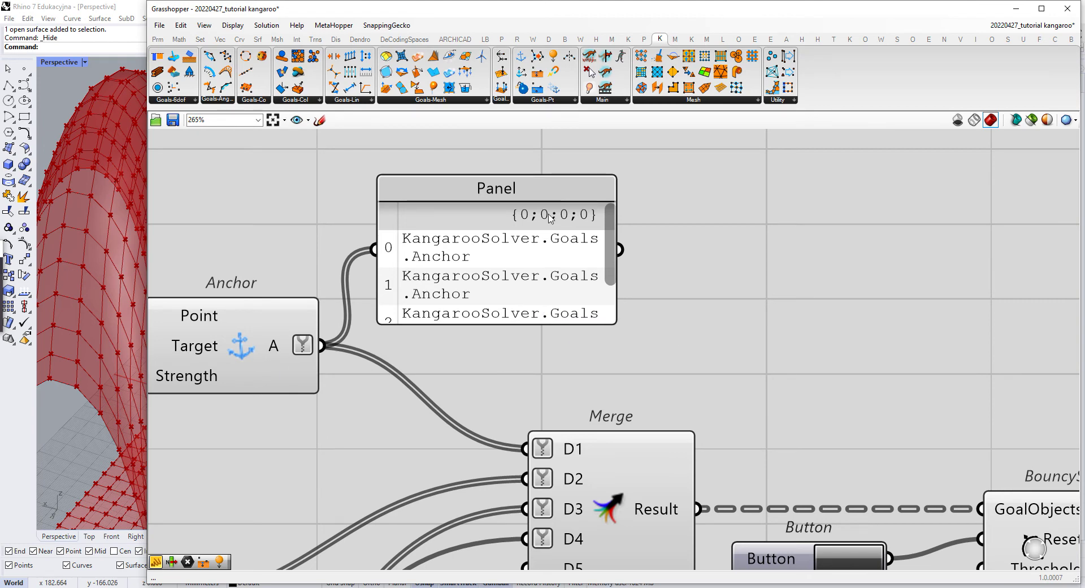
right_click(296, 355)
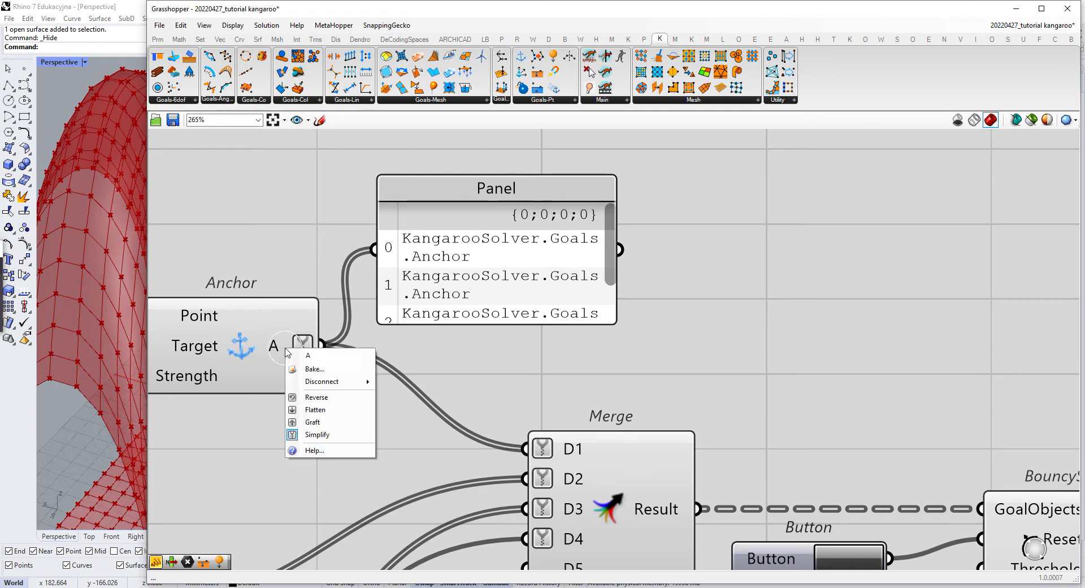
left_click(340, 438)
Step: Move the Panel farther from Anchor and insert a Suirify component between them, routing Anchor's A output through it into the Panel
left_click_drag(468, 298, 571, 272)
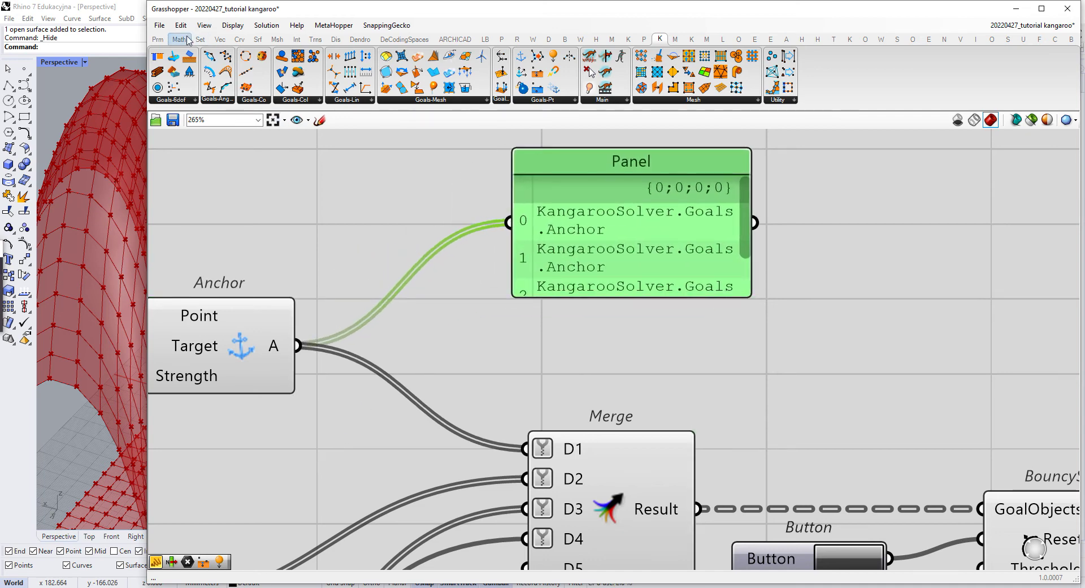
left_click(167, 39)
left_click(678, 101)
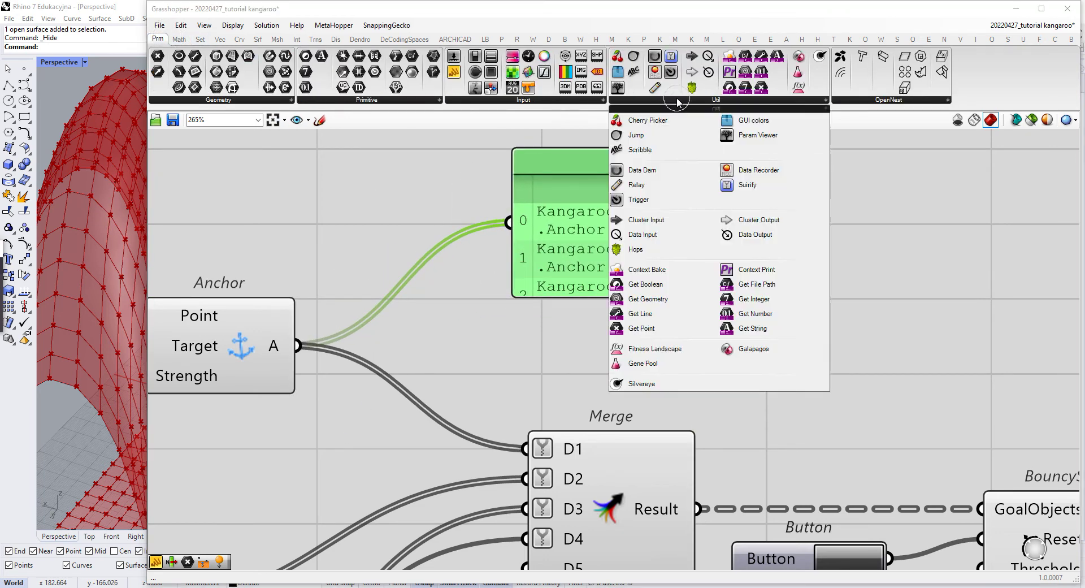
left_click_drag(747, 185, 446, 349)
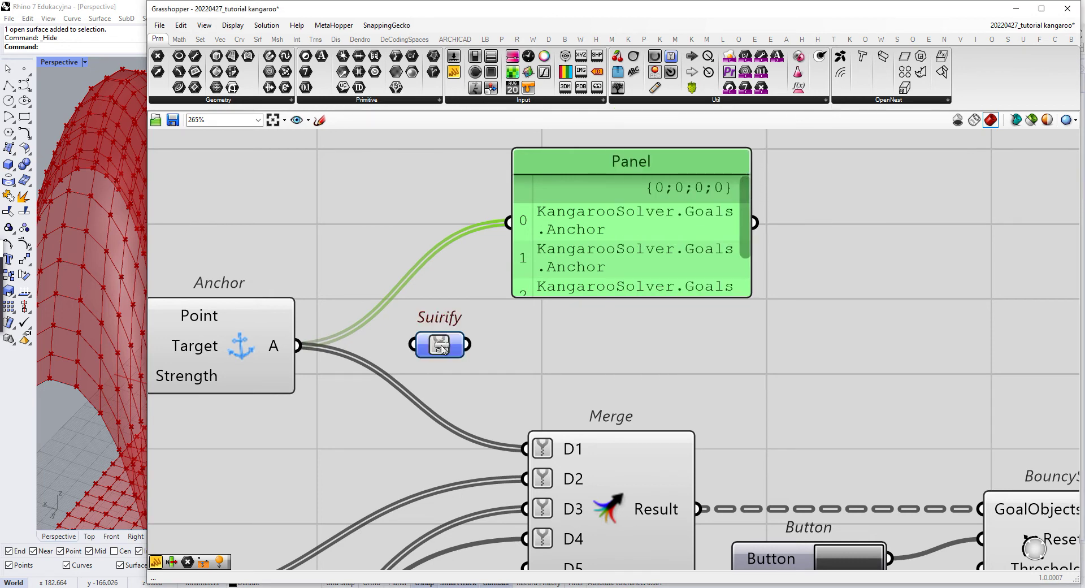
left_click_drag(297, 345, 519, 226)
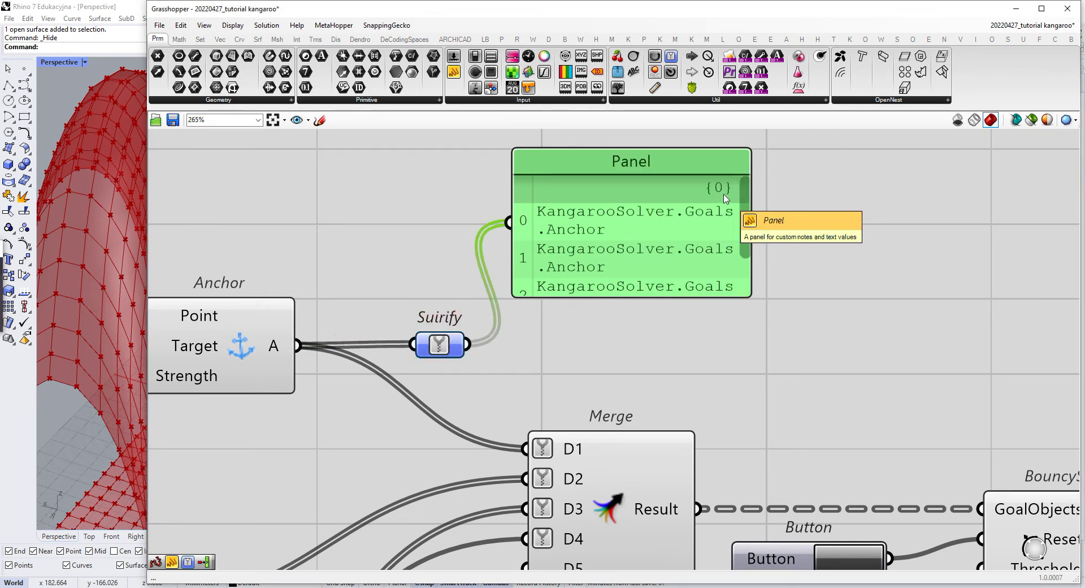
Step: Place three copies of the Suirify component in a column beneath the original, beside Merge's inputs
right_click_drag(562, 346, 578, 257)
left_click_drag(456, 266, 469, 465)
right_click_drag(502, 402, 603, 305)
scroll(473, 401, "down", 2)
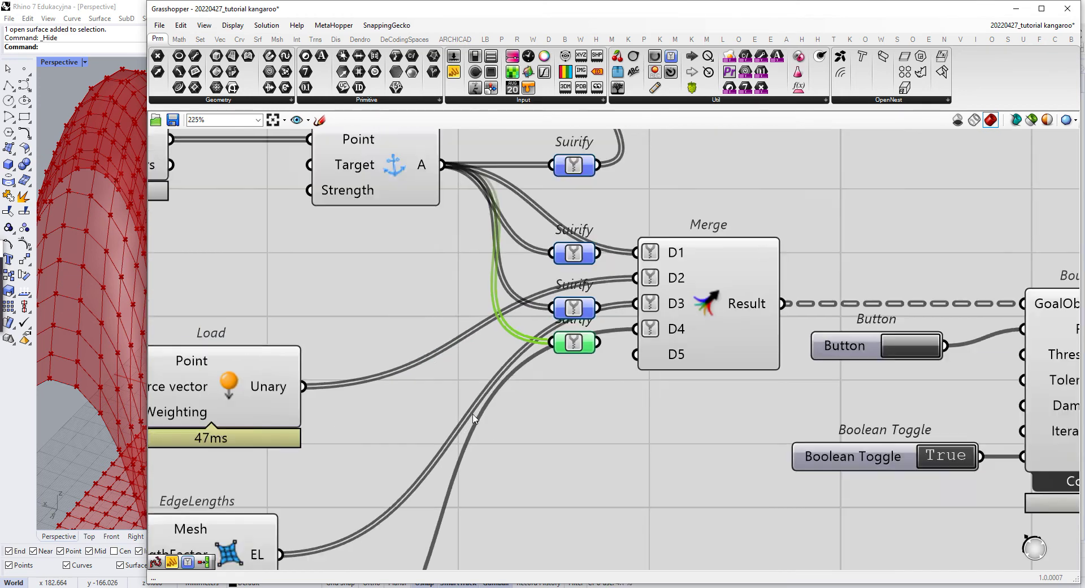
Step: Rewire the Suirify copies, feeding Show into the lowest, EdgeLengths' EL into the middle one and Load's Unary into the highest
right_click_drag(422, 528, 456, 405)
left_click_drag(312, 544, 573, 230)
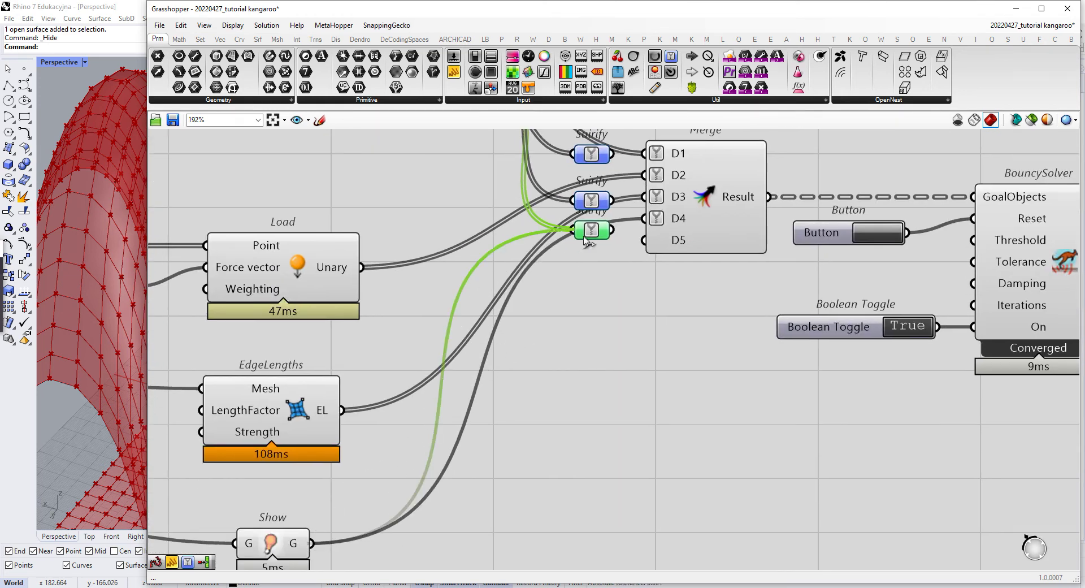
left_click_drag(494, 266, 573, 200)
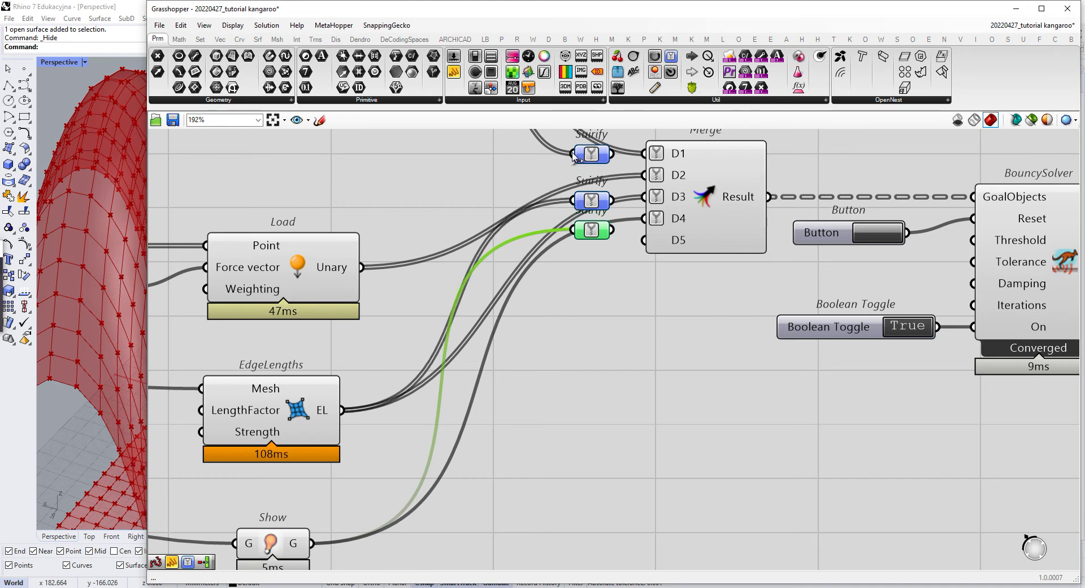
left_click_drag(573, 153, 363, 268)
right_click_drag(457, 258, 383, 452)
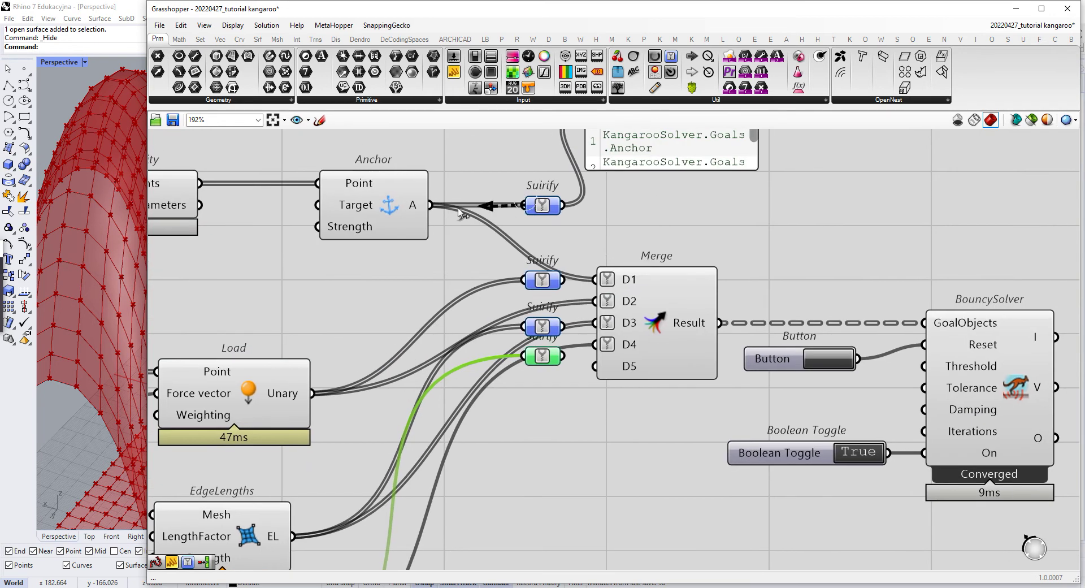
Step: Move the original Suirify down above its copies and connect the four Suirify outputs in order to Merge's D1 to D4
left_click(552, 210)
scroll(554, 214, "up", 2)
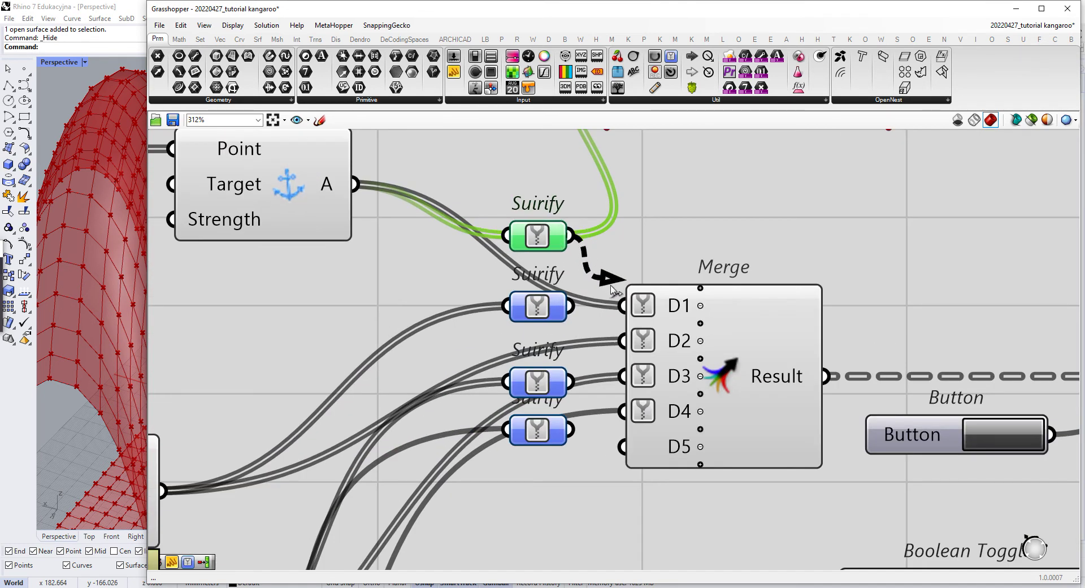
left_click_drag(616, 288, 623, 341)
Step: Tidy the vertical spacing of the four Suirify components, lining the third one up with Merge's D3 input
left_click_drag(573, 382, 537, 451)
left_click_drag(535, 384, 535, 378)
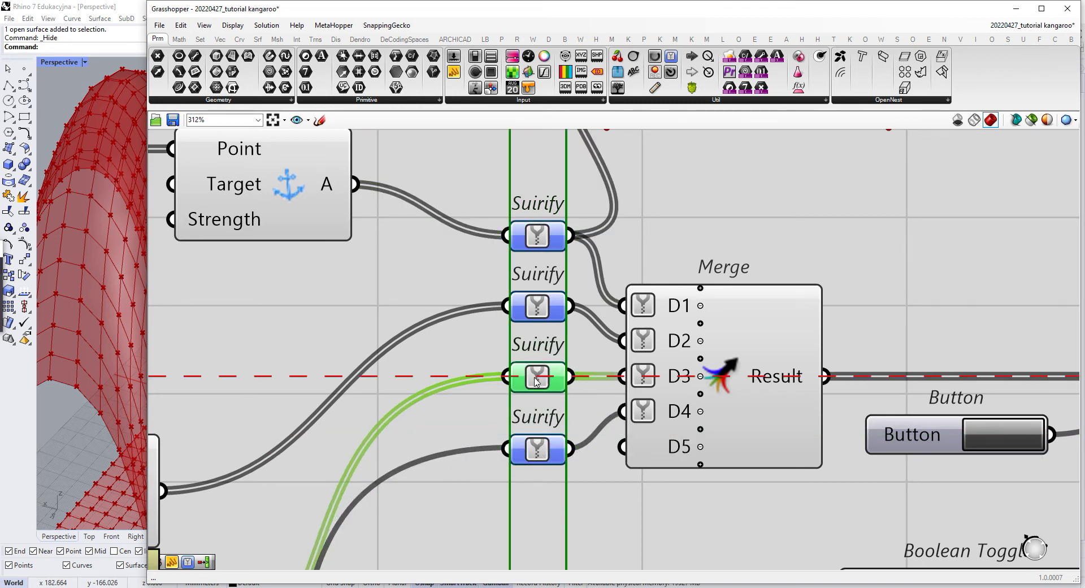
left_click_drag(538, 320, 538, 329)
left_click_drag(538, 240, 540, 251)
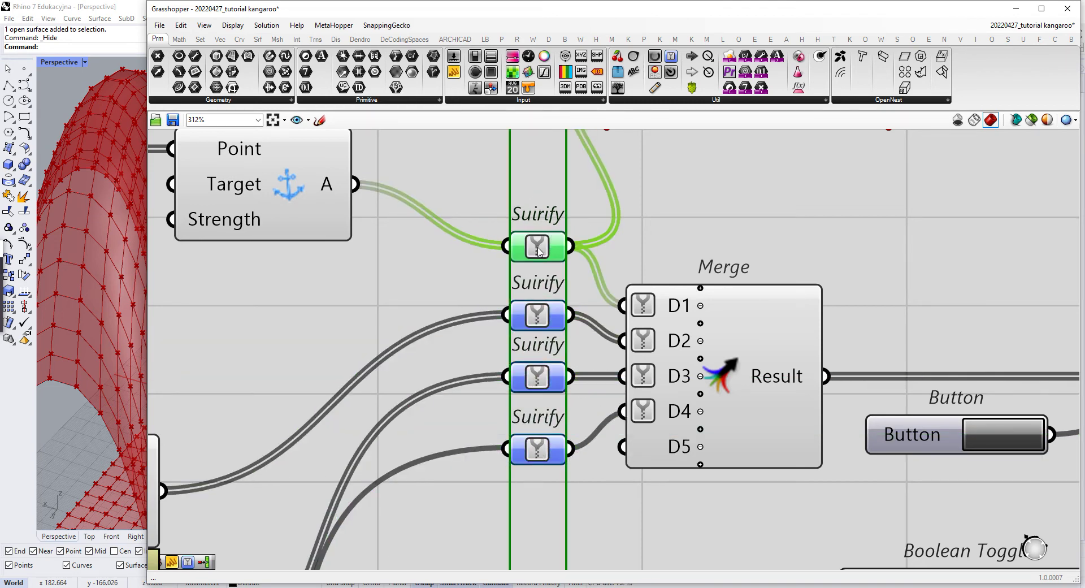
Step: Delete the Panel attached to Anchor's Suirify component
scroll(539, 252, "down", 4)
right_click_drag(539, 252, 520, 330)
left_click_drag(662, 289, 558, 183)
key("Delete")
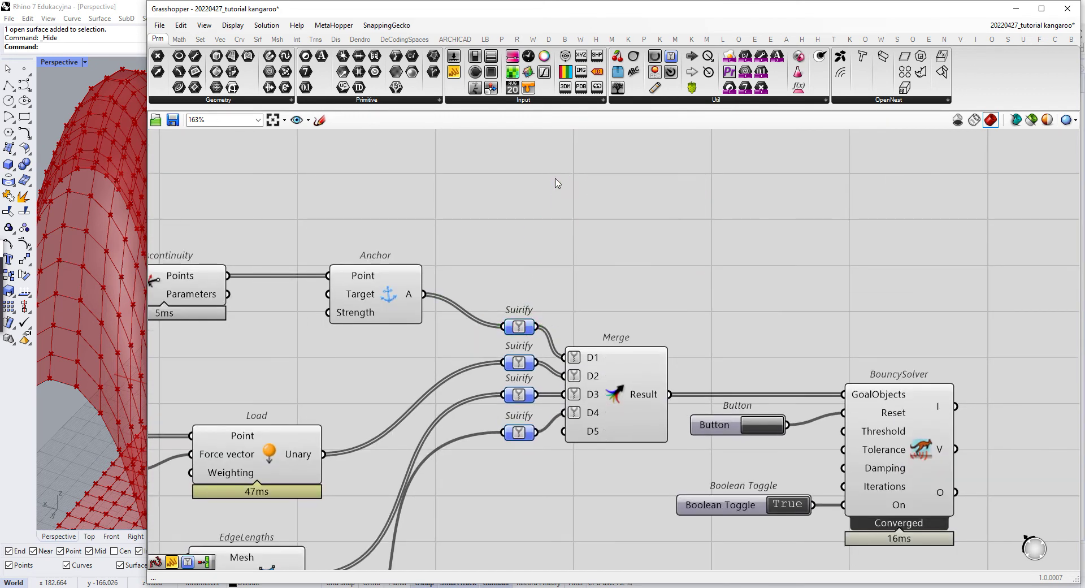
Step: Remove Simplify from the D1, D2, D3 and D4 inputs of Merge
scroll(568, 392, "up", 3)
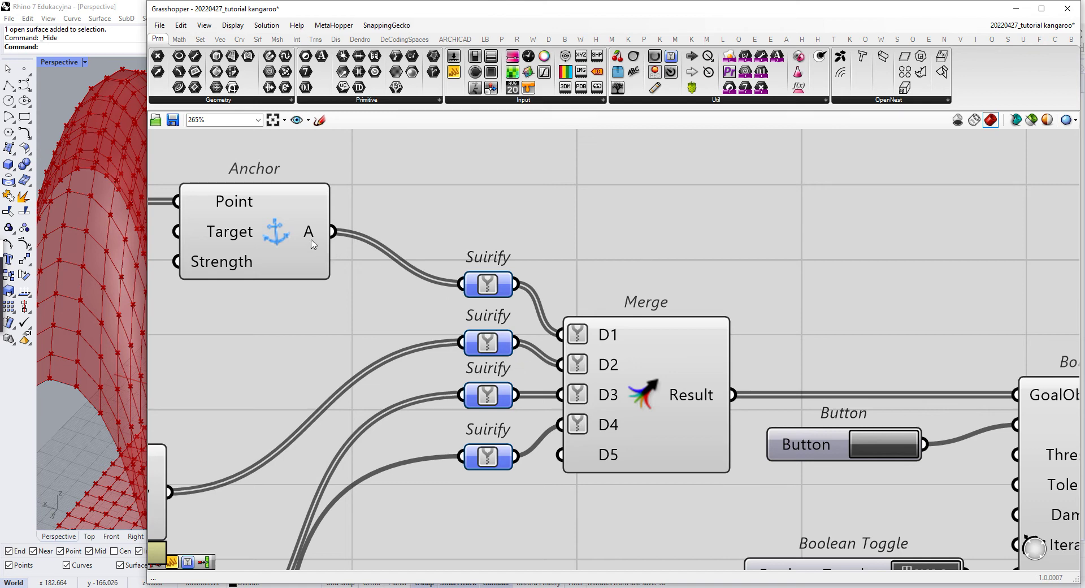
mouse_move(308, 237)
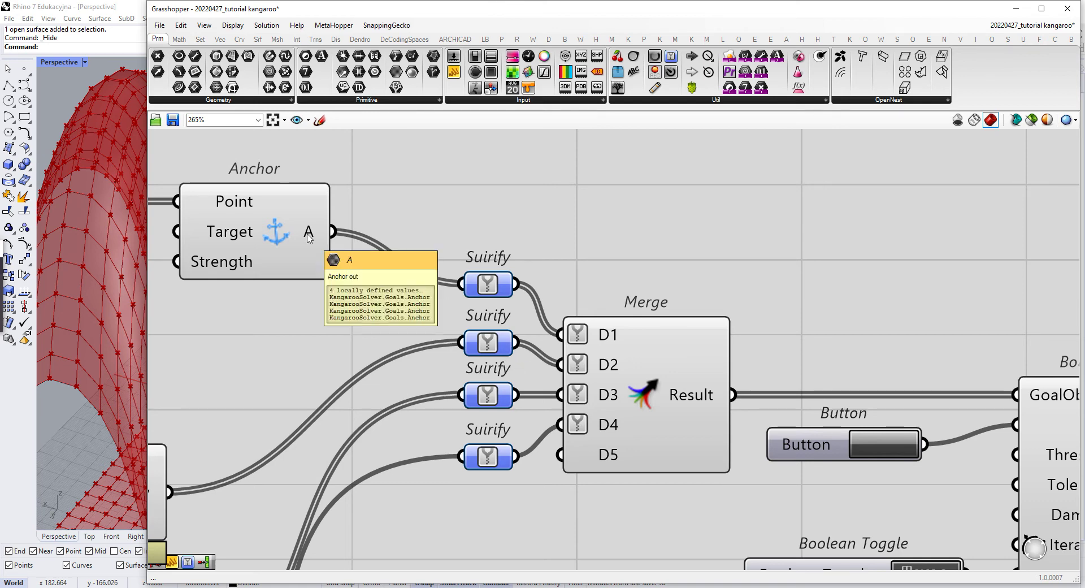
left_click(656, 411)
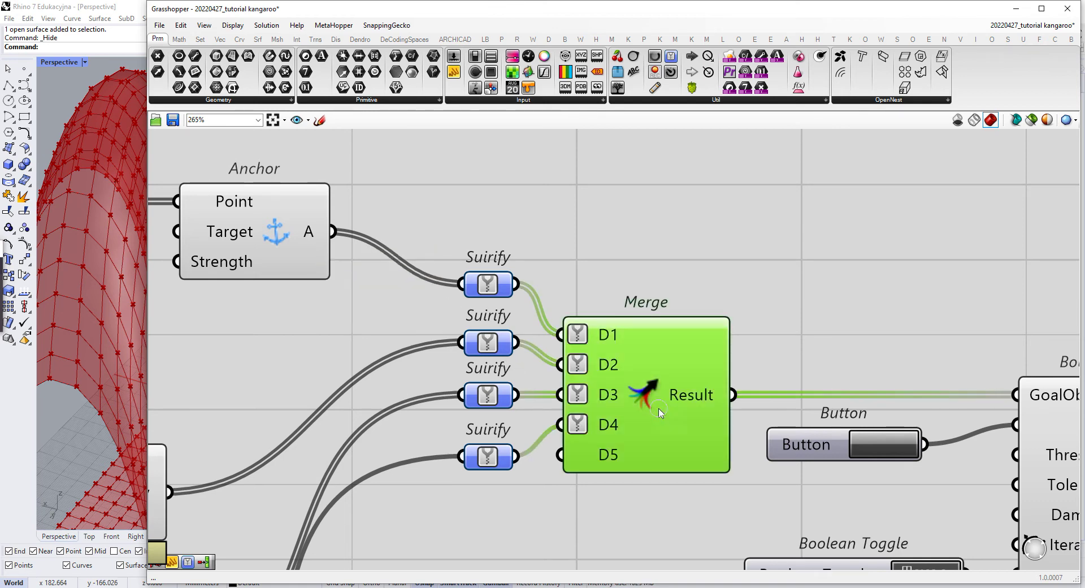
right_click(615, 339)
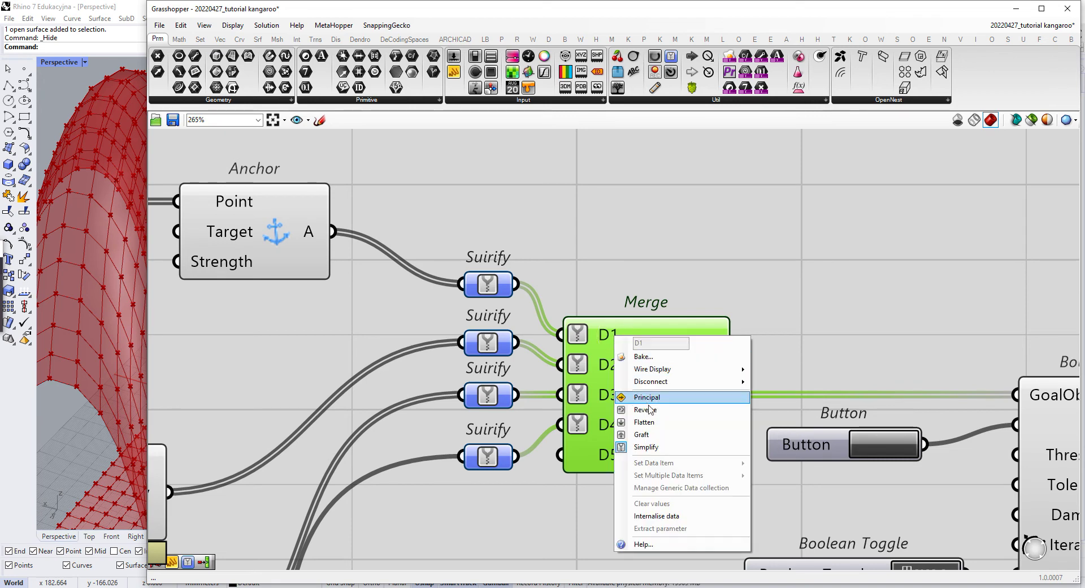
left_click(629, 445)
right_click(612, 365)
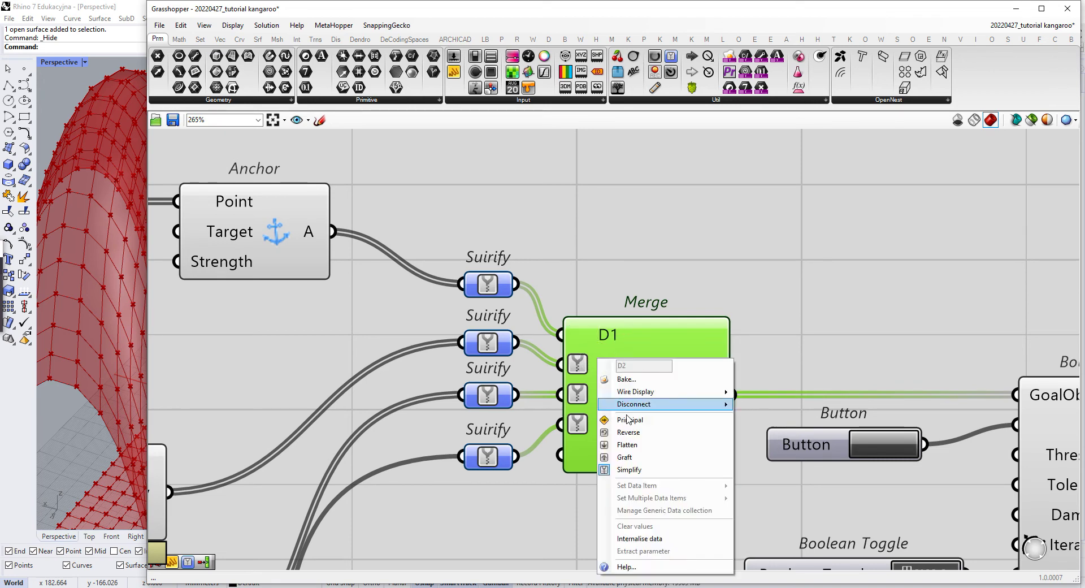
left_click(629, 470)
right_click(612, 395)
left_click(627, 481)
right_click(604, 427)
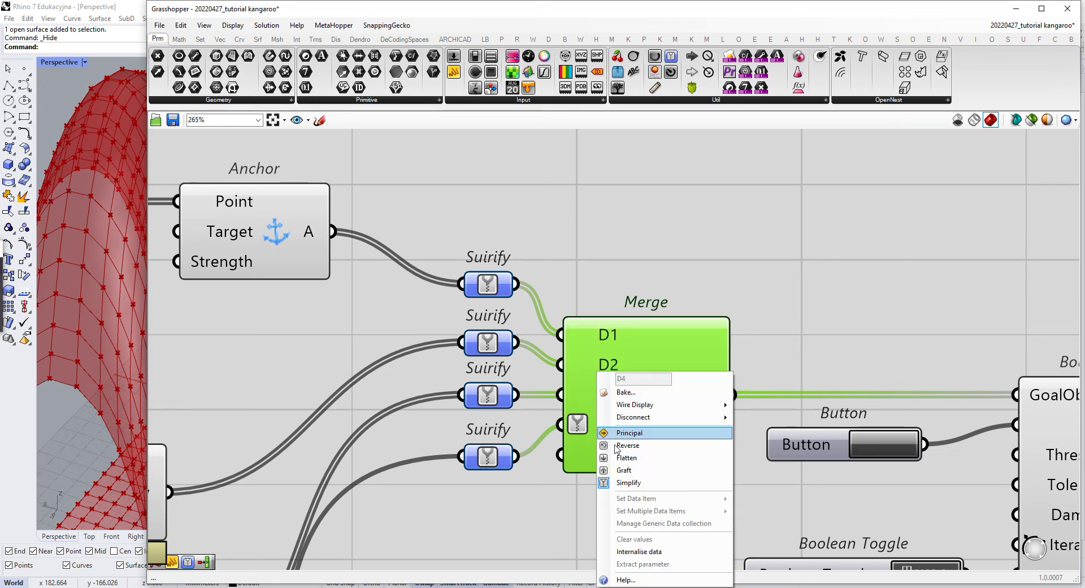
left_click(628, 482)
Step: Examine Merge's Result data and its connection to BouncySolver's GoalObjects input
scroll(601, 292, "down", 3)
right_click_drag(595, 431, 463, 321)
scroll(462, 322, "down", 3)
scroll(645, 326, "up", 3)
mouse_move(695, 347)
scroll(695, 347, "down", 4)
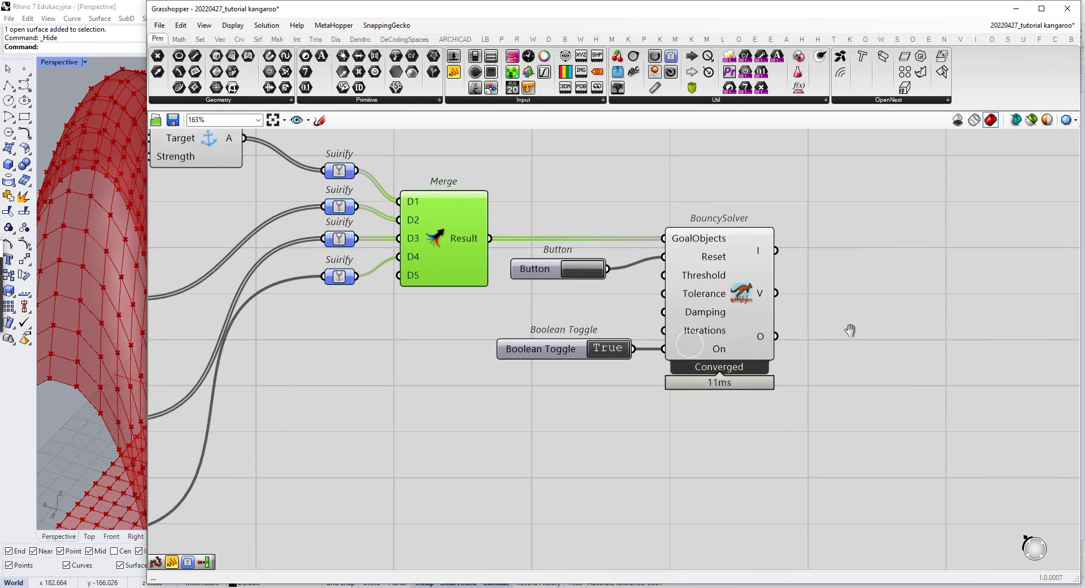
scroll(649, 300, "up", 3)
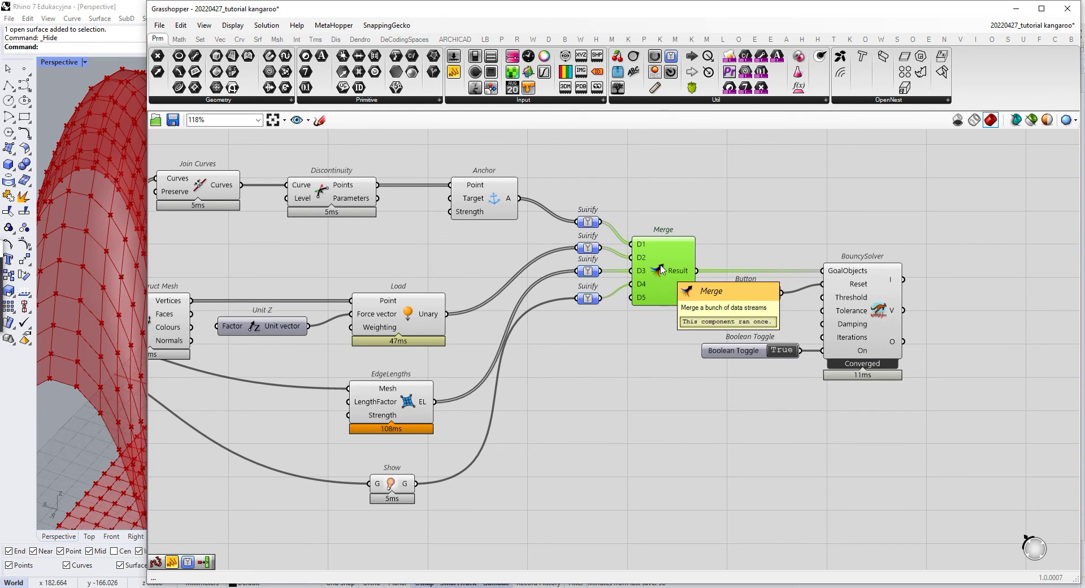
left_click(666, 372)
mouse_move(672, 271)
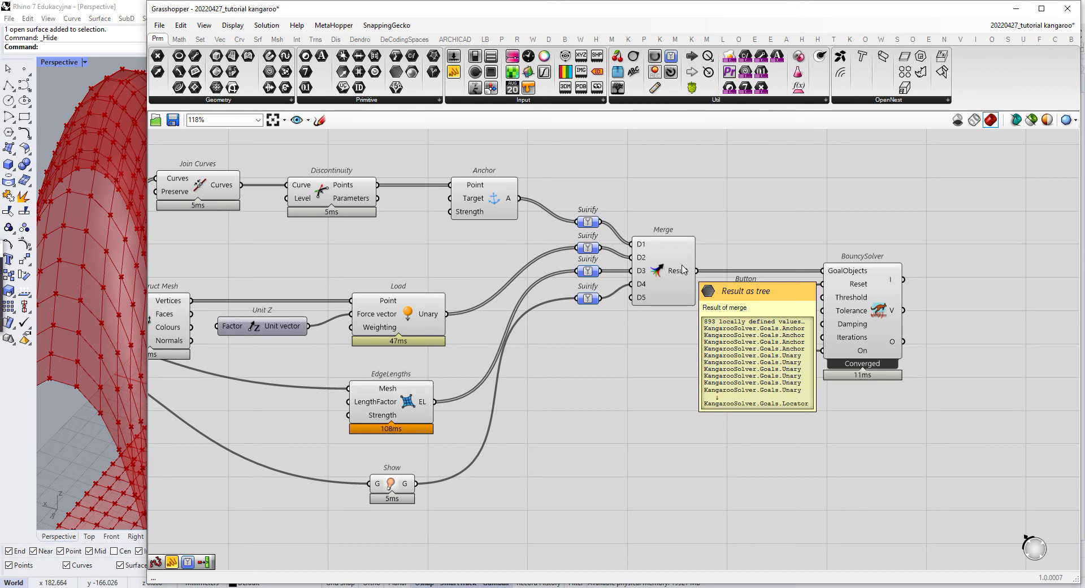
scroll(808, 242, "up", 4)
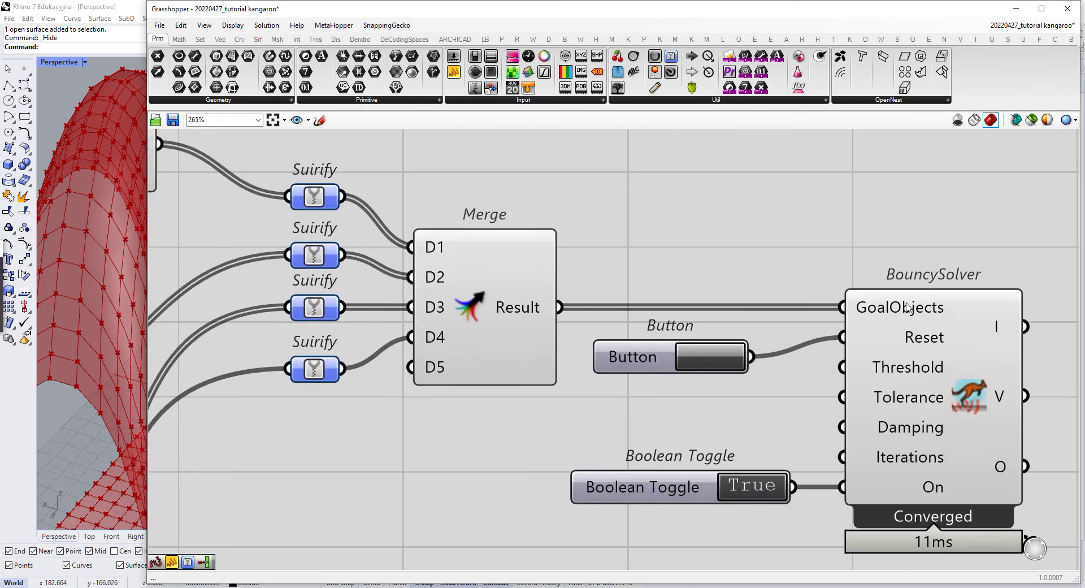
left_click(914, 309)
scroll(606, 314, "down", 4)
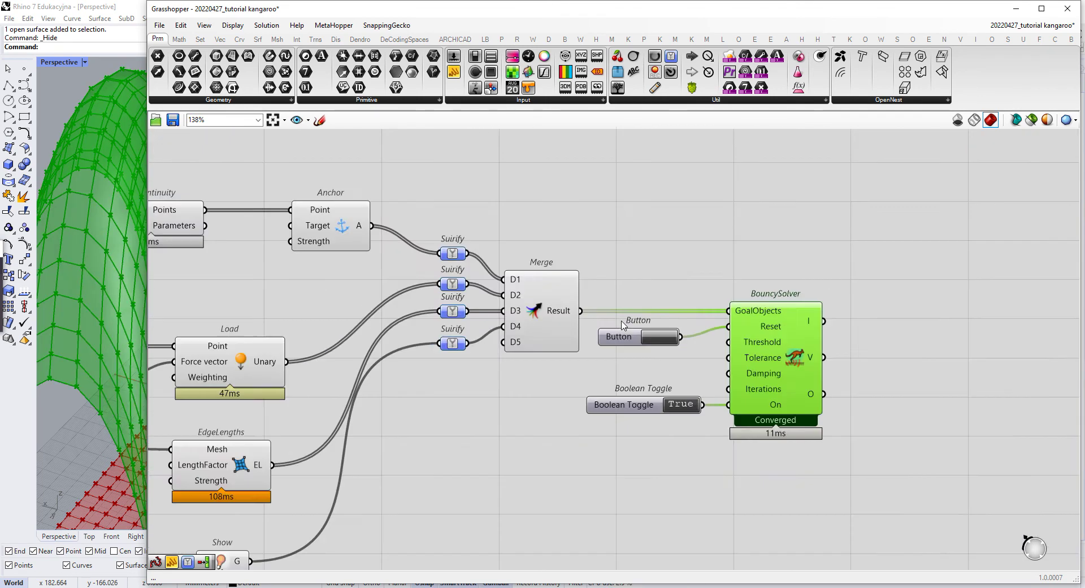
Step: Add a Panel beside BouncySolver and feed the O output into it to read the solver's results
right_click_drag(869, 415, 667, 390)
scroll(667, 390, "up", 2)
left_click_drag(455, 72, 644, 384)
right_click_drag(700, 413, 946, 289)
scroll(947, 290, "down", 3)
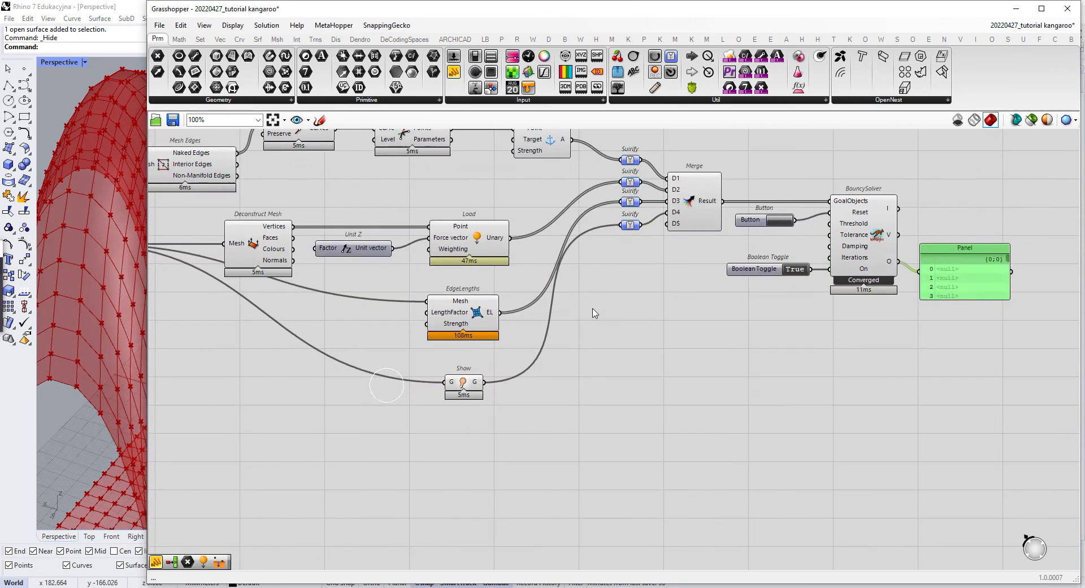
Step: Examine the last entries in BouncySolver's Panel, making the Panel taller and moving it farther from the solver
left_click_drag(500, 359, 424, 425)
right_click_drag(530, 361, 488, 394)
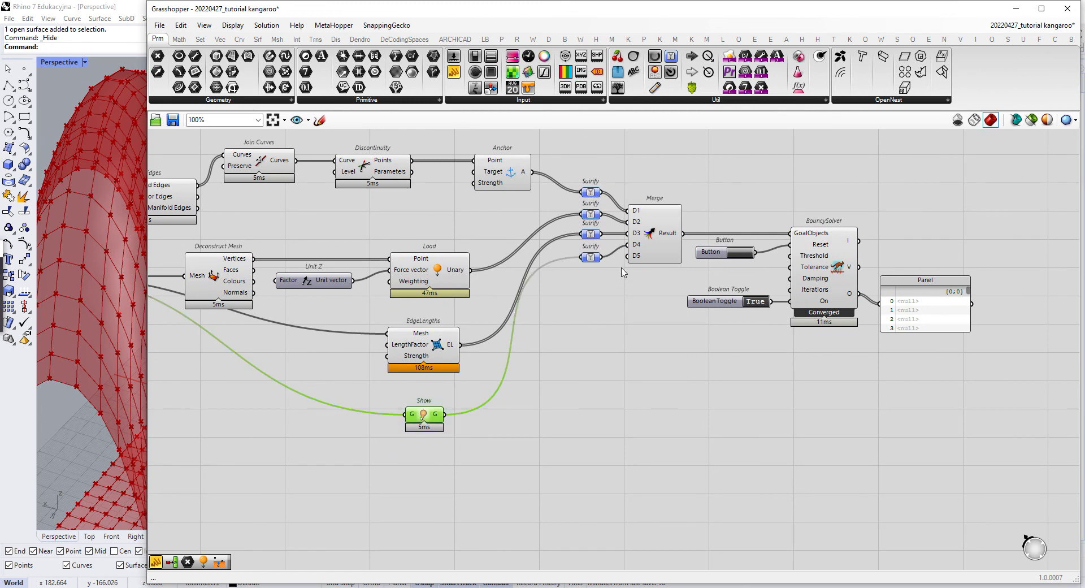
scroll(619, 259, "up", 3)
scroll(863, 260, "down", 2)
right_click_drag(863, 260, 411, 260)
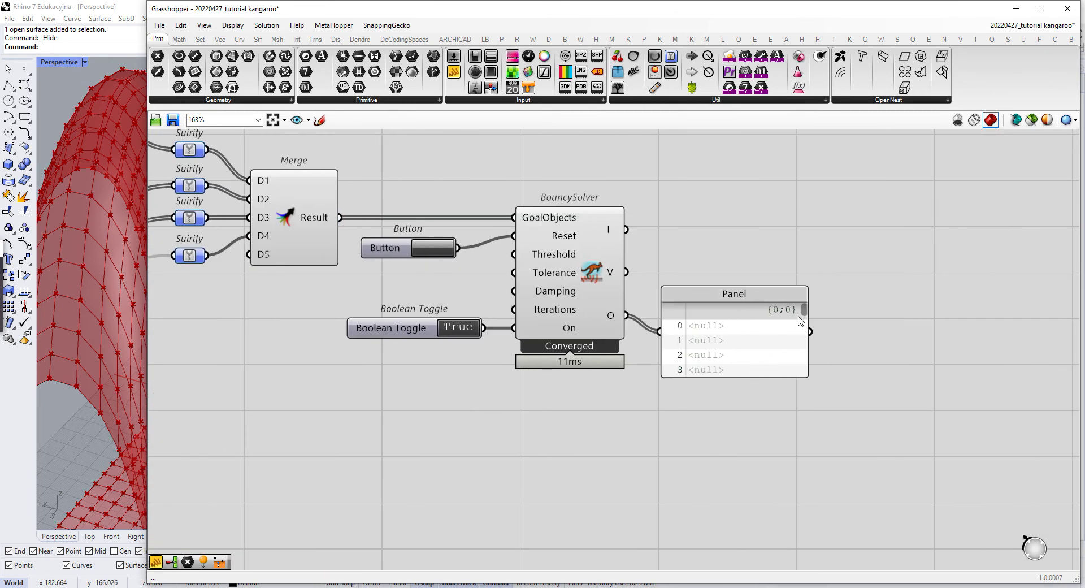
left_click_drag(803, 317, 811, 417)
scroll(742, 384, "up", 2)
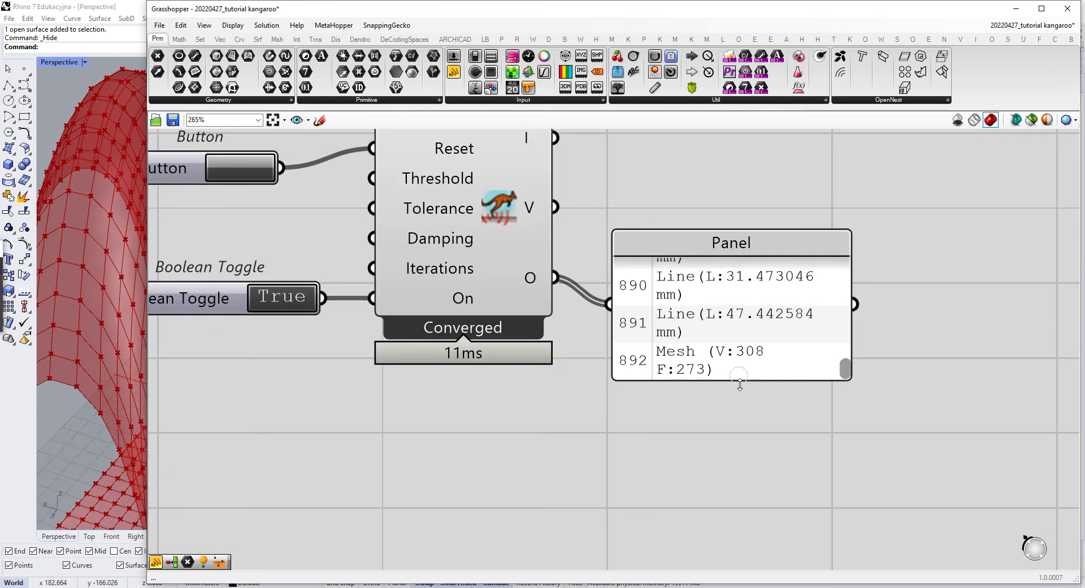
left_click_drag(739, 384, 739, 488)
left_click_drag(737, 436, 853, 337)
right_click_drag(852, 336, 676, 367)
Step: Add a List Item component, feed BouncySolver's O output into its List input and add a -1 output above i
double_click(641, 371)
type("item")
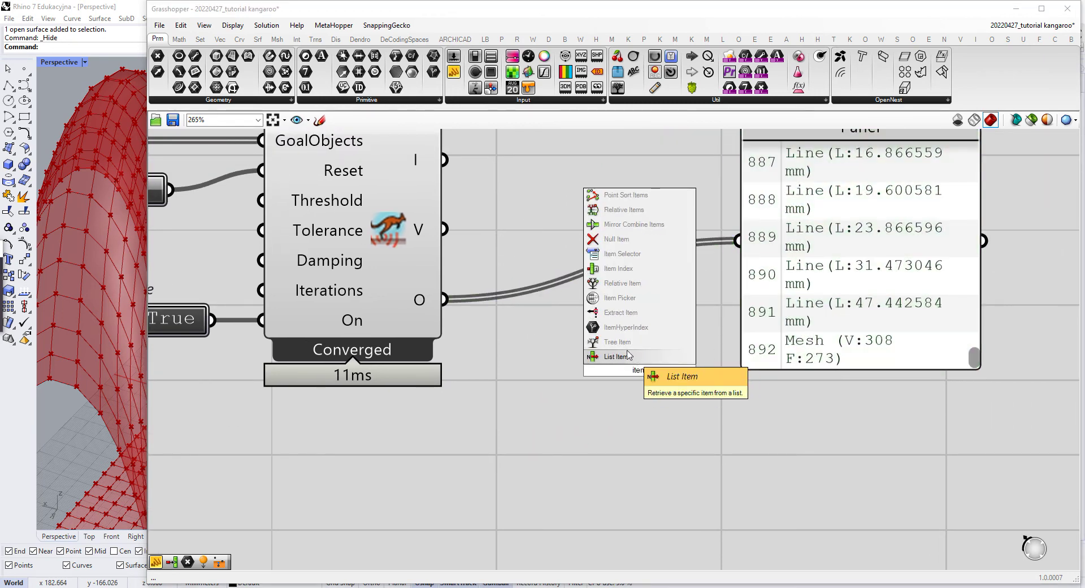
left_click(631, 356)
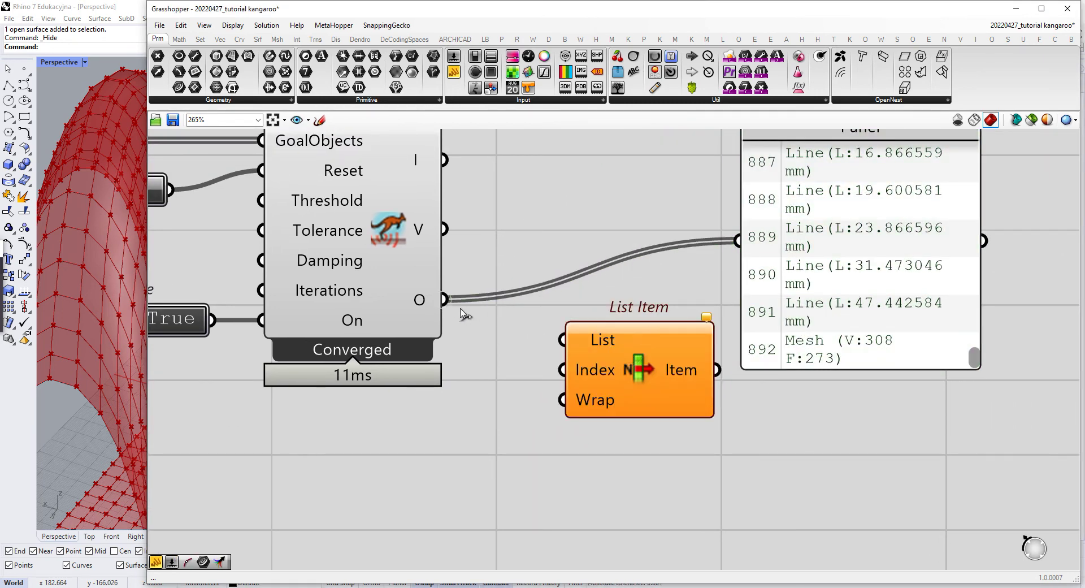
left_click_drag(445, 300, 563, 339)
scroll(701, 317, "up", 5)
left_click(610, 320)
scroll(583, 390, "down", 5)
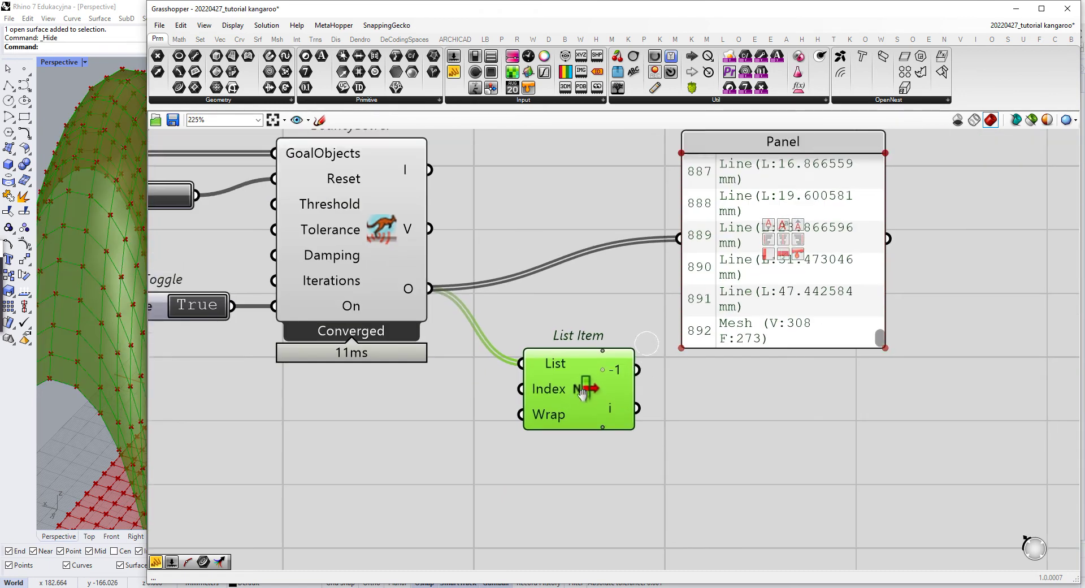
Step: Delete the Panel connected to BouncySolver's O output
right_click_drag(582, 393, 529, 425)
left_click(696, 289)
key("Delete")
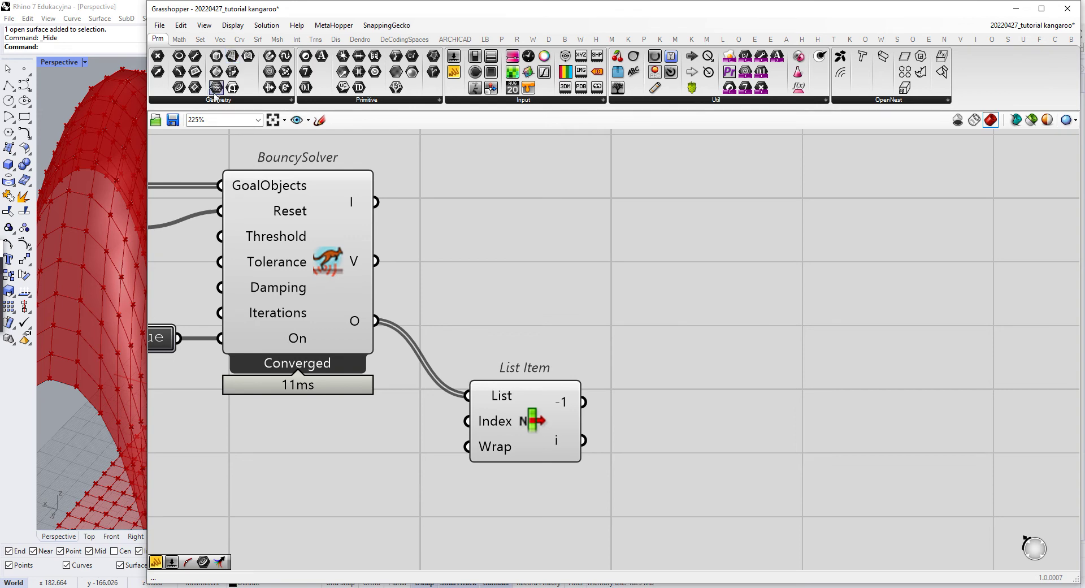
Step: Add a Mesh parameter fed from List Item's -1 output, and turn off the preview of BouncySolver and List Item
left_click_drag(215, 91, 594, 339)
left_click_drag(628, 338, 689, 387)
left_click_drag(579, 205, 362, 449)
middle_click(450, 355)
left_click(507, 270)
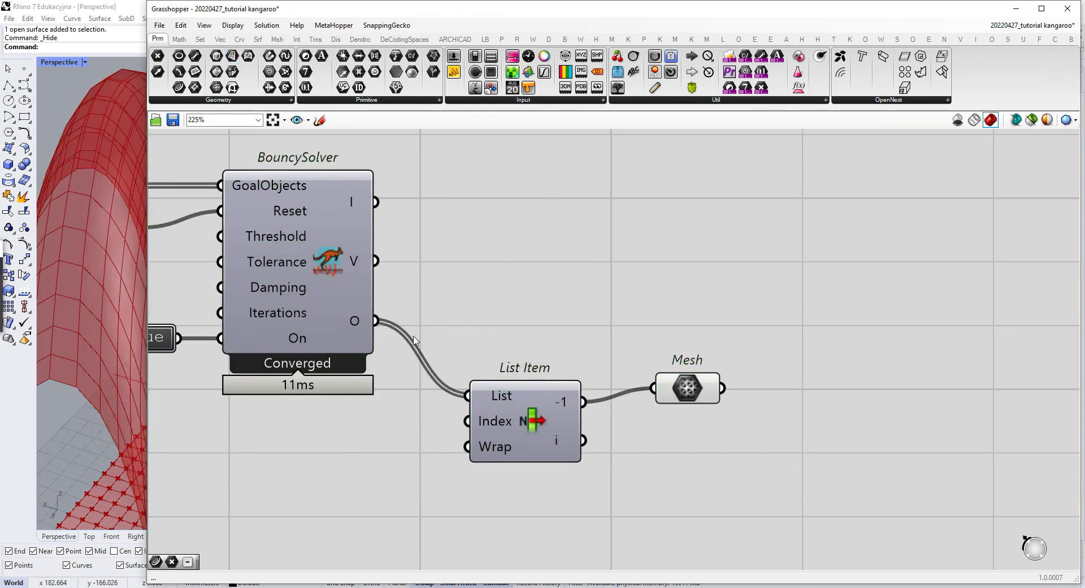
Step: Line up List Item and Mesh with BouncySolver's O output, and narrow the Grasshopper window to reveal more of the Rhino viewport
left_click_drag(519, 415, 539, 341)
left_click_drag(674, 386, 716, 319)
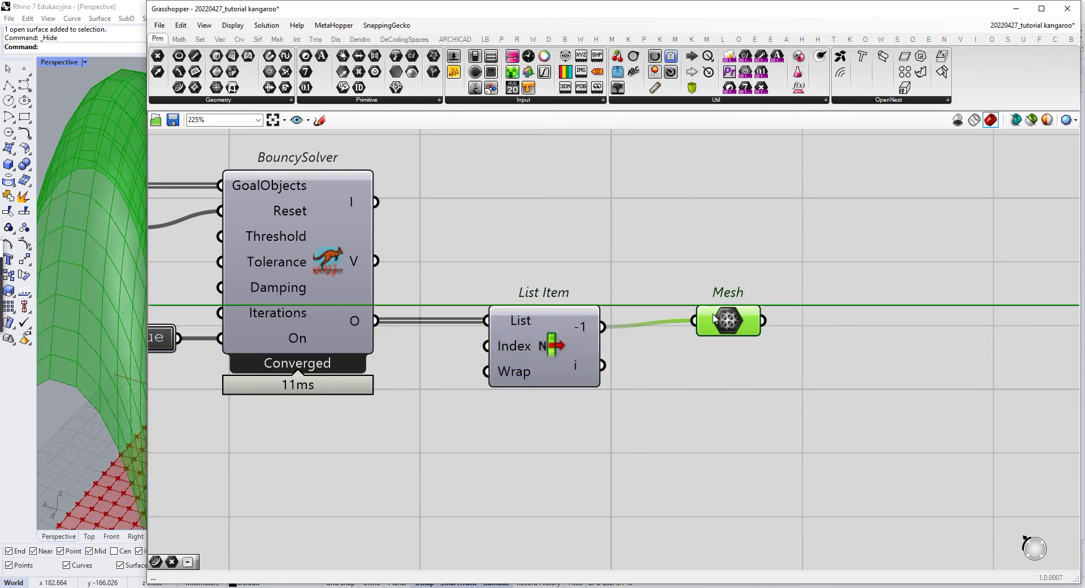
left_click_drag(150, 280, 378, 277)
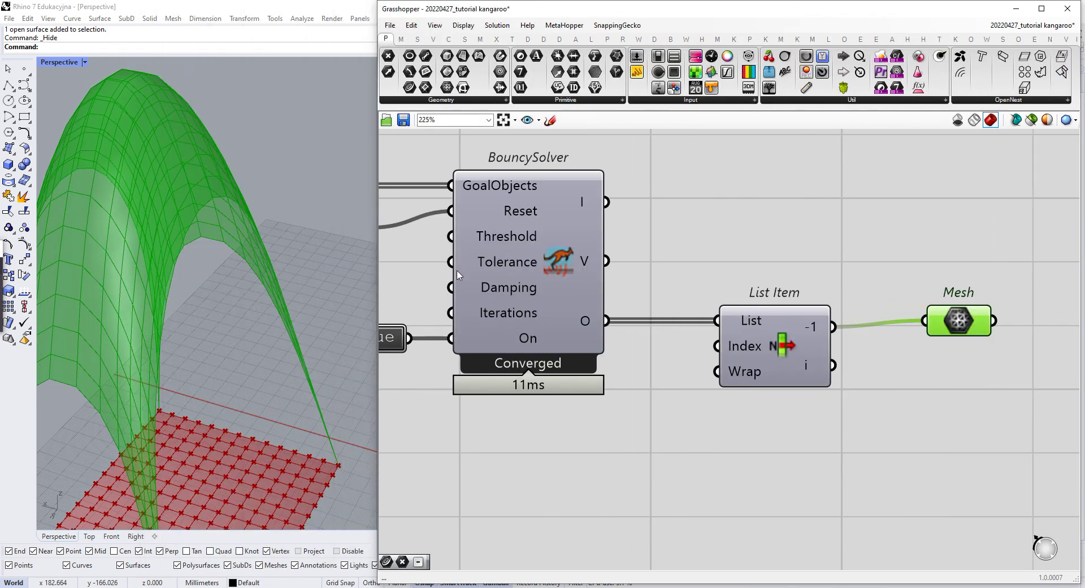
left_click_drag(943, 318, 938, 325)
left_click_drag(759, 334, 752, 335)
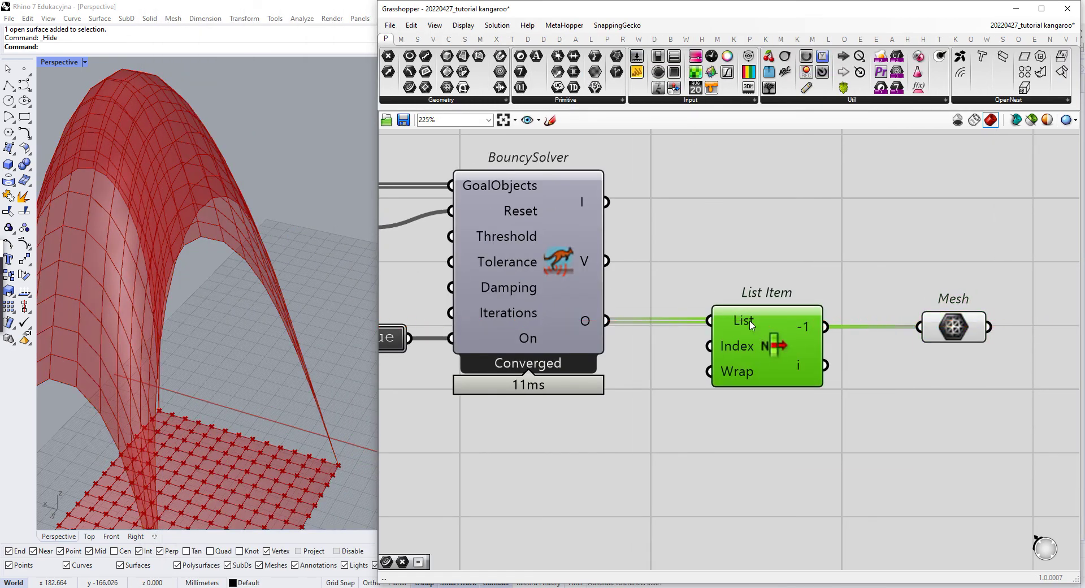
Step: Place a Mesh parameter after List Item again, feed it from the -1 output and line it up with that output
scroll(750, 324, "down", 5)
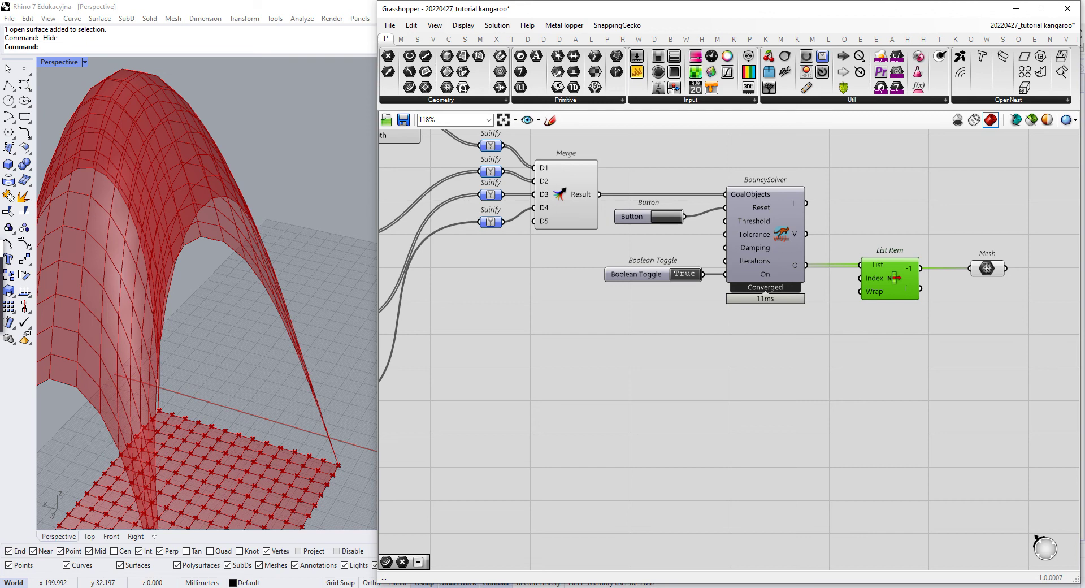
right_click_drag(607, 209, 751, 301)
scroll(842, 277, "up", 1)
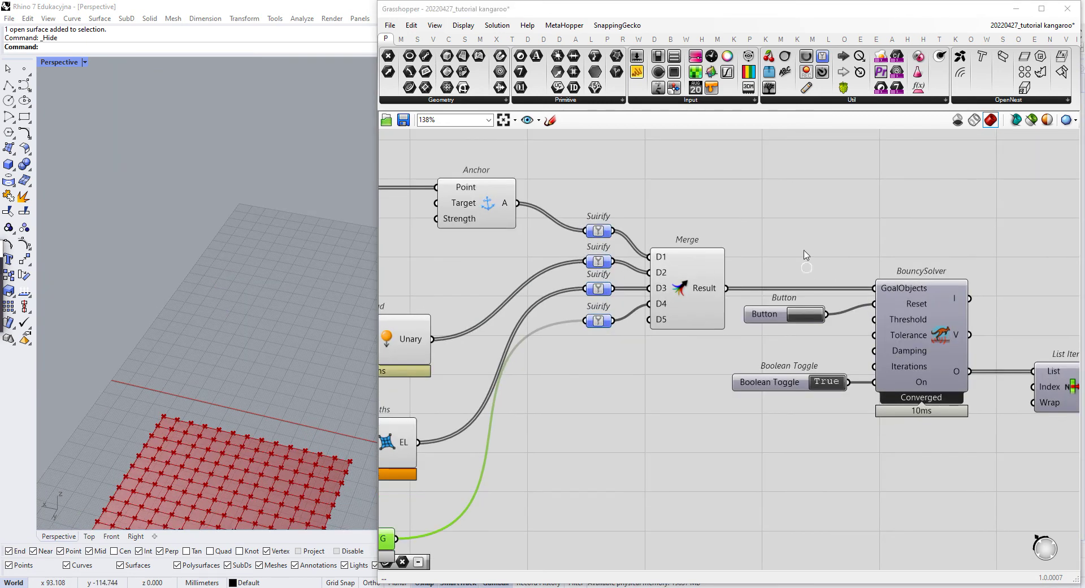
scroll(805, 251, "up", 1)
right_click_drag(817, 275, 730, 275)
scroll(673, 263, "down", 5)
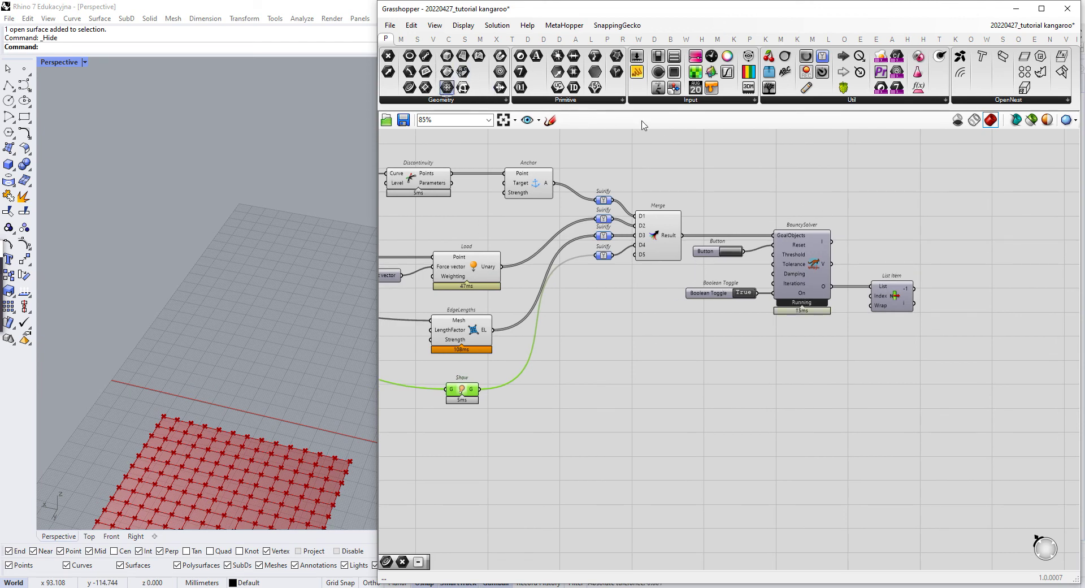
scroll(957, 284, "up", 3)
left_click(968, 286)
left_click_drag(955, 300, 967, 307)
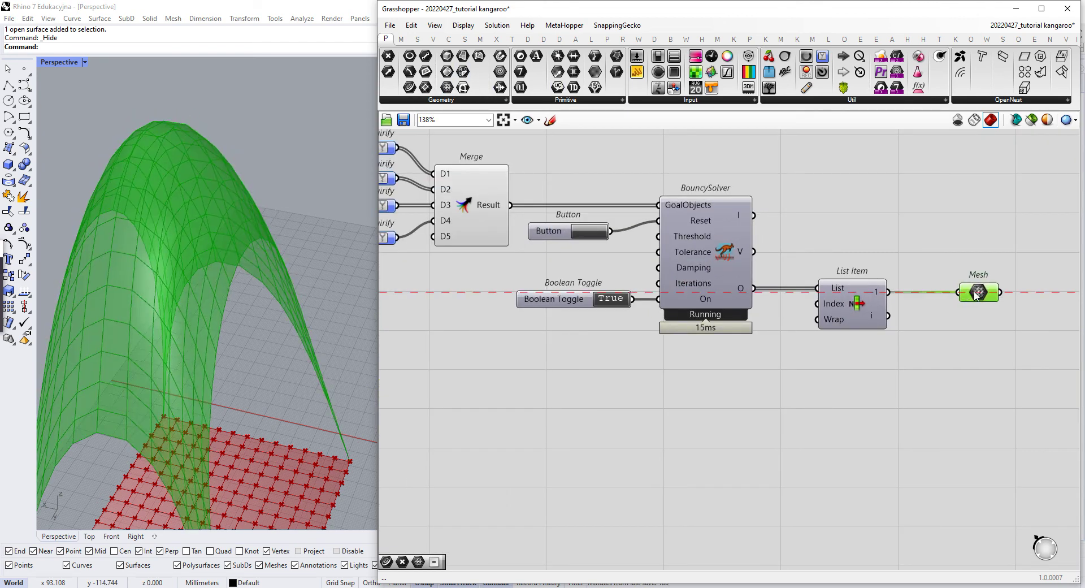
Step: Add a Panel holding 10 beside EdgeLengths and feed it into the goal's Strength input
right_click_drag(724, 260, 798, 256)
scroll(799, 256, "down", 3)
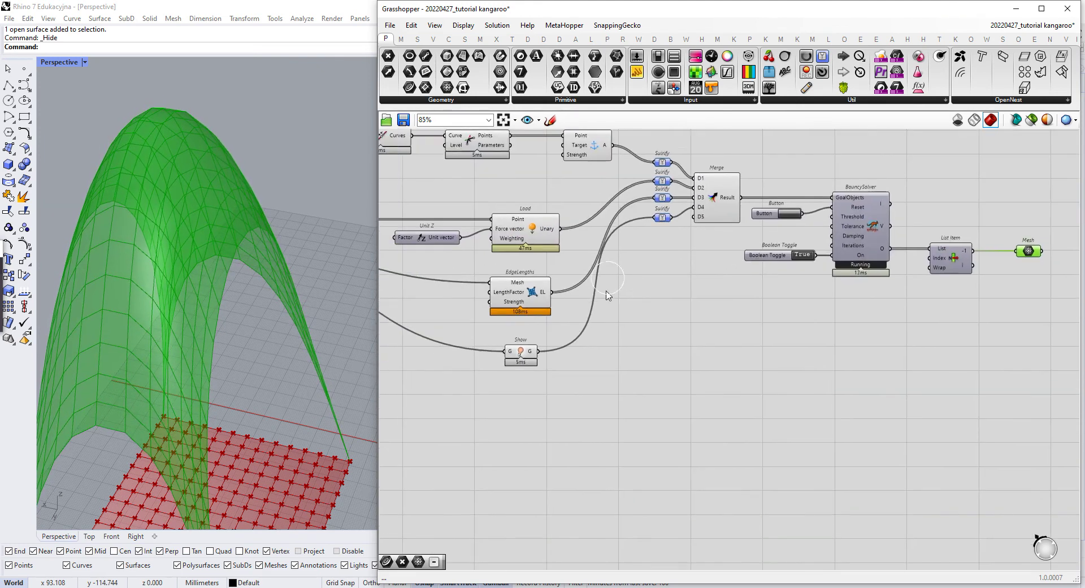
right_click_drag(608, 290, 835, 267)
right_click_drag(615, 255, 727, 298)
scroll(831, 283, "up", 3)
right_click_drag(829, 362, 678, 337)
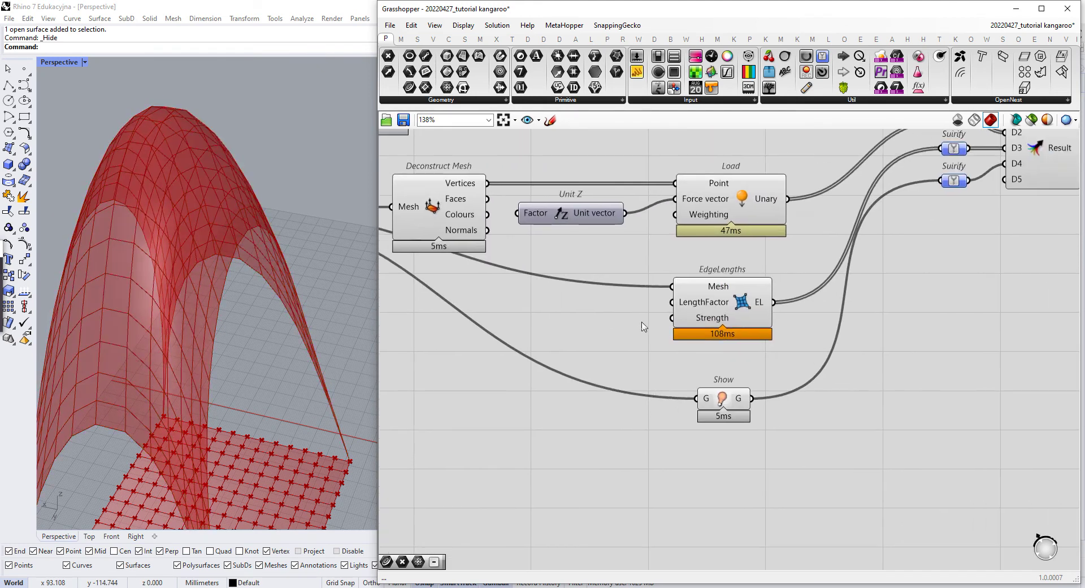
double_click(642, 322)
type("//10")
key("Return")
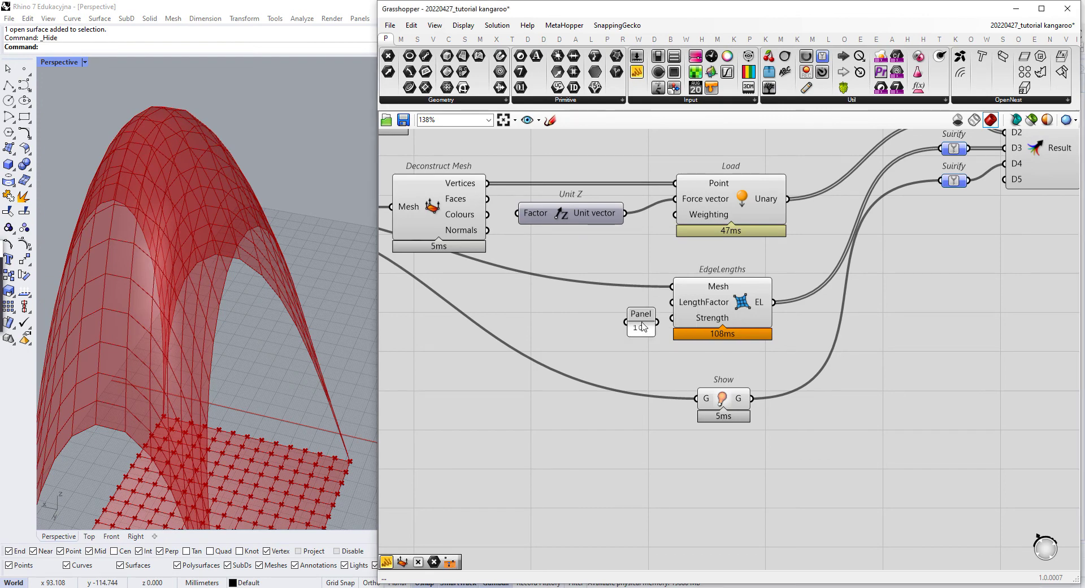
left_click_drag(663, 326, 673, 318)
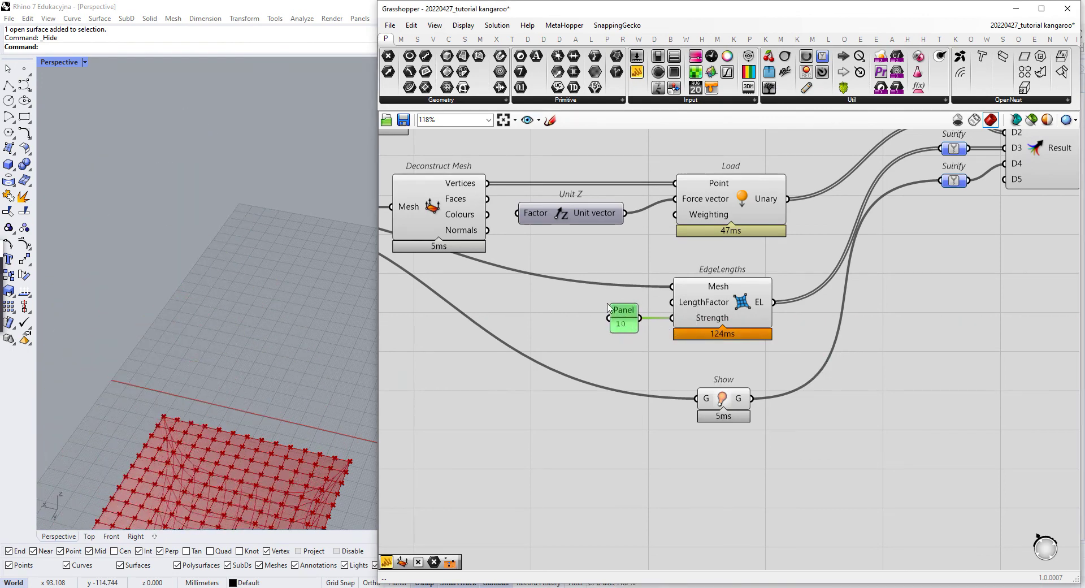
Step: Turn off the preview of all components before Merge so only the relaxed mesh shows in the Rhino viewport
scroll(601, 276, "down", 5)
scroll(601, 276, "down", 2)
left_click_drag(715, 155, 395, 412)
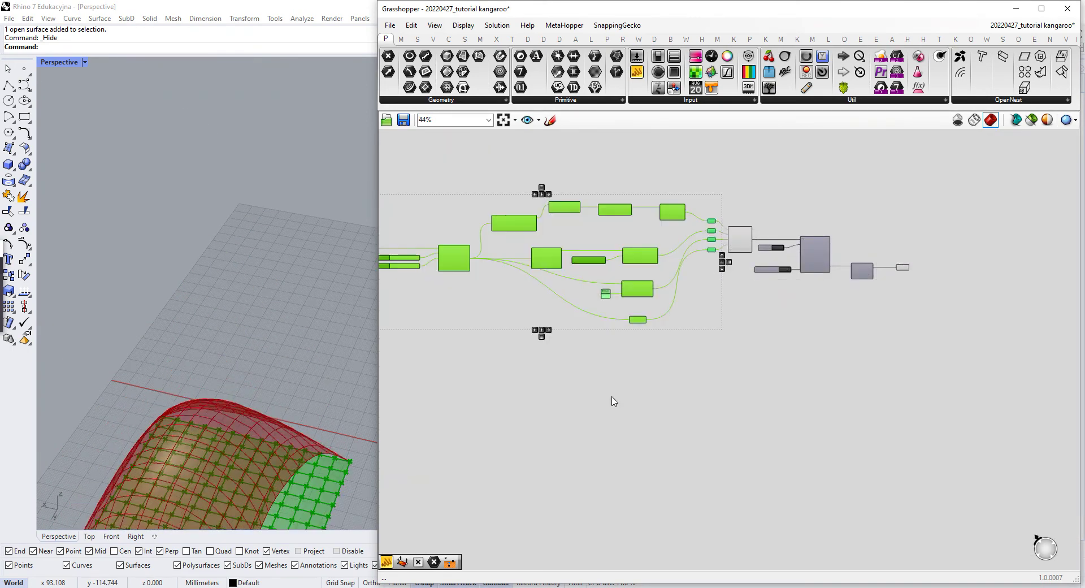
right_click(658, 395)
left_click(694, 417)
right_click_drag(684, 378, 657, 366)
scroll(249, 354, "down", 3)
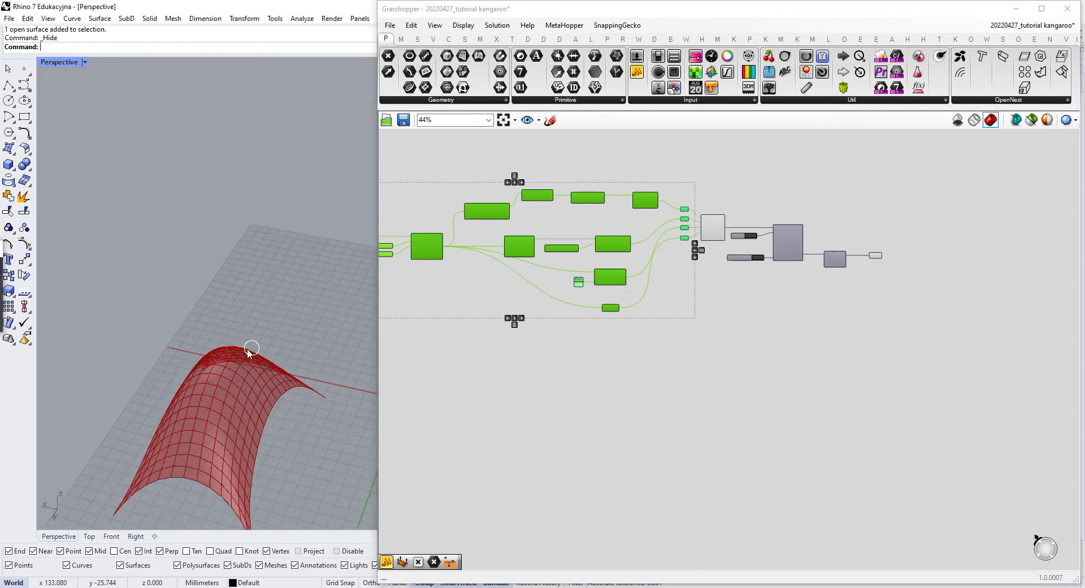
scroll(198, 412, "up", 4)
right_click_drag(249, 354, 210, 398)
scroll(210, 398, "up", 3)
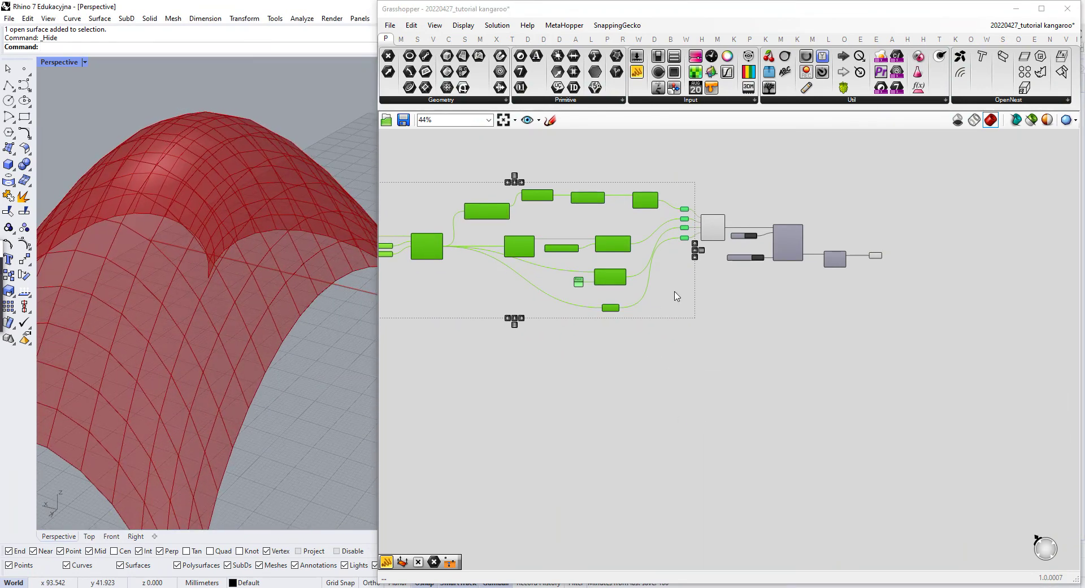
Step: Place a Kangaroo2 Grab component on the canvas below the Show goal
scroll(769, 226, "up", 5)
right_click_drag(660, 187, 763, 230)
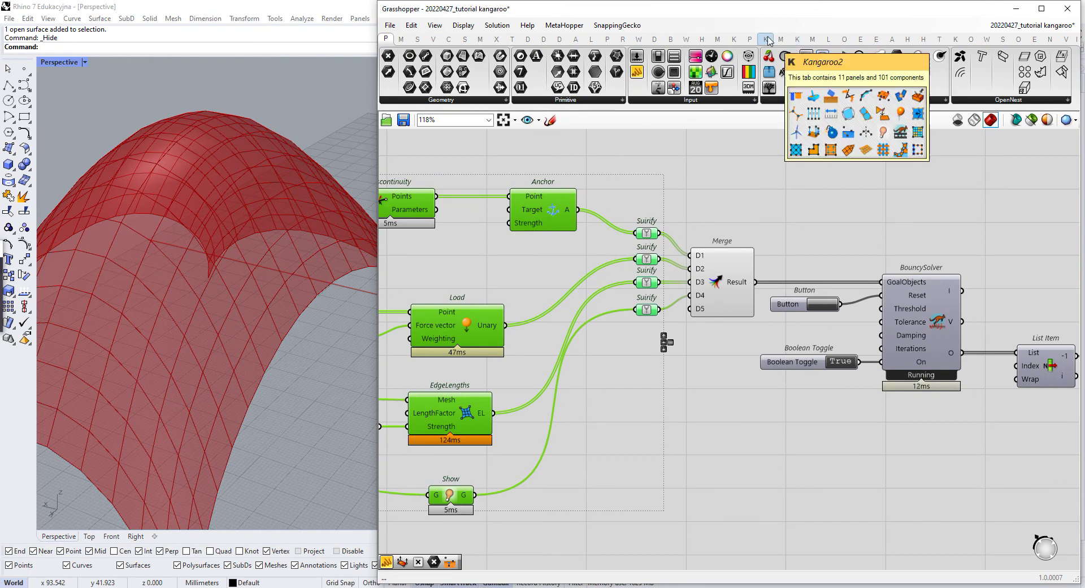
left_click(768, 39)
left_click(832, 102)
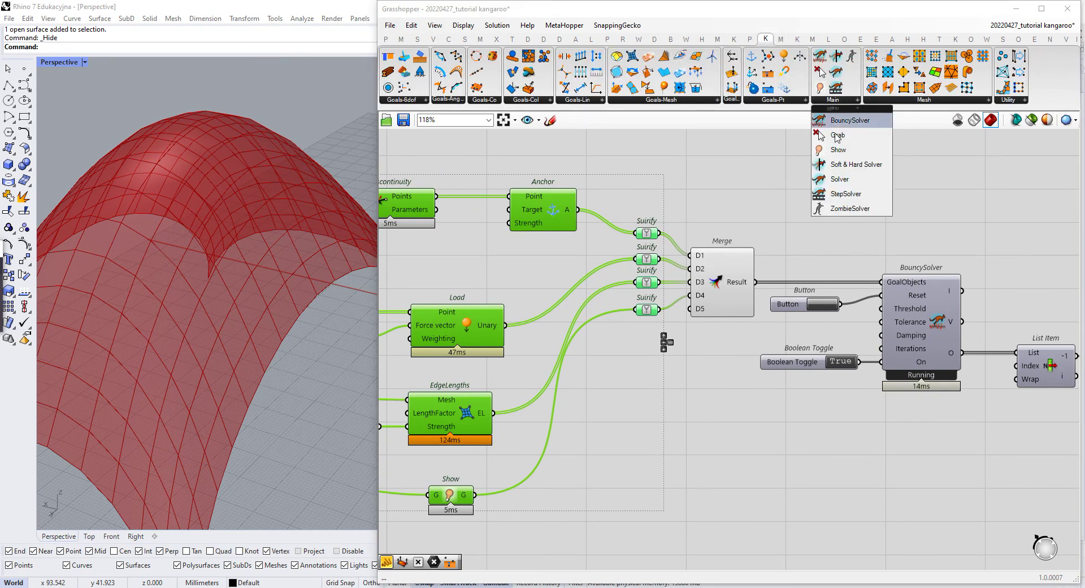
left_click_drag(845, 131, 567, 170)
scroll(729, 176, "down", 5)
left_click_drag(748, 255, 652, 404)
scroll(652, 408, "up", 8)
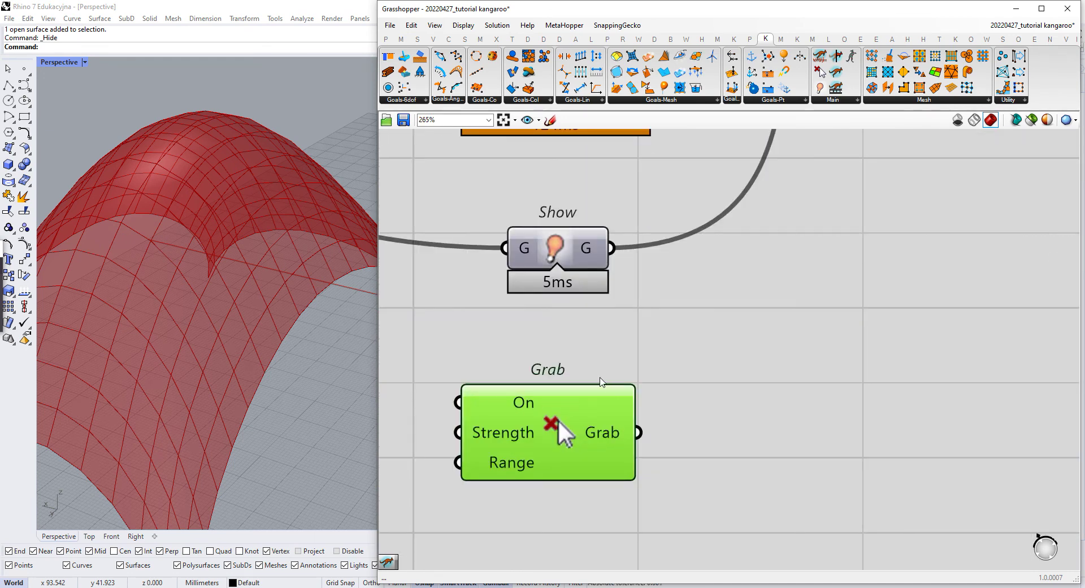
left_click(604, 367)
scroll(605, 396, "down", 5)
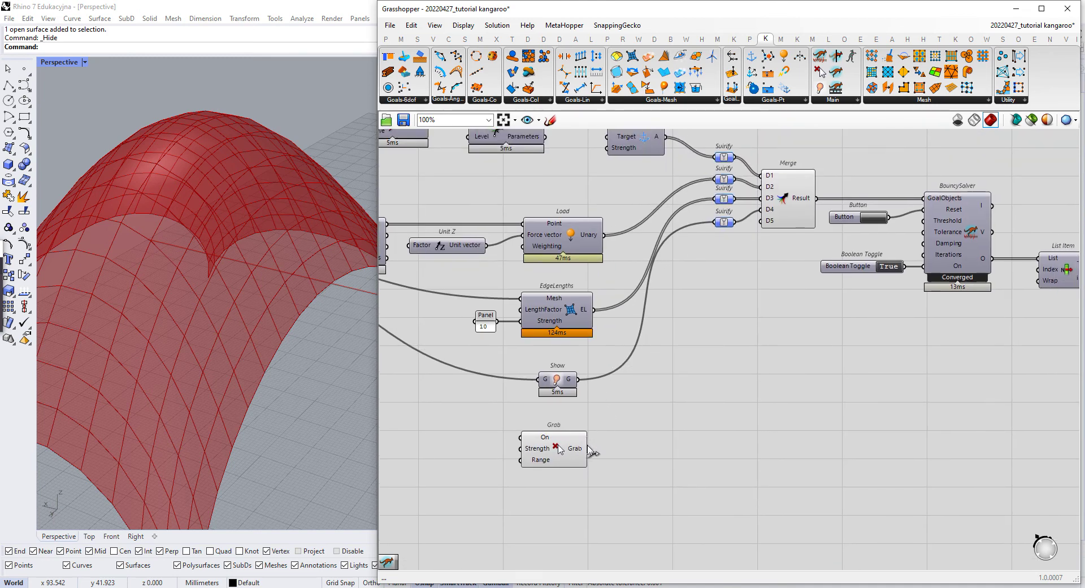
Step: Connect the Grab output to Merge's D5 input and reposition Merge beside the Suirify components
scroll(766, 219, "up", 4)
left_click_drag(588, 449, 805, 278)
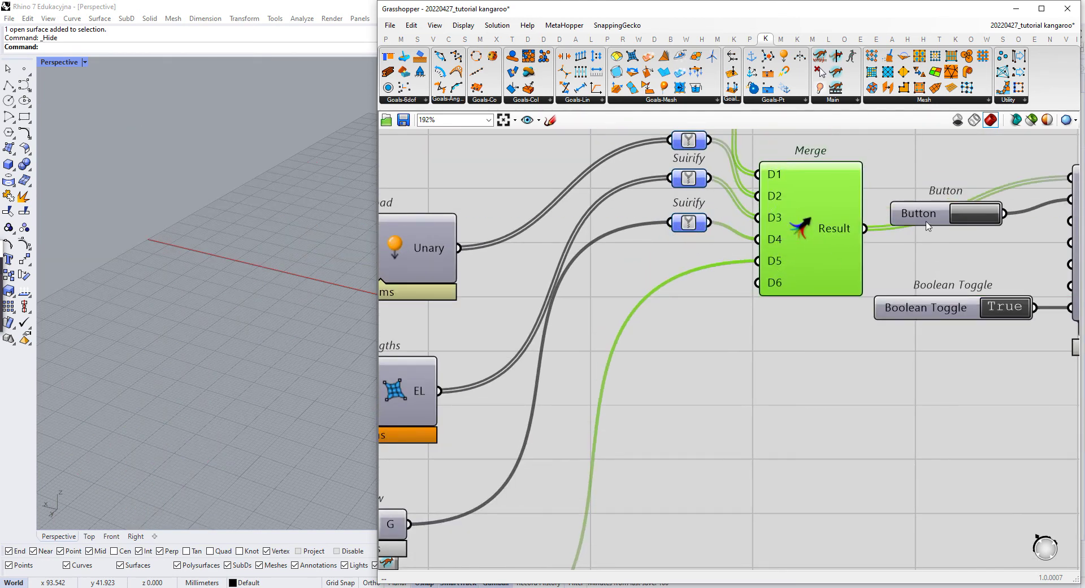
left_click_drag(830, 229, 835, 211)
right_click_drag(970, 199, 855, 248)
scroll(855, 248, "down", 2)
left_click(869, 263)
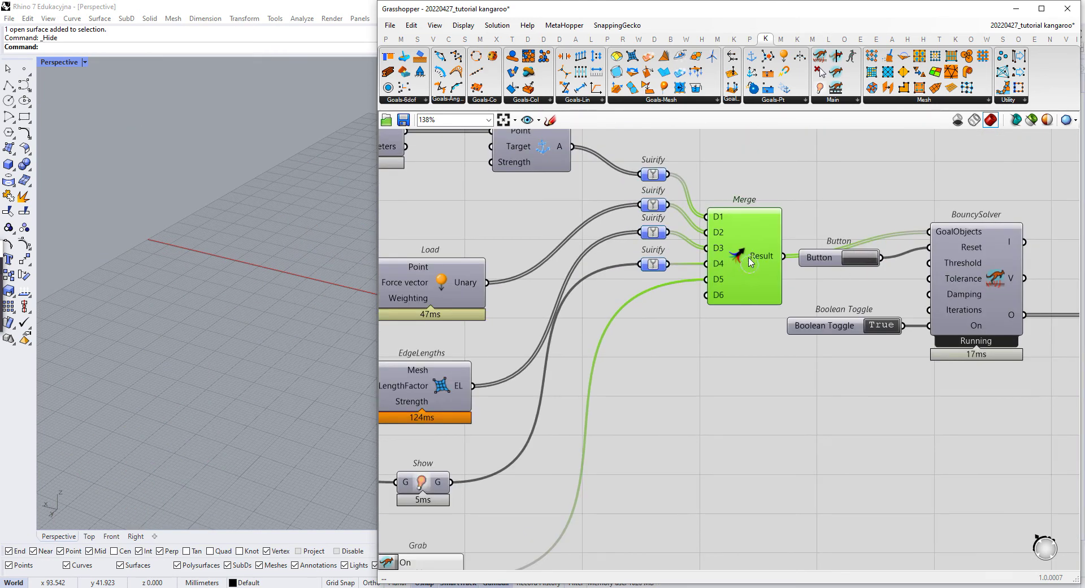
Step: Examine the chain from the merged goals through BouncySolver and List Item to the output Mesh parameter
scroll(751, 266, "down", 2)
scroll(245, 375, "down", 4)
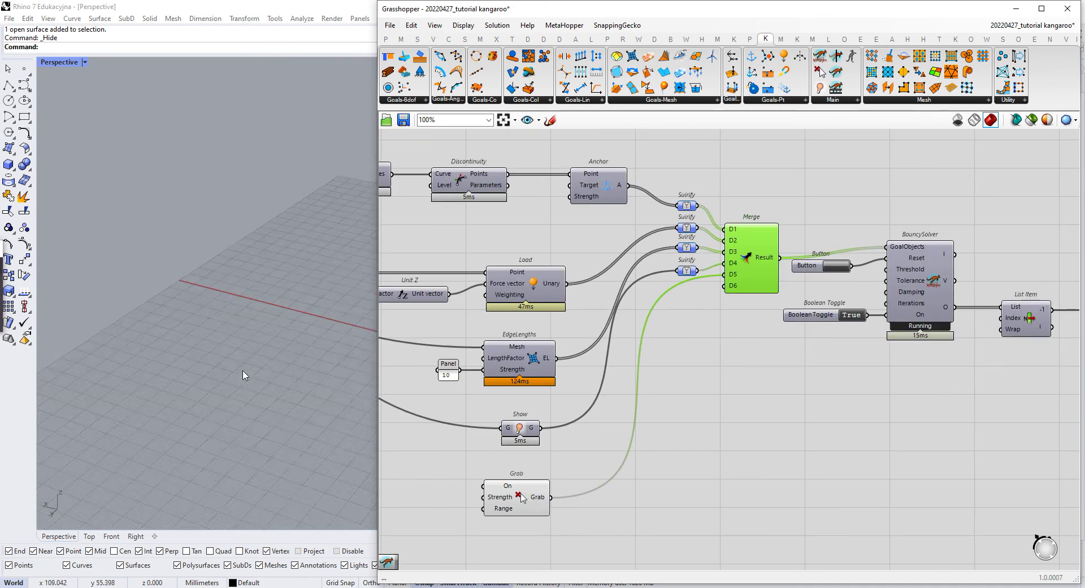
right_click_drag(967, 312, 693, 289)
left_click(703, 309)
scroll(691, 285, "up", 3)
scroll(582, 317, "down", 3)
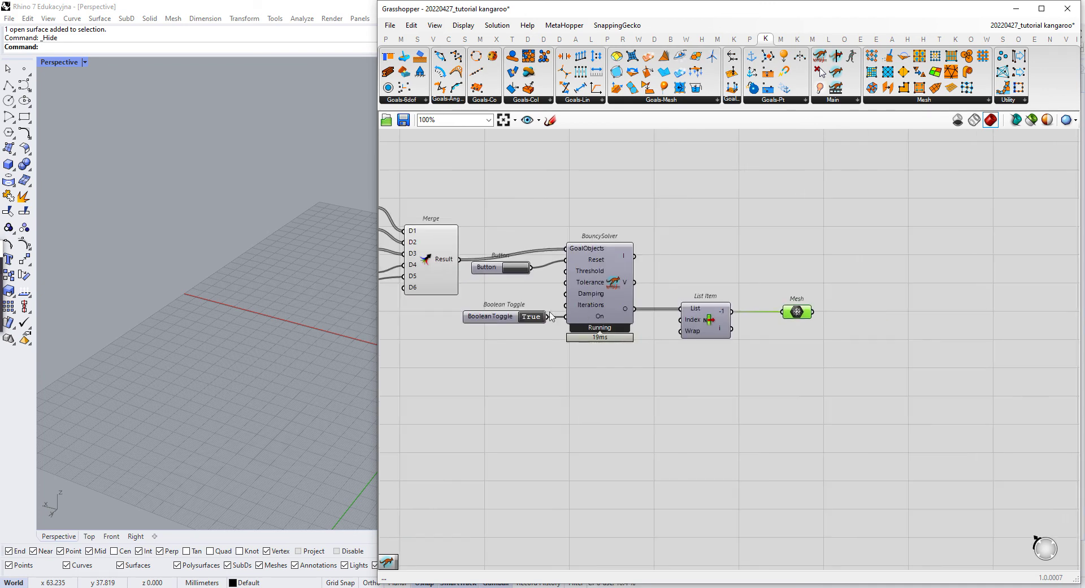
right_click_drag(552, 316, 797, 285)
right_click_drag(924, 278, 744, 299)
right_click_drag(846, 317, 939, 315)
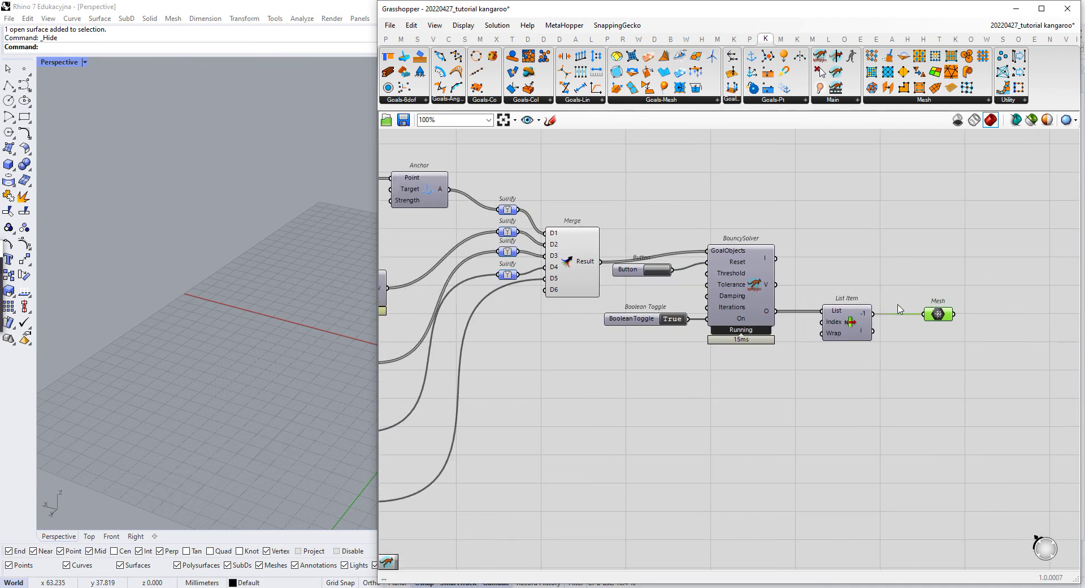
right_click_drag(594, 339, 694, 336)
right_click_drag(573, 393, 614, 386)
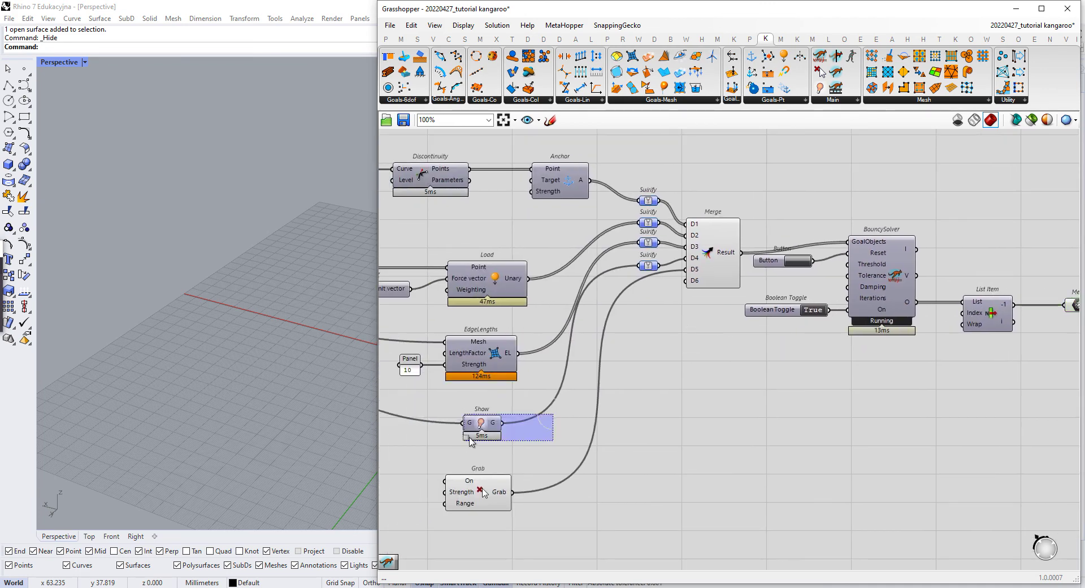
Step: Rewire Merge so Grab feeds D4 and the simplified Show goal feeds D6, and remove the unused D7 input
scroll(685, 261, "up", 4)
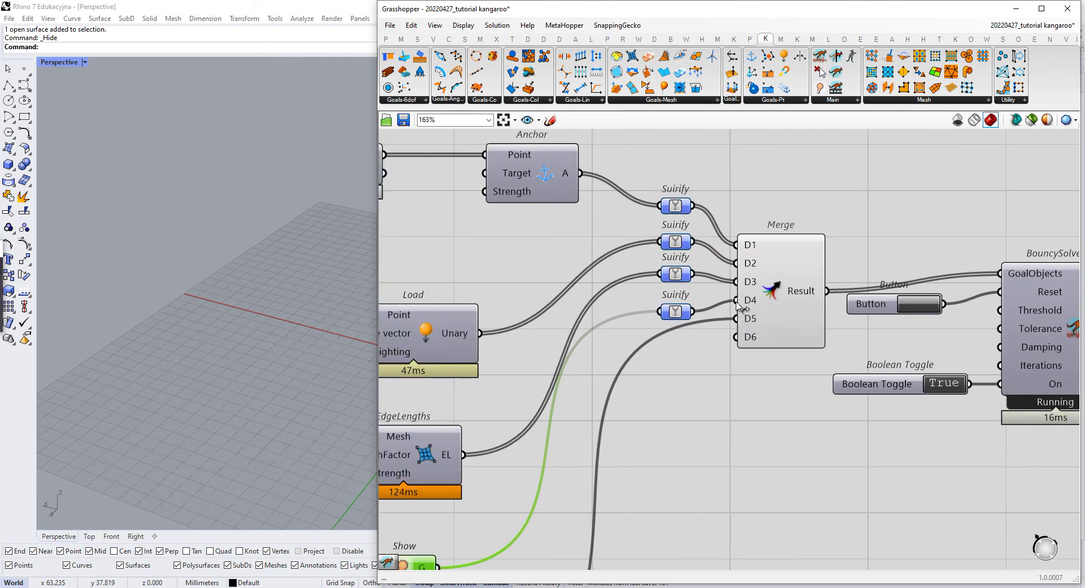
left_click_drag(736, 338, 738, 337)
scroll(750, 349, "up", 5)
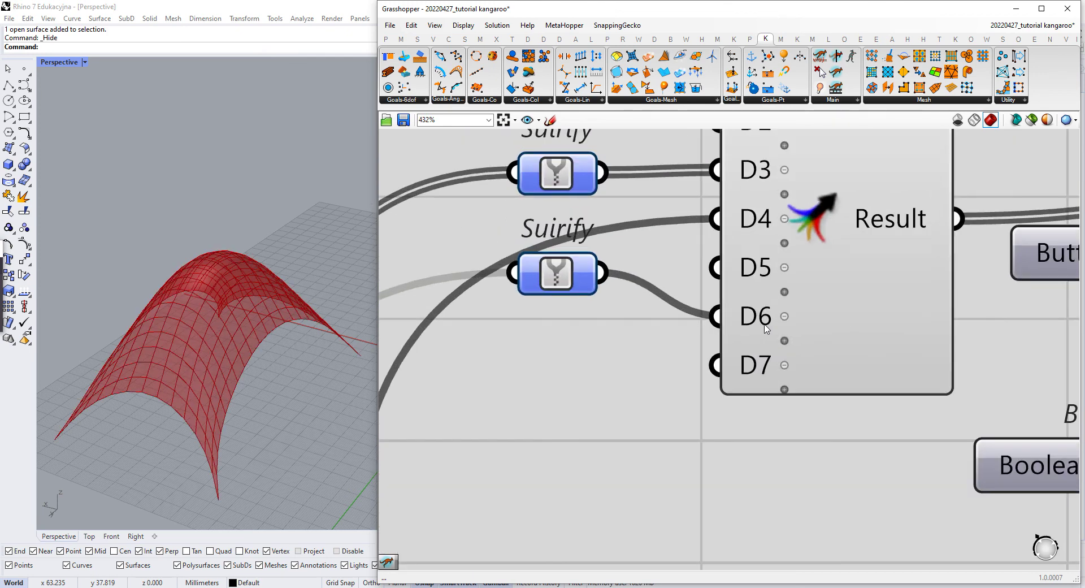
left_click(784, 366)
scroll(625, 339, "down", 1)
Step: Move the Show goal's Suirify component down next to Merge's D6 input
left_click(570, 322)
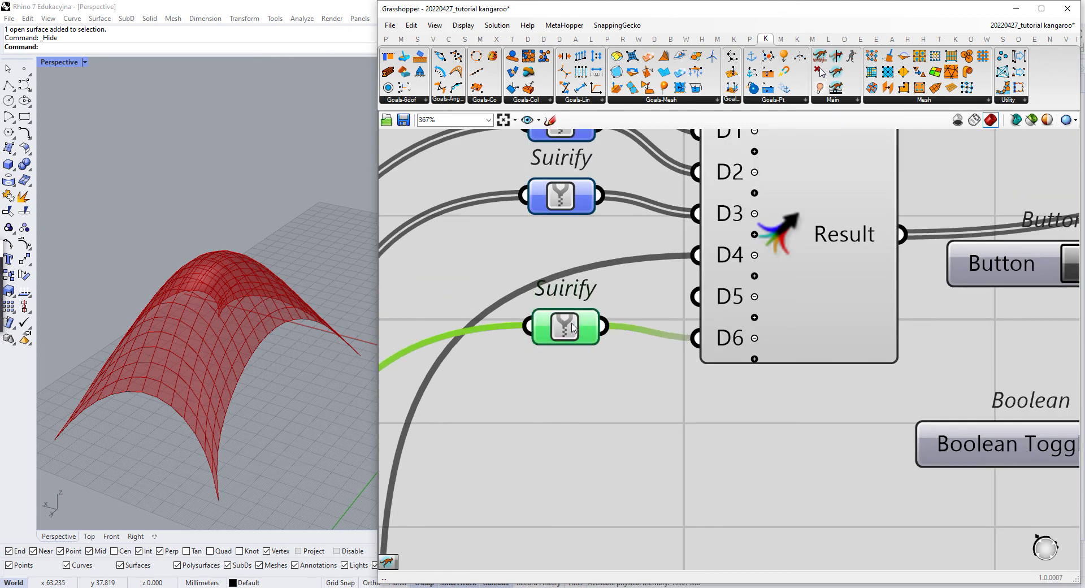
scroll(574, 327, "down", 4)
scroll(653, 228, "down", 4)
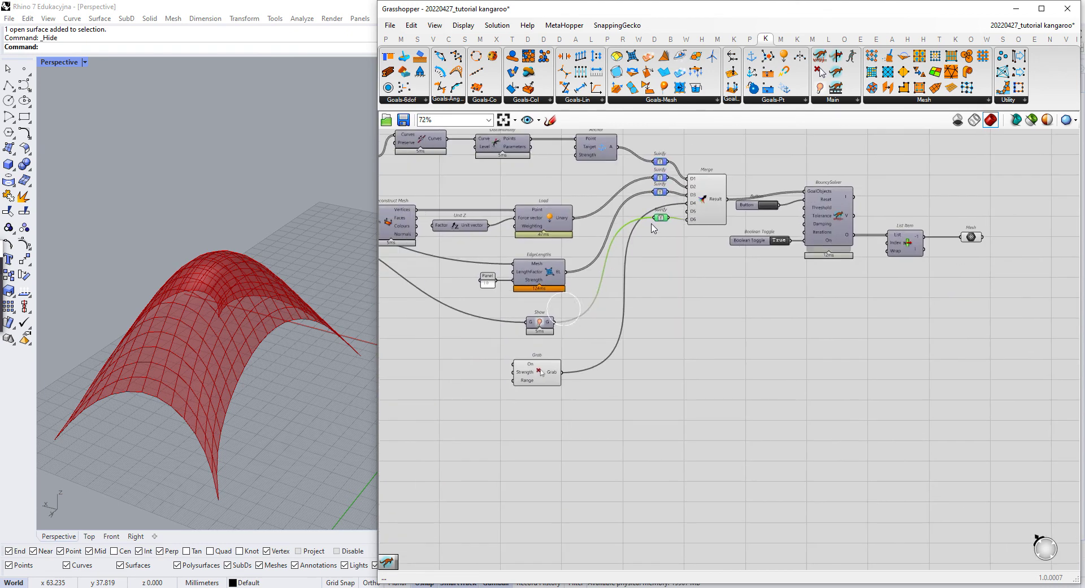
Step: Select the output Mesh parameter to highlight the relaxed mesh, and check the inputs of the Grab component
right_click_drag(872, 274, 750, 293)
left_click(849, 257)
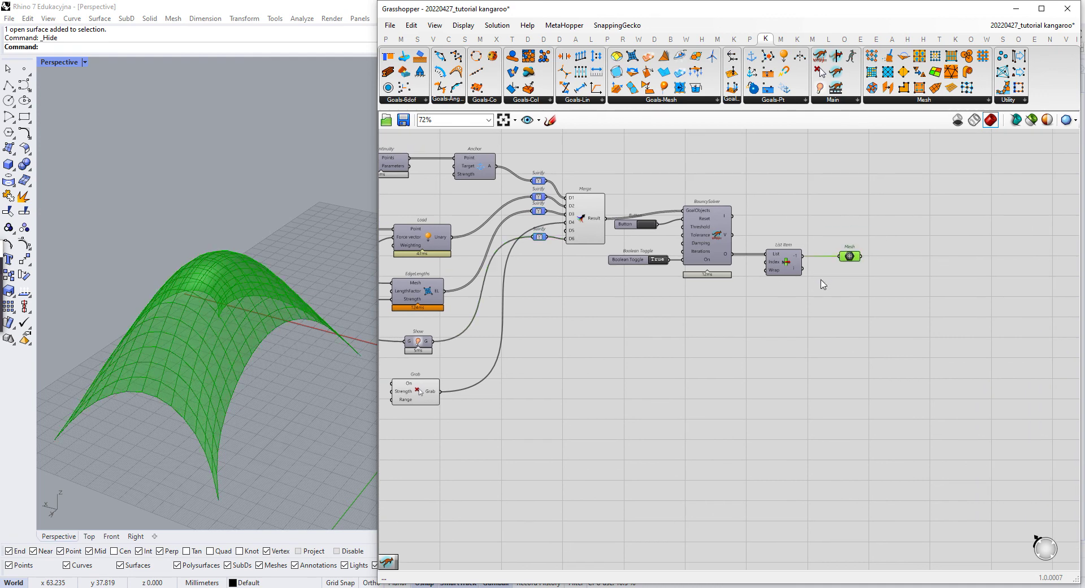
right_click_drag(642, 352, 729, 328)
scroll(628, 355, "up", 3)
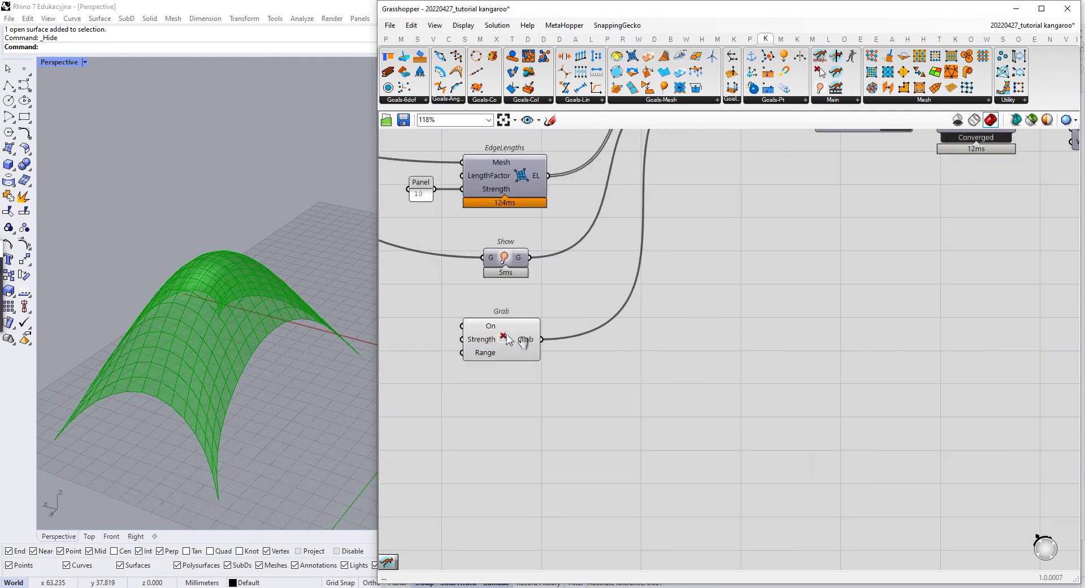
scroll(507, 340, "up", 2)
right_click_drag(507, 339, 645, 351)
mouse_move(625, 334)
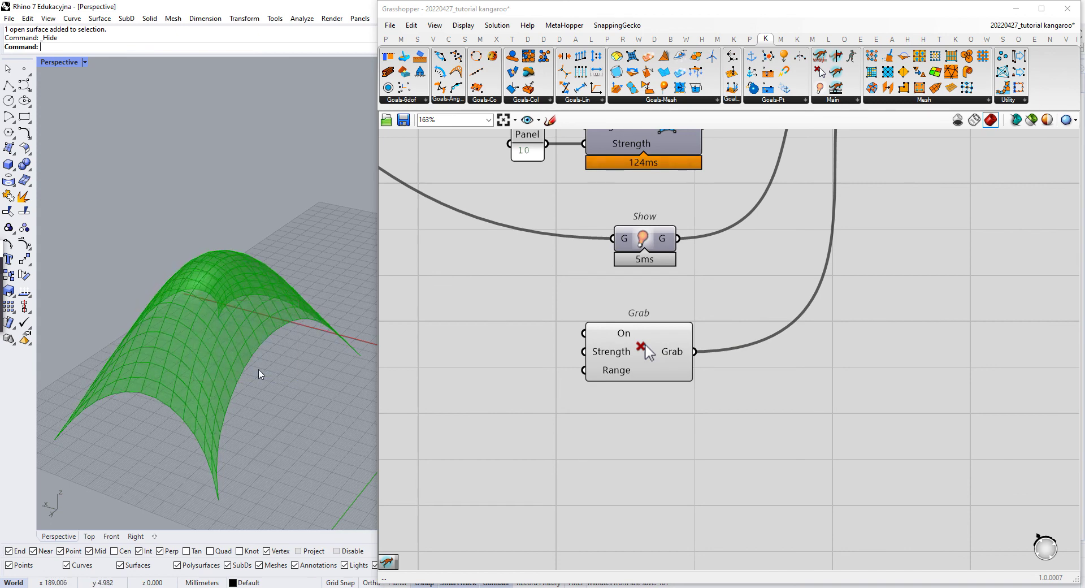
Step: Test Grab by pulling vertices of the relaxed mesh in the Perspective viewport while the solver runs
left_click_drag(200, 337, 323, 431, "alt")
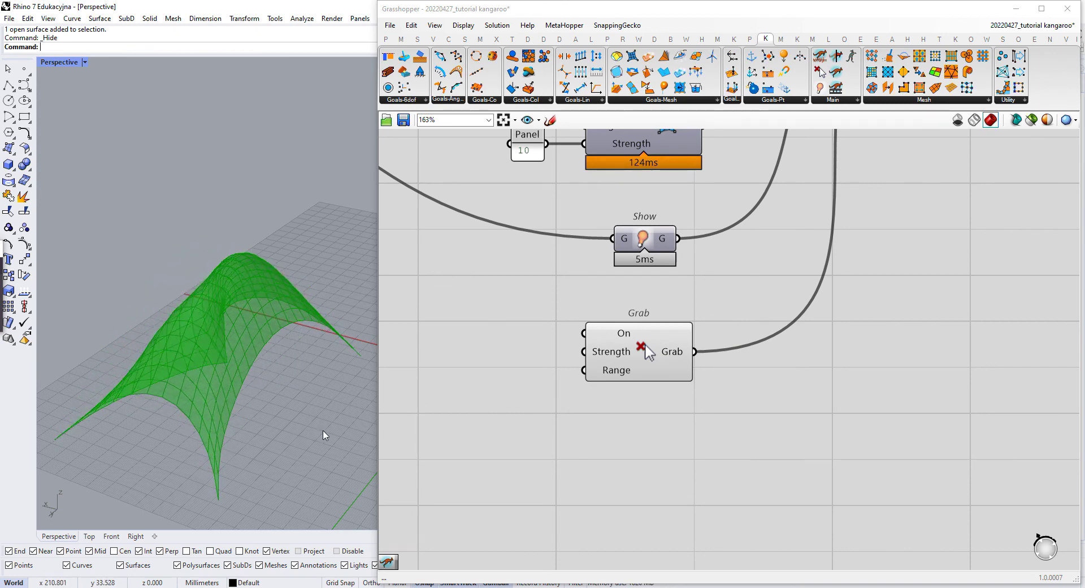
right_click_drag(151, 356, 300, 362)
scroll(300, 361, "down", 6)
scroll(300, 361, "up", 5)
left_click_drag(223, 325, 194, 374, "alt")
left_click_drag(200, 265, 142, 370, "alt")
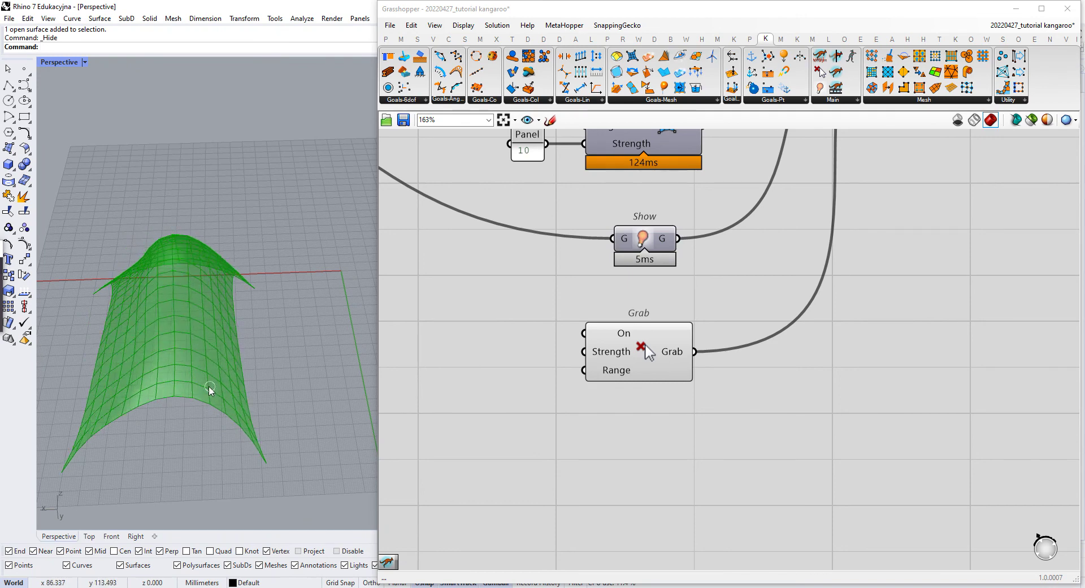
Step: Pull vertices on the mesh's front edge and crown with Grab to test how the form responds
left_click_drag(209, 388, 101, 445)
left_click_drag(151, 395, 215, 472)
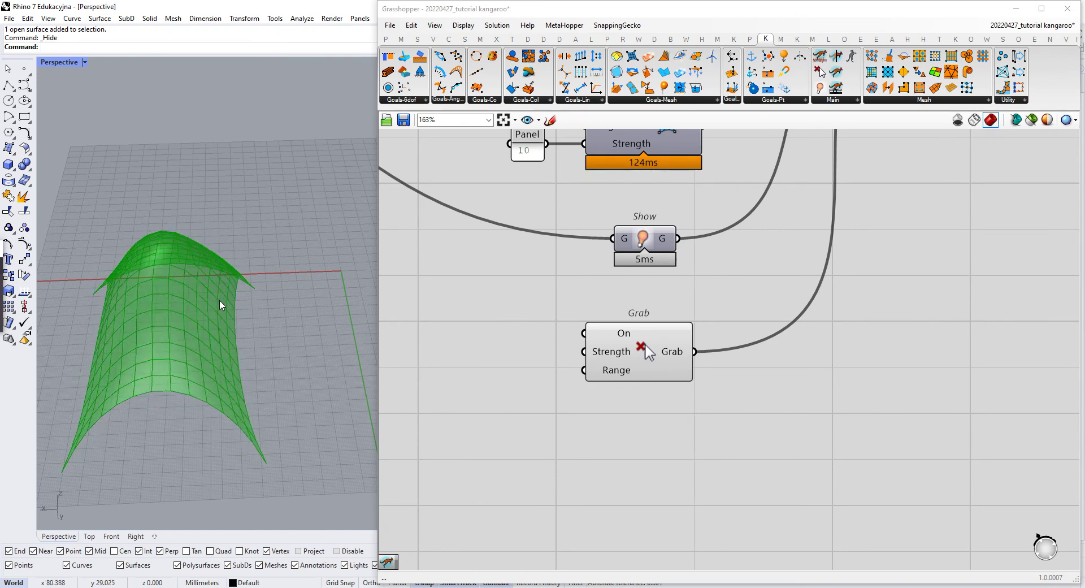
left_click_drag(219, 299, 137, 386)
left_click_drag(169, 244, 178, 304)
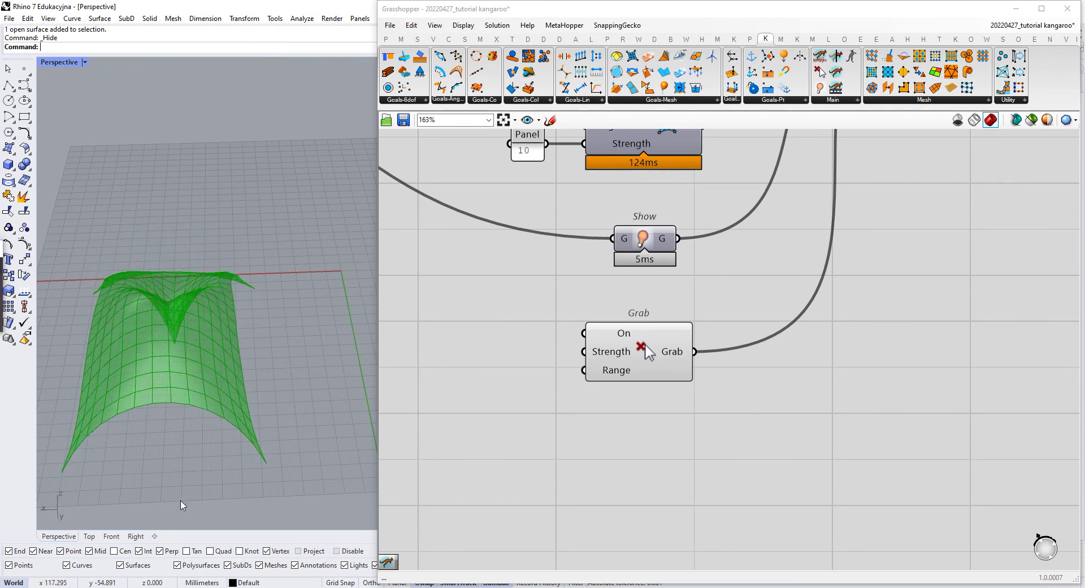
right_click_drag(193, 520, 154, 284)
left_click_drag(154, 284, 235, 453)
left_click_drag(212, 310, 185, 467)
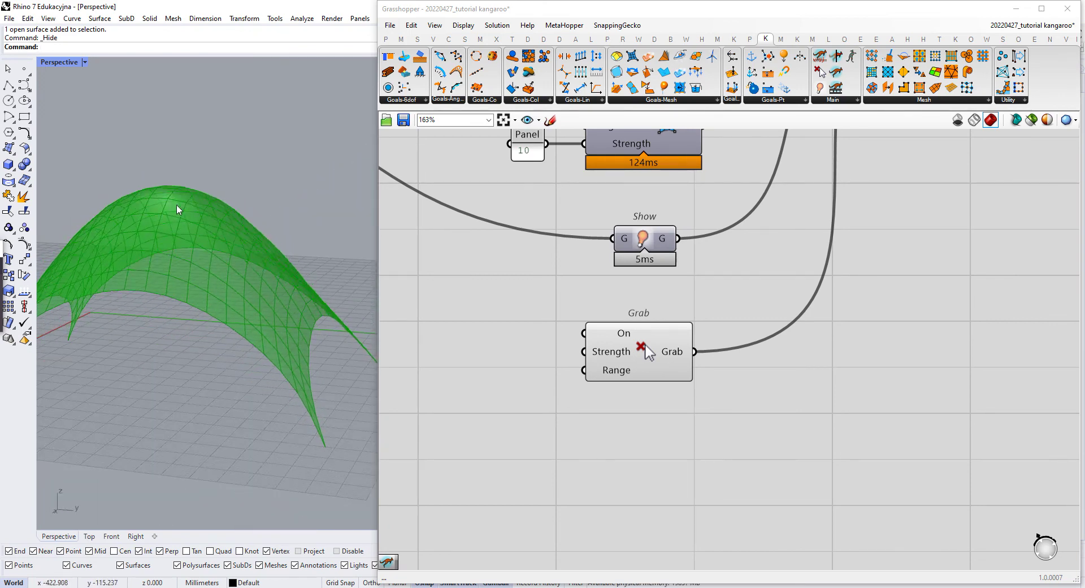
Step: Pull vertices near the mesh's wide arched edge outward with Grab to test the deformation from another side
right_click_drag(100, 267, 309, 341)
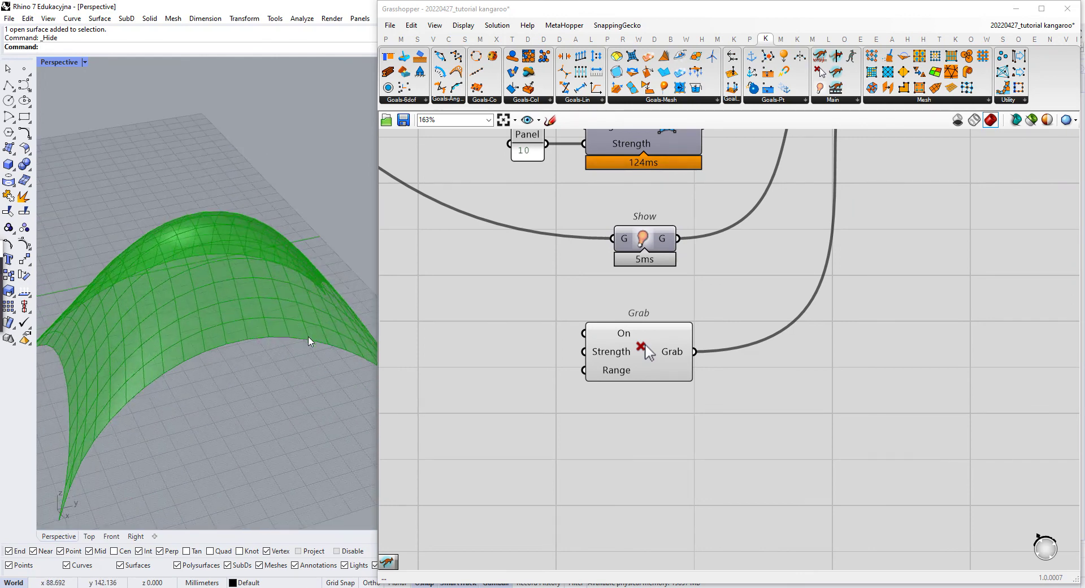
left_click_drag(204, 373, 257, 386)
left_click_drag(157, 345, 310, 260)
left_click_drag(230, 333, 351, 151)
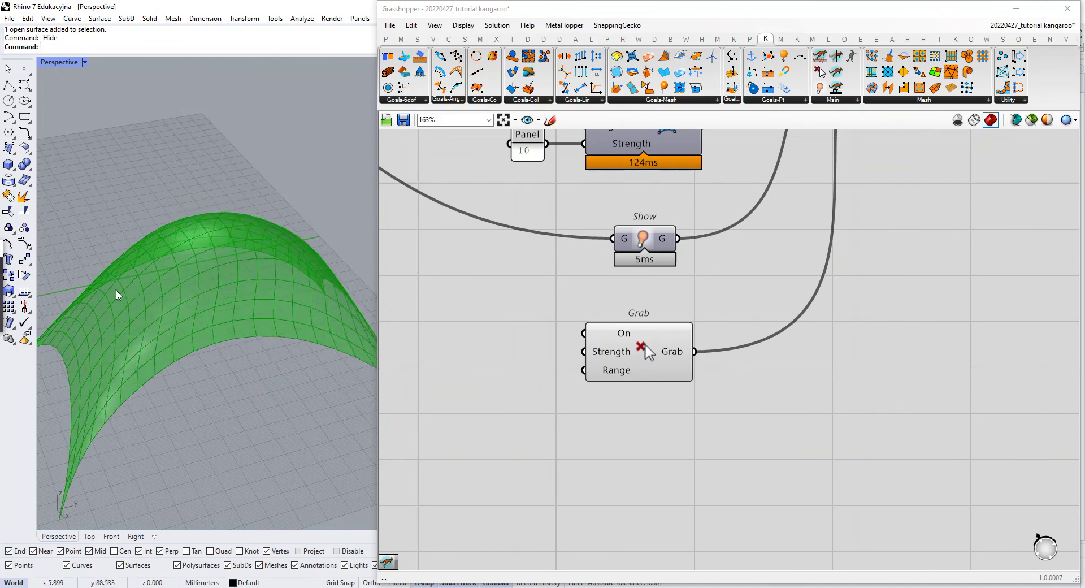
Step: Stretch the mesh's side edge and upper surface with Grab, pulling vertices sideways and down towards the ground
right_click_drag(116, 293, 293, 285)
scroll(292, 281, "up", 2)
scroll(234, 293, "up", 2)
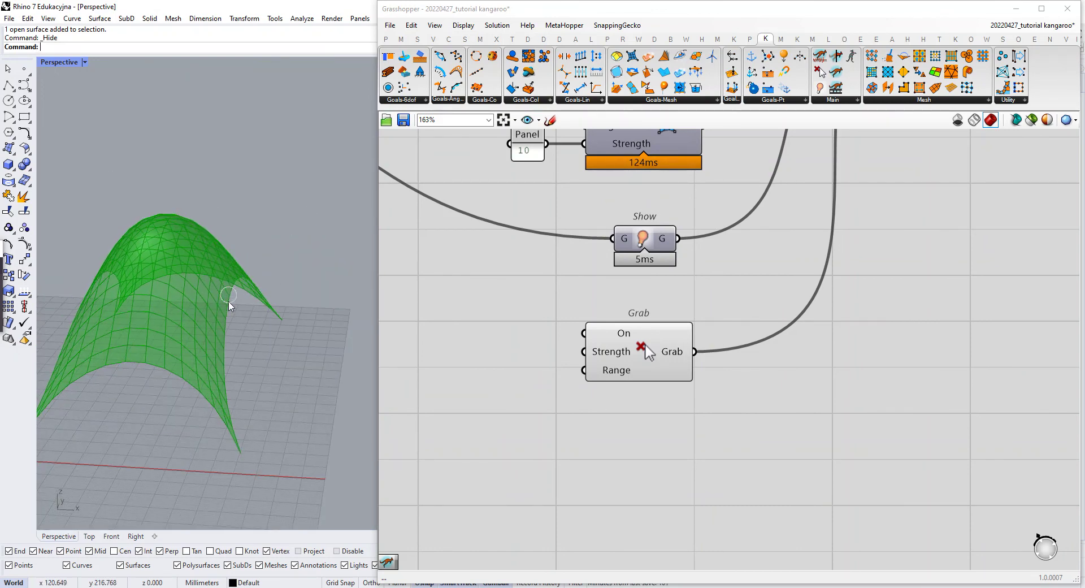
left_click_drag(230, 294, 384, 286)
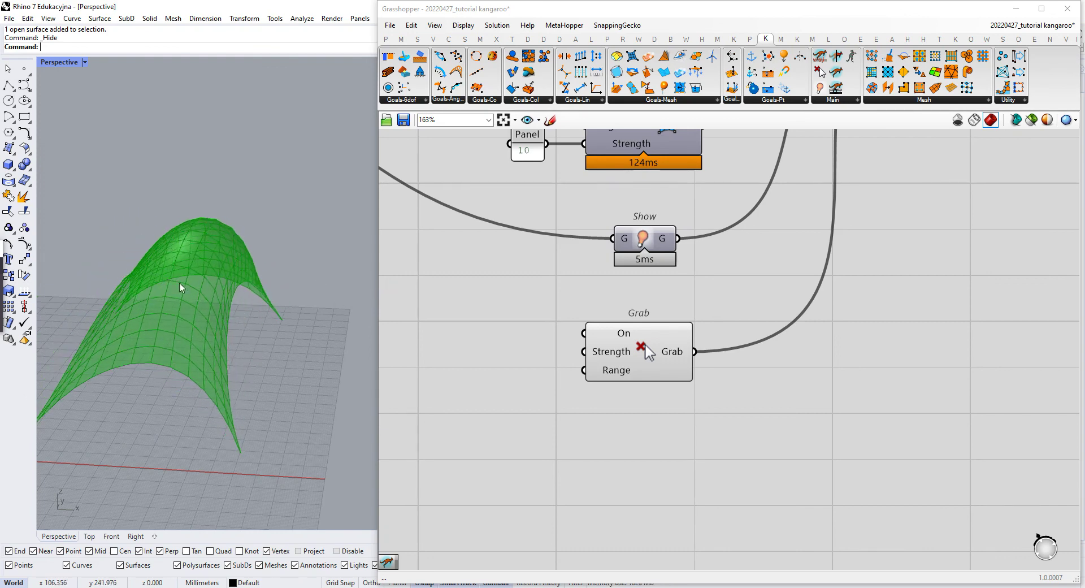
left_click_drag(99, 290, 330, 363)
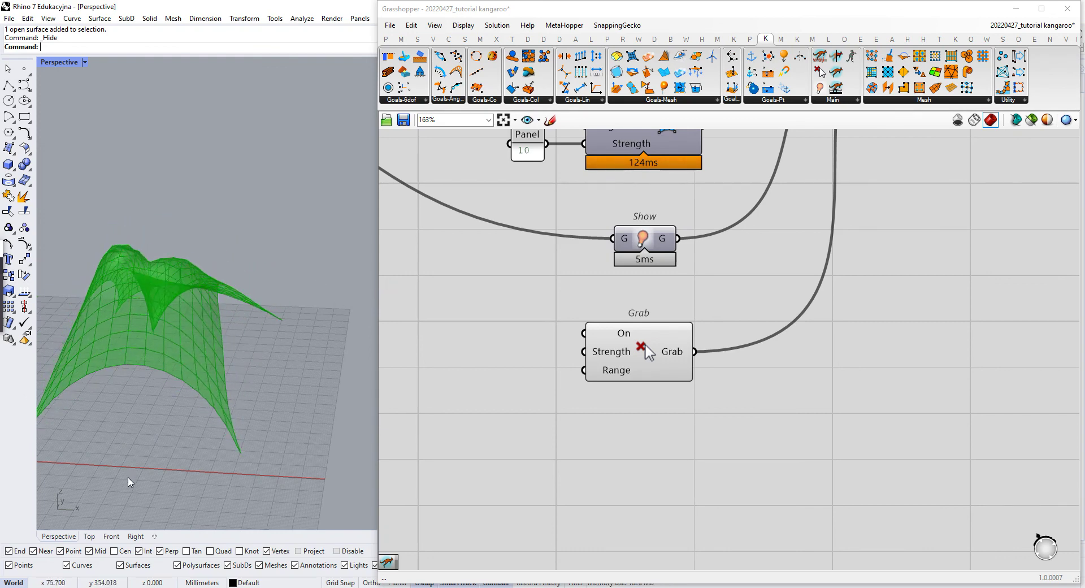
left_click_drag(147, 320, 46, 453)
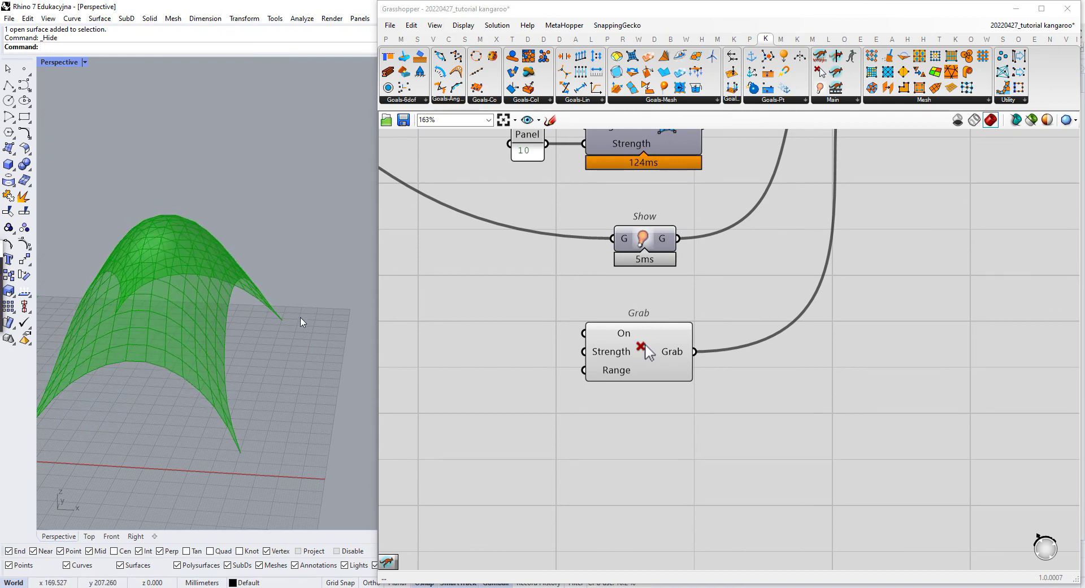
Step: Pull two more vertices on the mesh surface downward with Grab and watch the shell spring back
right_click_drag(209, 332, 162, 353)
scroll(115, 353, "down", 4)
scroll(114, 353, "up", 4)
scroll(210, 334, "up", 2)
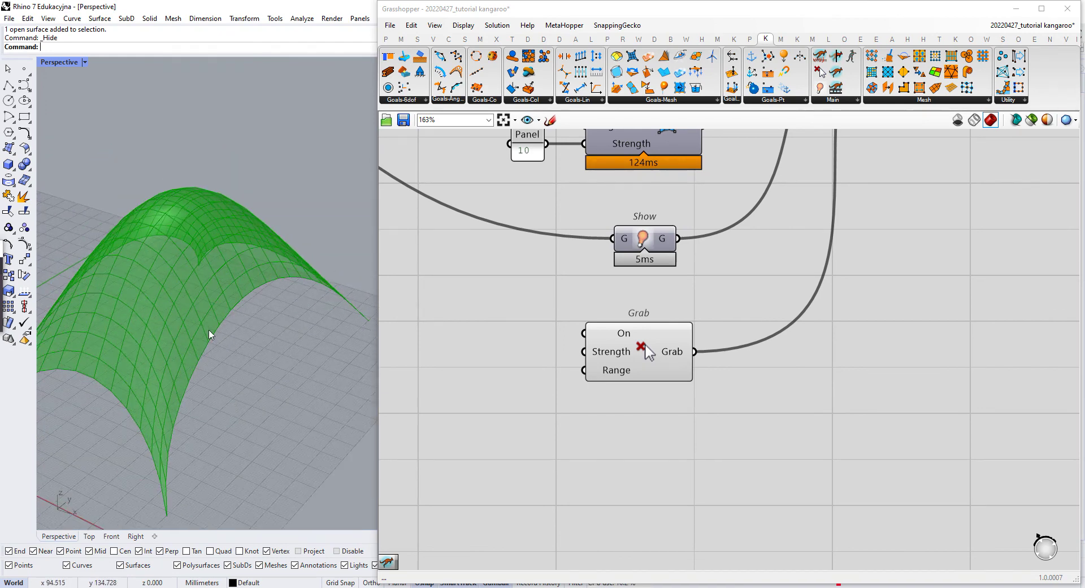
left_click_drag(162, 295, 216, 395)
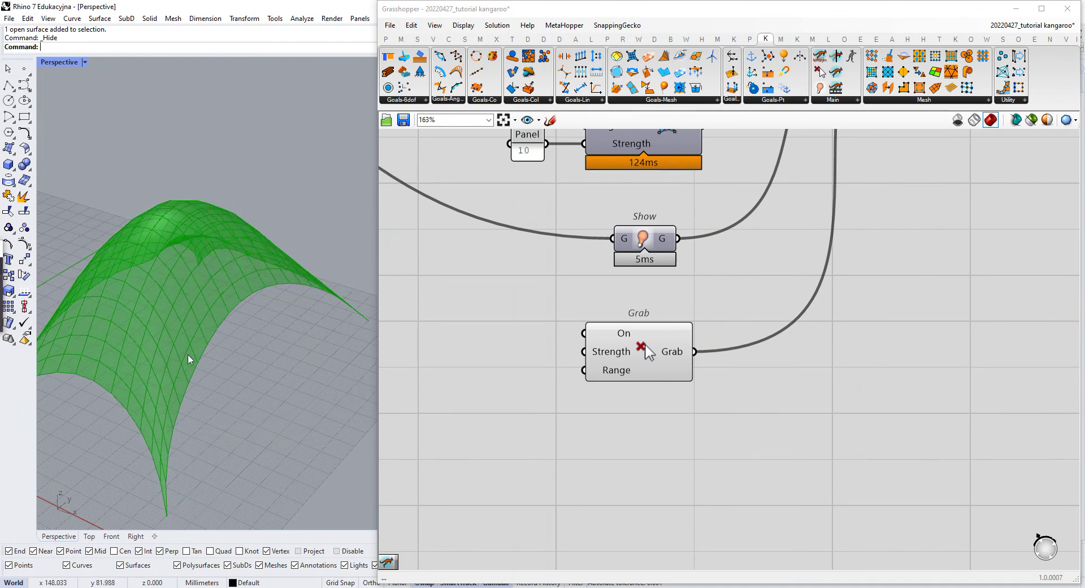
left_click_drag(226, 277, 164, 361)
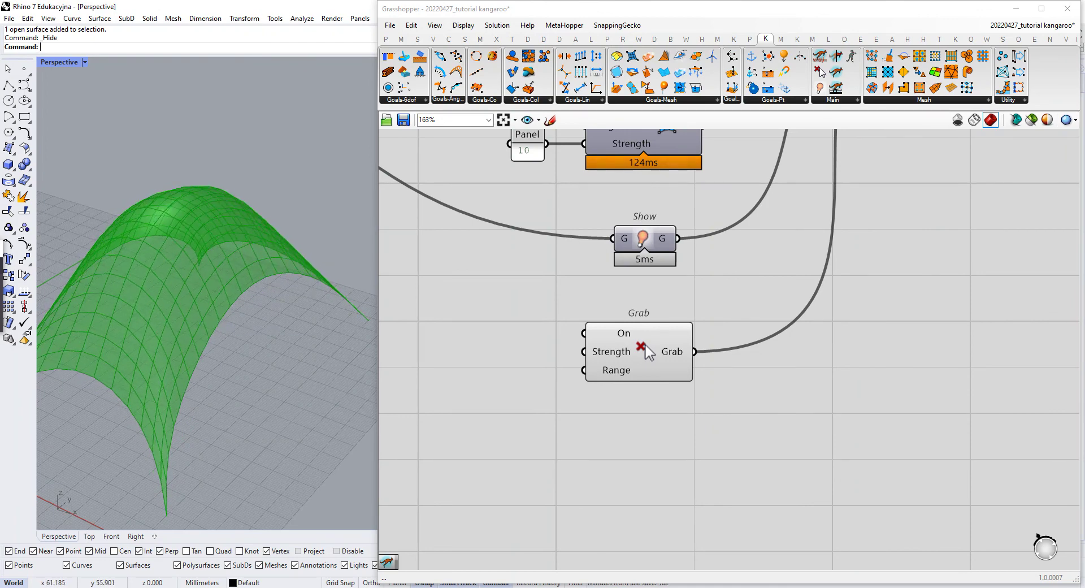